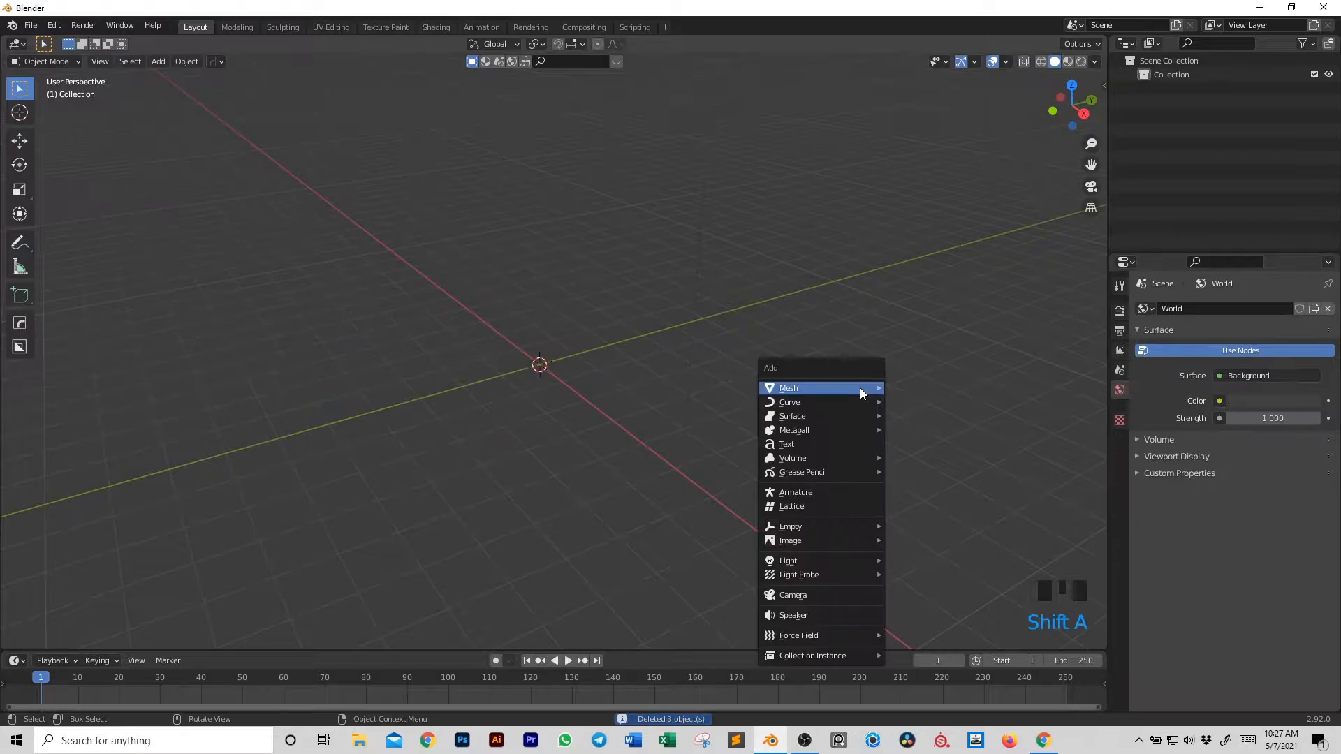
- Add a plane at the world origin and scale it up by a factor of 20
click(916, 384)
text(s)
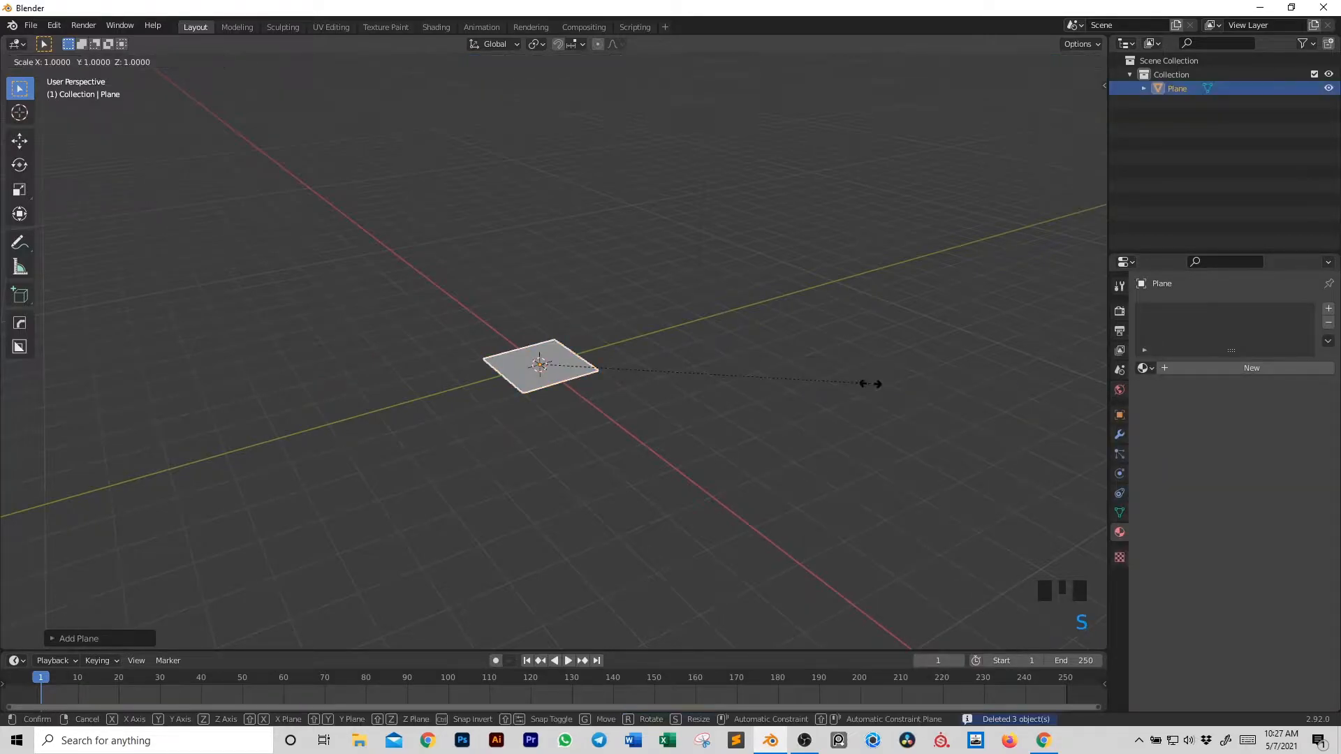
text(20)
click(870, 383)
scroll(866, 380, down, 6)
scroll(853, 373, down, 1)
middle_drag(837, 383, 839, 383)
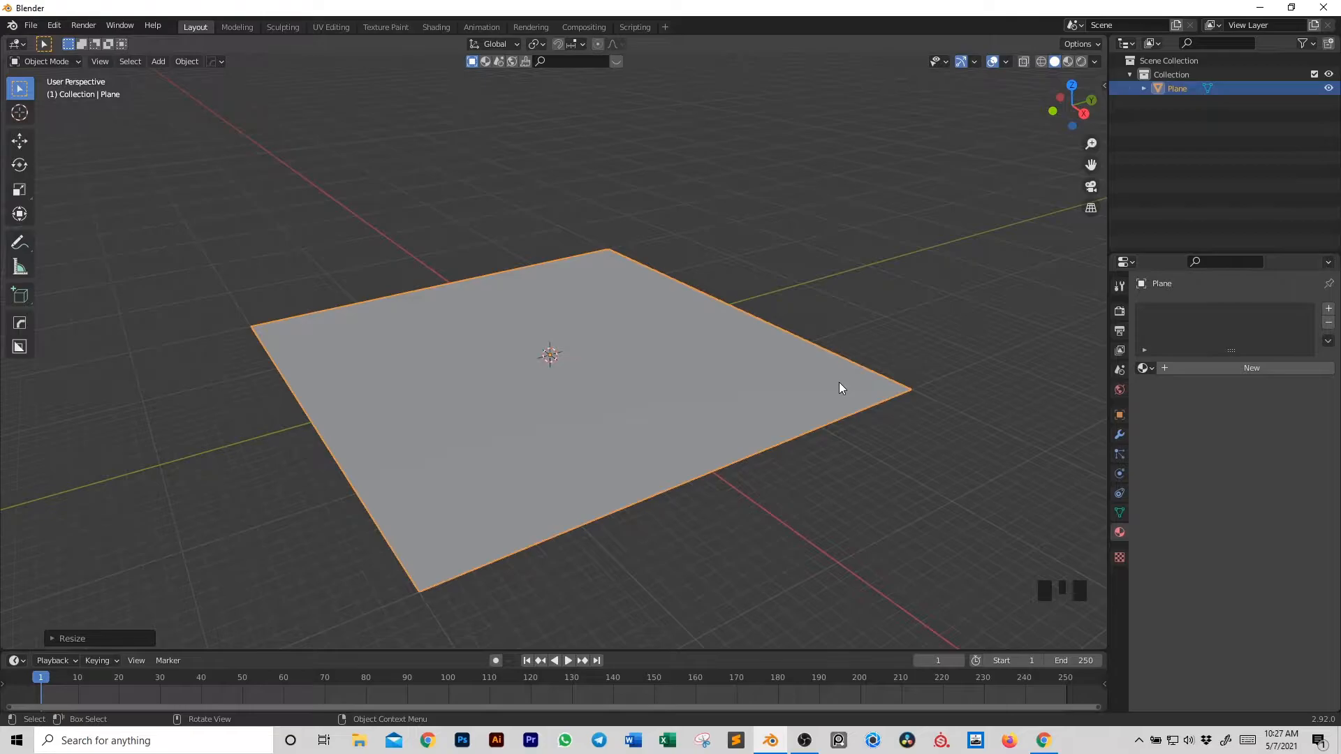
- Subdivide the whole plane repeatedly in Edit Mode into a dense, even grid
key(Tab)
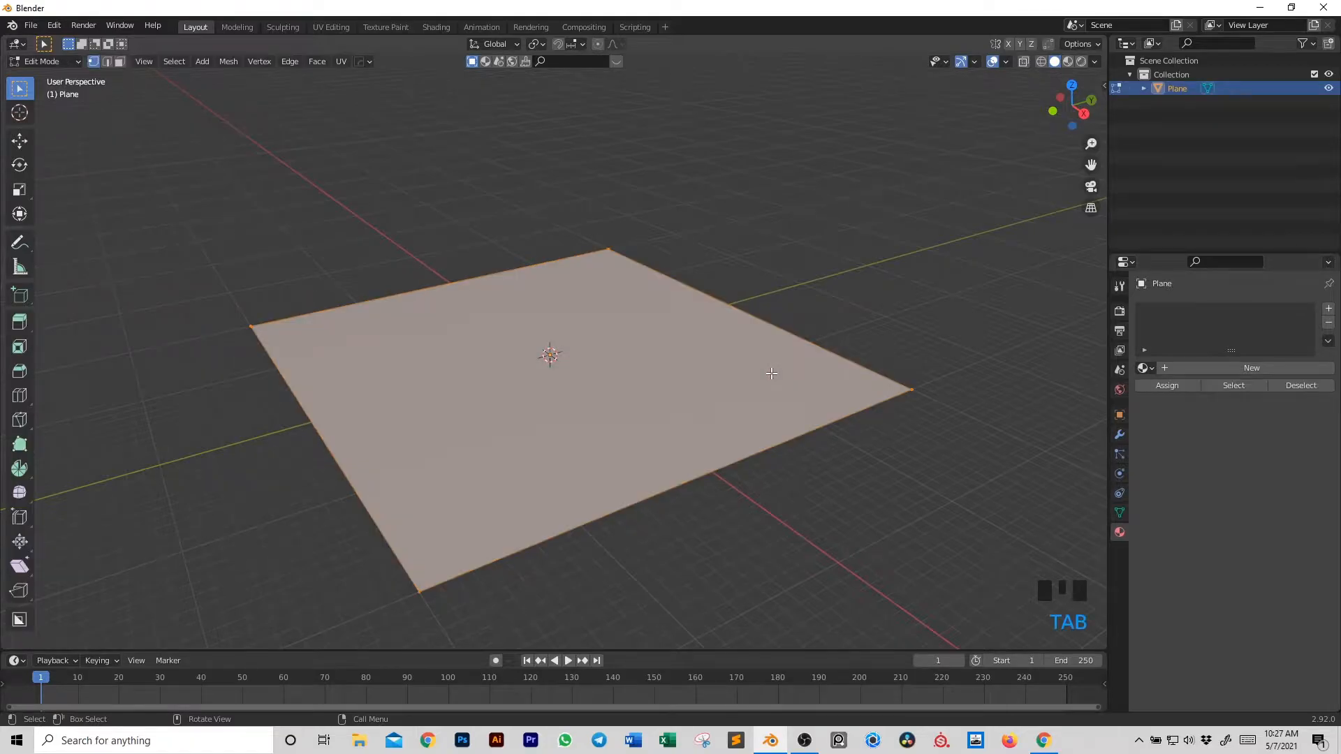
right_click(735, 365)
click(736, 365)
right_click(736, 365)
click(735, 365)
right_click(738, 370)
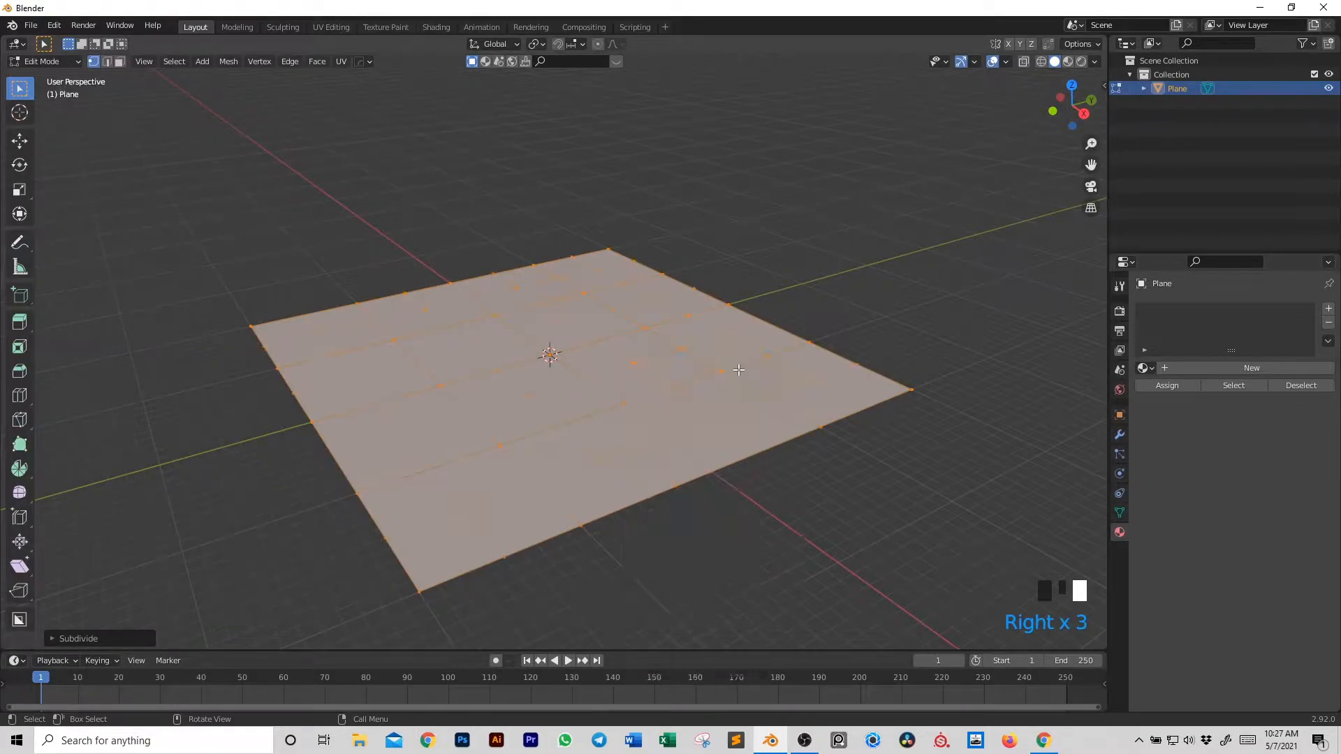
click(739, 370)
right_click(739, 370)
click(739, 370)
scroll(553, 360, up, 1)
scroll(549, 359, down, 1)
shift+middle_drag(549, 359, 597, 344)
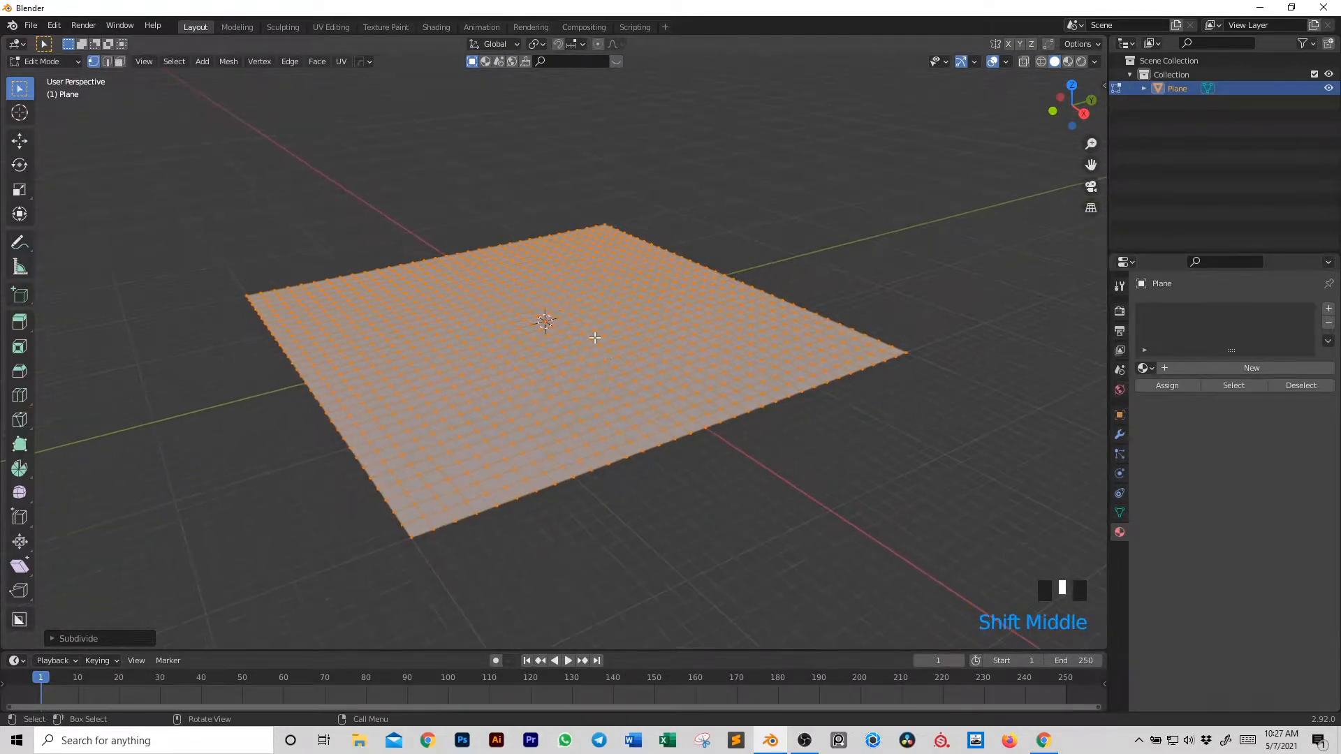
- With proportional editing enabled at a size of about 15.86, raise a vertex behind the plane's centre about 6.5 m along Z to form a hill
click(596, 46)
click(591, 274)
middle_drag(593, 274, 593, 283)
scroll(597, 277, up, 1)
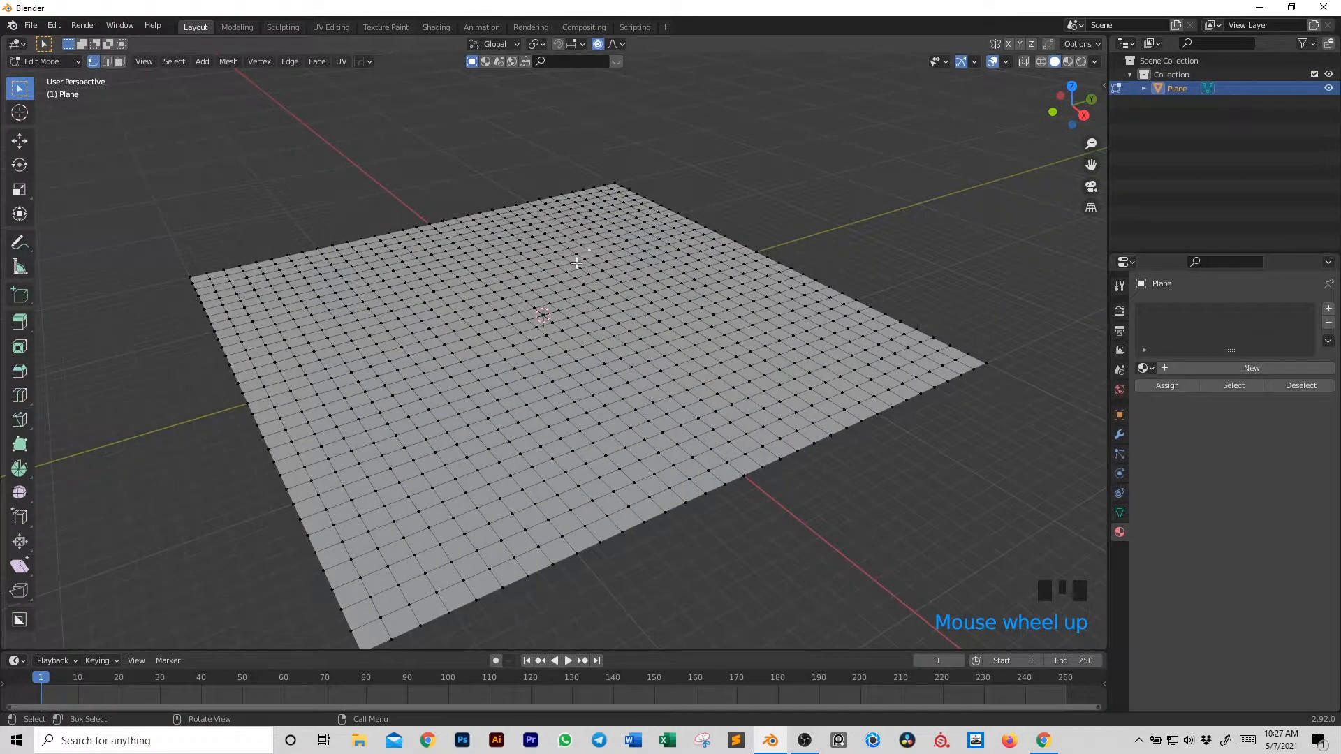
key(g)
key(z)
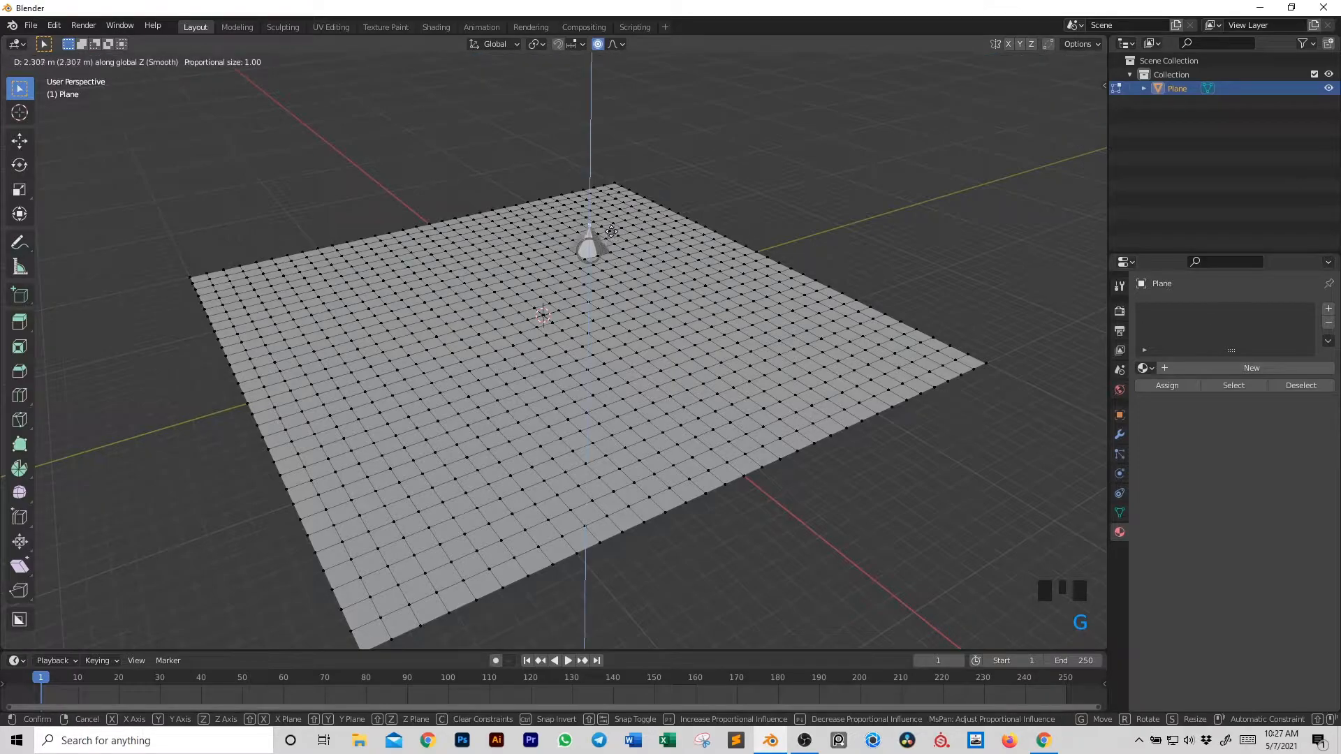
scroll(609, 197, down, 20)
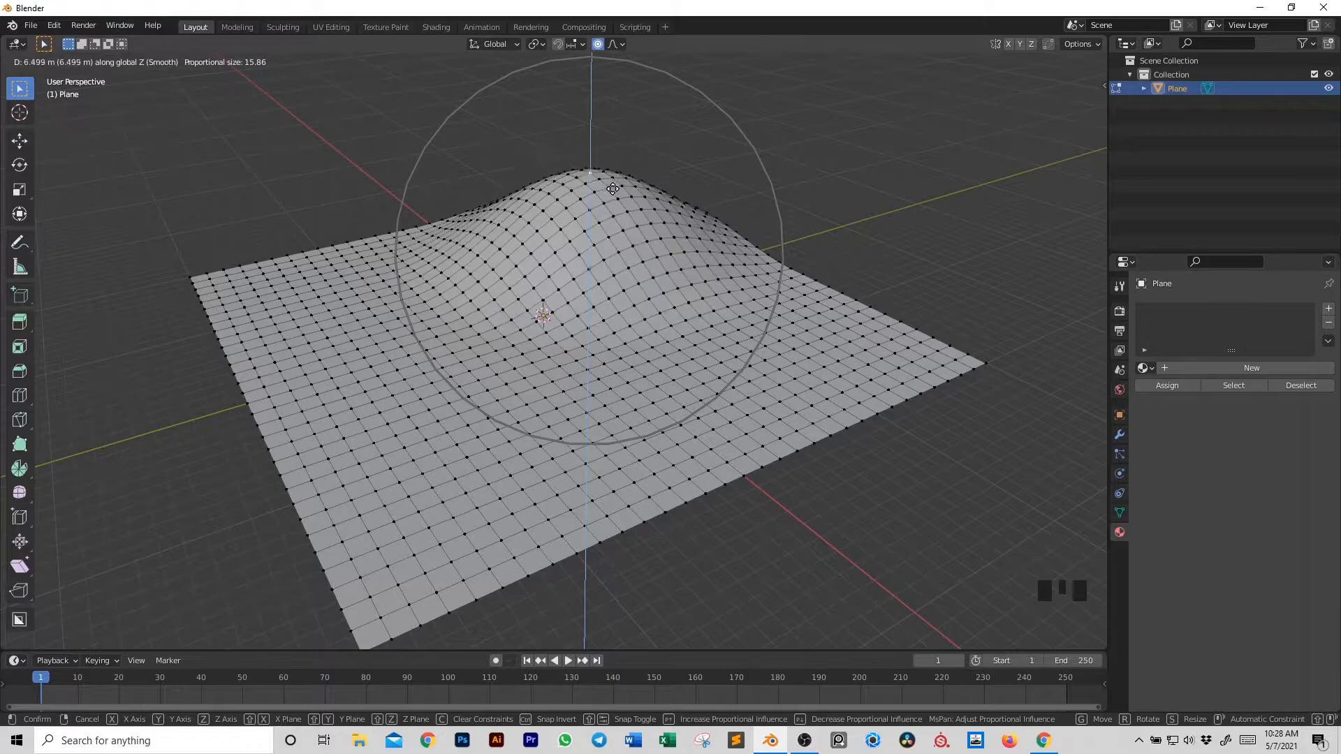
click(602, 189)
- Raise the plane's far-left corner vertex with proportional editing to form a slope there
click(199, 278)
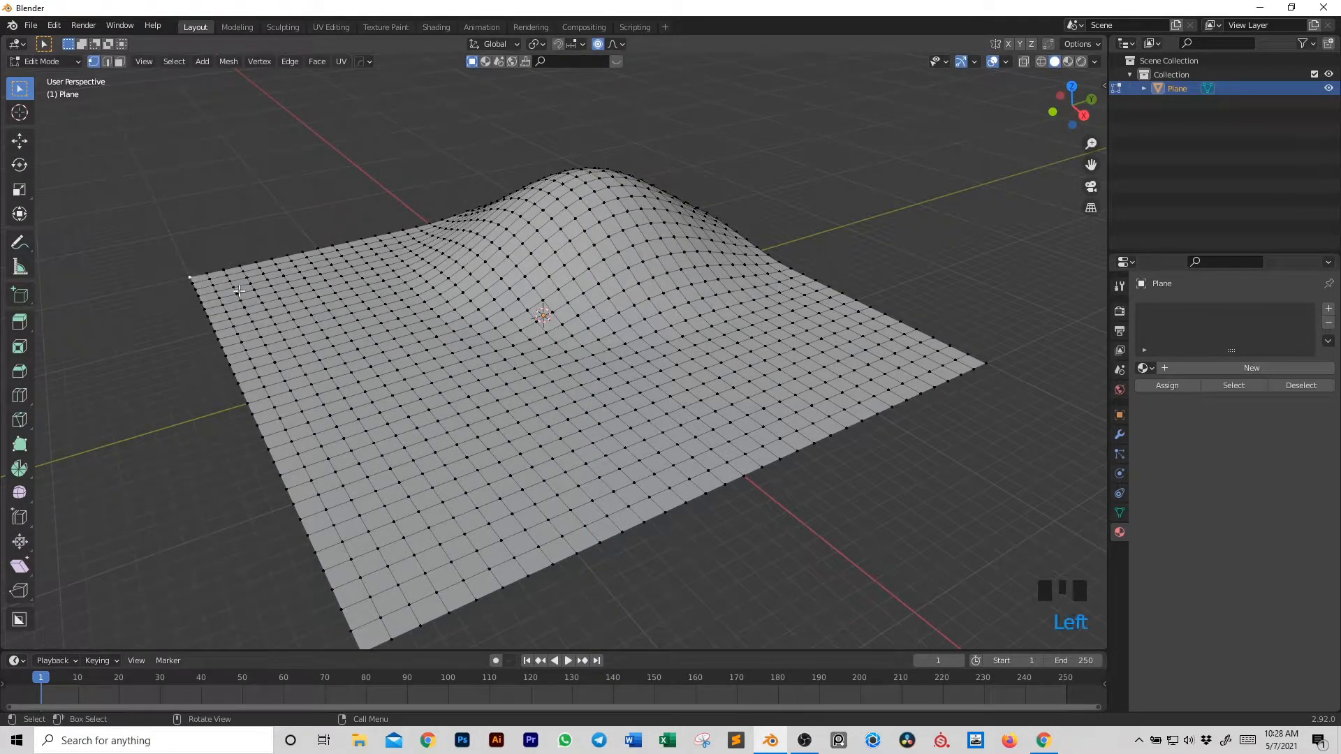
key(g)
click(263, 179)
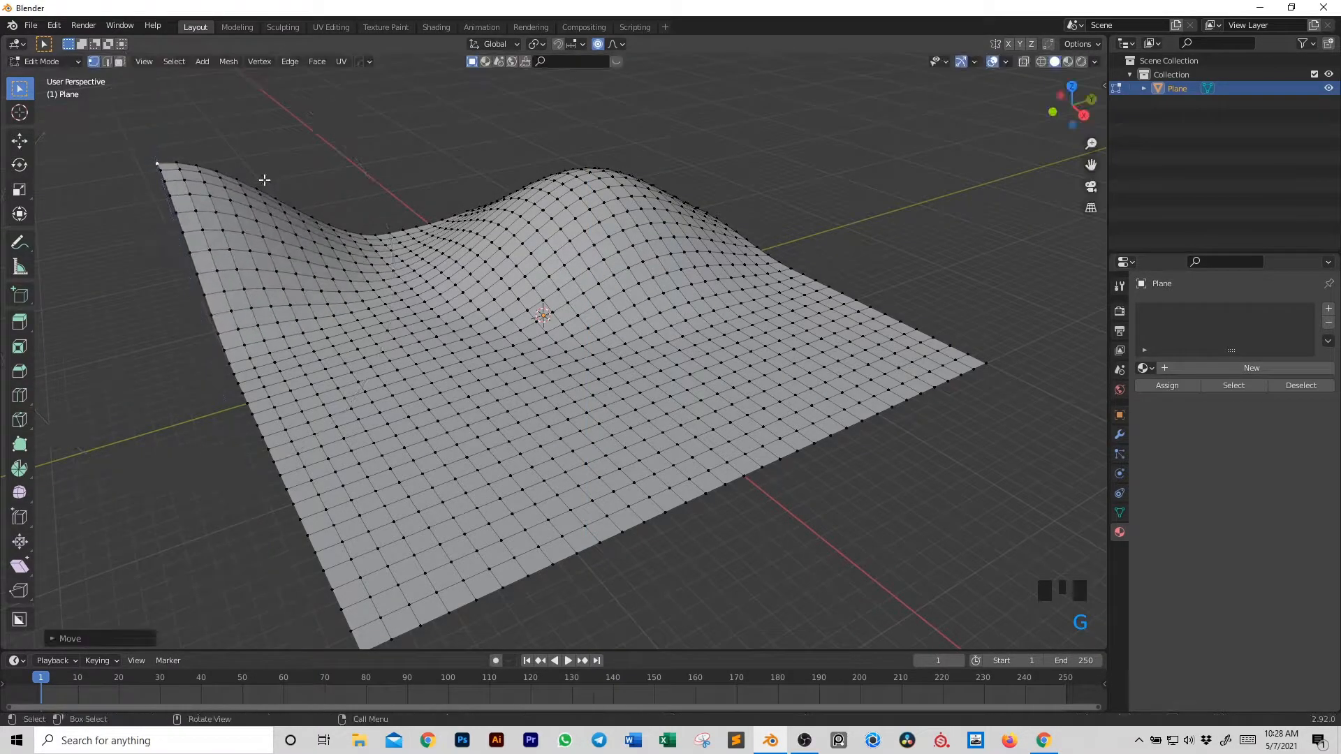
- Raise the back-edge vertex between the raised corner and the first hill along Z, with a proportional size of about 11.92
click(380, 230)
key(g)
key(z)
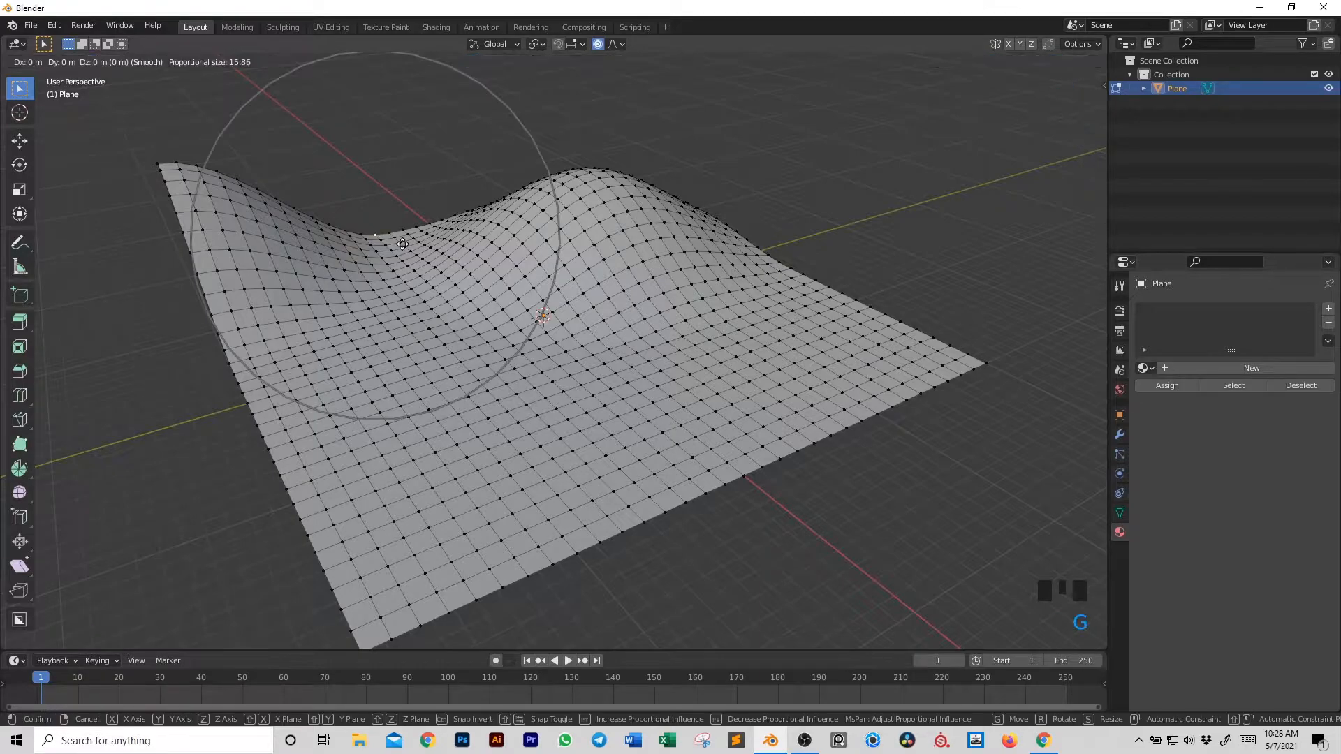
scroll(412, 182, up, 5)
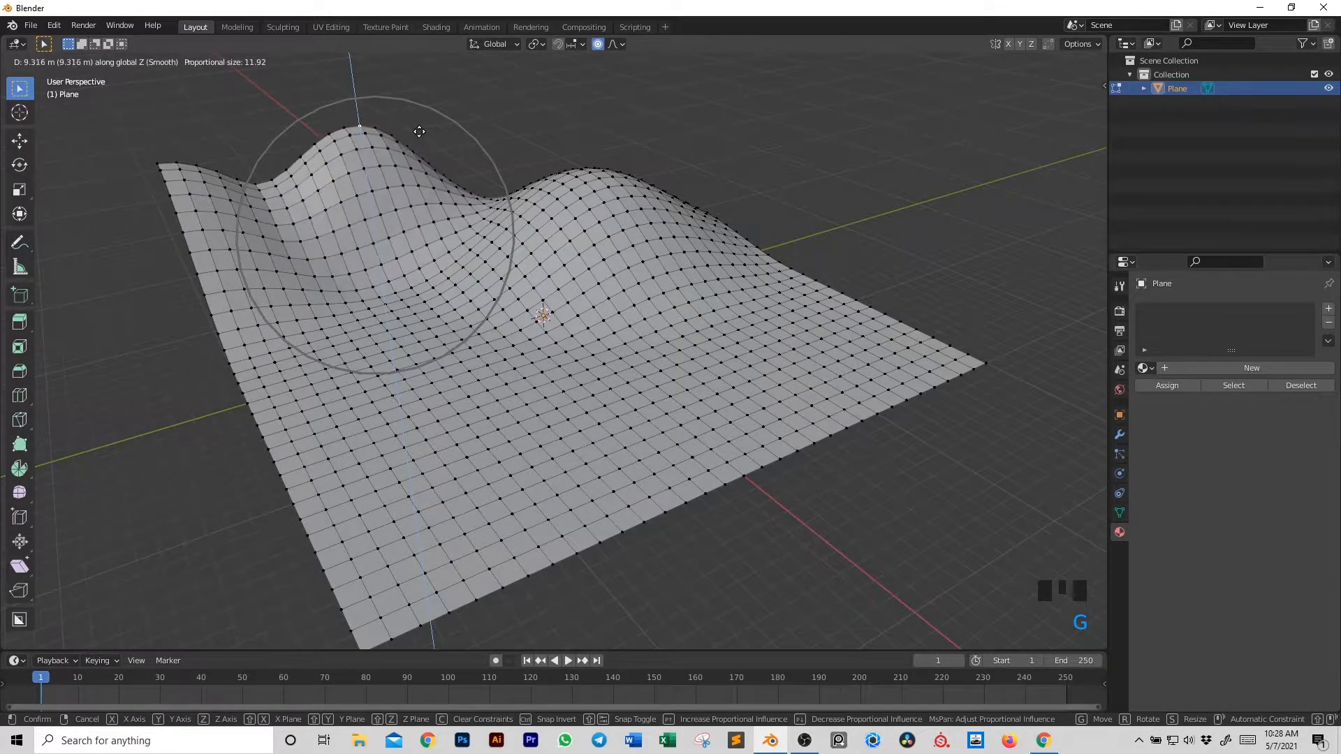
click(419, 143)
- Subdivide the entire terrain mesh once more and shade the object smooth in Object Mode
key(Tab)
key(Tab)
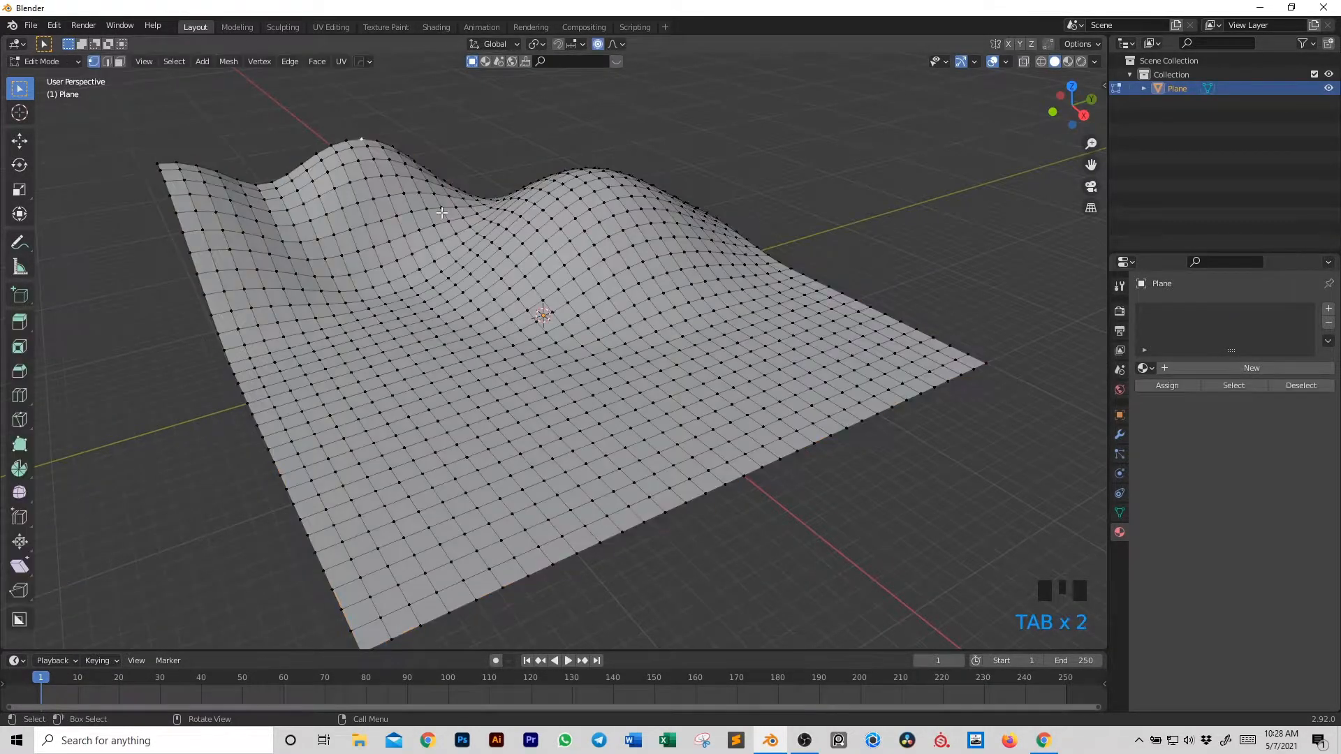
key(a)
right_click(441, 212)
click(443, 209)
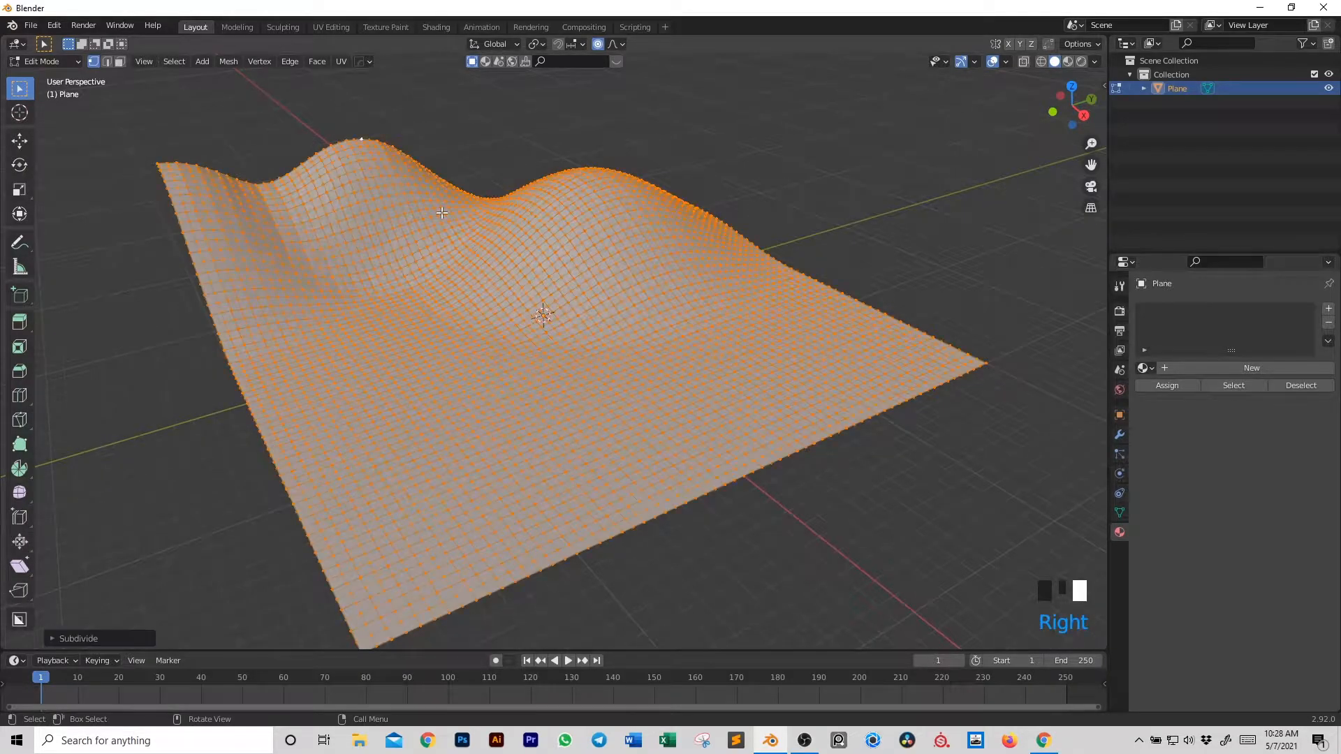
key(Tab)
right_click(388, 285)
click(388, 284)
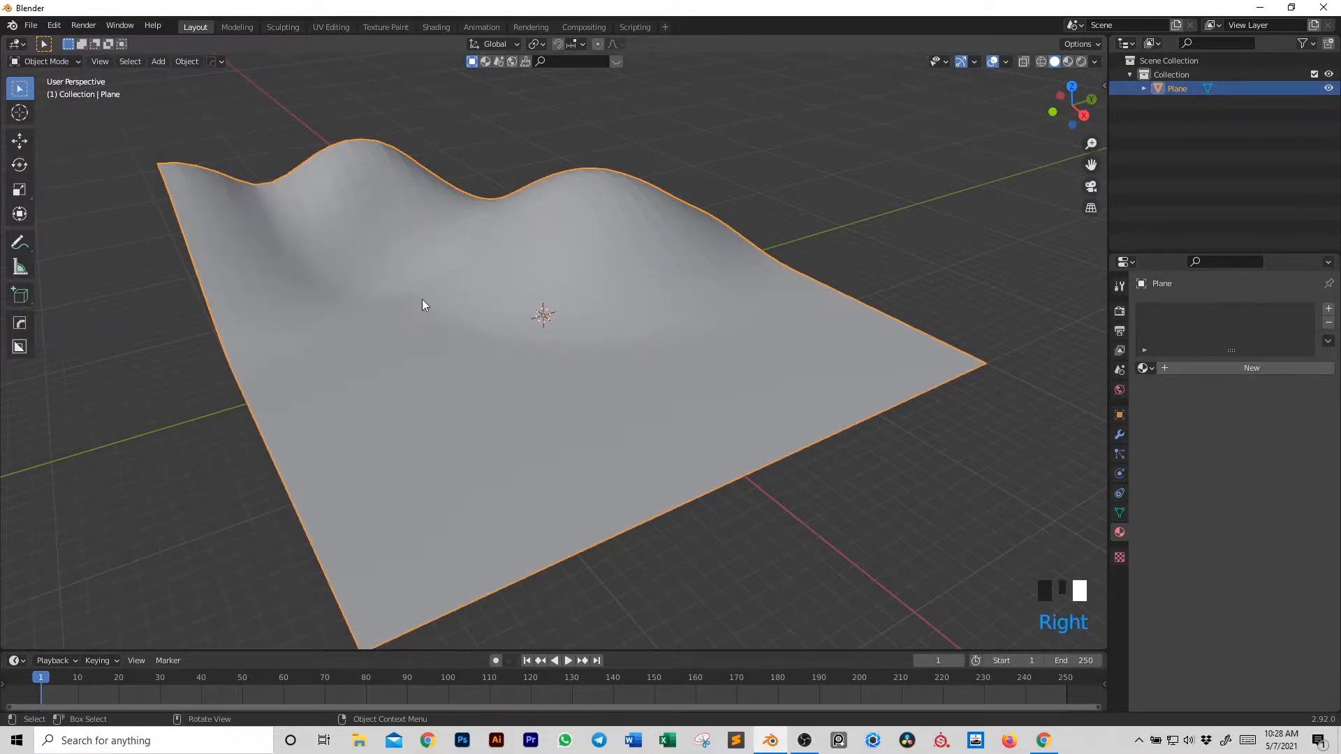
- Scale the terrain up uniformly around its origin
mouse_move(495, 320)
middle_down()
mouse_move(571, 274)
mouse_move(624, 267)
mouse_move(633, 286)
middle_up()
scroll(501, 317, up, 2)
scroll(504, 306, up, 1)
scroll(571, 274, down, 2)
scroll(571, 273, up, 1)
key(s)
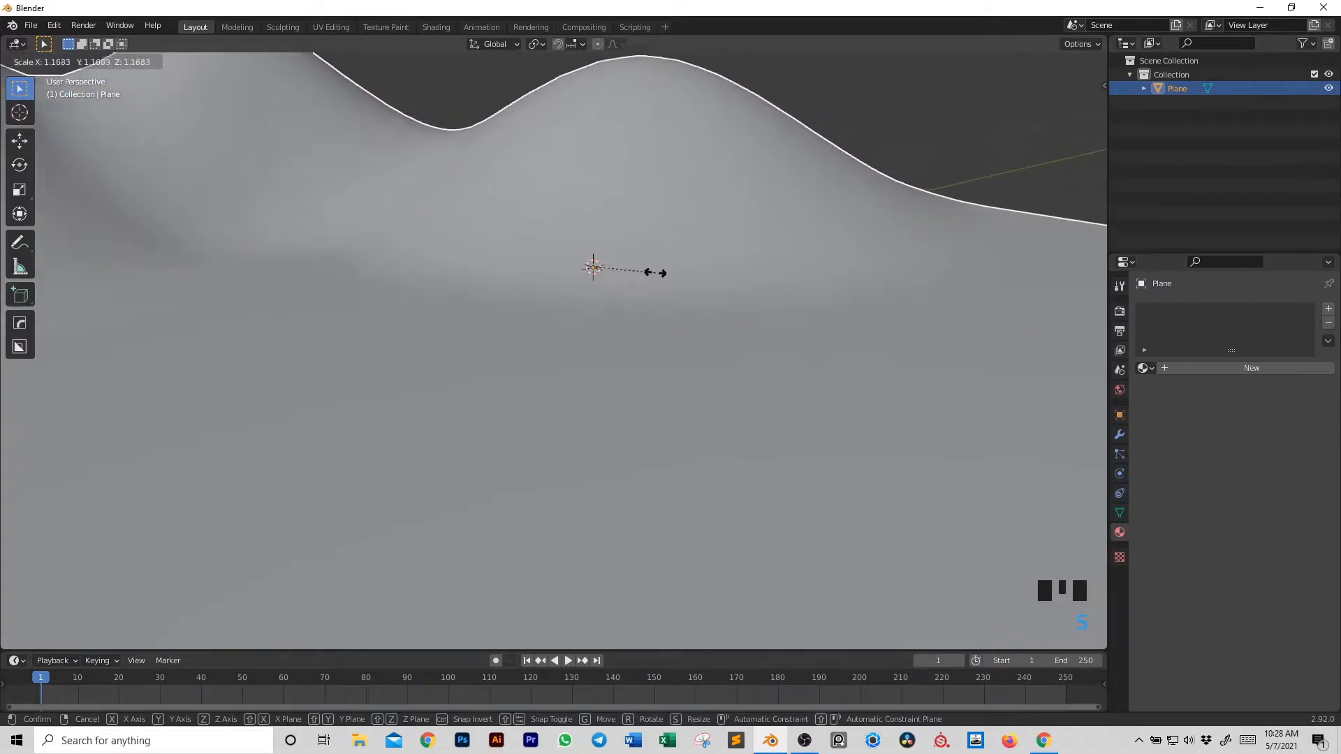
click(696, 249)
- Add a camera and align it to the current close view of the hills
scroll(694, 249, down, 7)
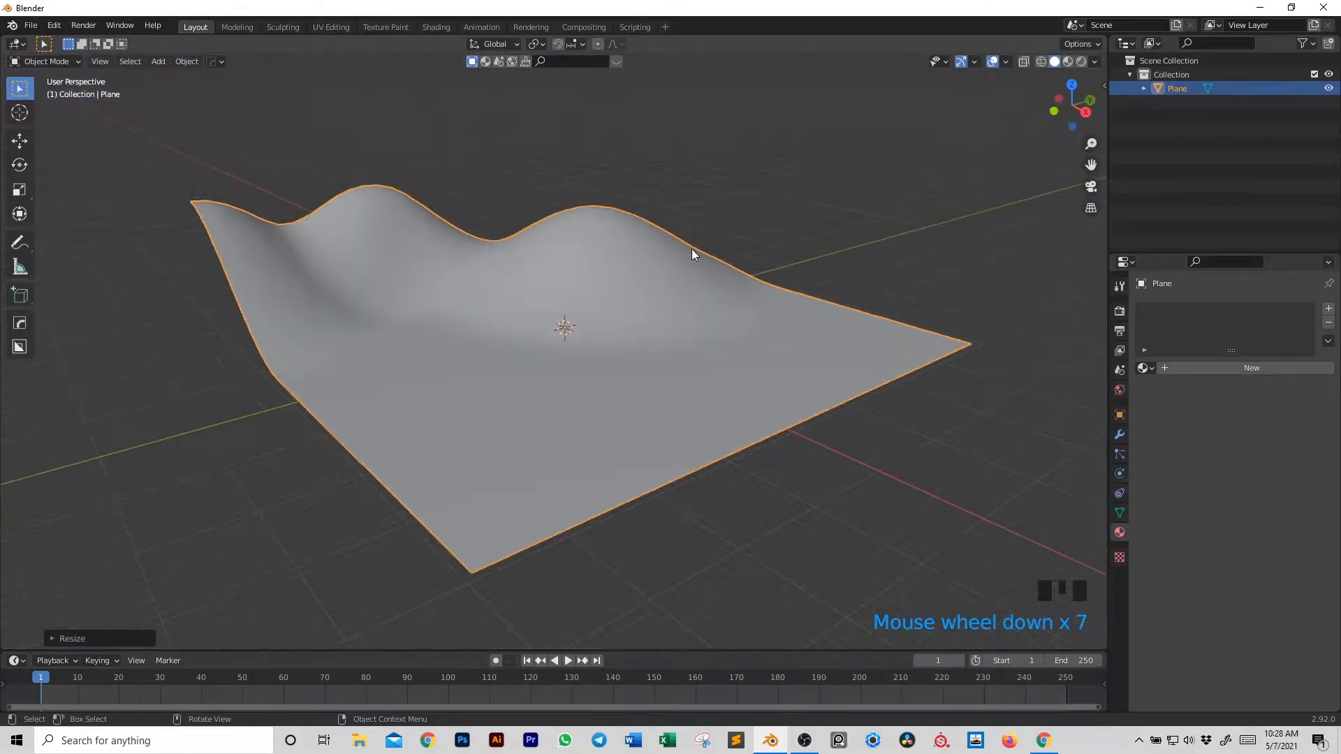
scroll(563, 347, down, 1)
scroll(562, 342, up, 3)
shift+middle_drag(563, 342, 582, 329)
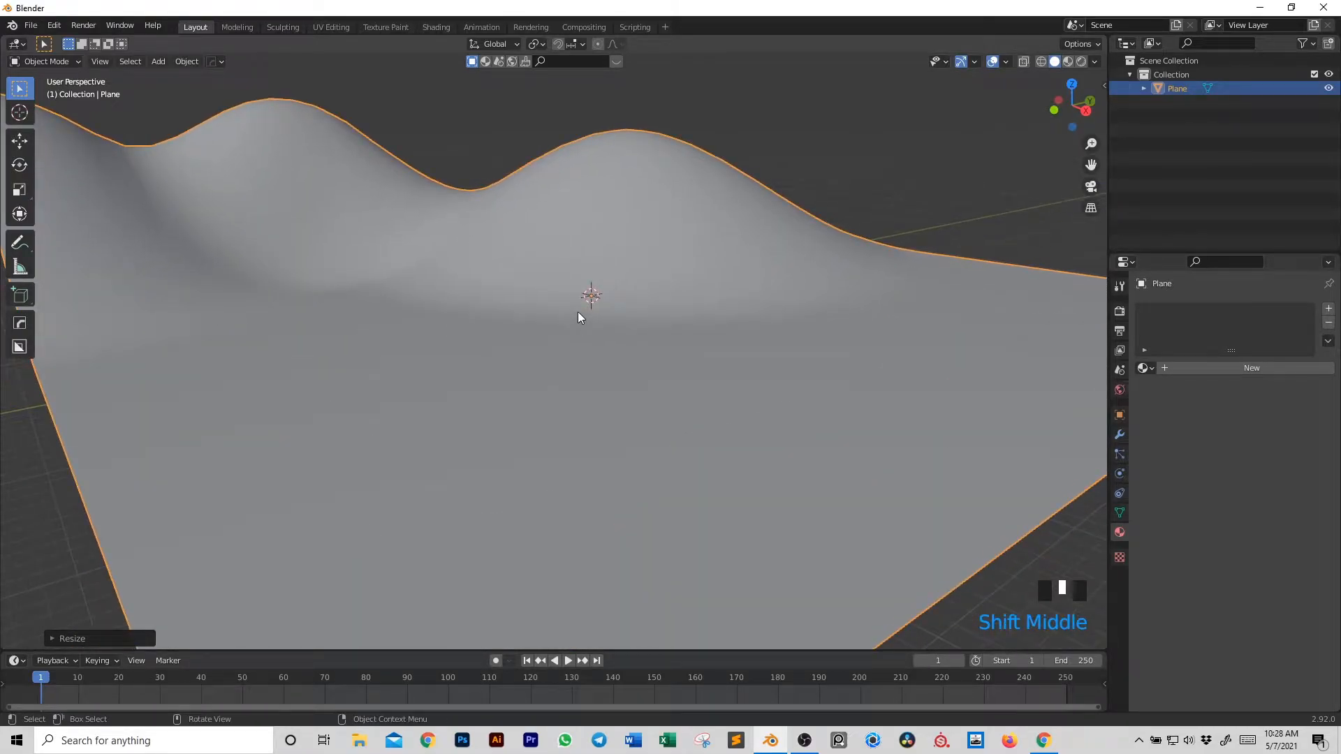
key(shift+a)
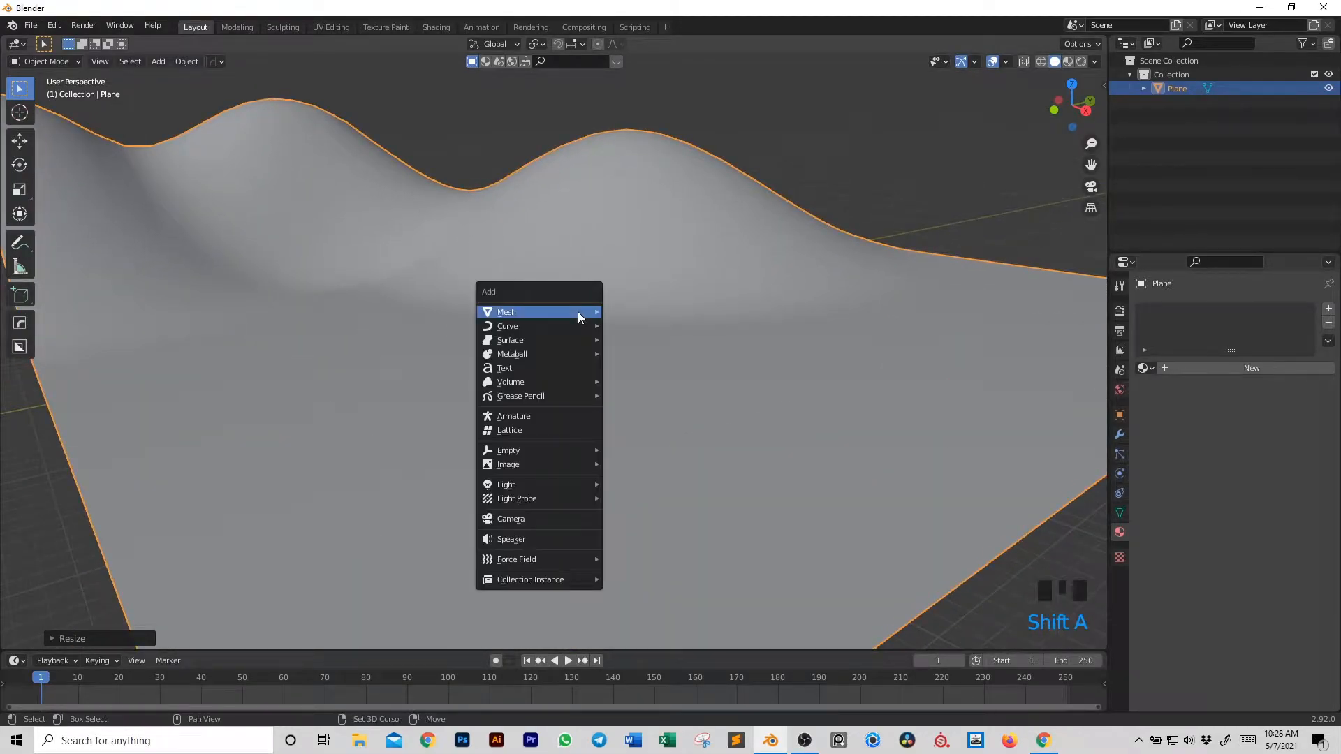
click(559, 518)
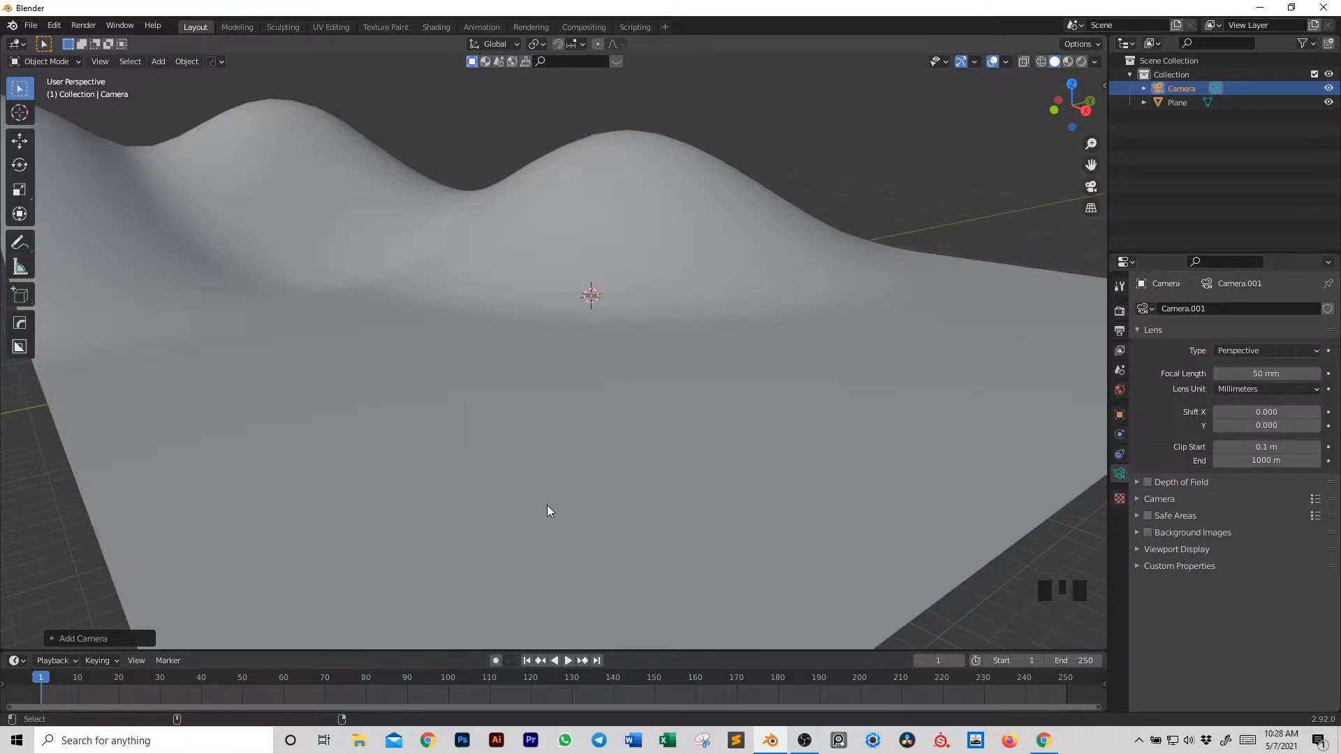
key(ctrl+alt+KP_0)
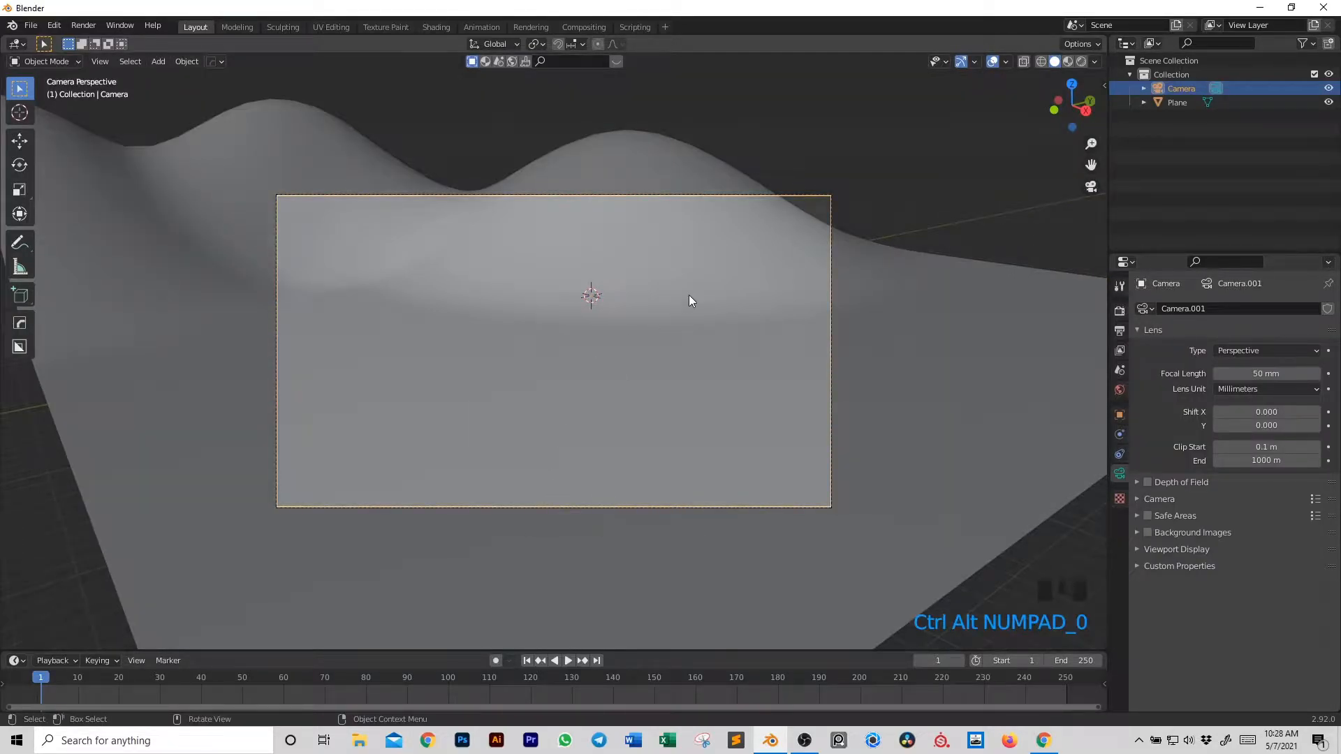
- Lock the camera to the view and reframe it so the hills sit in the upper part of the frame
key(n)
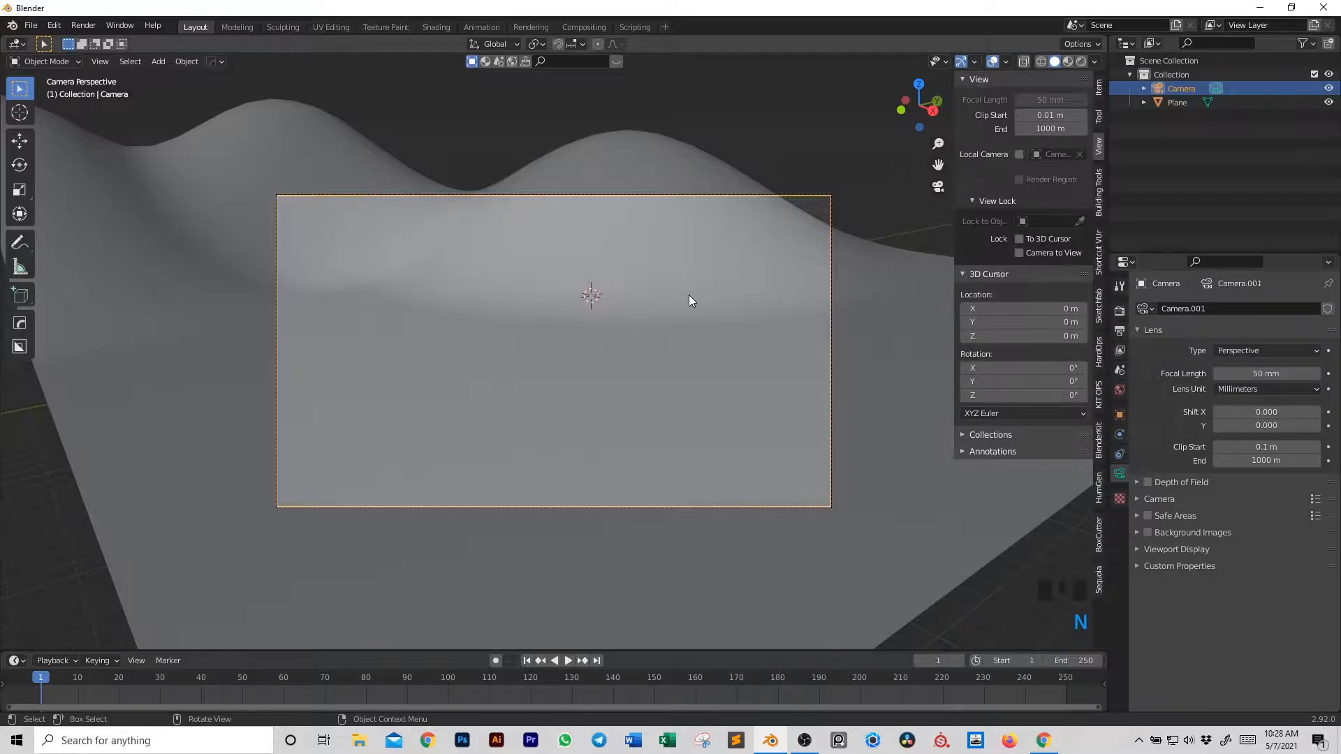
click(1019, 253)
key(n)
scroll(664, 408, down, 2)
shift+middle_drag(651, 412, 606, 418)
scroll(657, 375, up, 2)
scroll(656, 439, down, 2)
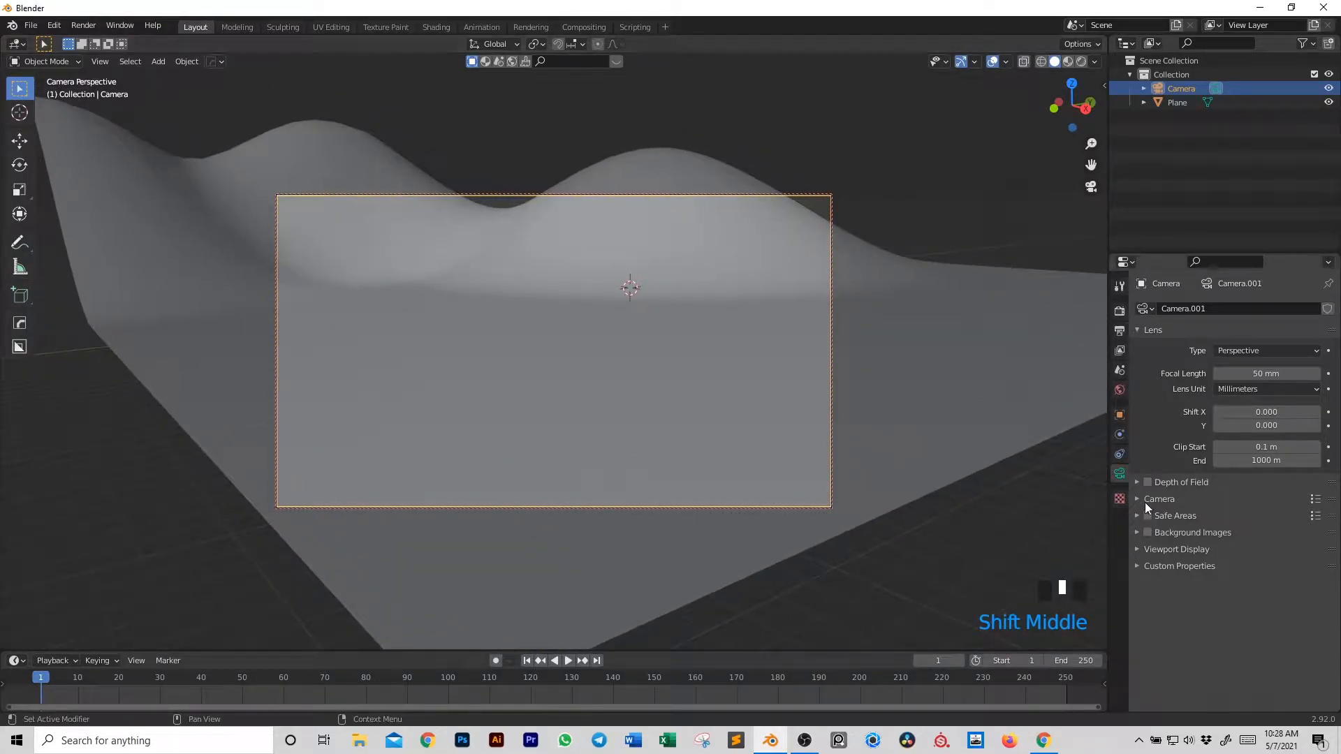
- Set the camera's focal length to 26 mm and move the camera in to reframe the terrain
drag(1274, 374, 1158, 437)
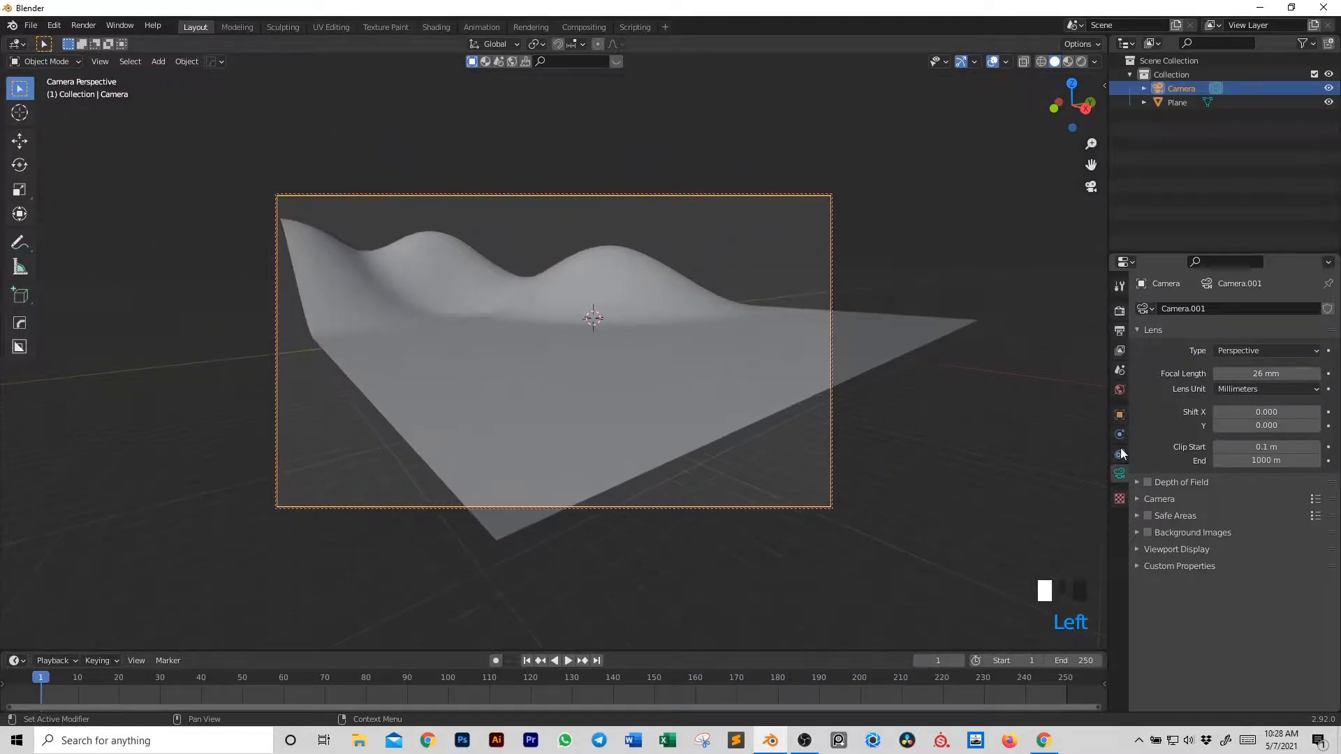
scroll(601, 435, up, 3)
shift+middle_drag(600, 434, 577, 416)
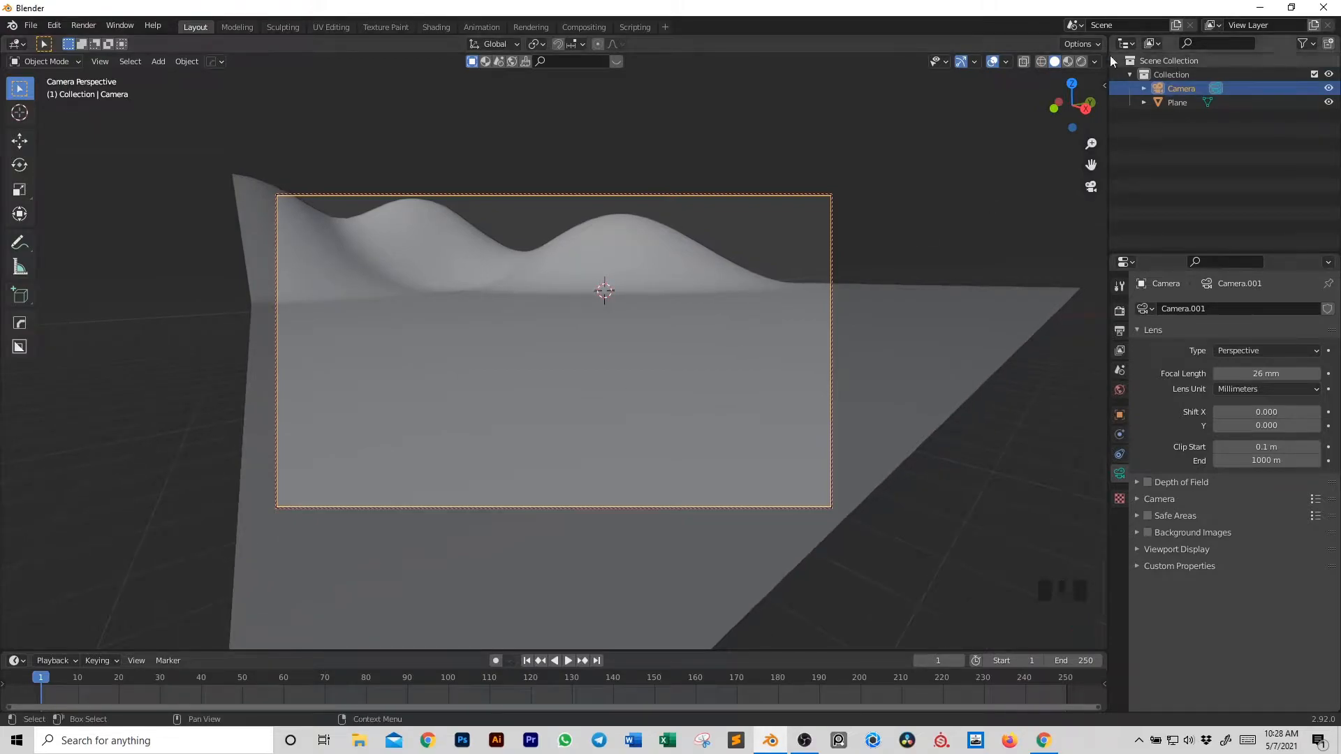
- Split the 3D viewport into two side-by-side areas and show the whole terrain in a free perspective view in the second one
drag(1103, 39, 585, 59)
click(811, 173)
key(KP_0)
middle_drag(811, 172, 871, 311)
scroll(910, 301, up, 3)
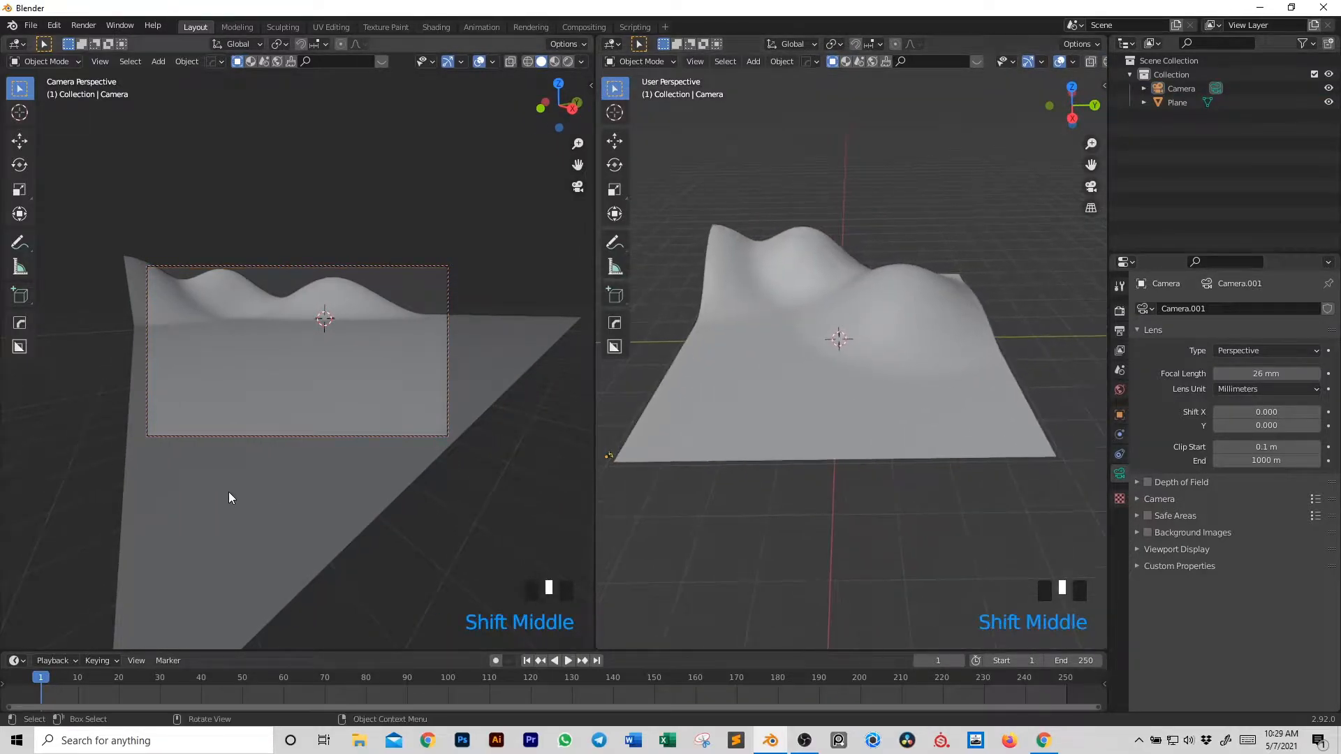
- In Edit Mode, sink a vertex in front of the left hill along Z with proportional editing to form a hollow
key(Tab)
click(797, 346)
key(g)
key(z)
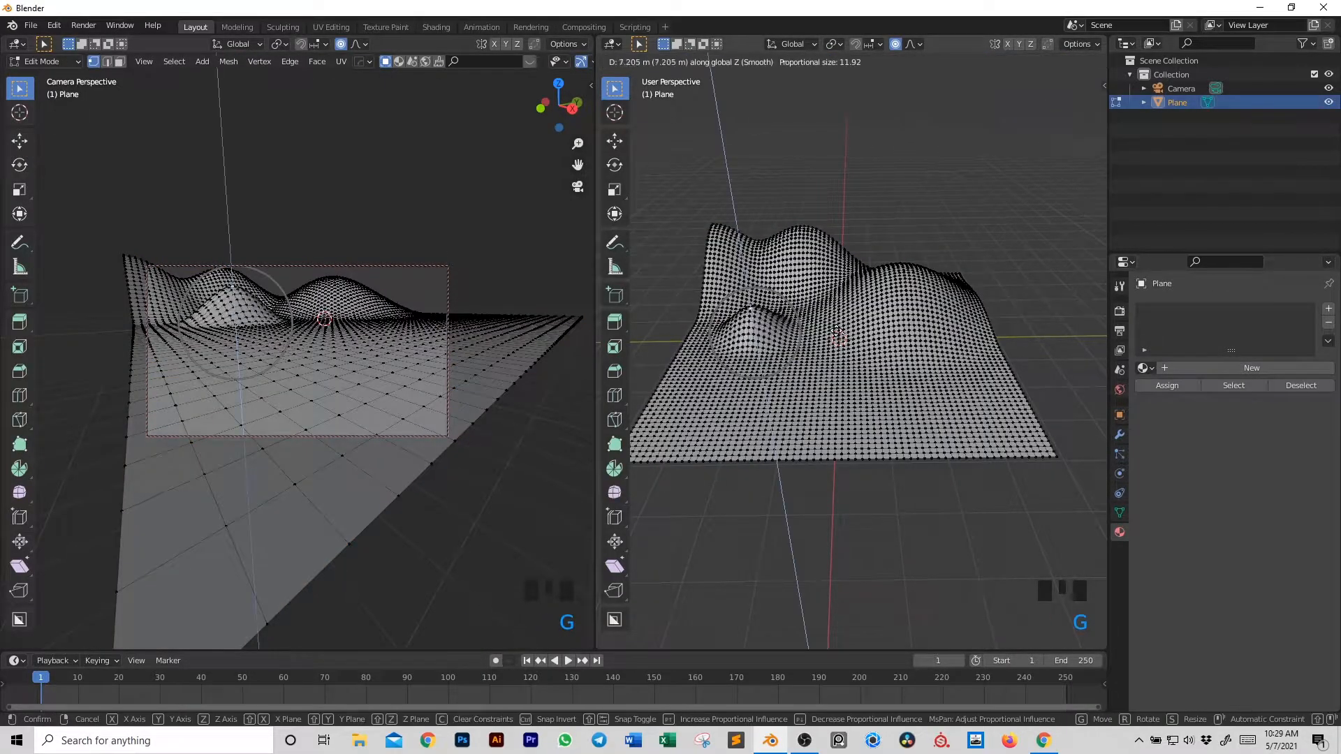
click(827, 375)
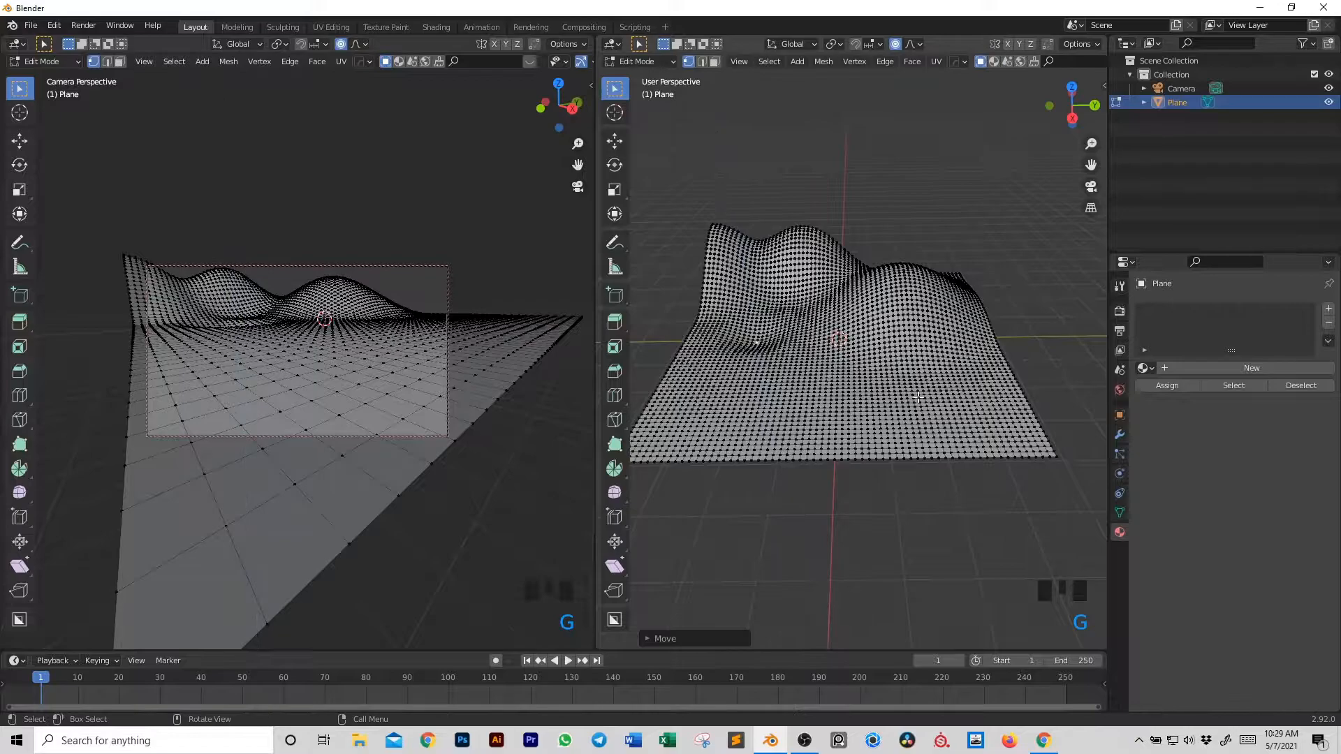
- Raise a vertex near the terrain's right edge along Z with a wider proportional falloff to form another hill
click(1002, 383)
key(g)
key(z)
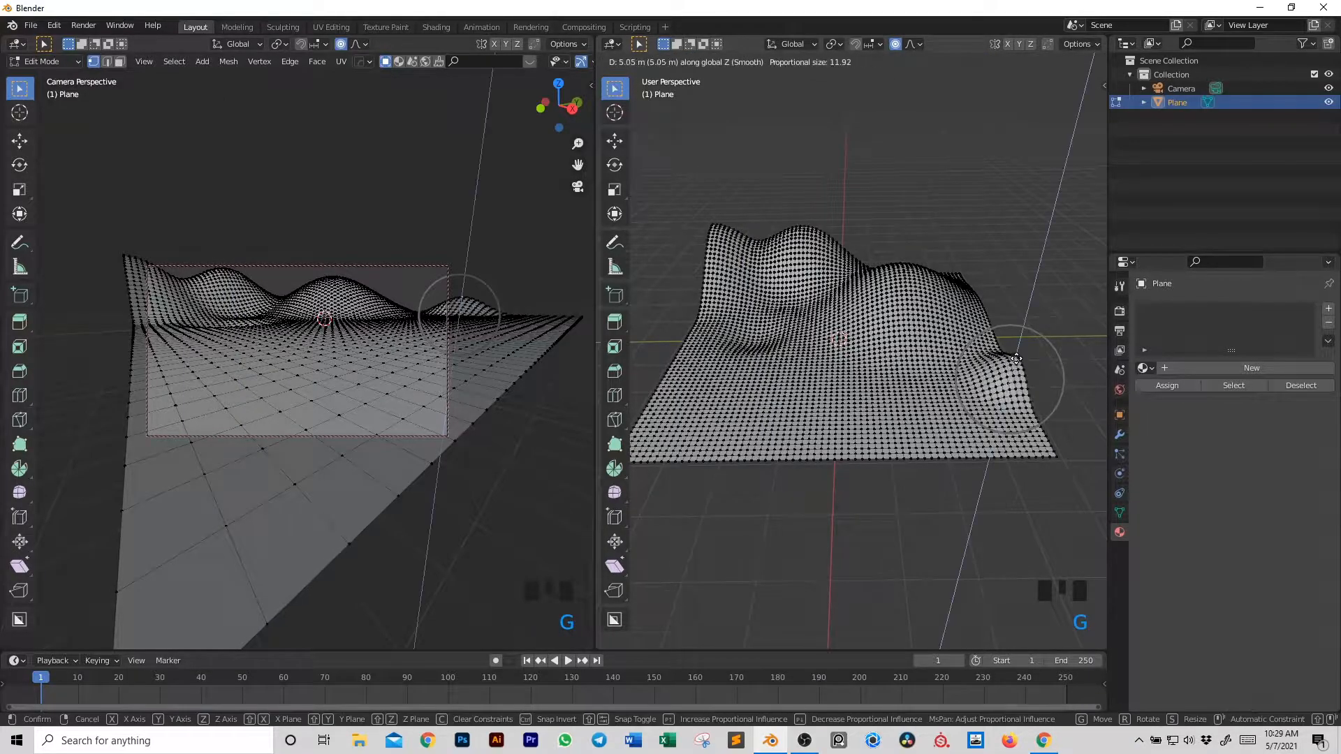
click(1000, 346)
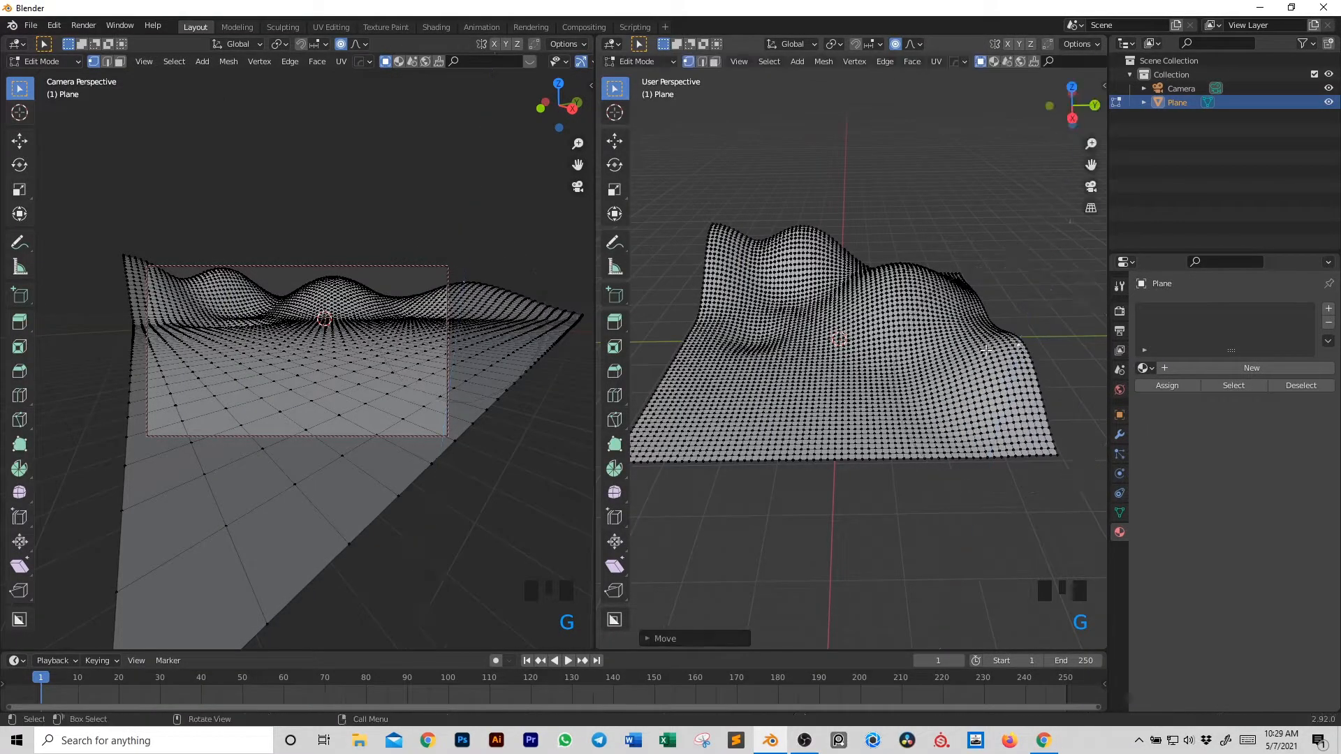
- Raise the ground in front of the central hill slightly along Z, using a proportional size of about 25.55
click(860, 369)
key(g)
key(z)
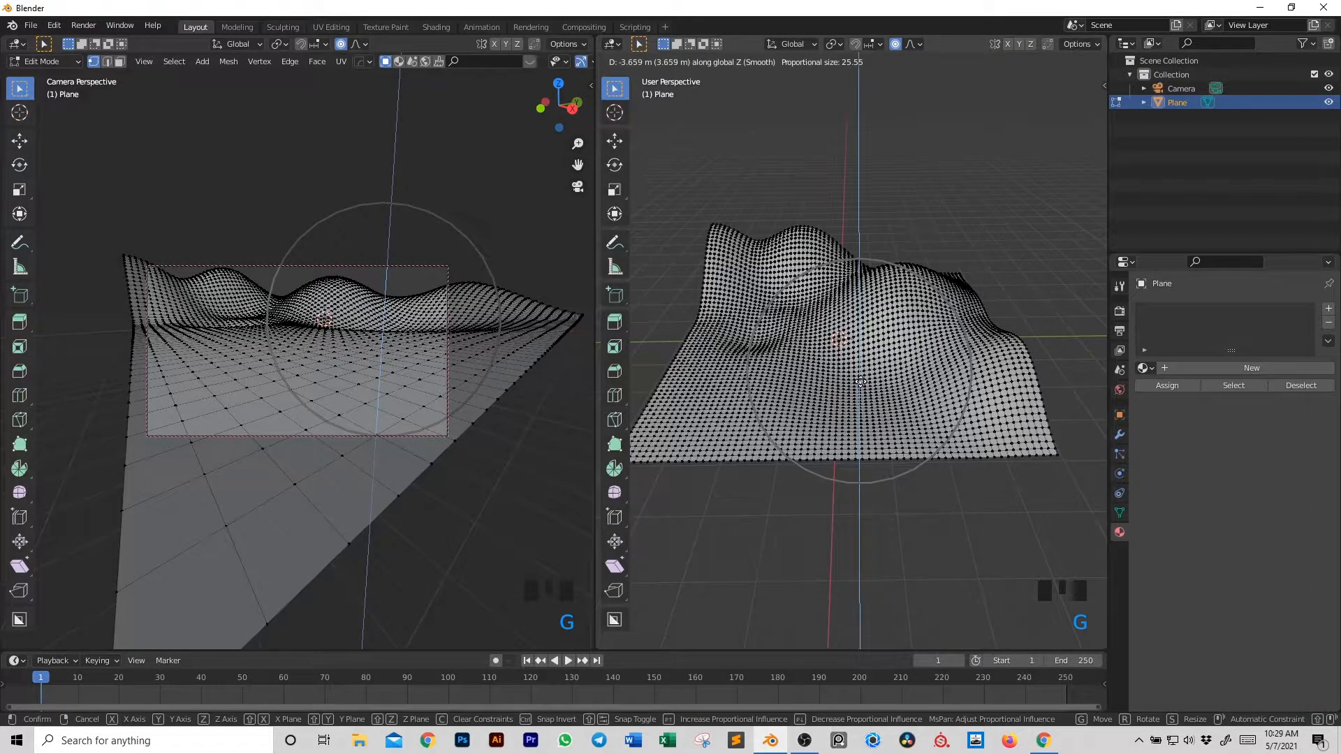
click(845, 375)
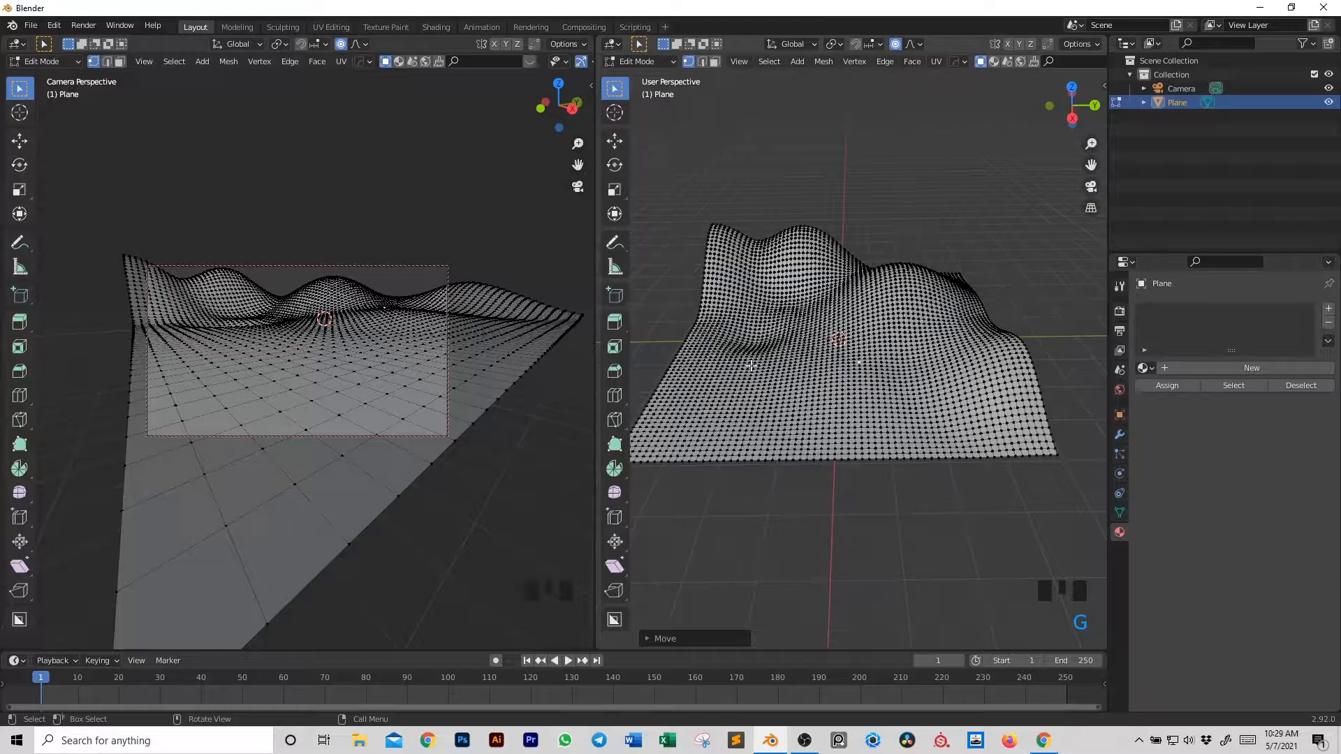
- Lower the ground between the hollow and the central hill about 3.4 m along Z, with a proportional size of about 25.55
click(808, 360)
key(g)
key(z)
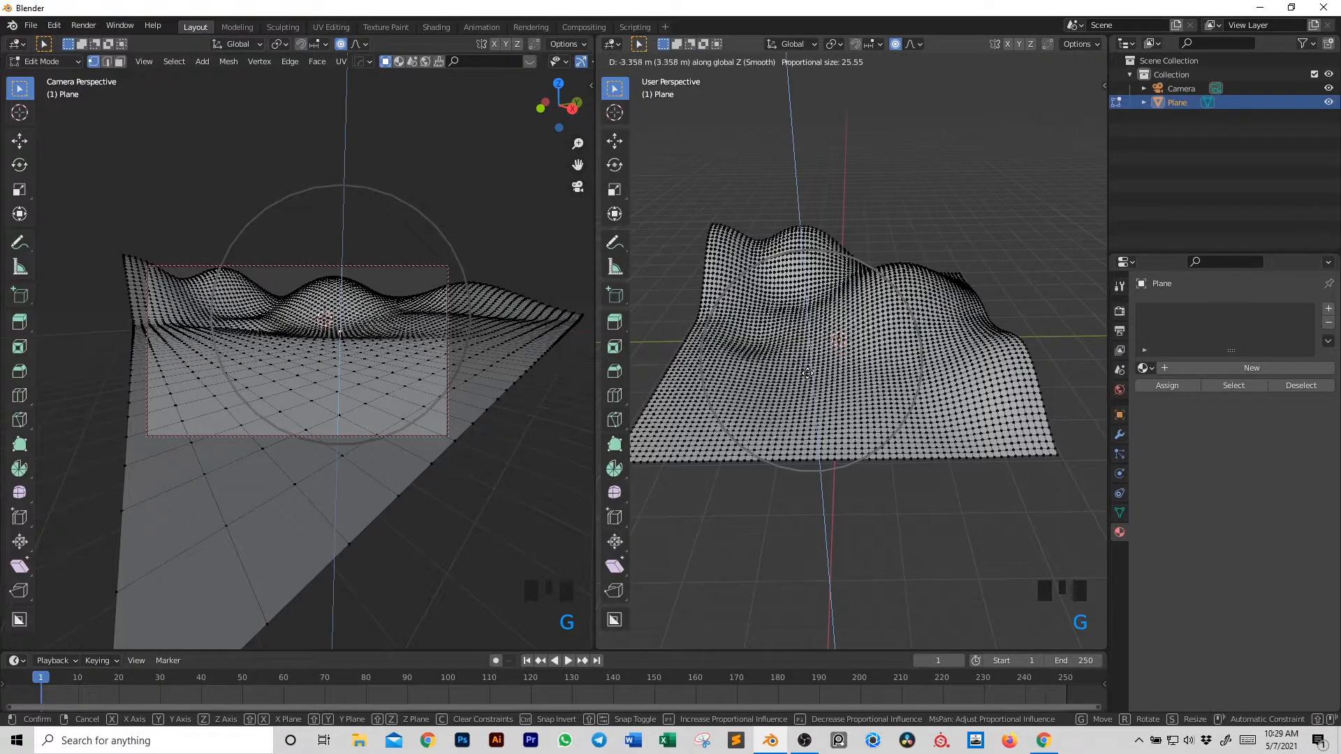
click(812, 373)
- Lower a vertex in the terrain's front-left area along Z by about 5.2 m, with a proportional size of 21.11
click(759, 381)
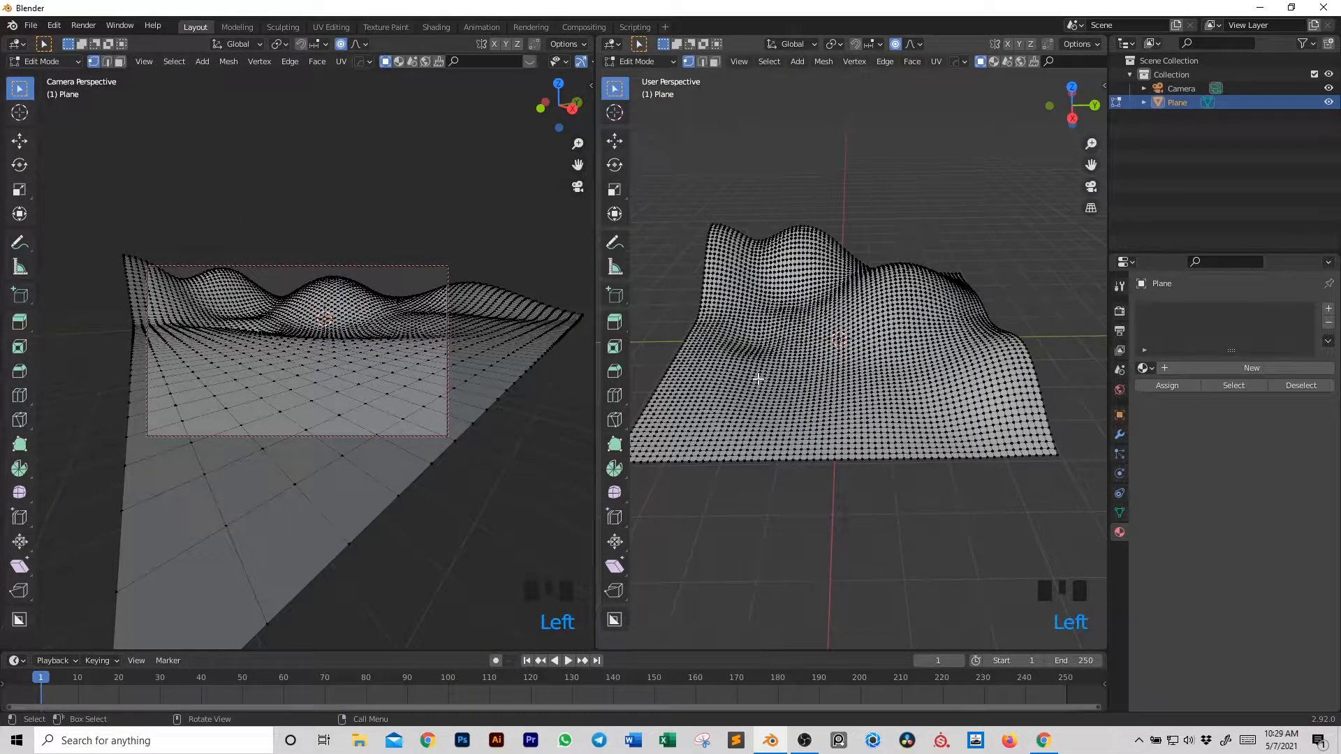
key(g)
key(z)
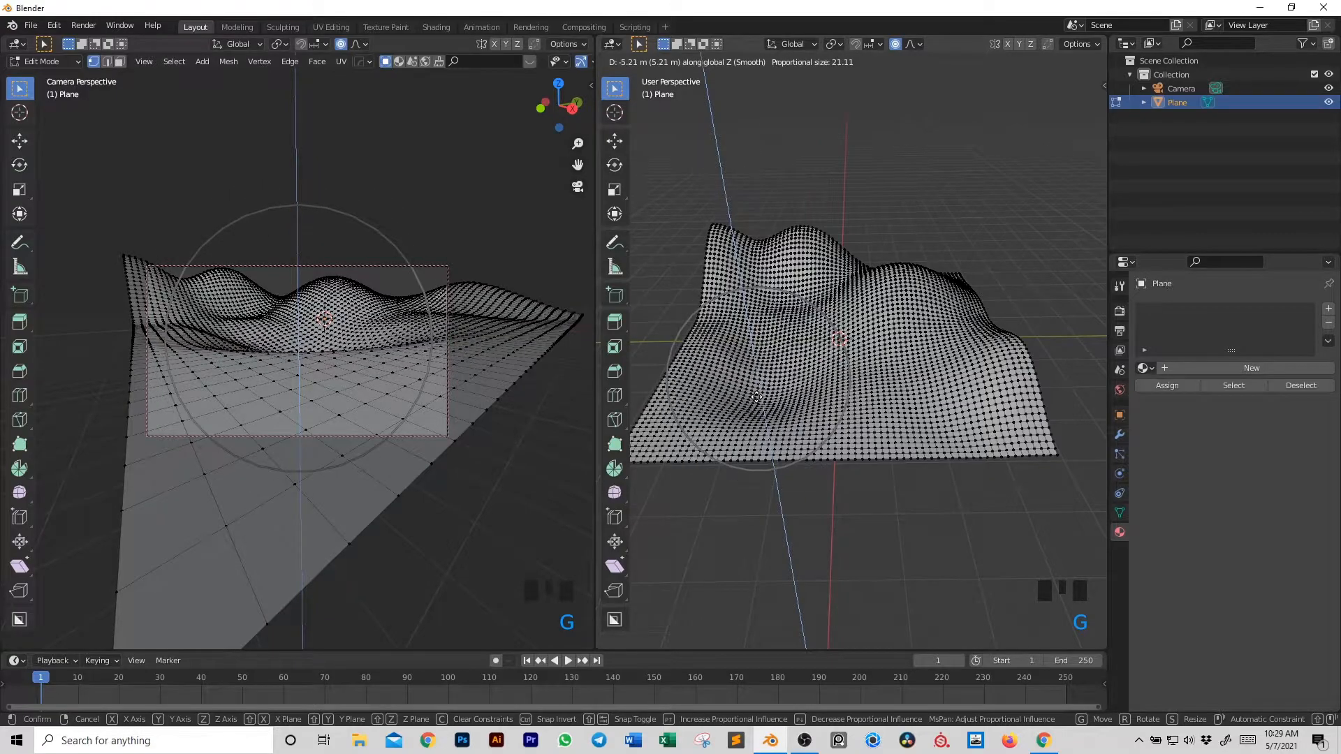
click(754, 419)
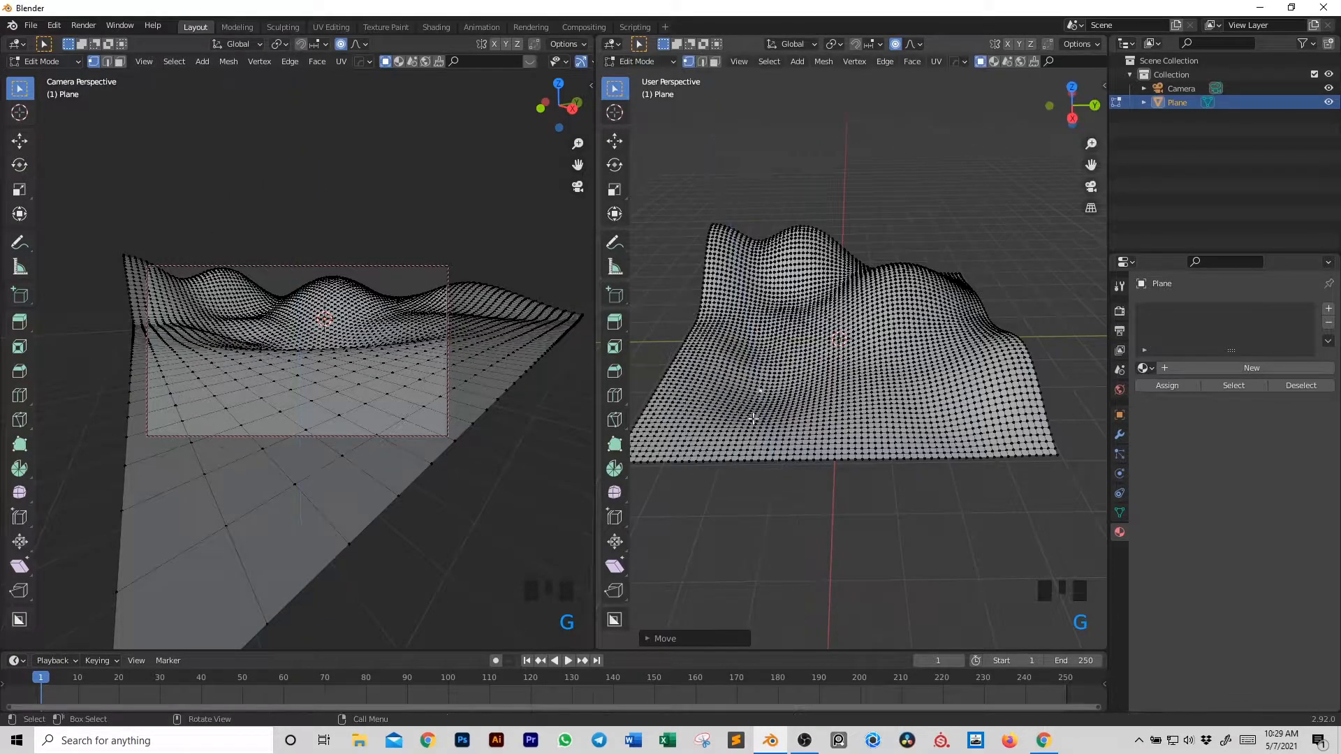
- Lower a foreground vertex in the camera view along Z with a proportional size of 14.42 and preview the terrain in Object Mode
click(289, 394)
key(g)
key(z)
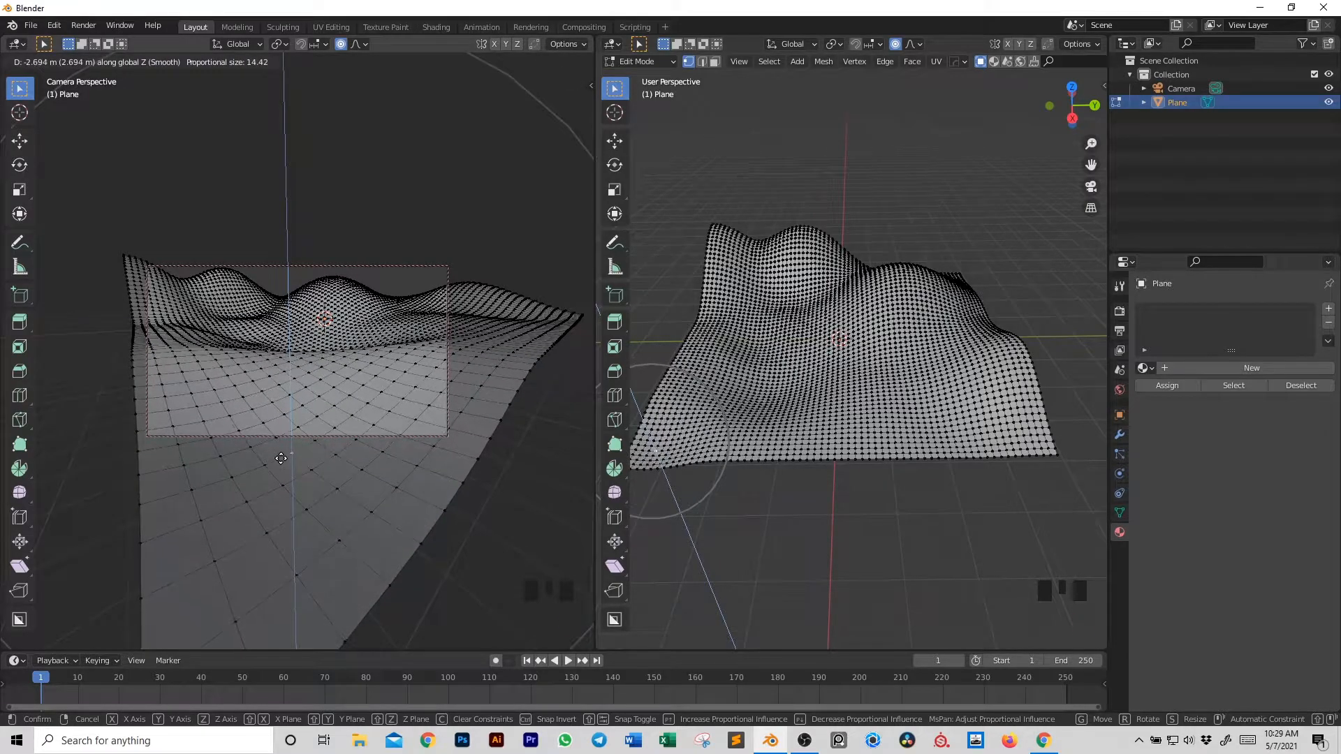
click(279, 433)
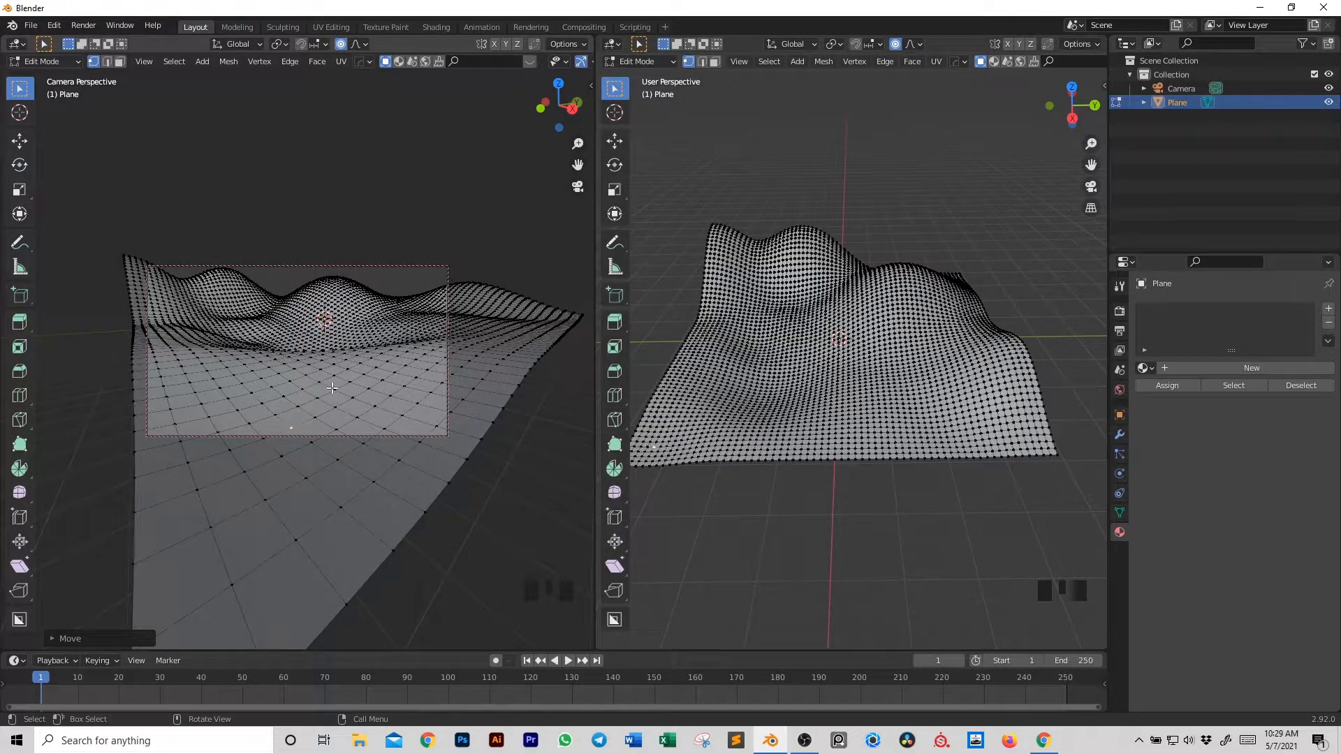
key(Tab)
key(Tab)
key(Tab)
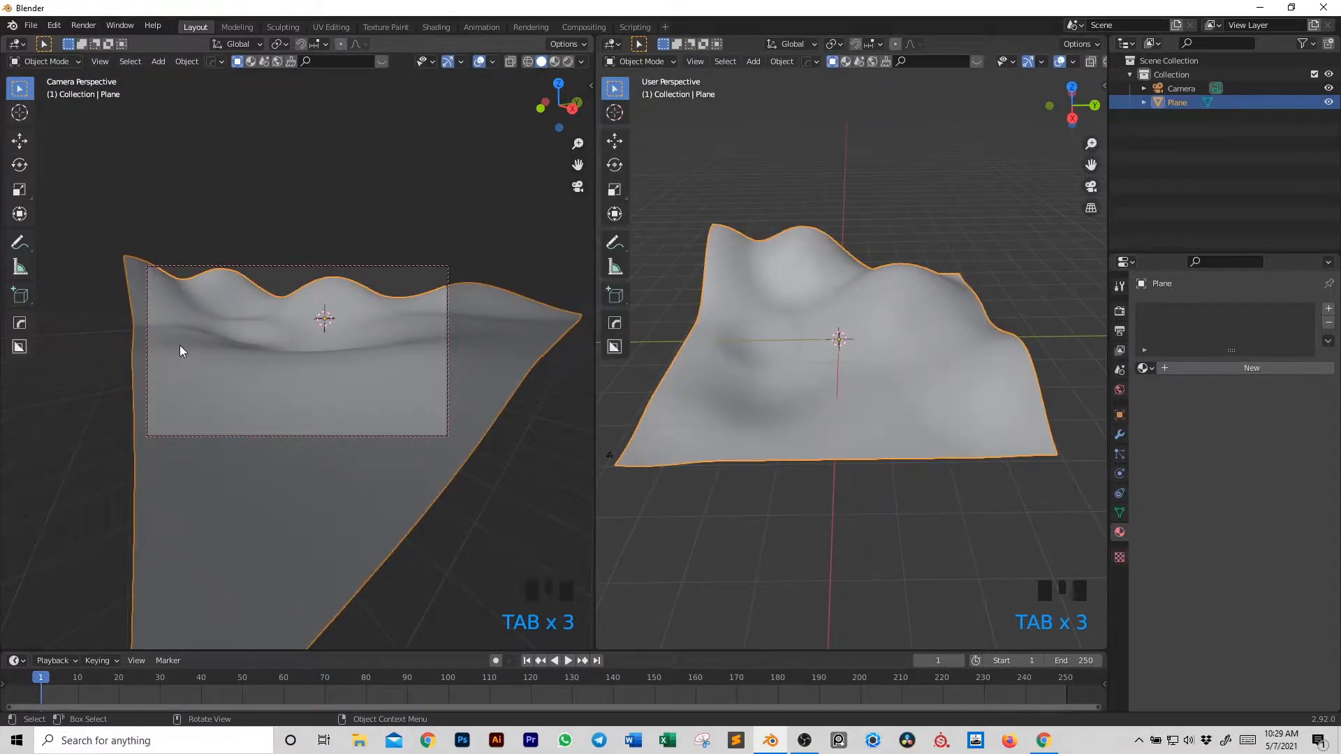
- In Edit Mode, raise a vertex near the terrain's left edge about 2 m along Z, with a proportional size of 14.42
key(Tab)
click(719, 328)
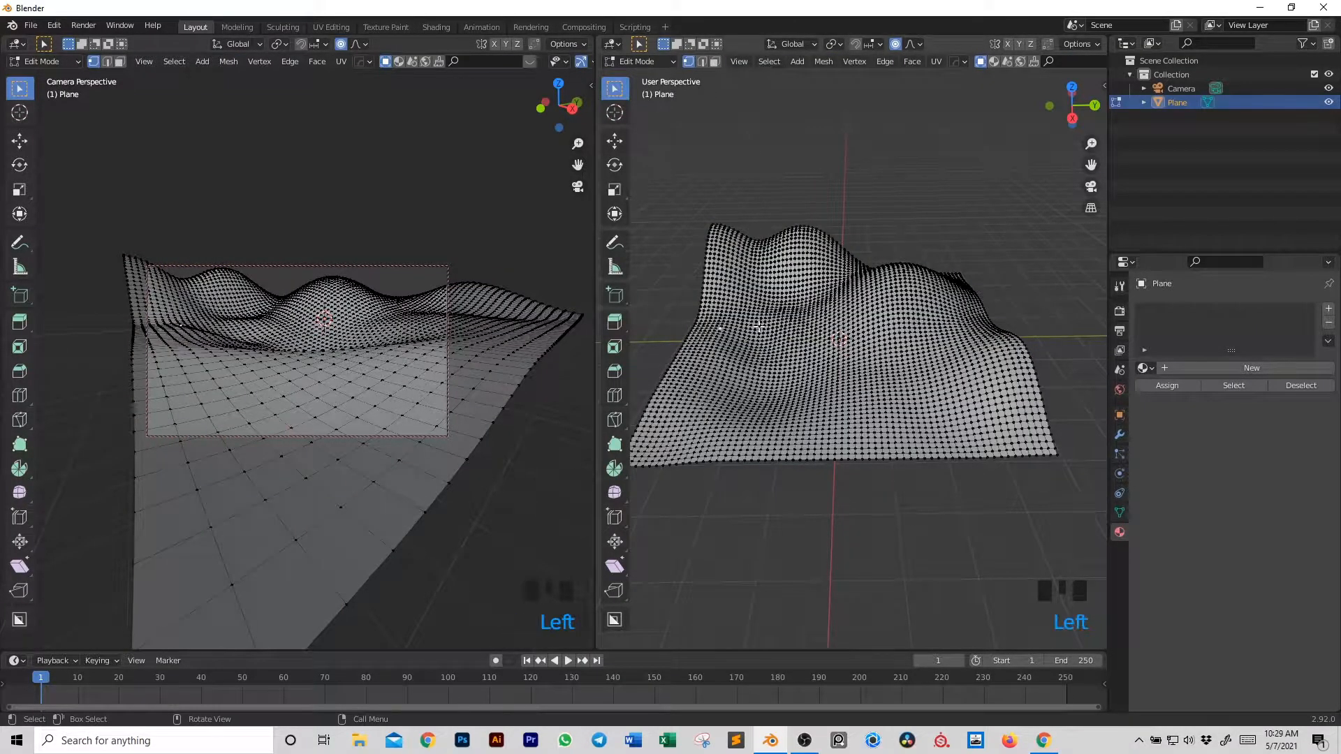
key(g)
key(z)
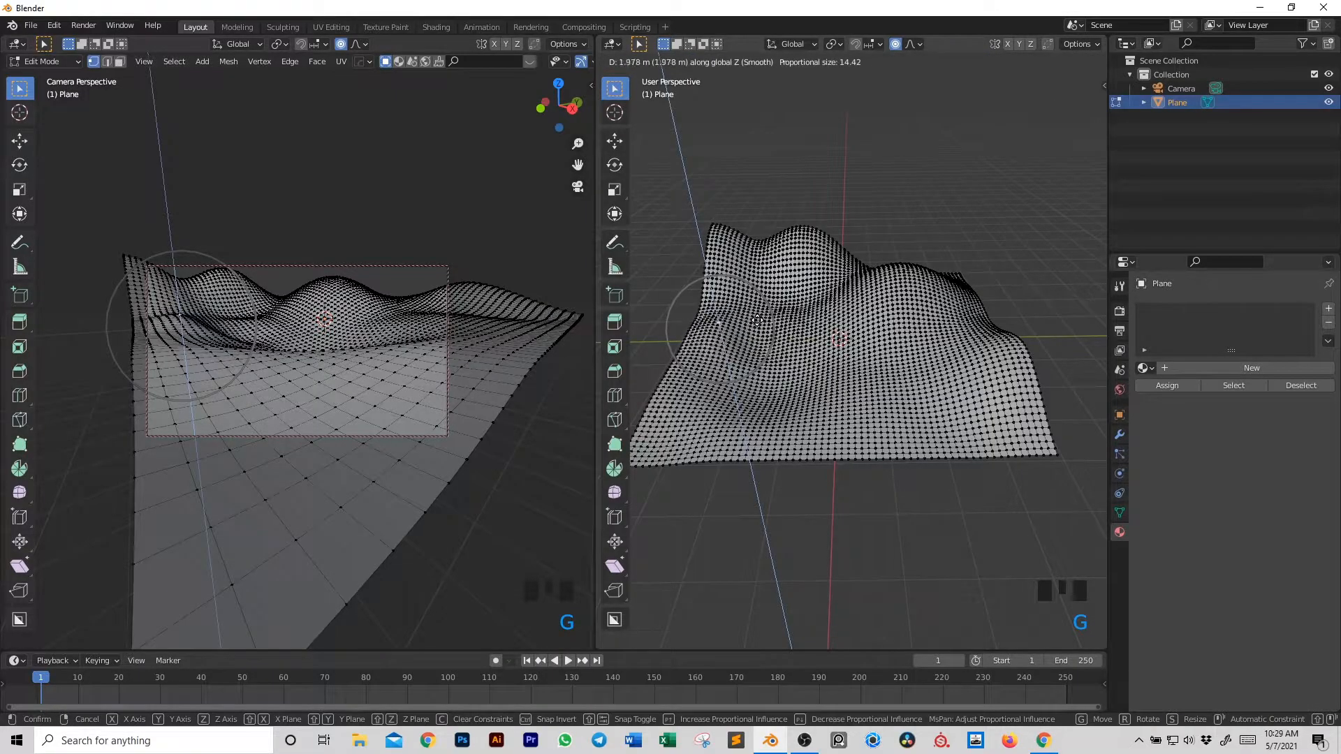
click(758, 317)
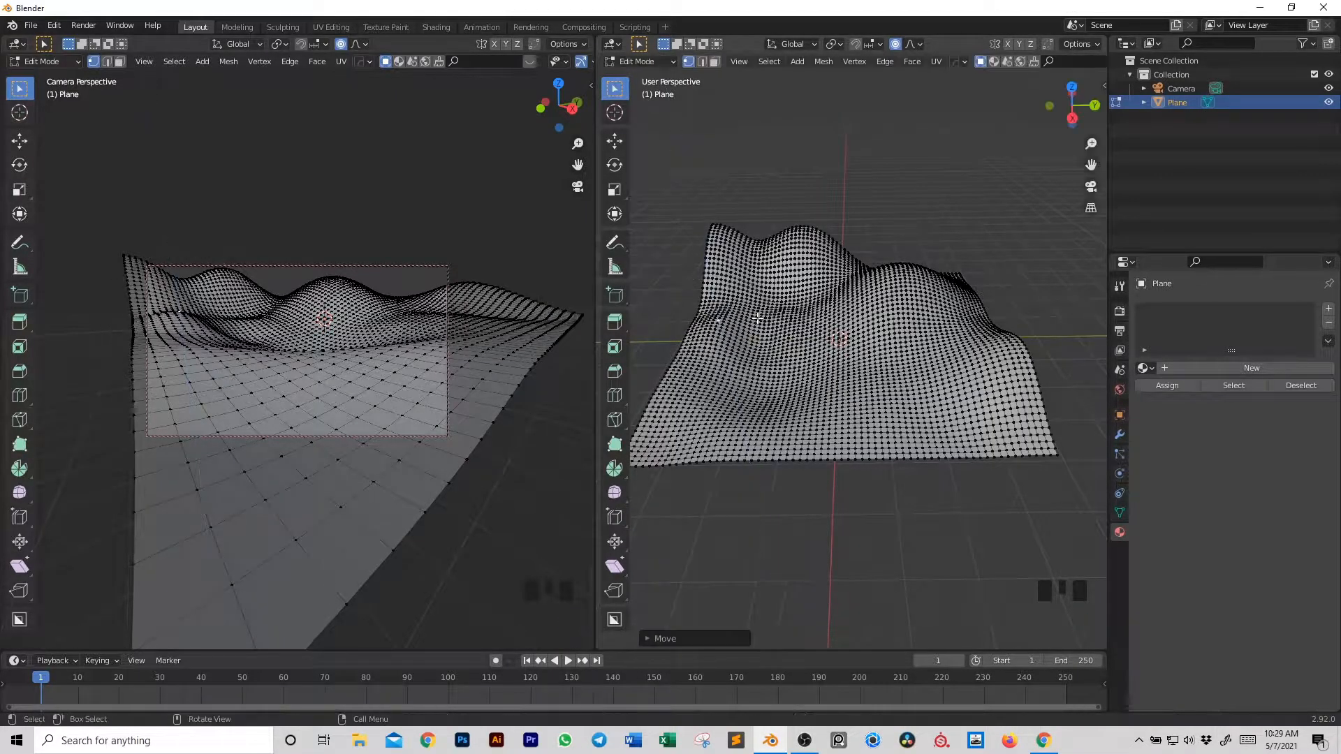
- Shift a vertex just in front of the raised left edge slightly down with proportional size 14.42, and return to Object Mode
click(717, 344)
key(g)
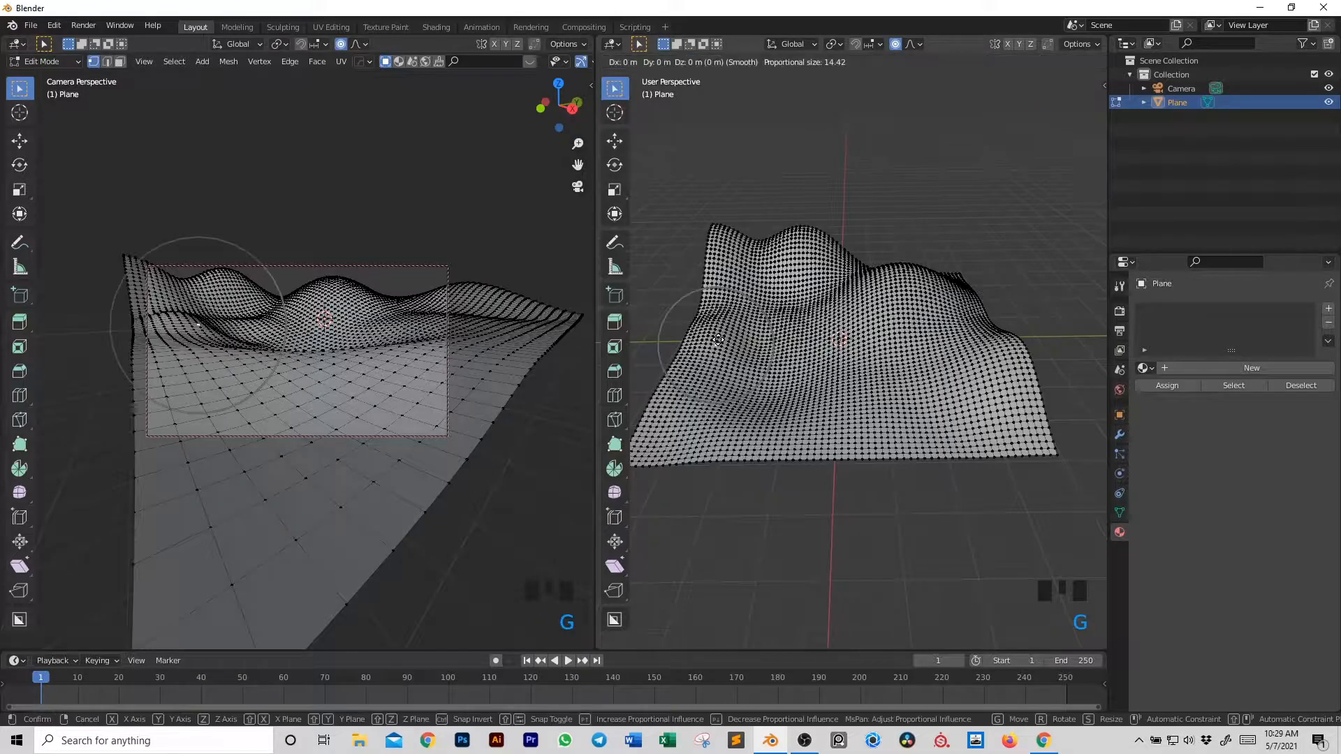
click(705, 358)
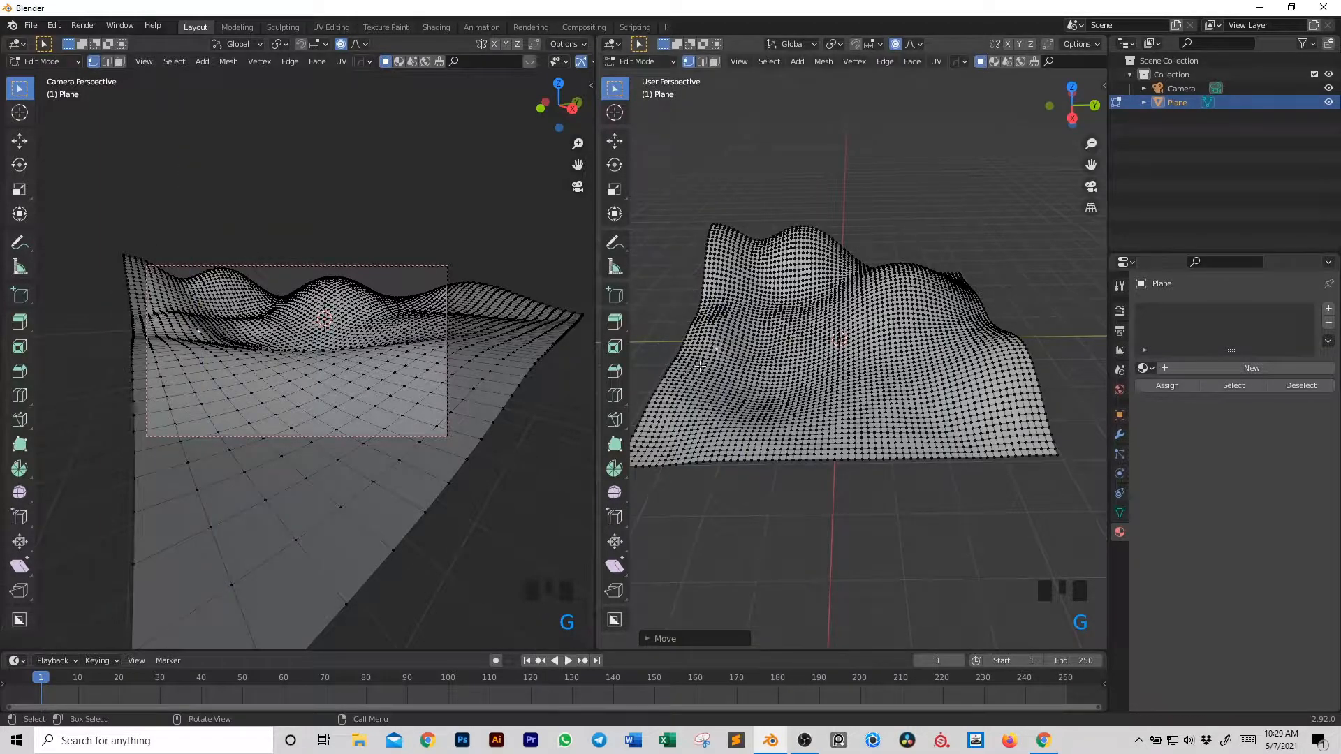
key(Tab)
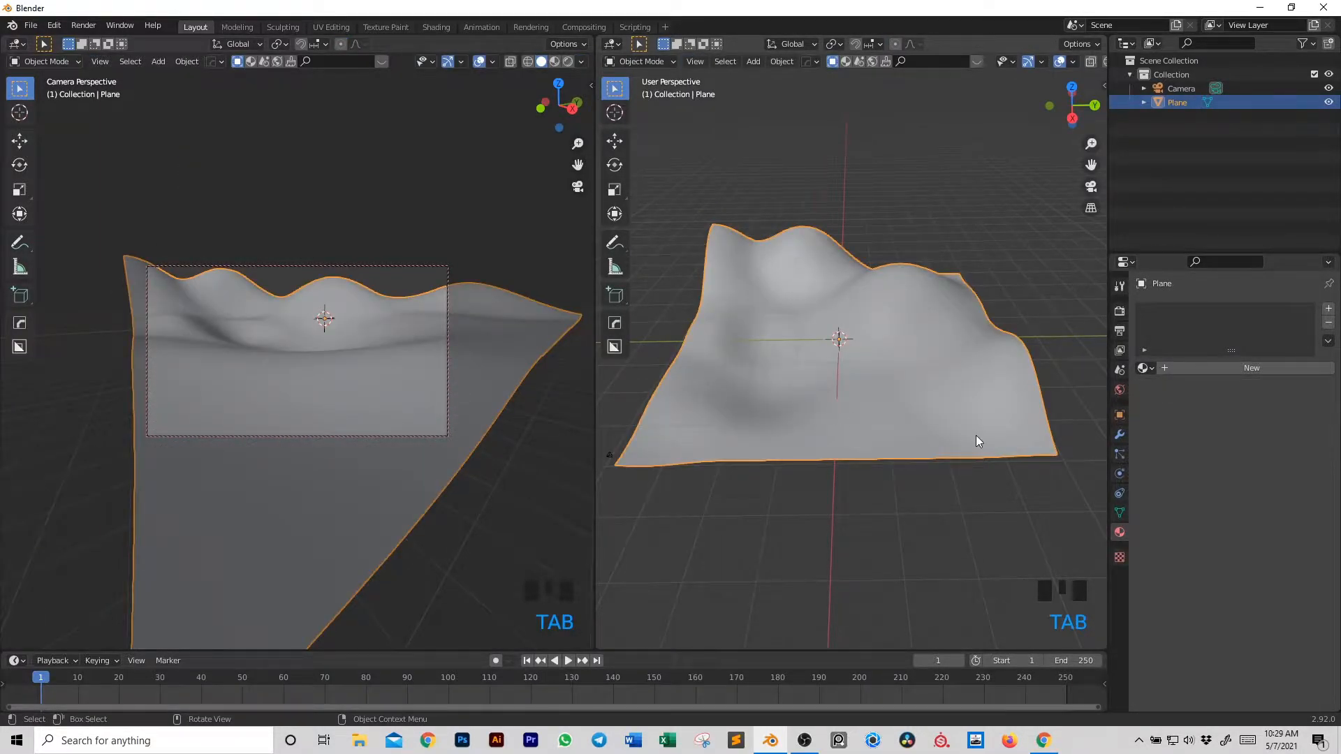
- Assign the existing Ground material to the terrain plane and show the camera view in Rendered shading
click(1143, 368)
click(1155, 389)
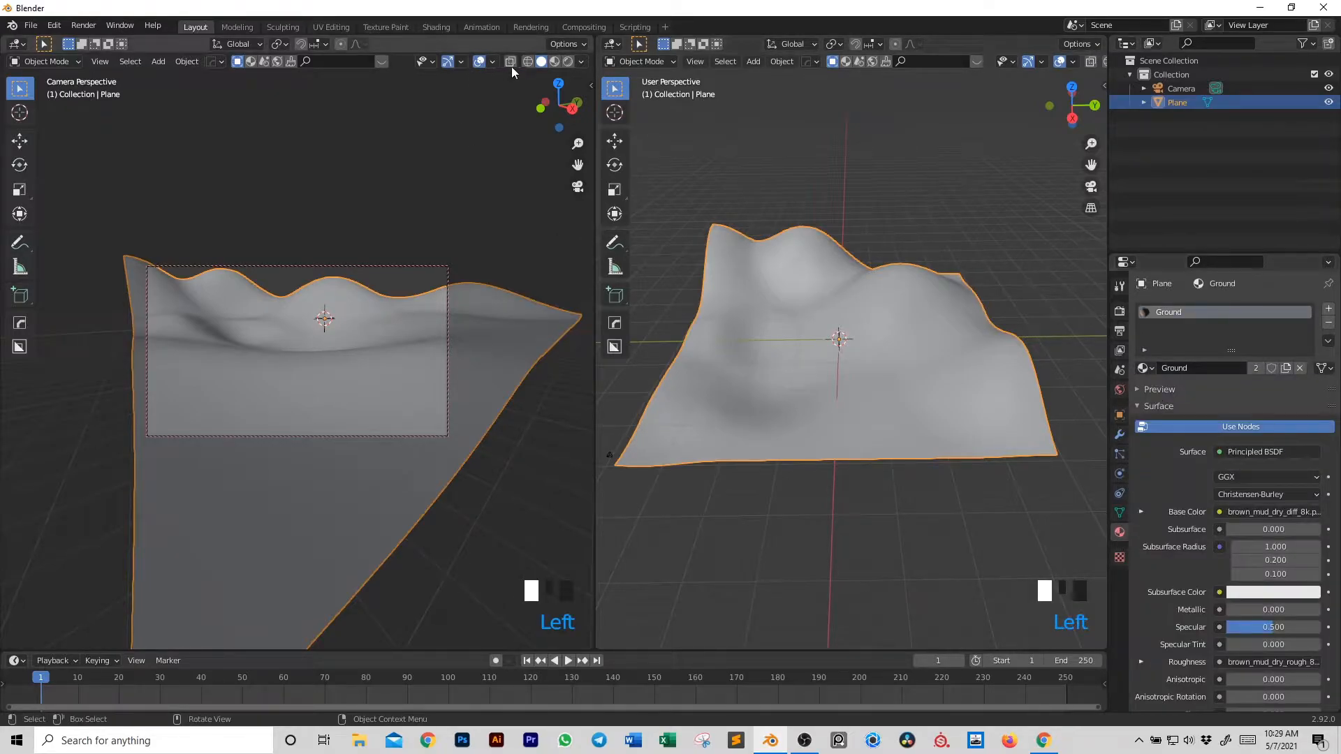
click(554, 61)
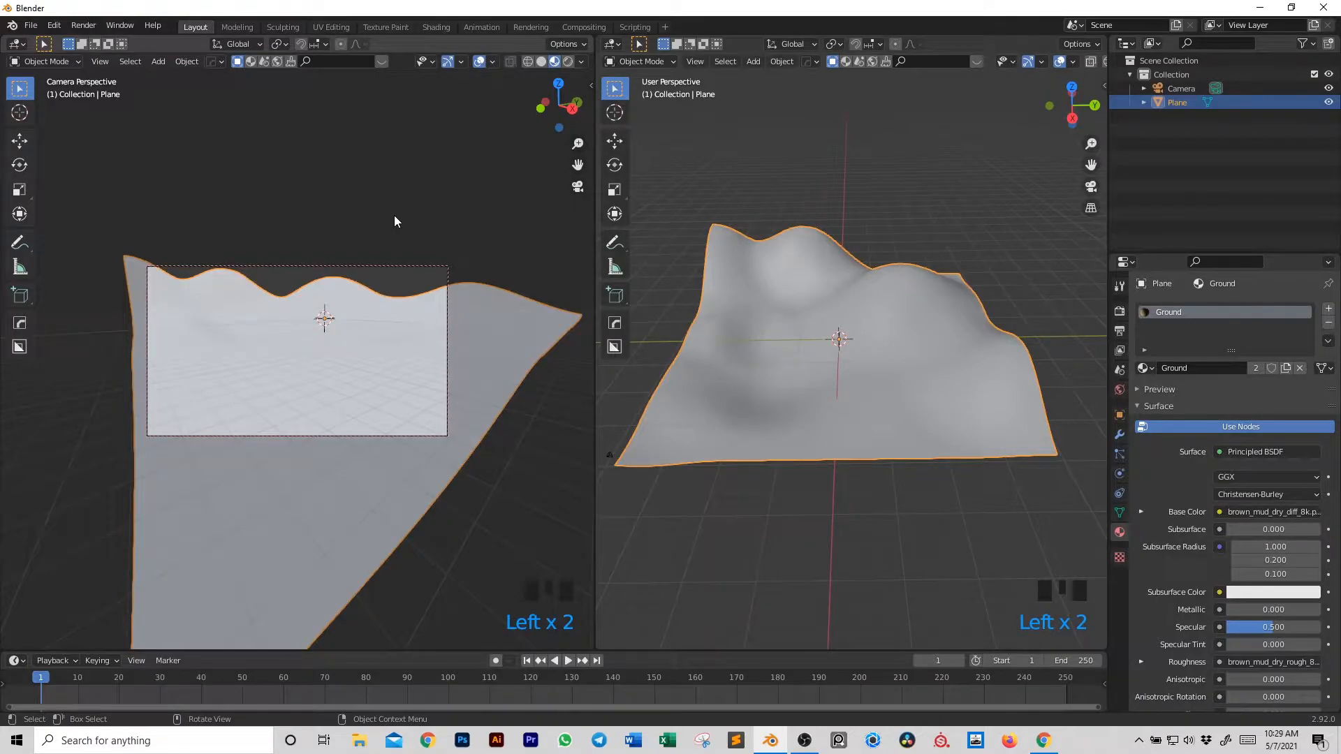
click(569, 62)
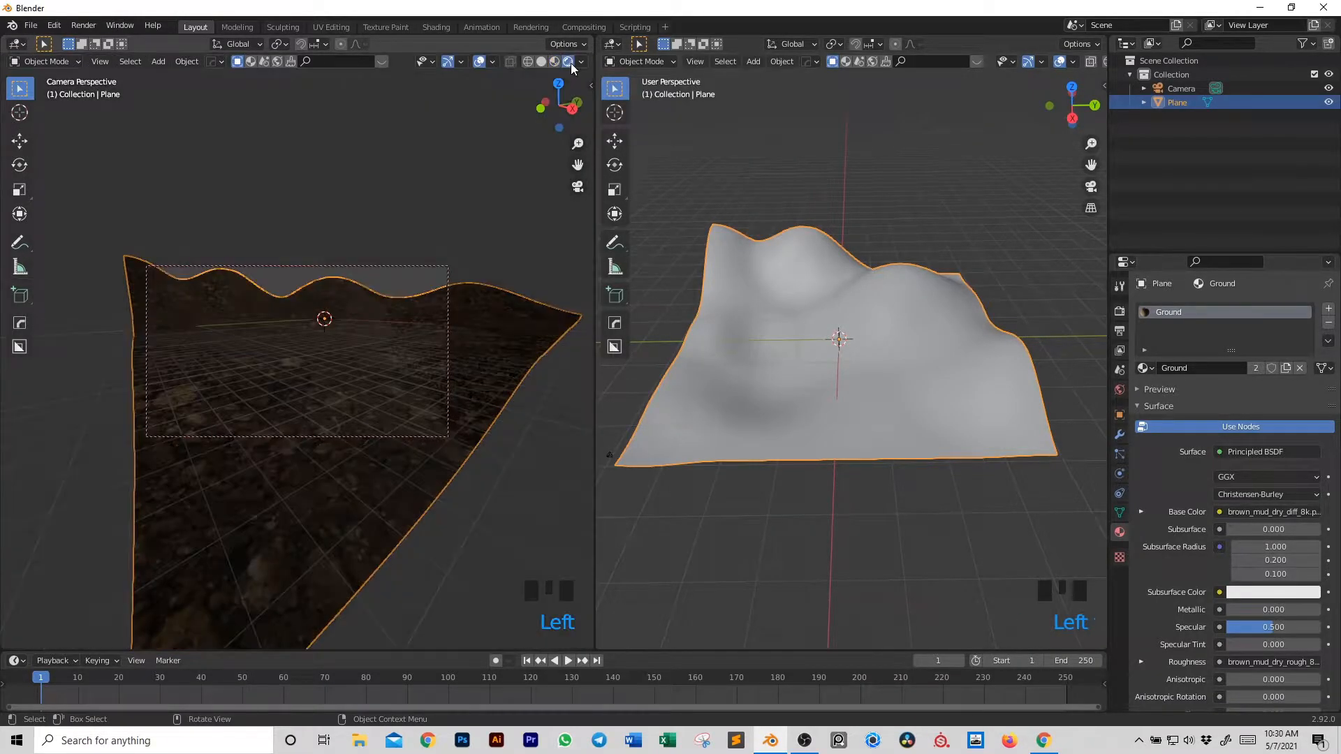
- Set the render engine to Cycles with GPU Compute, and open the world background color for editing
click(1119, 311)
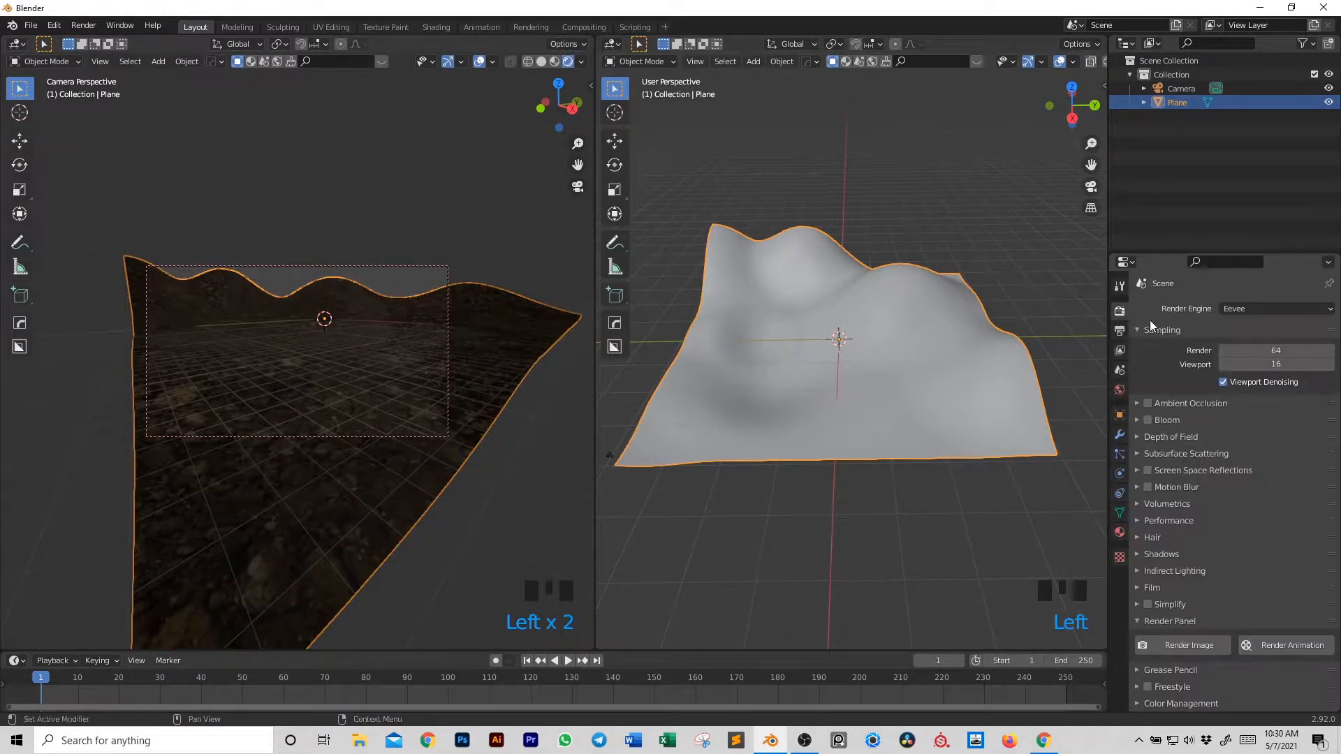
click(1250, 308)
click(1250, 355)
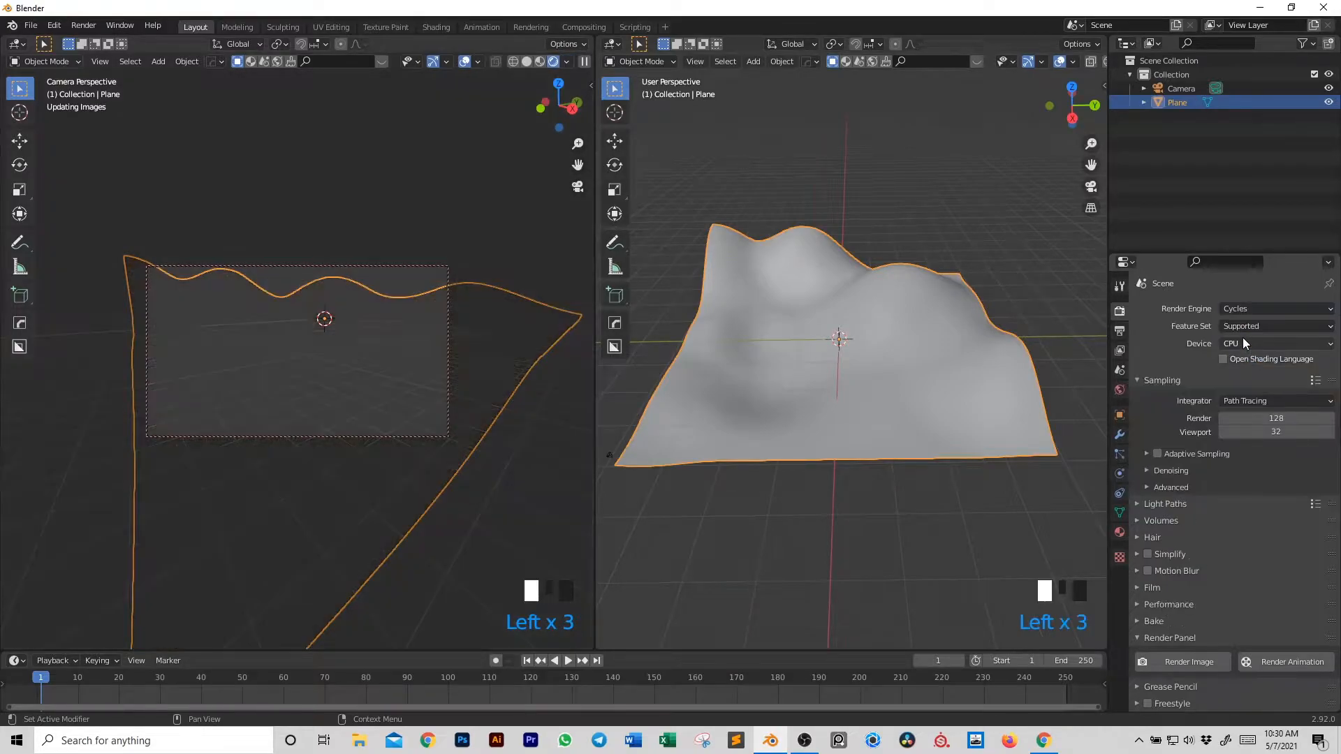
click(1242, 342)
click(1242, 375)
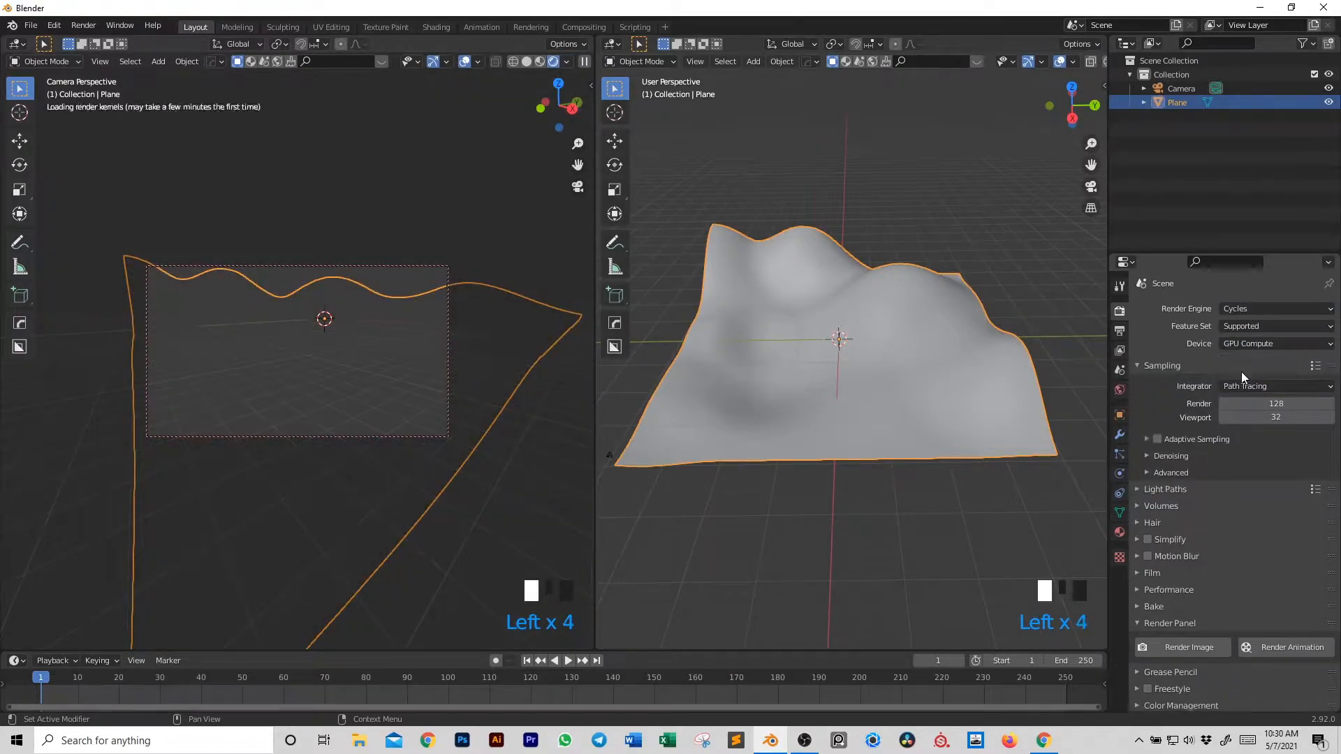
click(1118, 393)
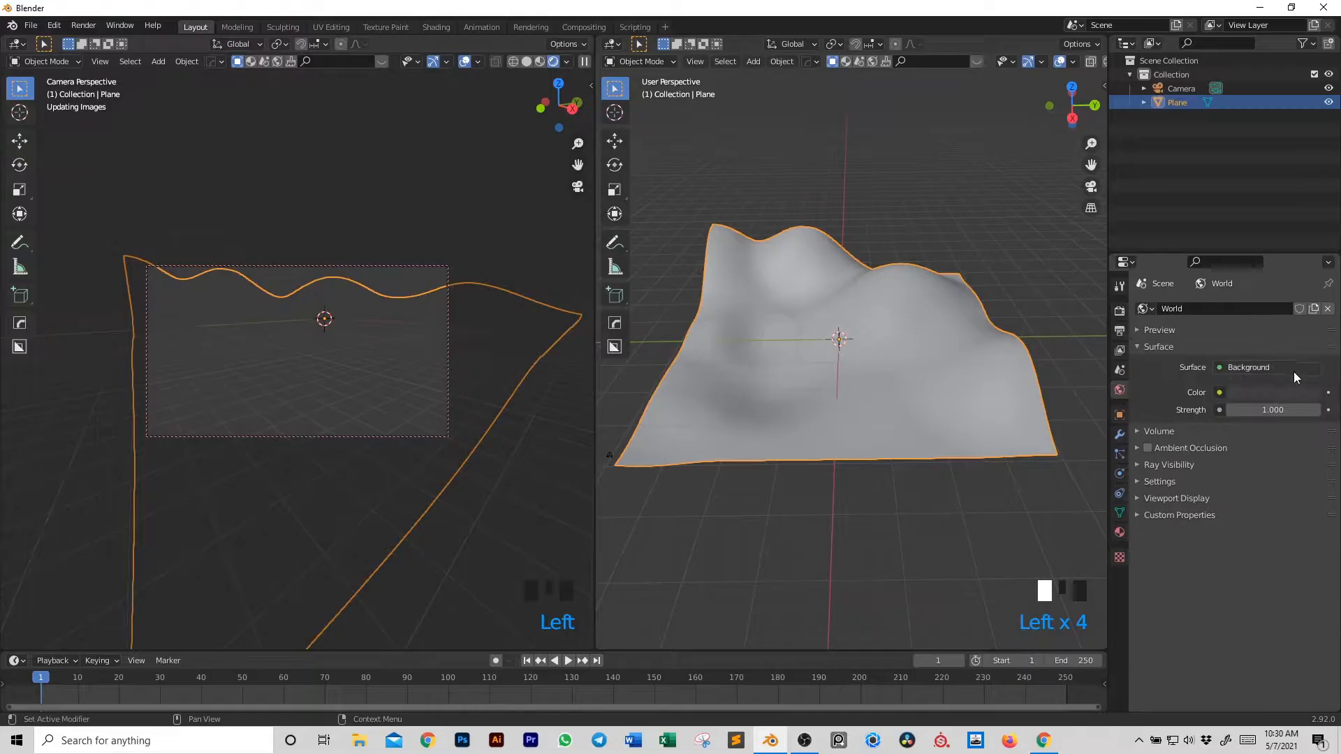
click(1285, 393)
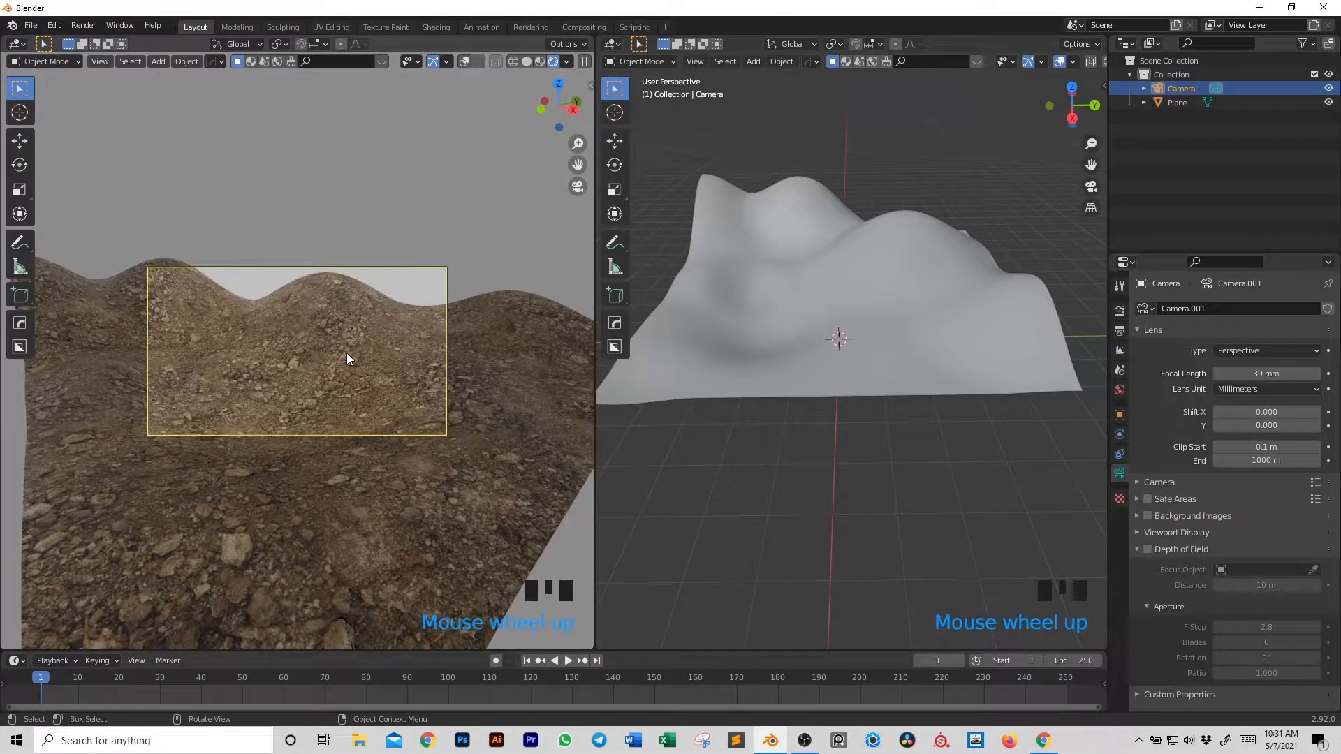
- Reposition the camera along global Y and about 5.8 m along global X to reframe the terrain
key(g)
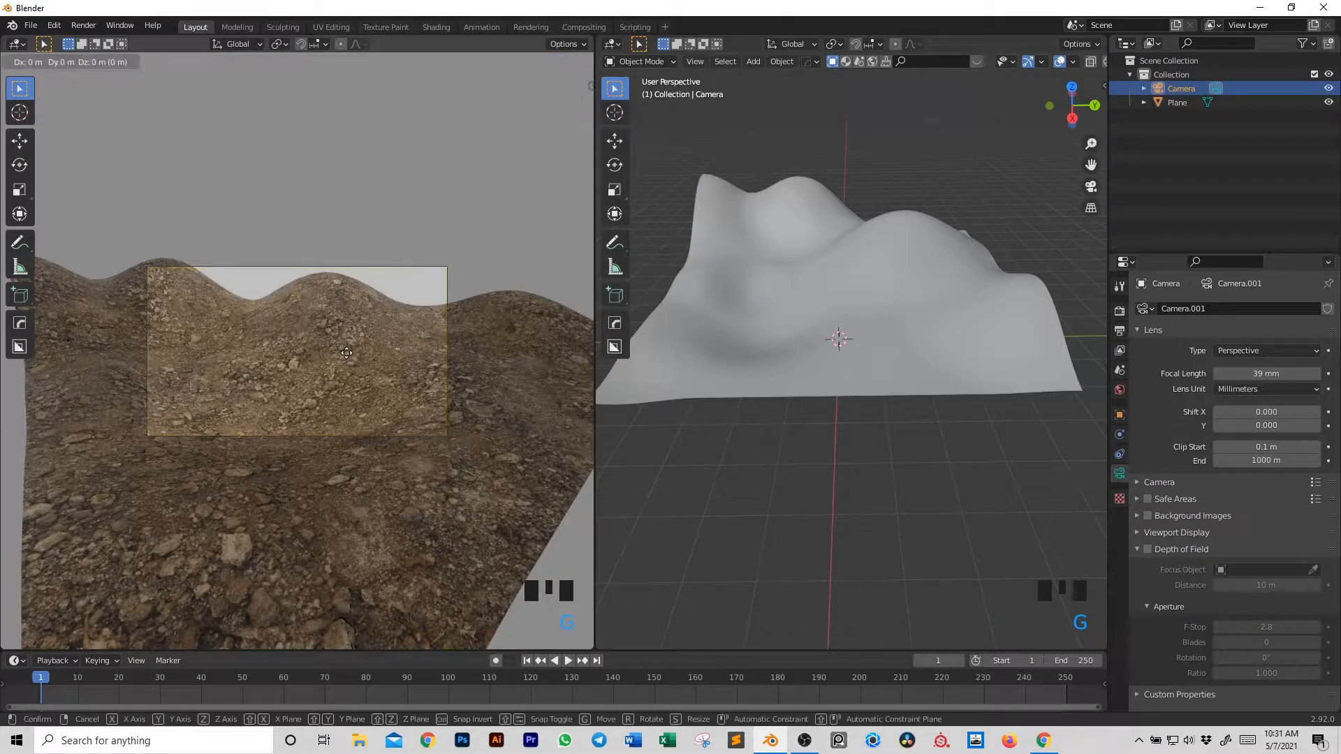
click(349, 101)
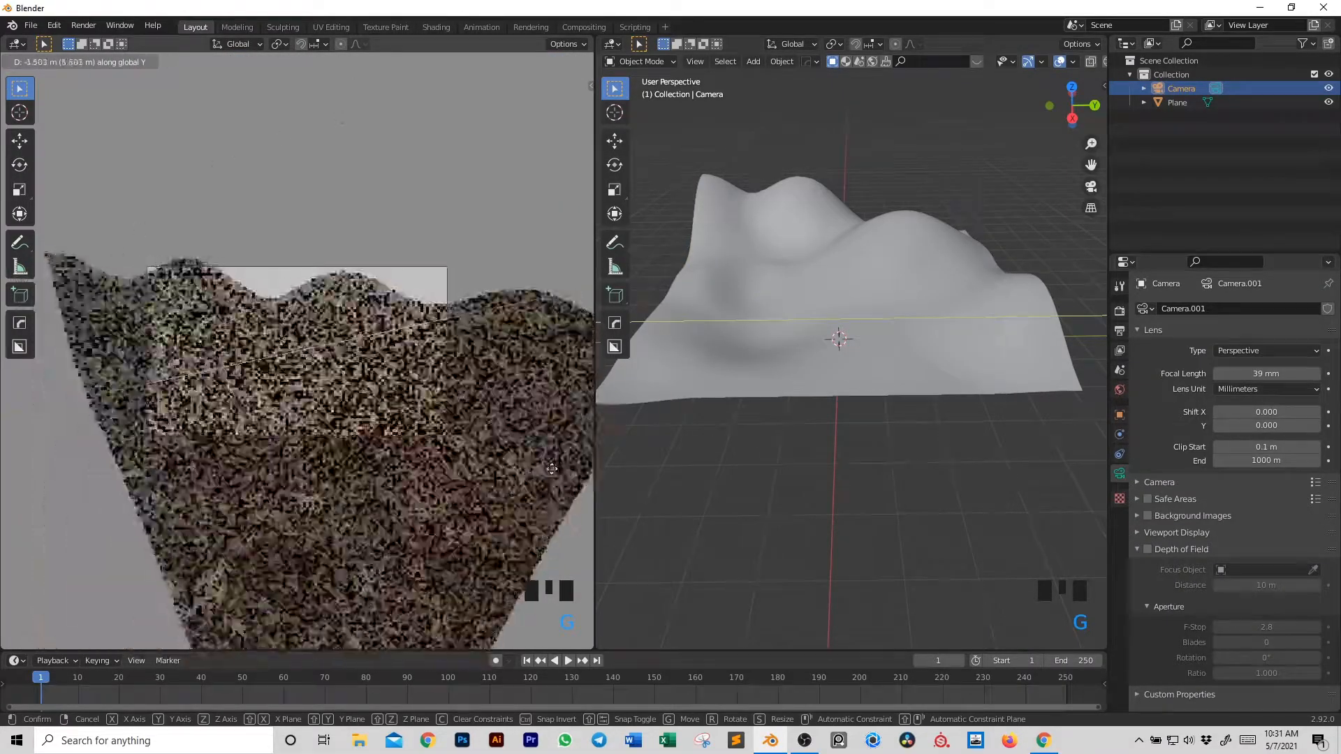
key(g)
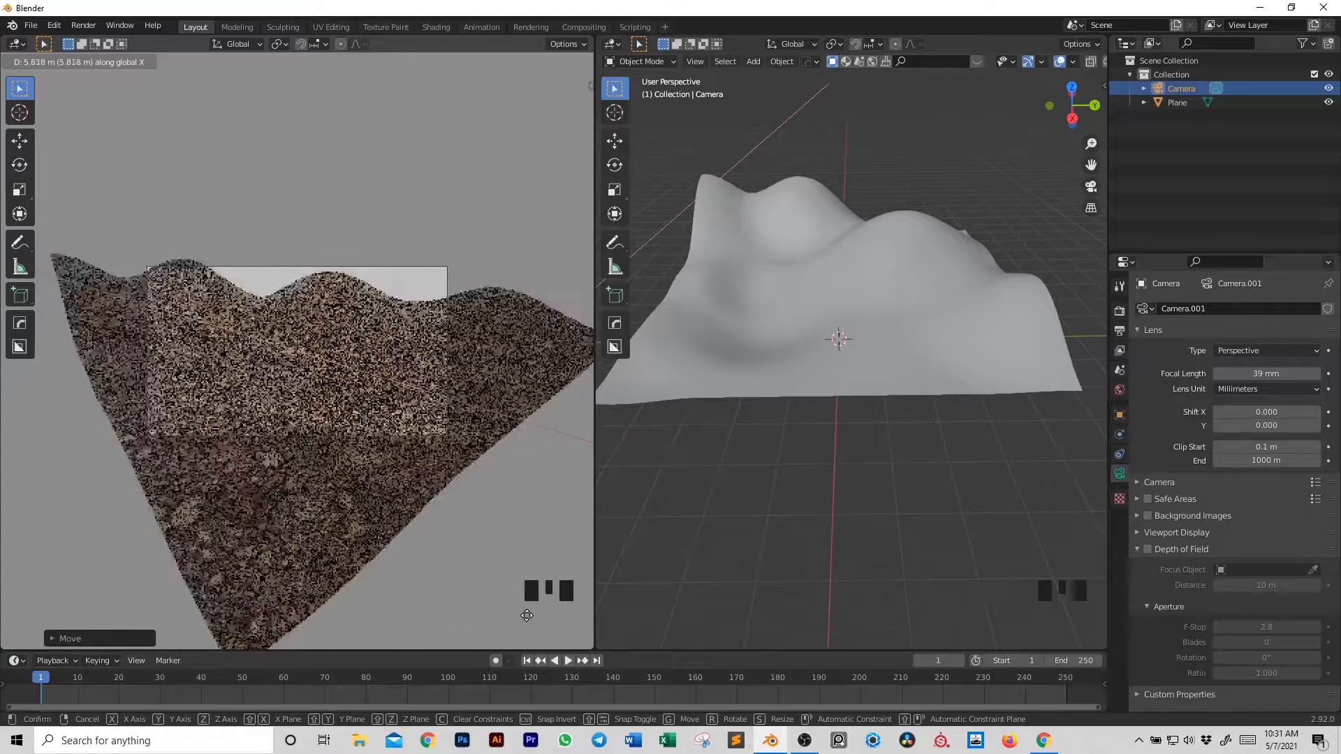
click(363, 597)
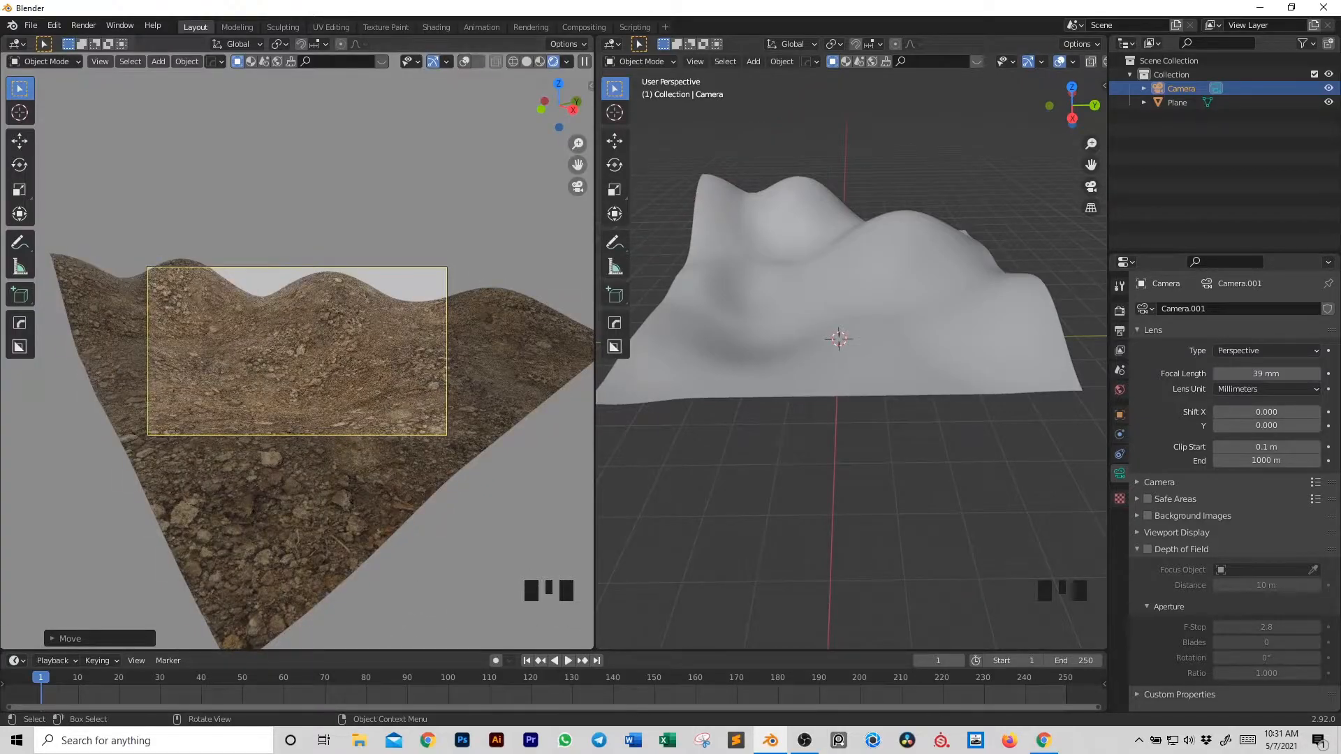
- Rotate the camera slightly about global X and global Y so the hills sit lower and level in the frame
key(r)
key(x)
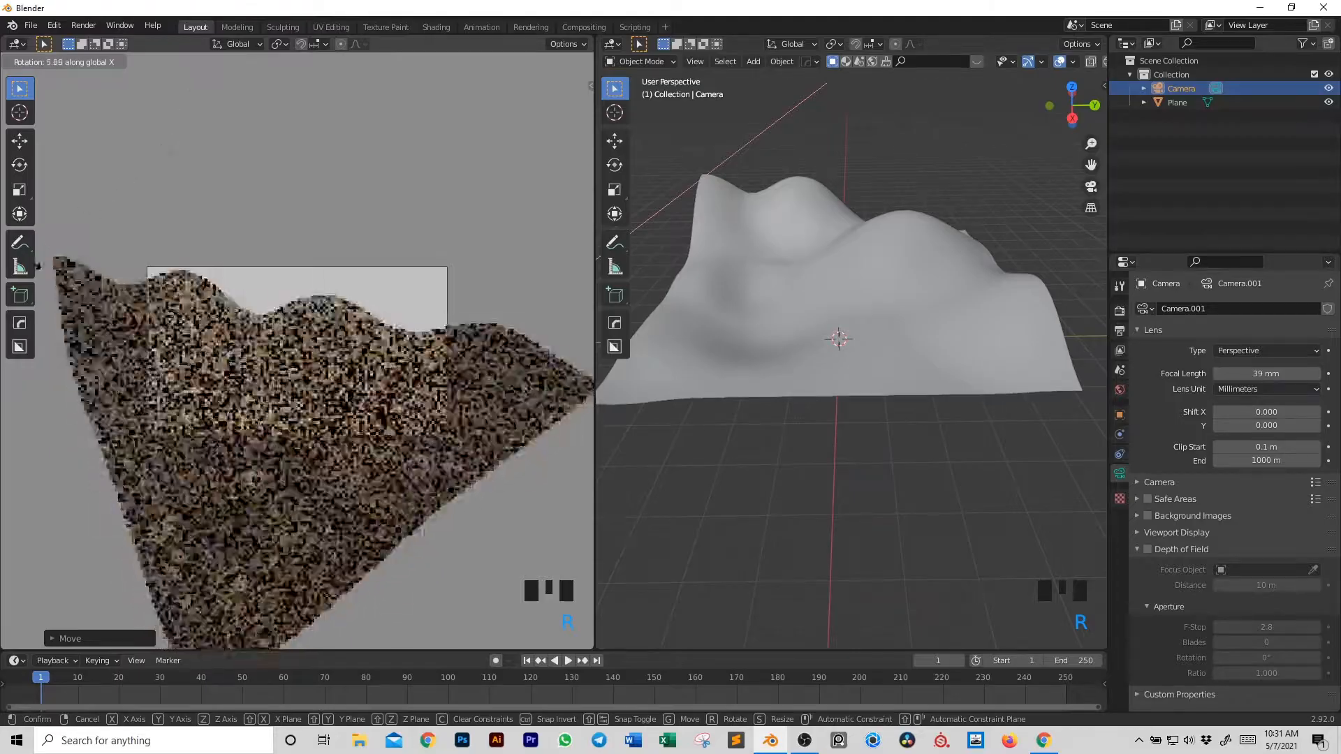
click(49, 379)
key(r)
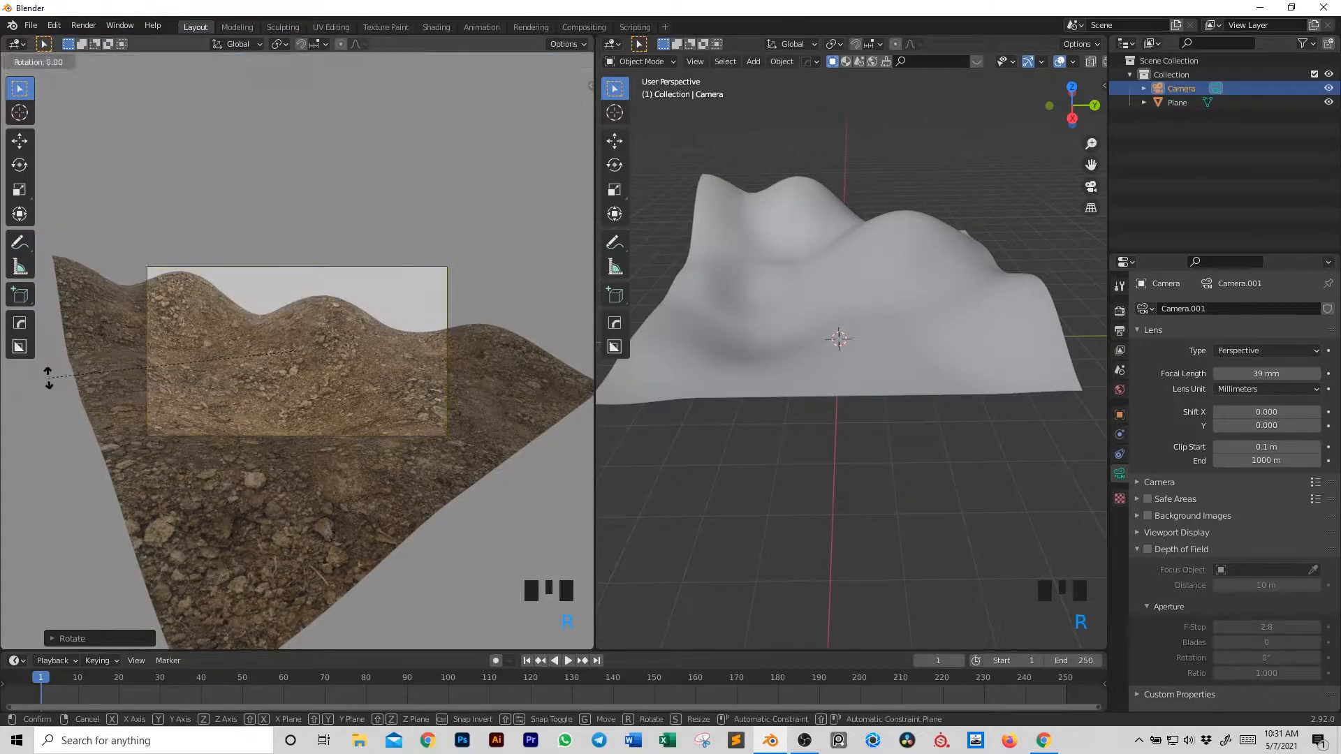
key(y)
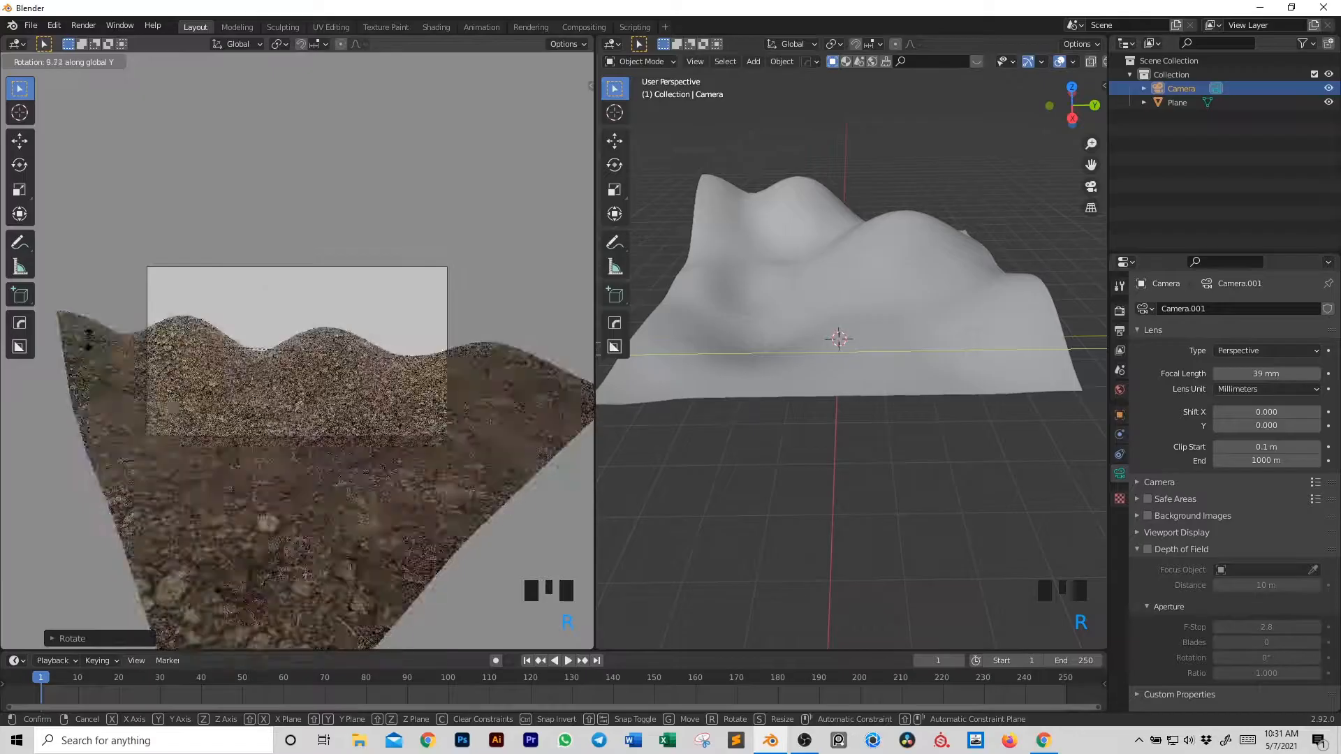
click(90, 334)
- Lower the camera along global Z towards the terrain and deselect it
key(g)
key(z)
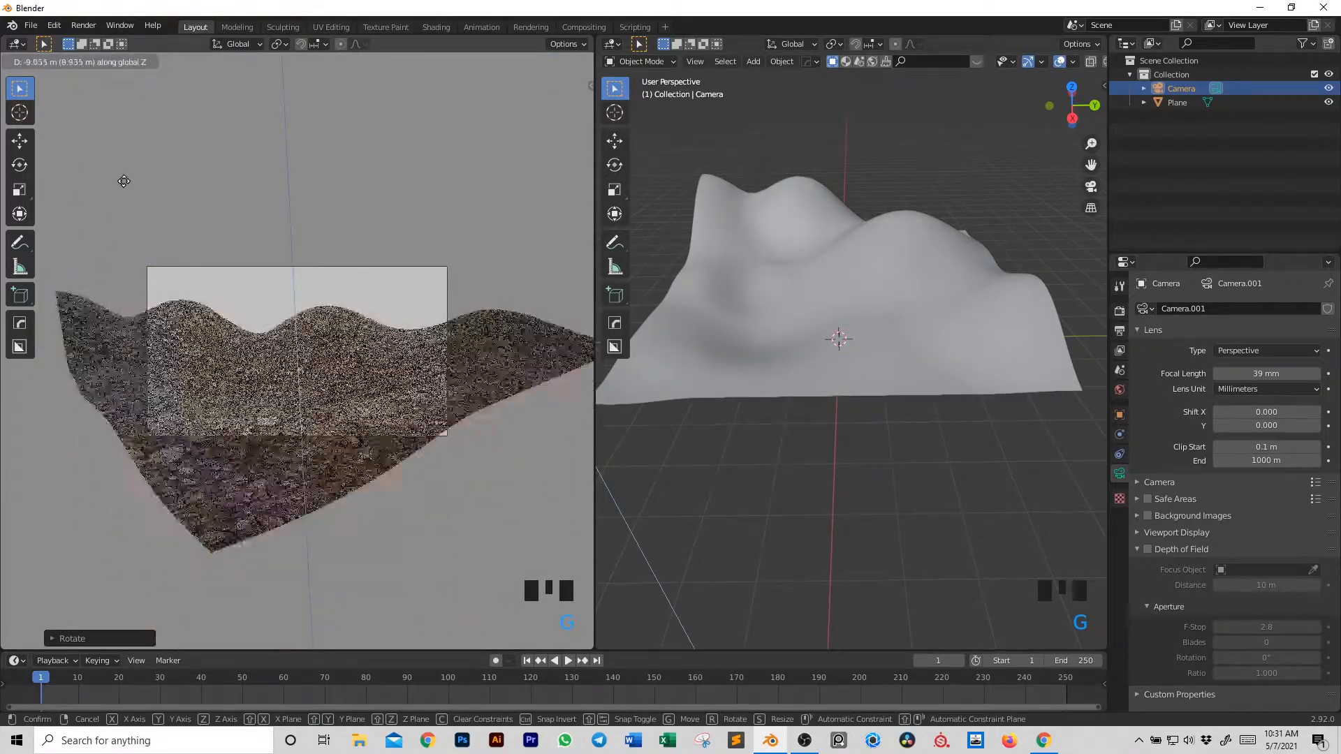
click(152, 141)
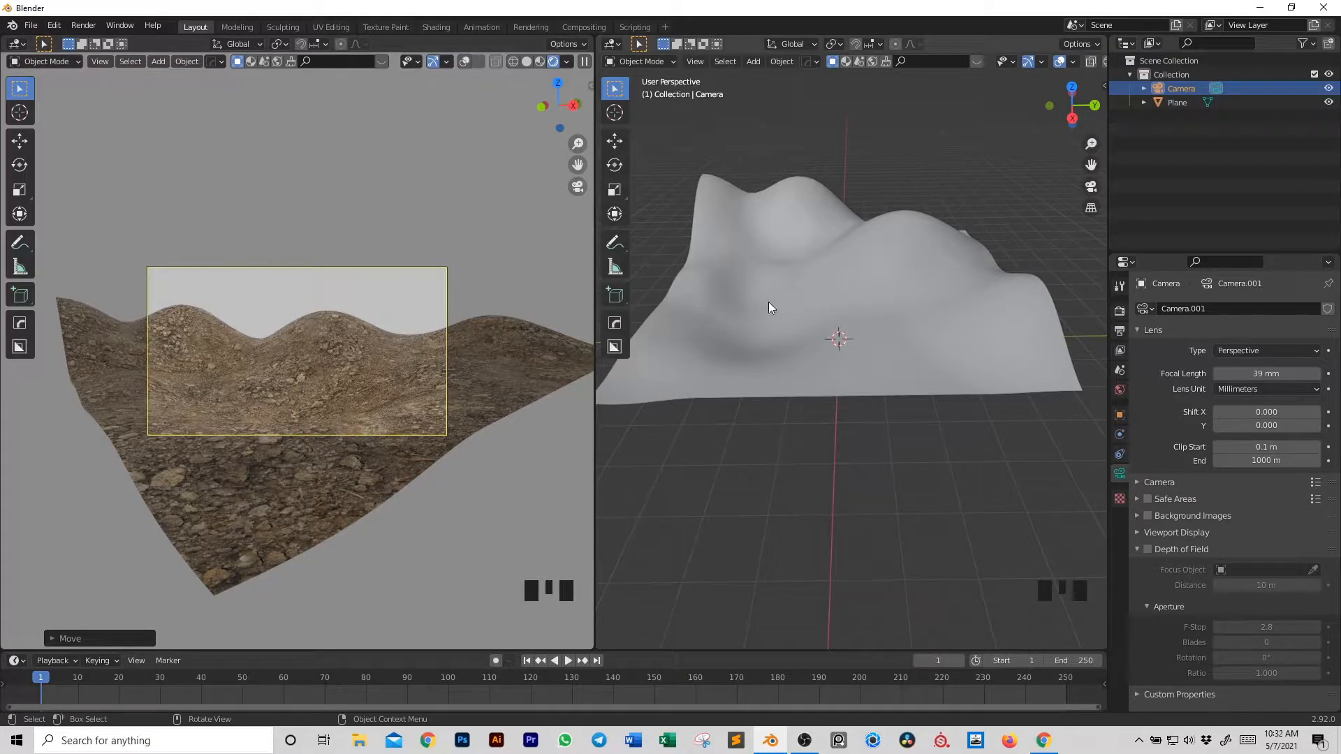
click(848, 171)
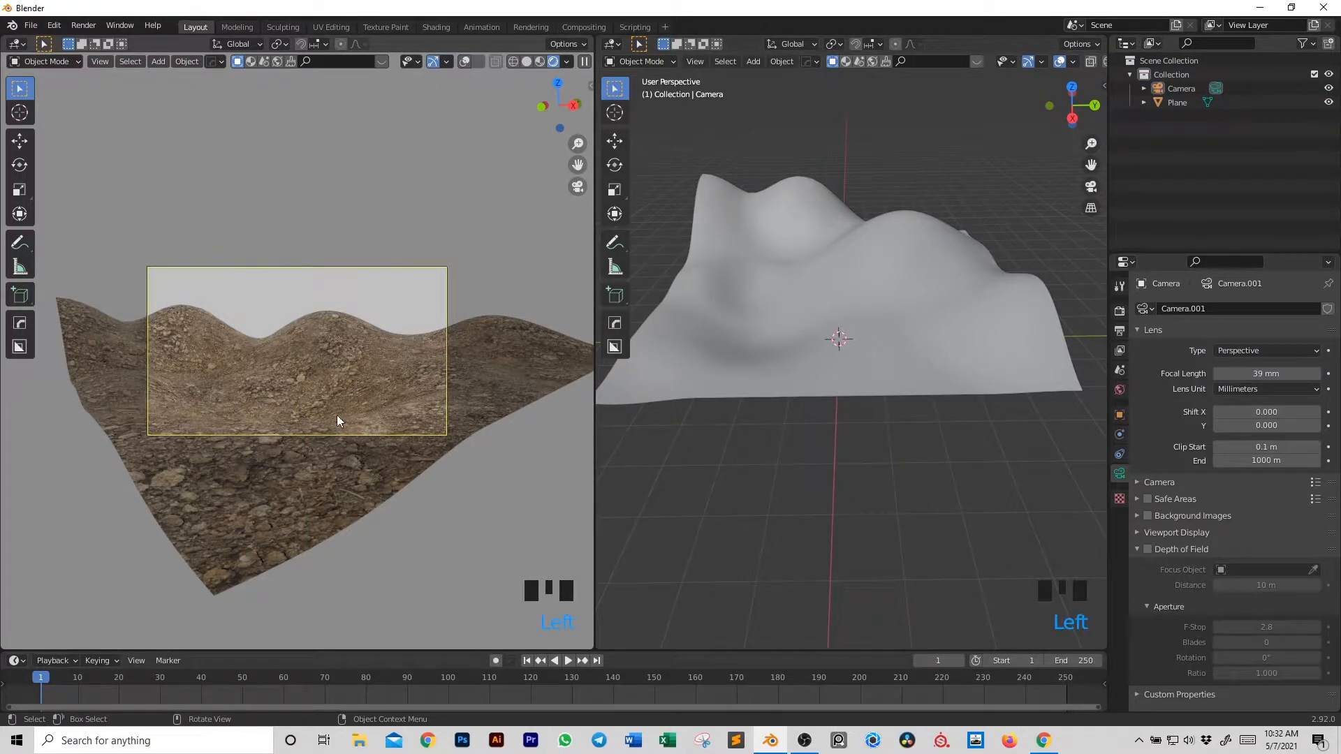
- Switch the camera view to Material Preview shading and show the Sequoia add-on's controls in a widened sidebar
click(540, 62)
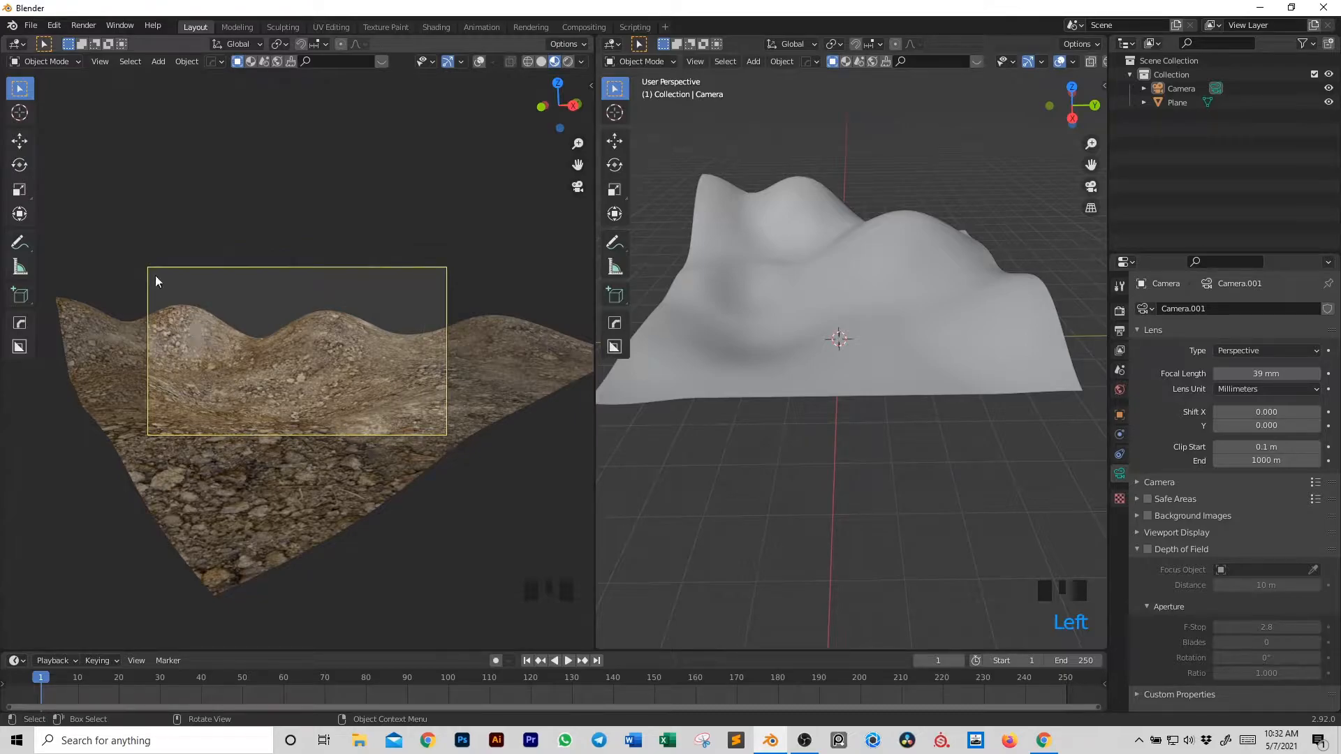
scroll(936, 363, down, 2)
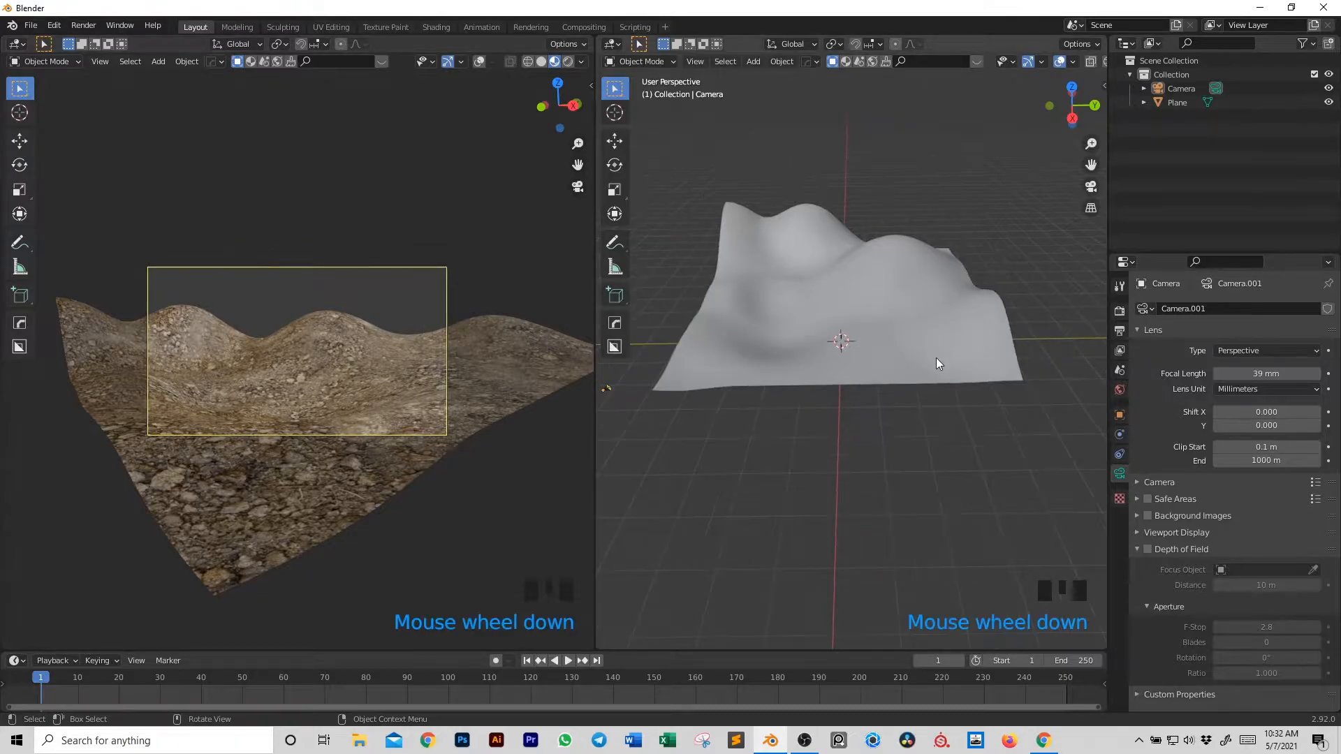
key(n)
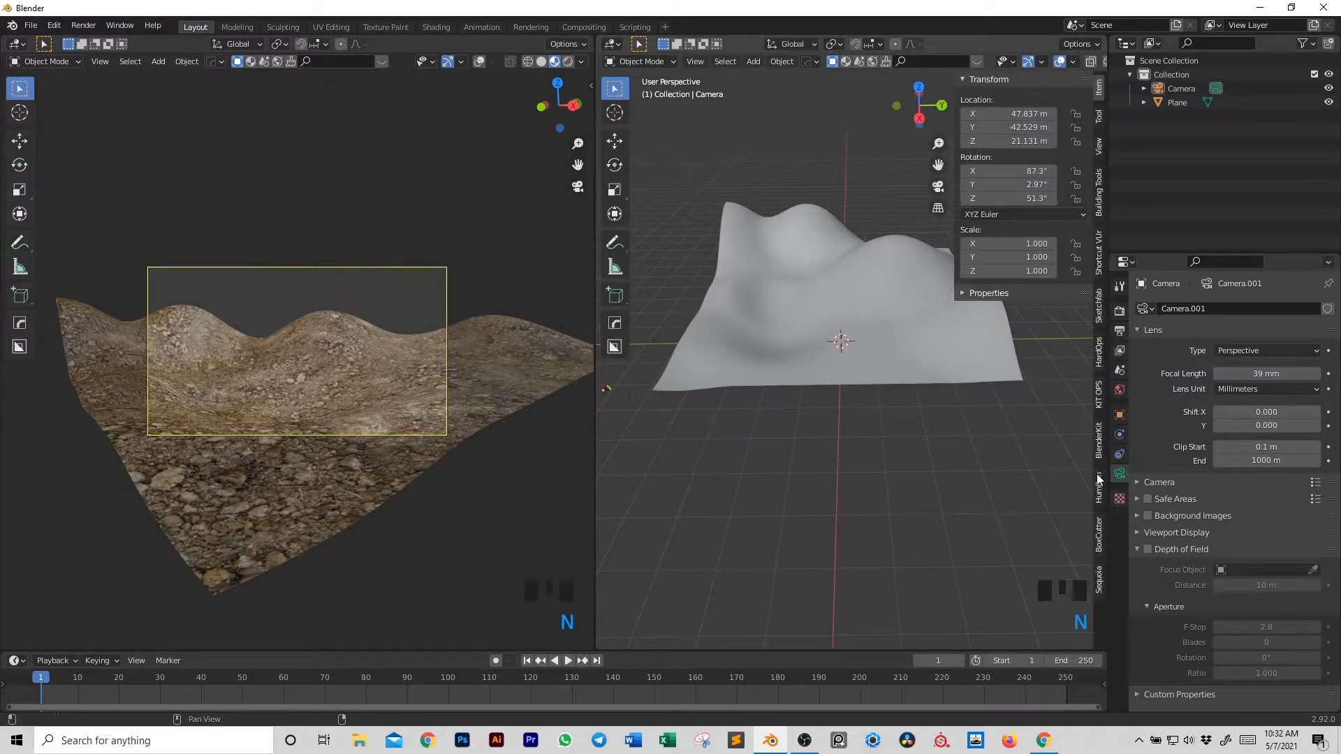
click(1099, 578)
drag(954, 224, 856, 279)
- Select the terrain plane and add Clovers from the Sequoia Grass collection to it
shift+middle_drag(791, 323, 777, 444)
shift+scroll(771, 416, up, 2)
key(t)
middle_drag(859, 419, 843, 430)
click(842, 433)
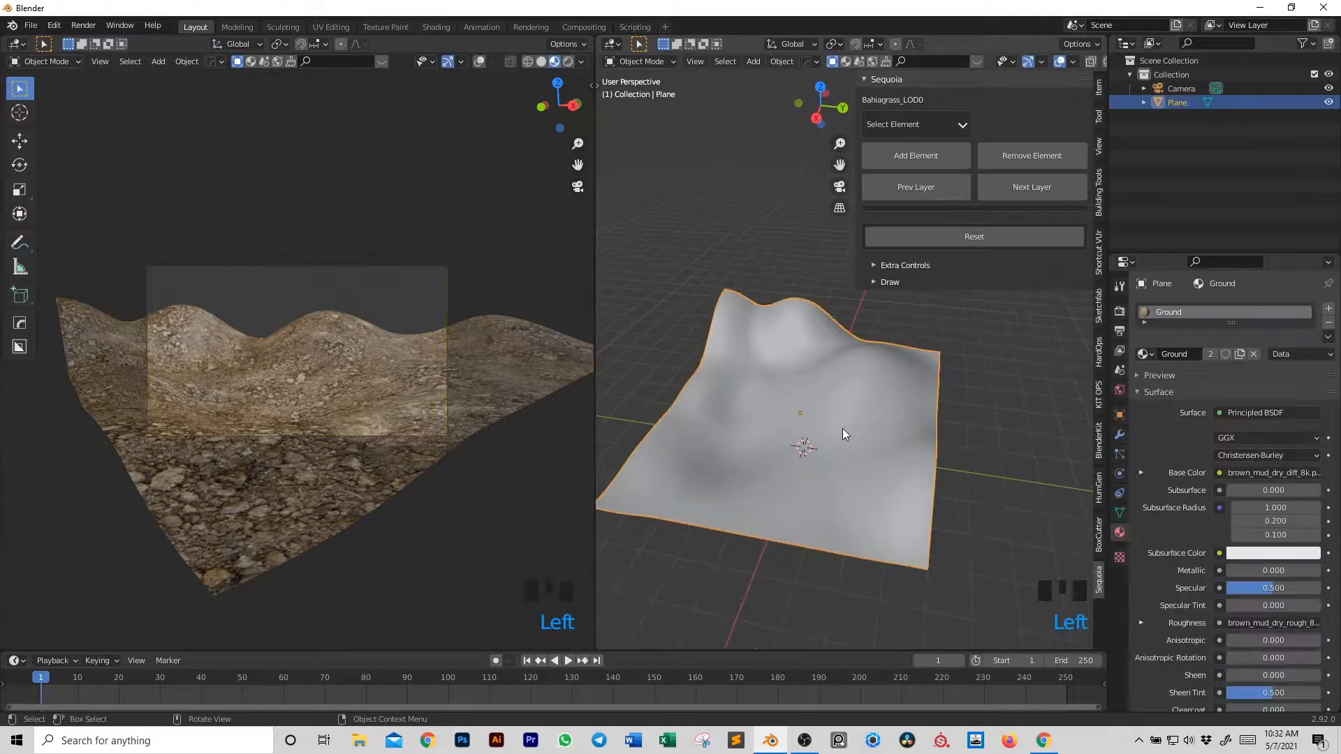
click(925, 123)
mouse_move(930, 148)
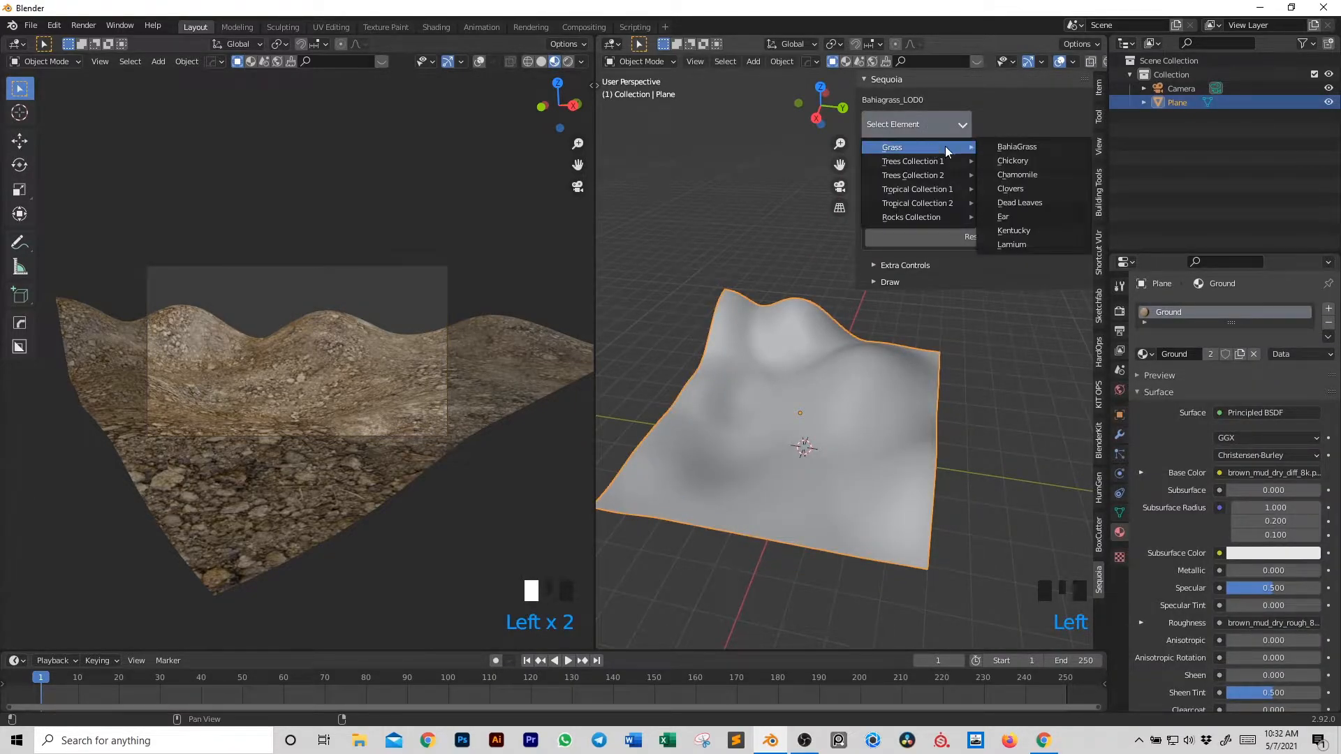
click(1044, 190)
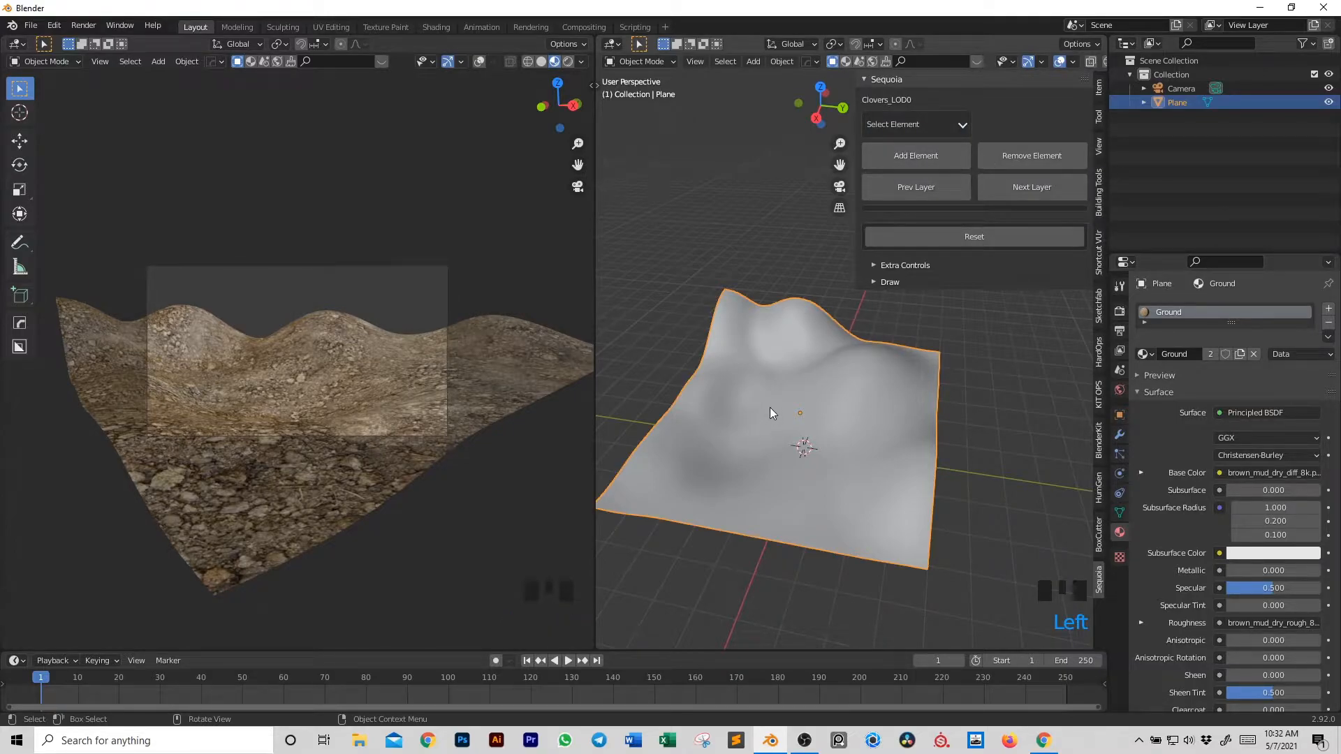
click(924, 160)
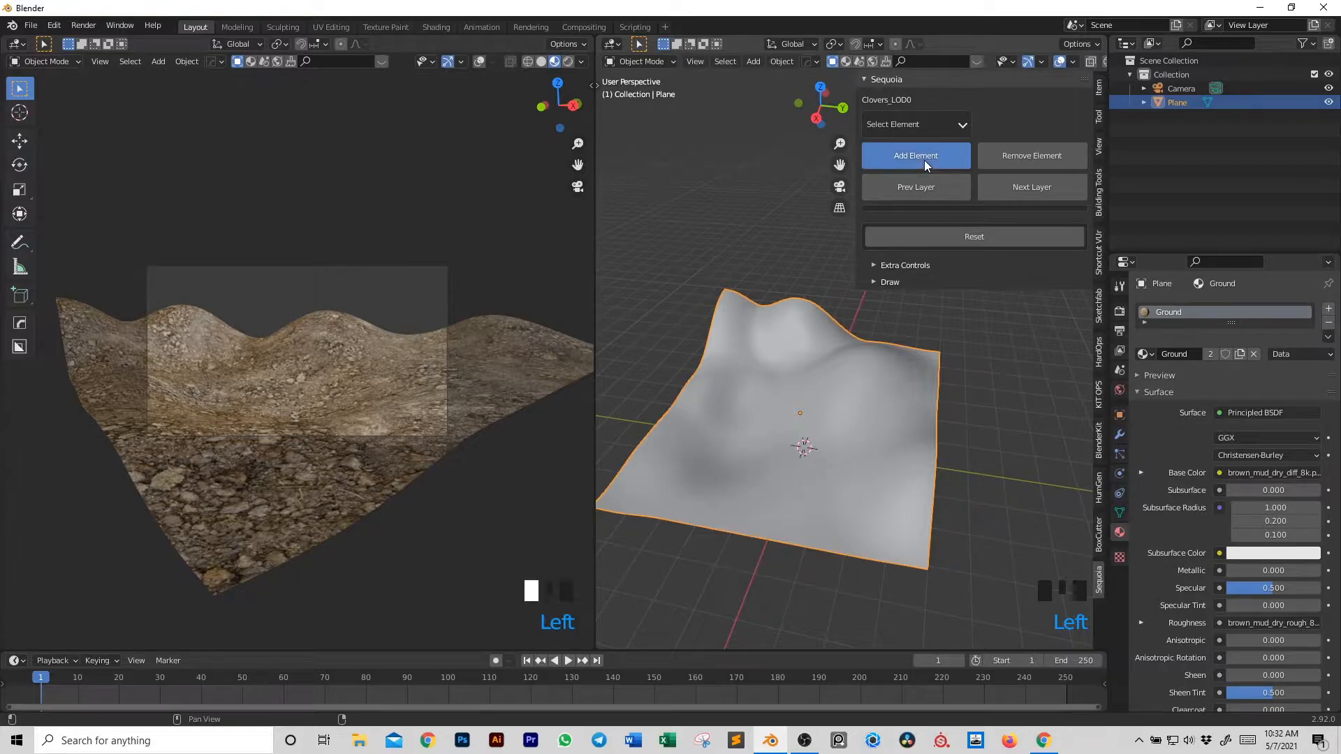
- Set the clover layer's size to 12.42 and its number to 1
drag(904, 257, 946, 257)
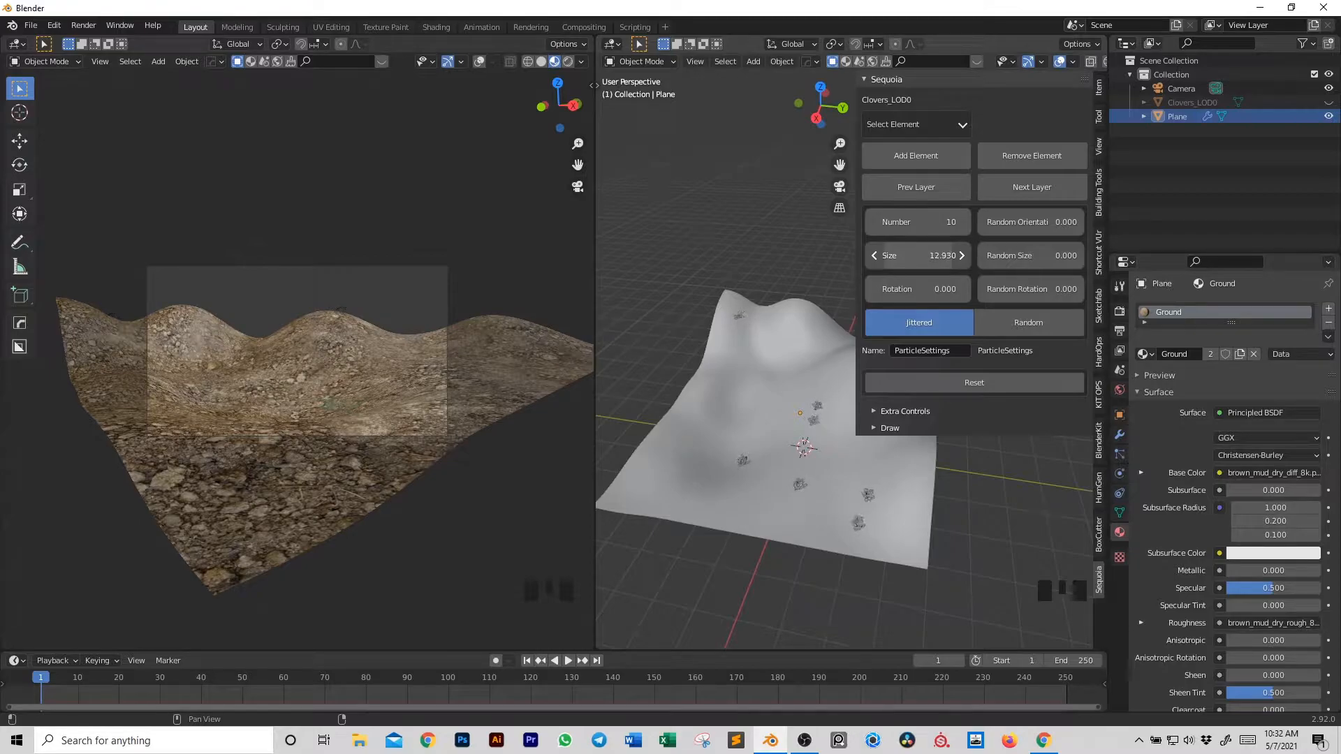
click(874, 222)
click(874, 222)
click(874, 222)
click(874, 222)
click(873, 222)
click(873, 222)
click(874, 222)
click(874, 222)
click(873, 222)
click(874, 222)
click(873, 222)
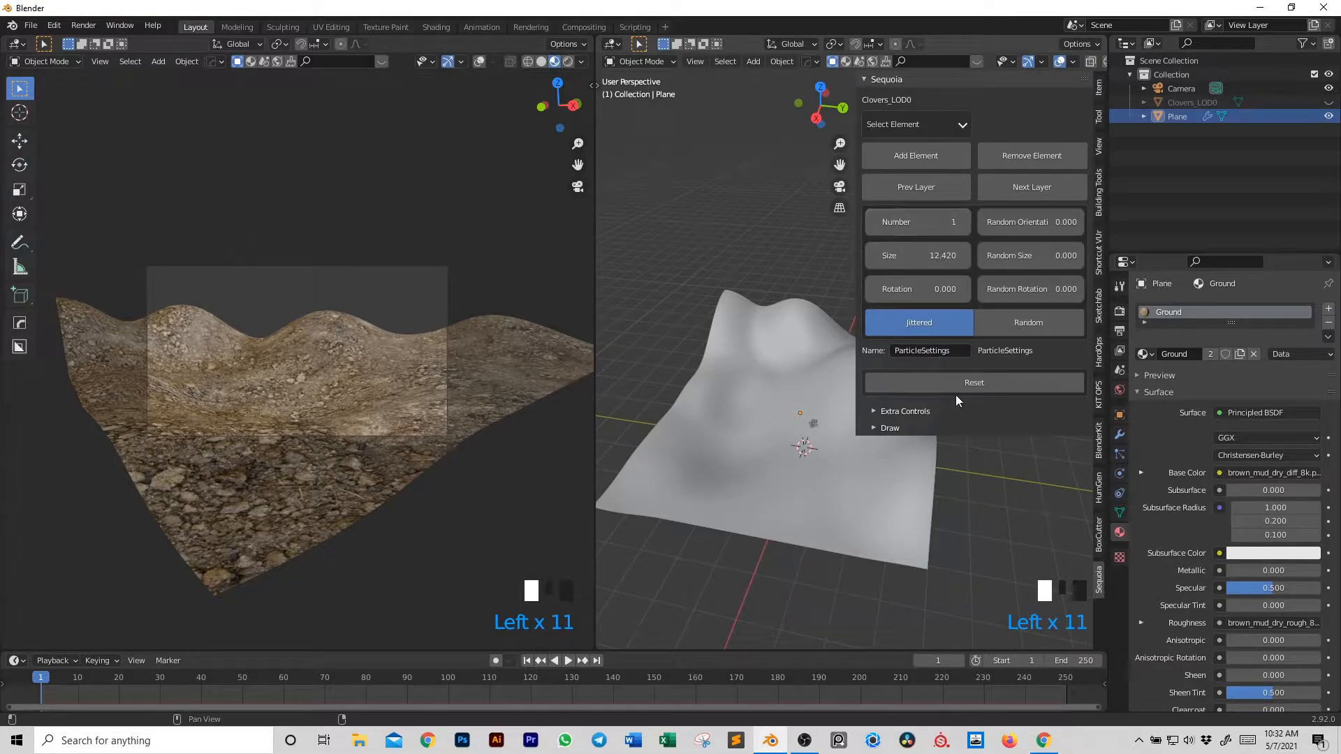
- Paint clover particles across the whole terrain in Sequoia's Draw mode and leave the mode
click(874, 427)
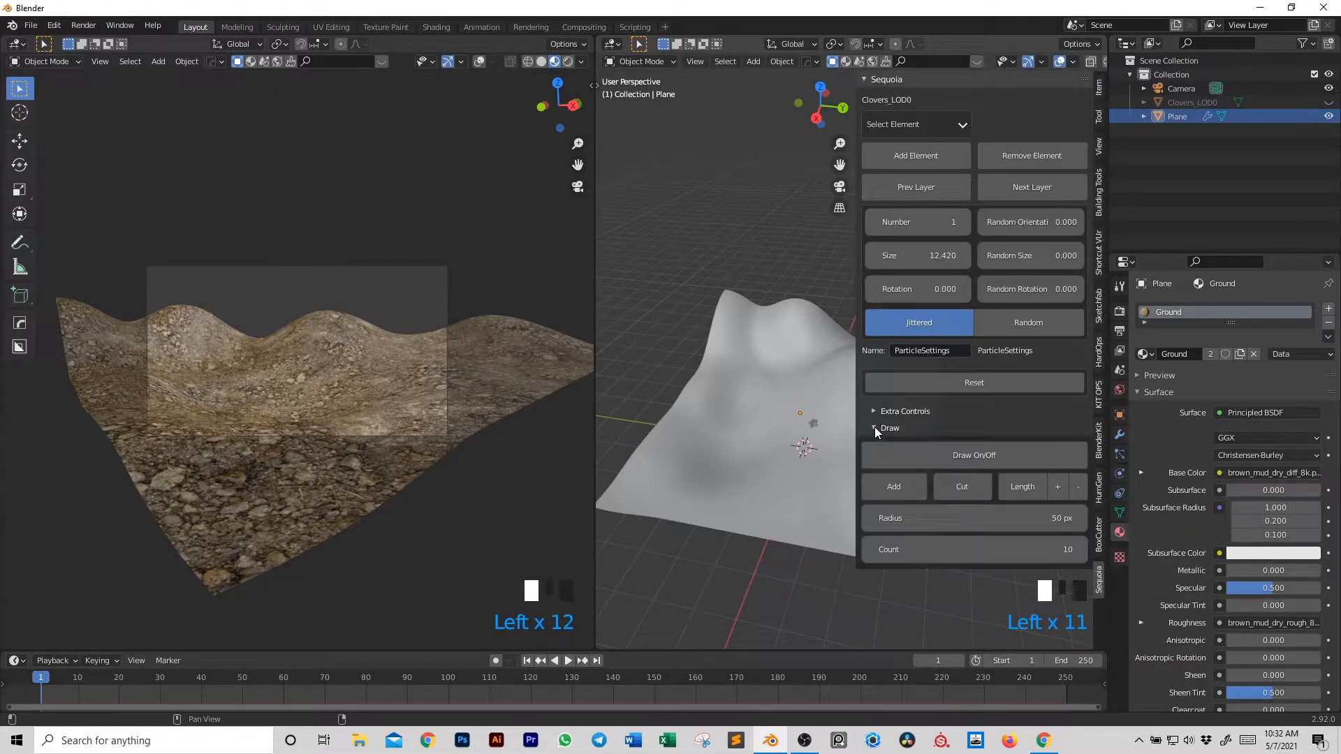
click(997, 457)
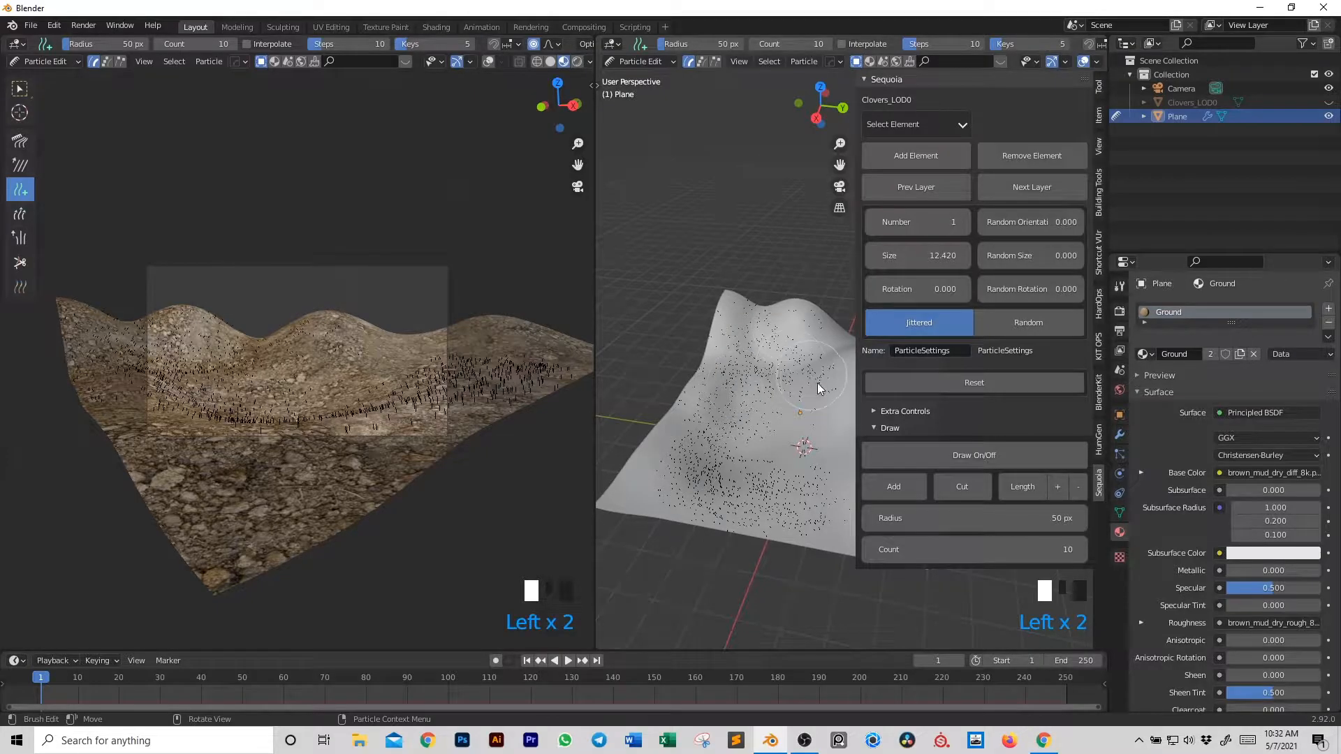
shift+middle_drag(772, 377, 688, 319)
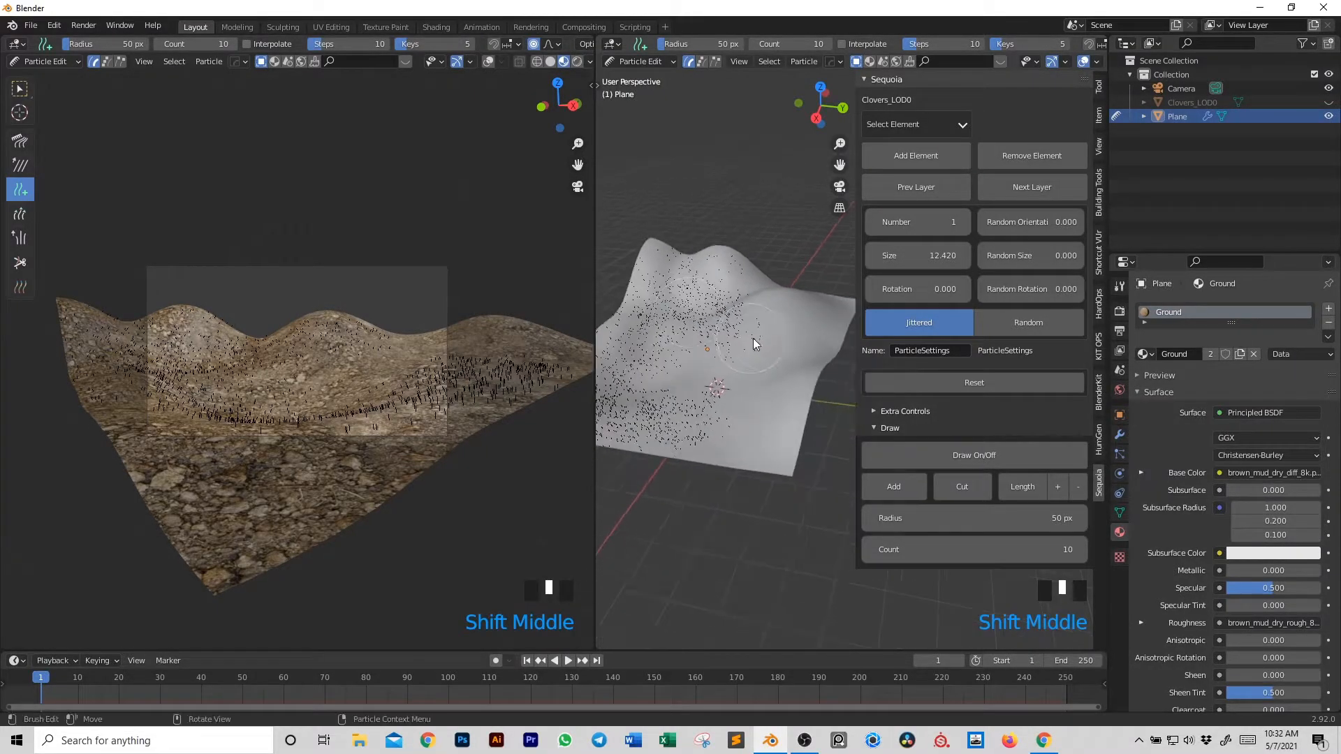
click(804, 315)
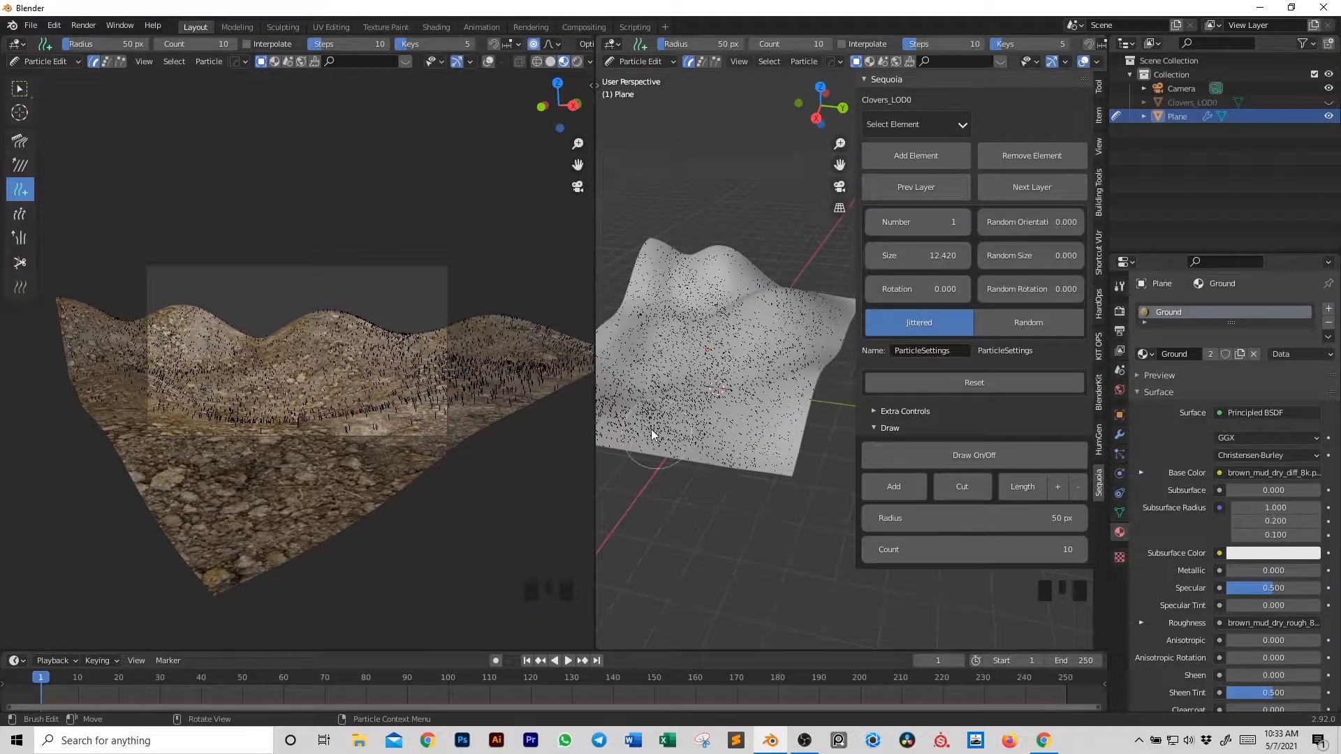
click(971, 459)
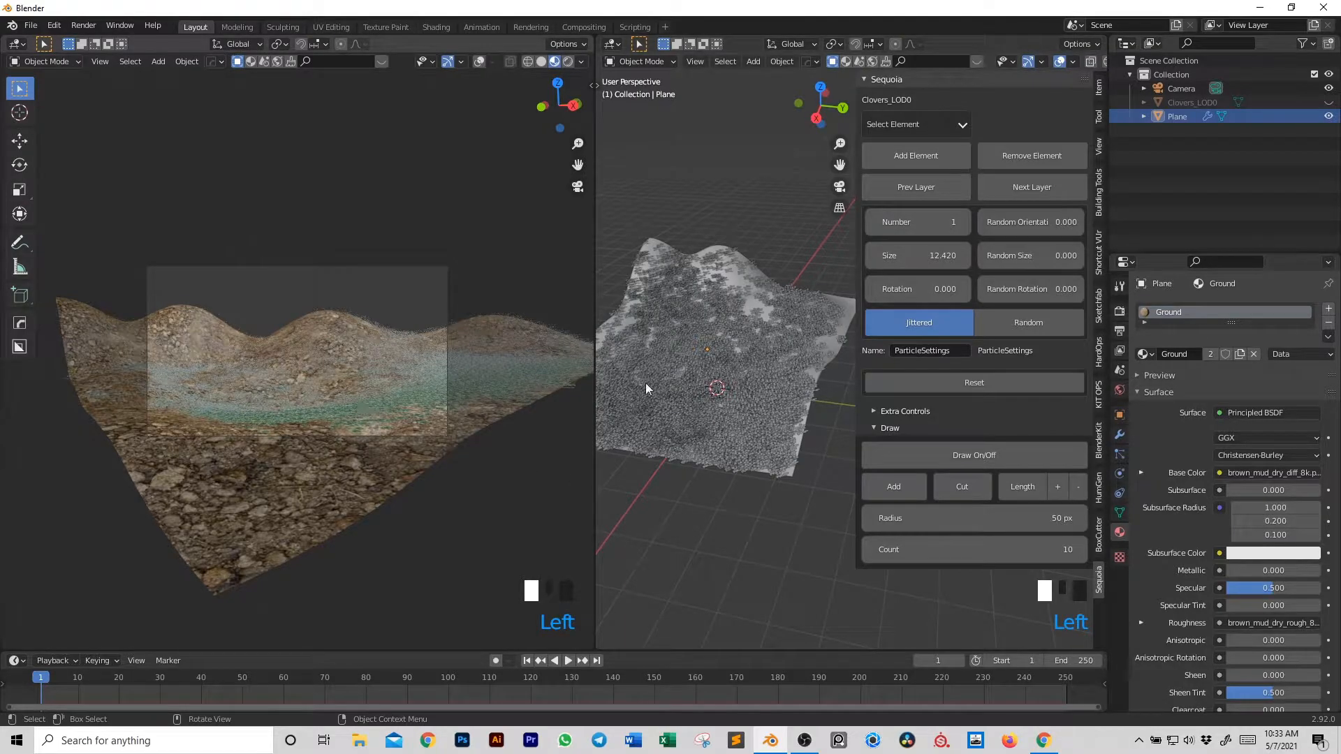
- Switch the camera view to Rendered shading, inspect the clover-covered hills from outside the camera, and return to the camera view
click(567, 60)
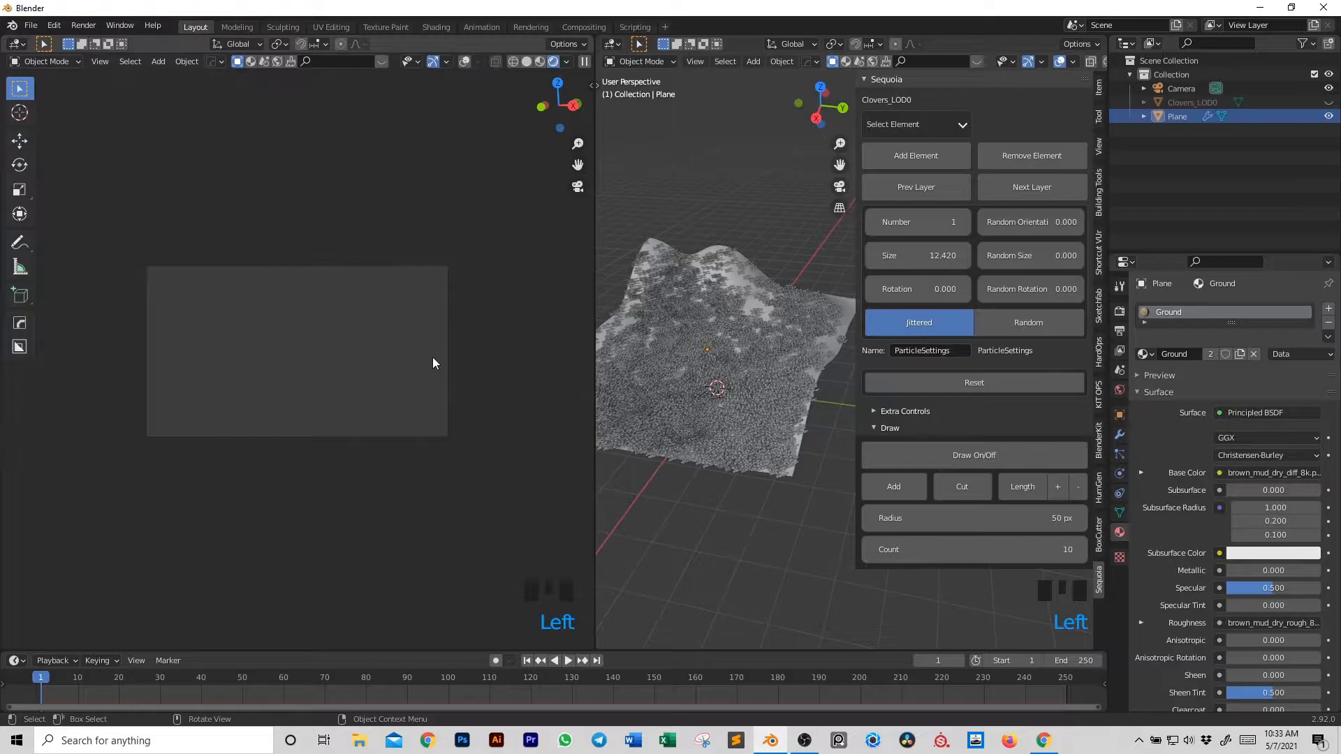
key(KP_0)
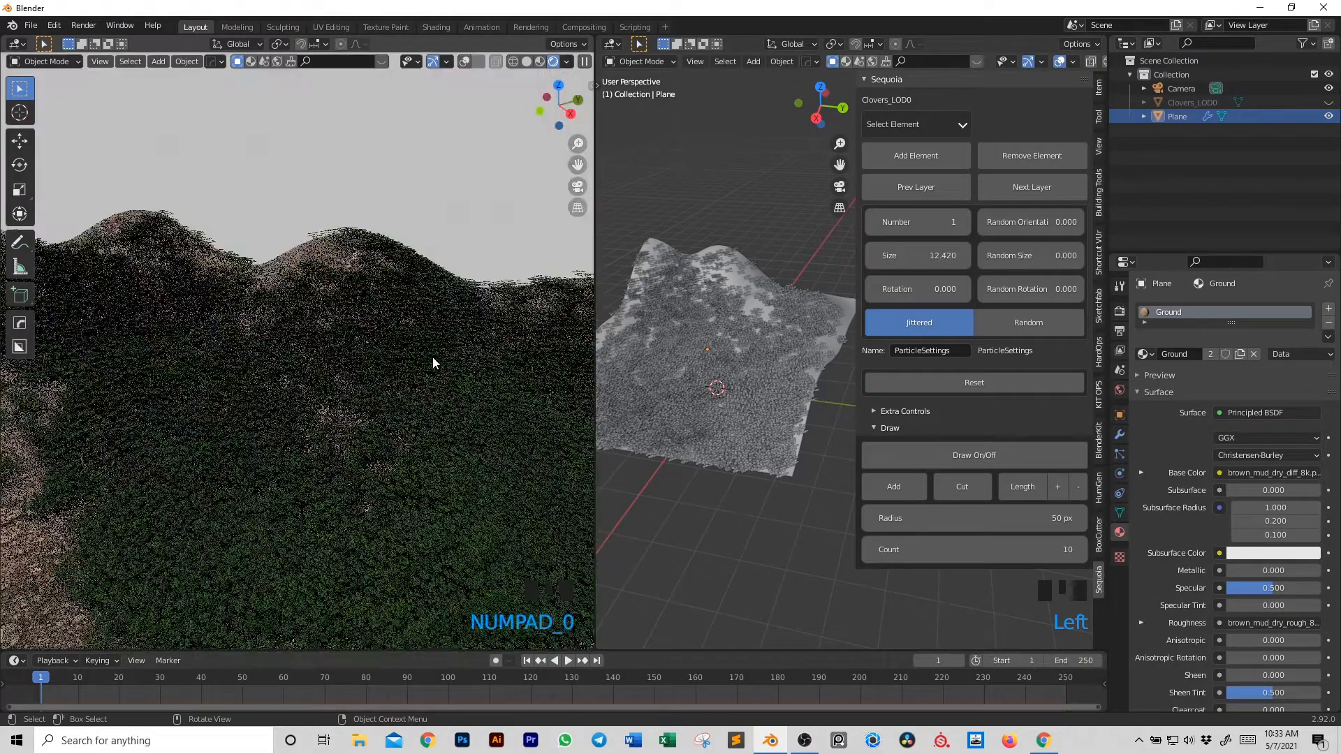
scroll(392, 378, down, 2)
middle_drag(437, 428, 359, 439)
scroll(360, 439, up, 2)
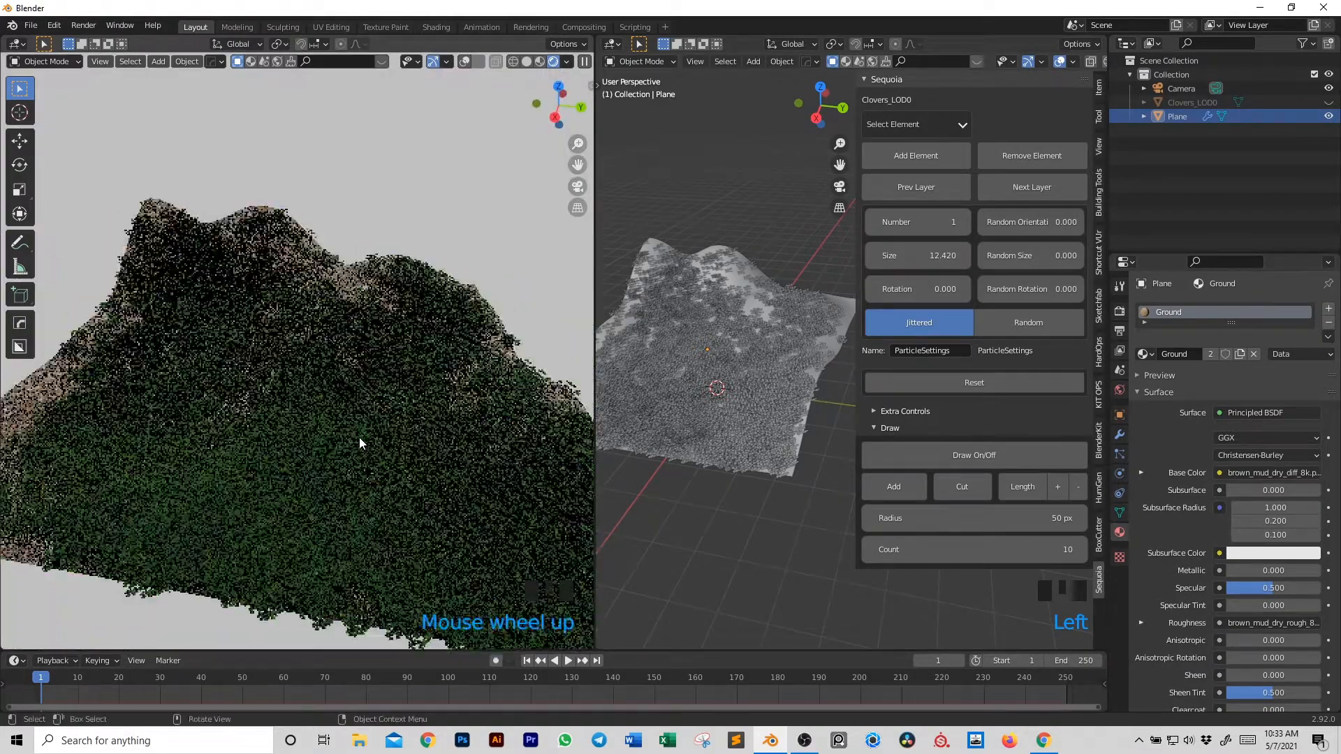
scroll(349, 433, down, 2)
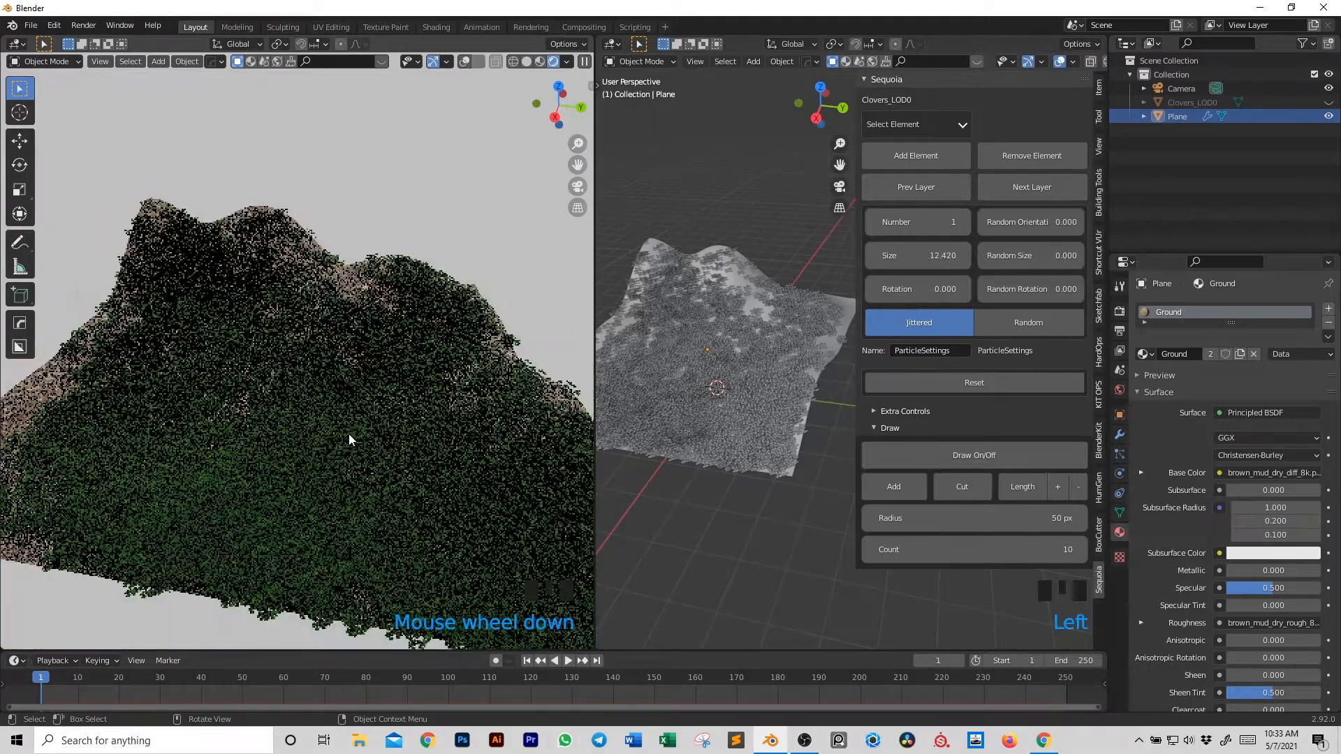
key(KP_0)
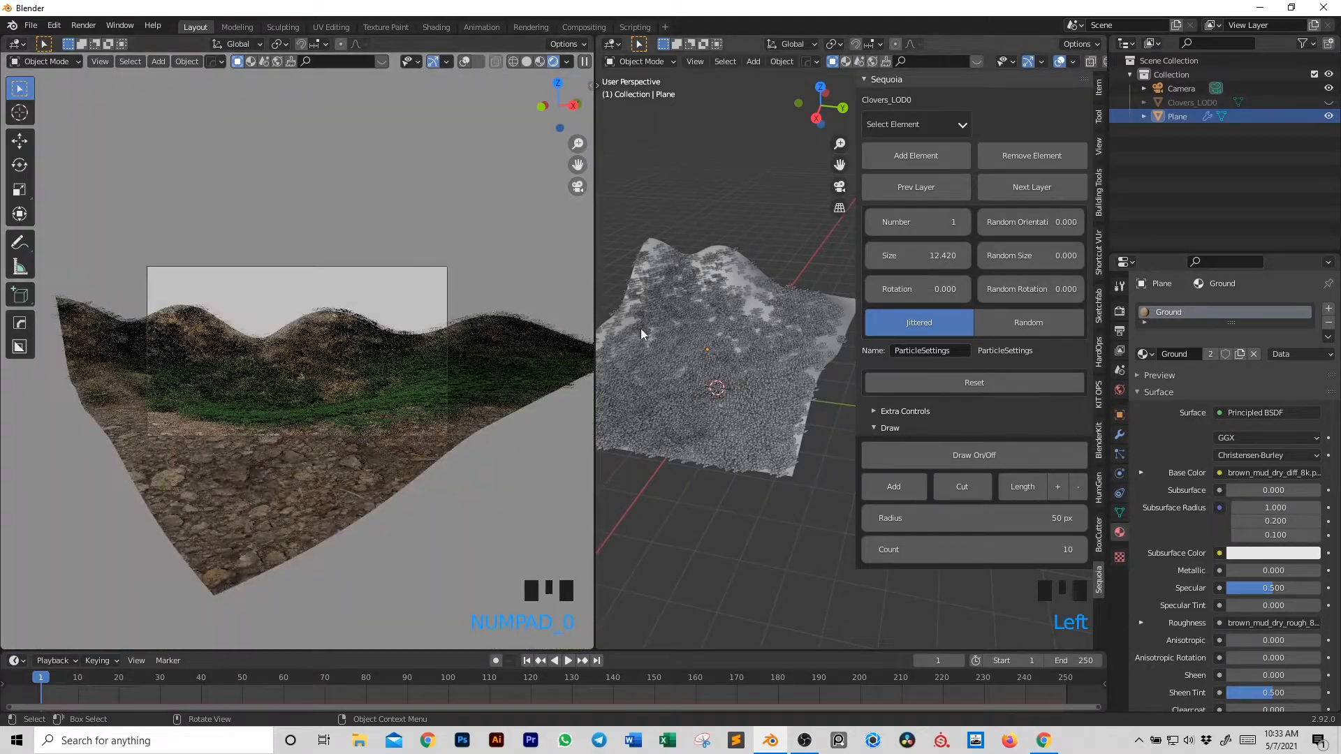
- Set the clovers' size to 7.15, rotation to -0.1, random size to 1 and random rotation to 2
drag(929, 255, 771, 255)
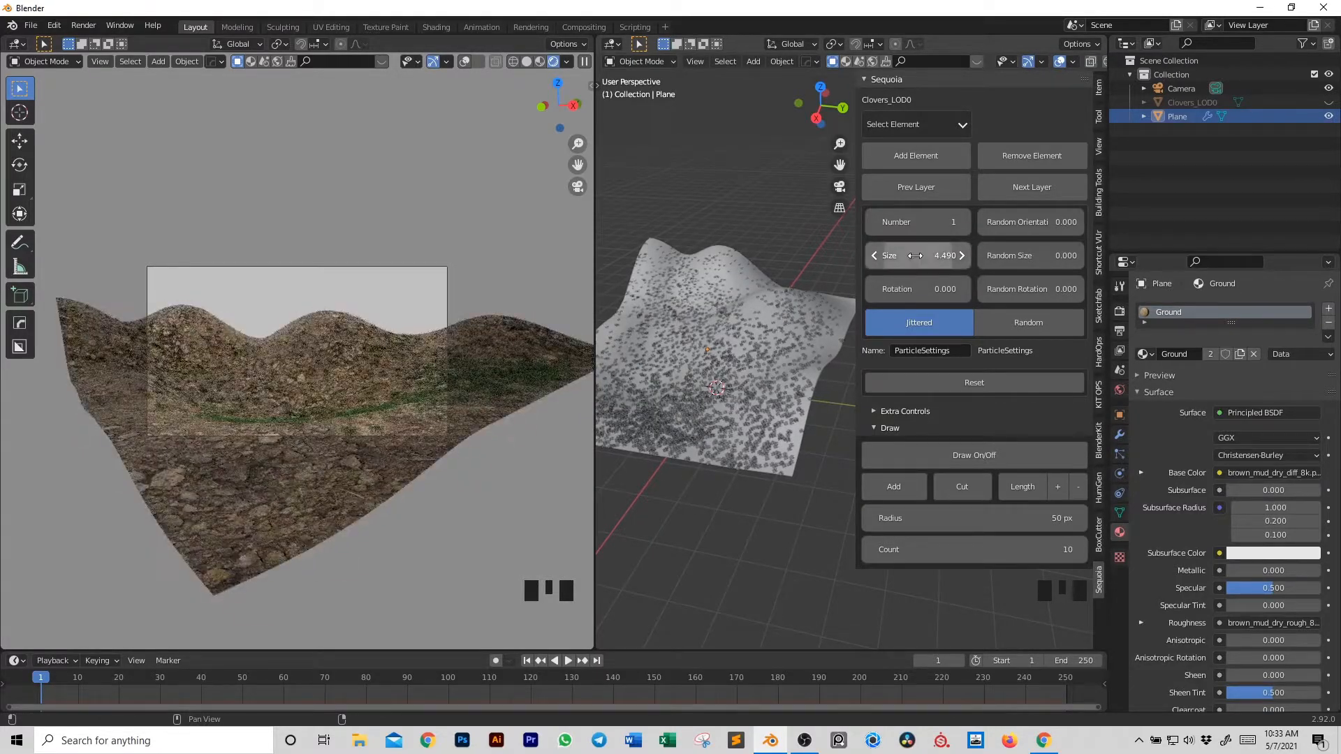
drag(1029, 261, 1079, 290)
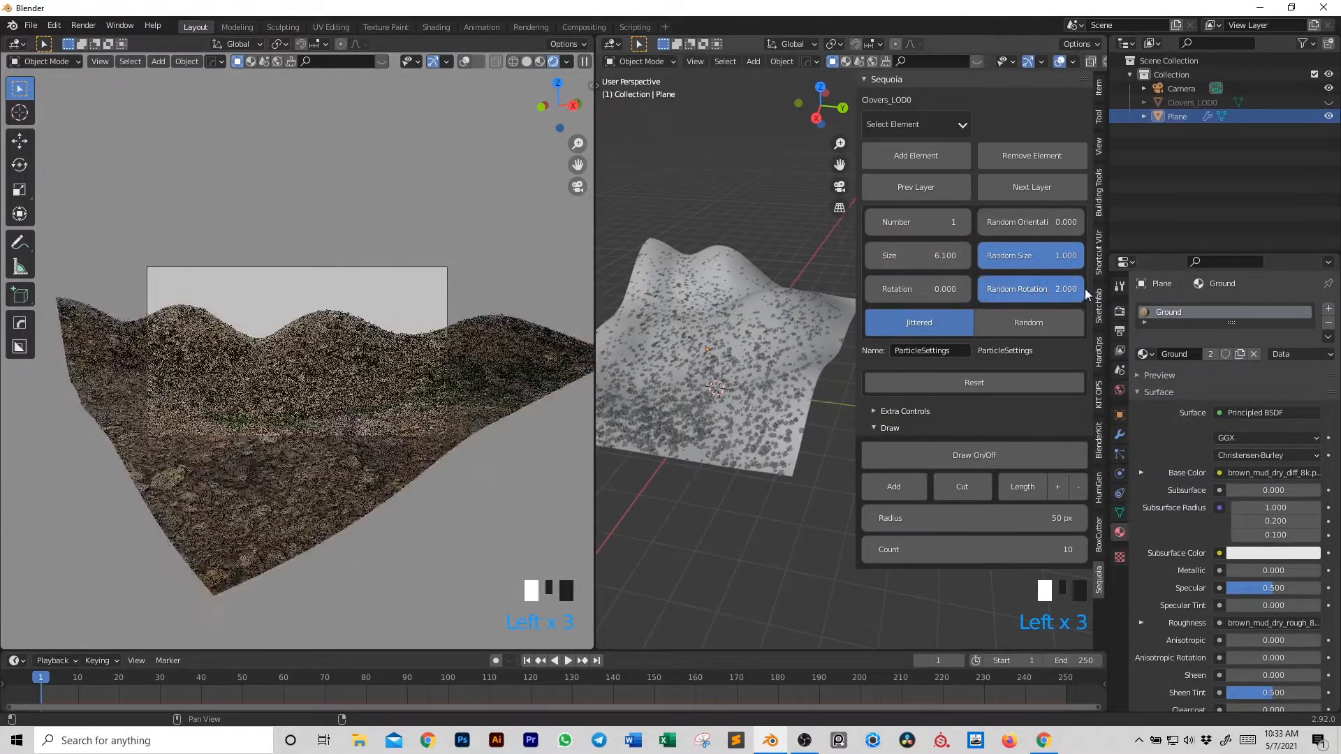
drag(935, 289, 1010, 256)
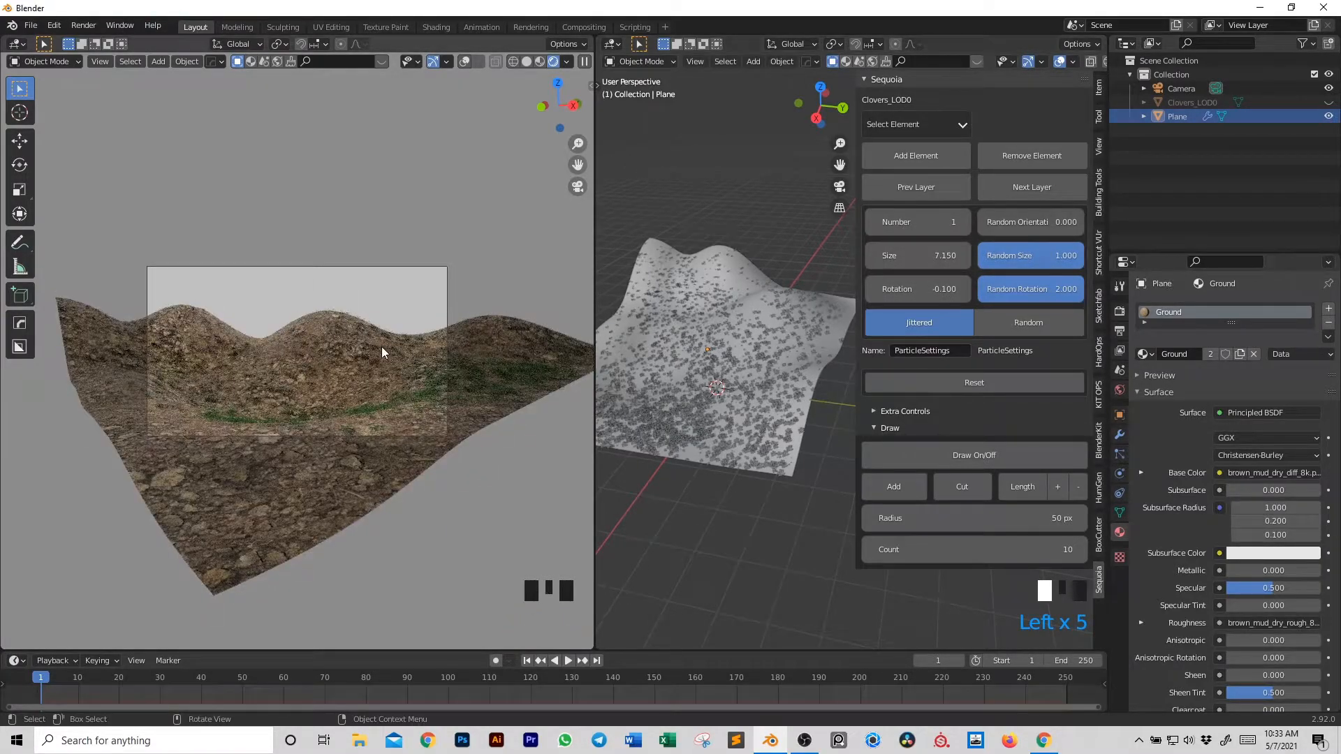
- Start the next Sequoia layer and add BahiaGrass from the Grass collection to the terrain
click(1058, 188)
click(936, 127)
mouse_move(941, 153)
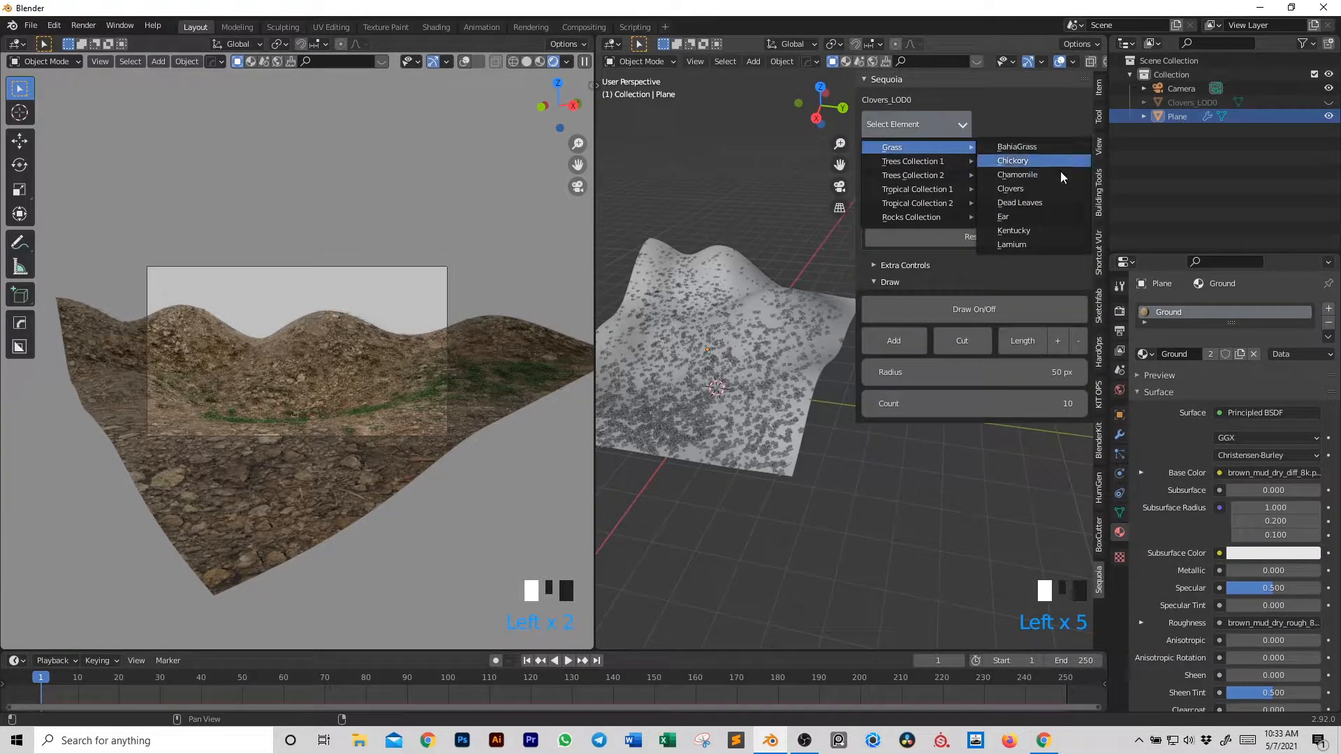
click(1047, 145)
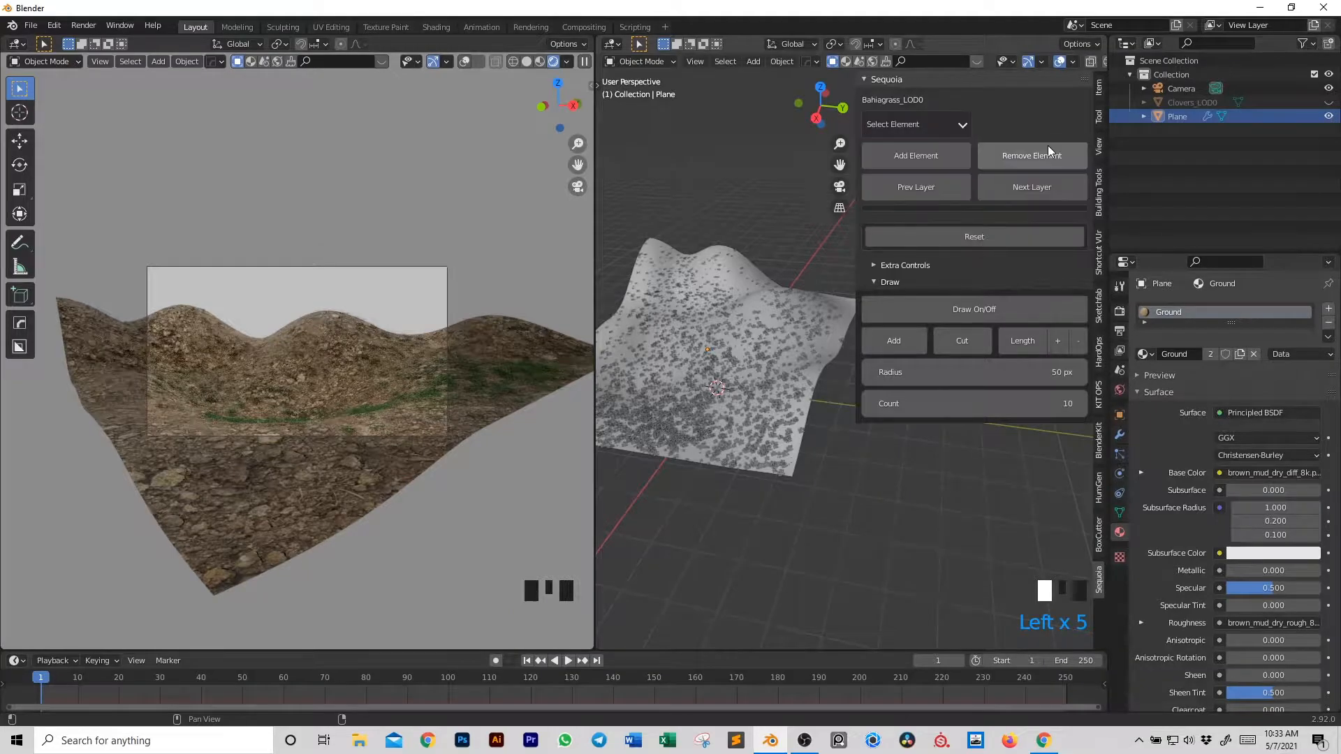
click(797, 335)
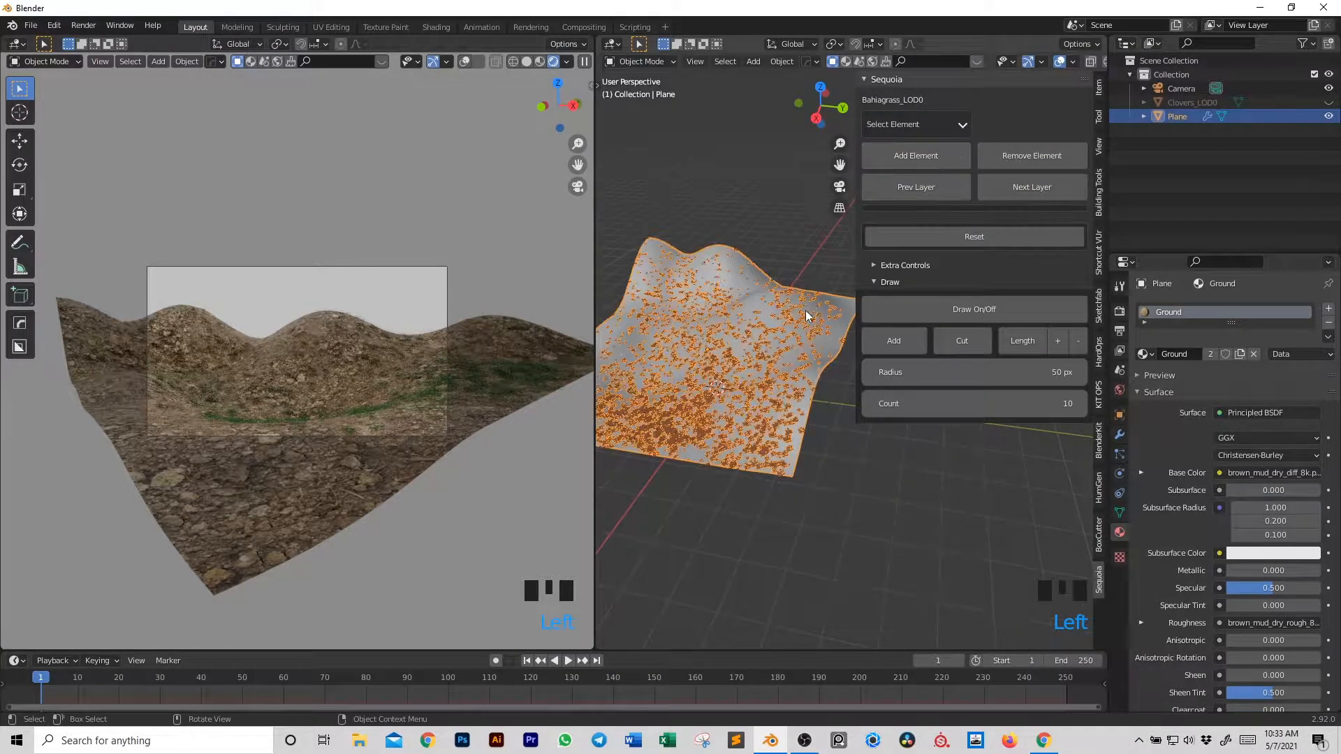
click(905, 160)
- Paint Bahiagrass particles across the terrain in Draw mode and leave the mode
click(967, 460)
mouse_move(701, 366)
mouse_down()
mouse_move(713, 405)
mouse_move(706, 324)
mouse_move(663, 253)
mouse_move(775, 297)
mouse_move(806, 360)
mouse_up()
mouse_move(752, 493)
mouse_down()
mouse_move(707, 349)
mouse_move(639, 325)
mouse_move(573, 411)
mouse_move(727, 391)
mouse_move(758, 419)
mouse_move(703, 353)
mouse_move(689, 246)
mouse_up()
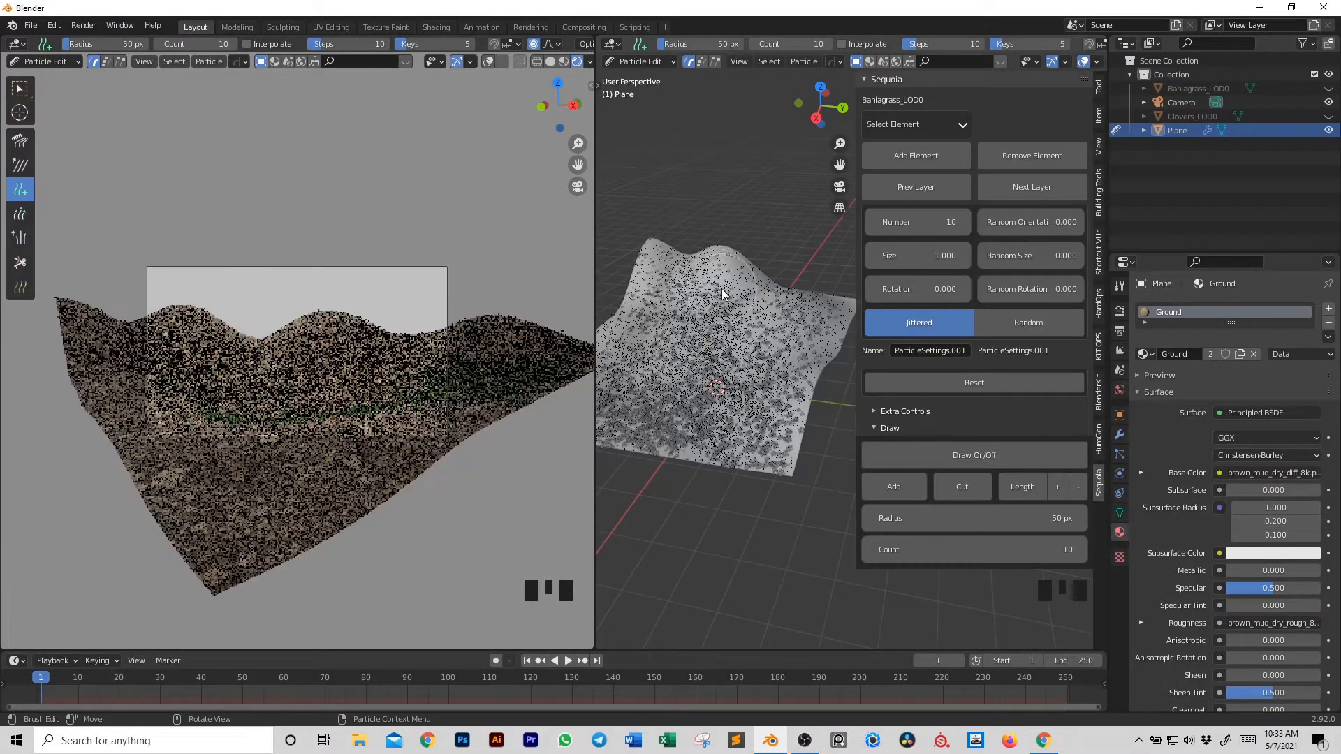
click(982, 455)
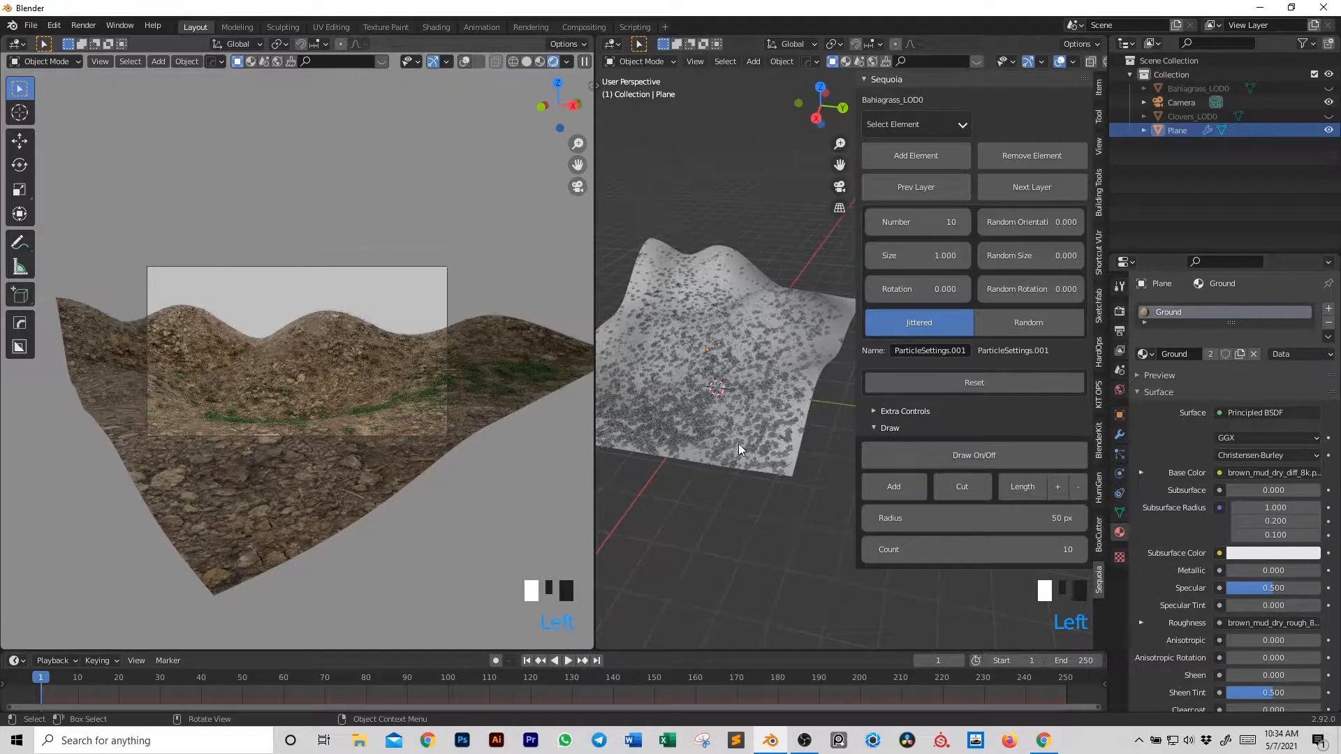
- Enable Render Region in the scene's output dimensions
click(1118, 331)
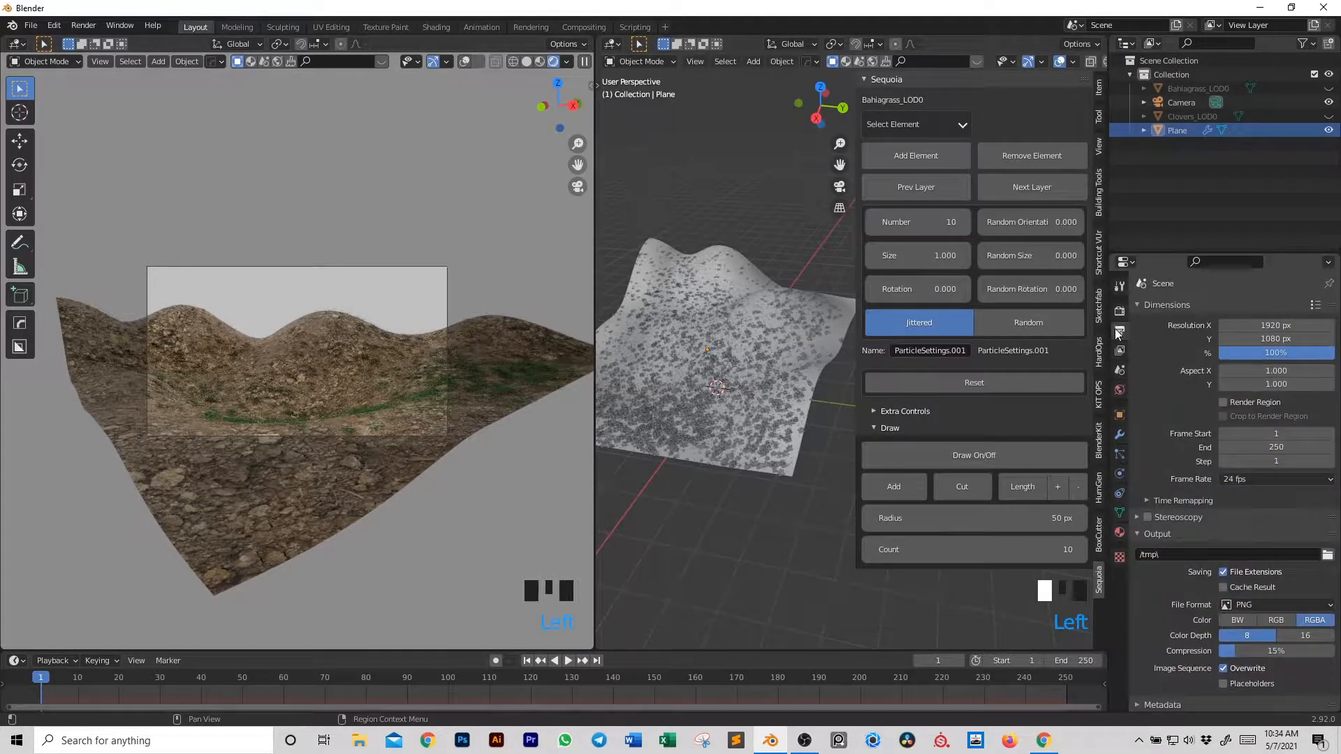
click(1222, 402)
- Set the Add brush's count to 62 and paint a dense round patch of Bahiagrass on the foreground slope
middle_drag(671, 410, 748, 403)
scroll(698, 387, up, 4)
scroll(748, 404, up, 5)
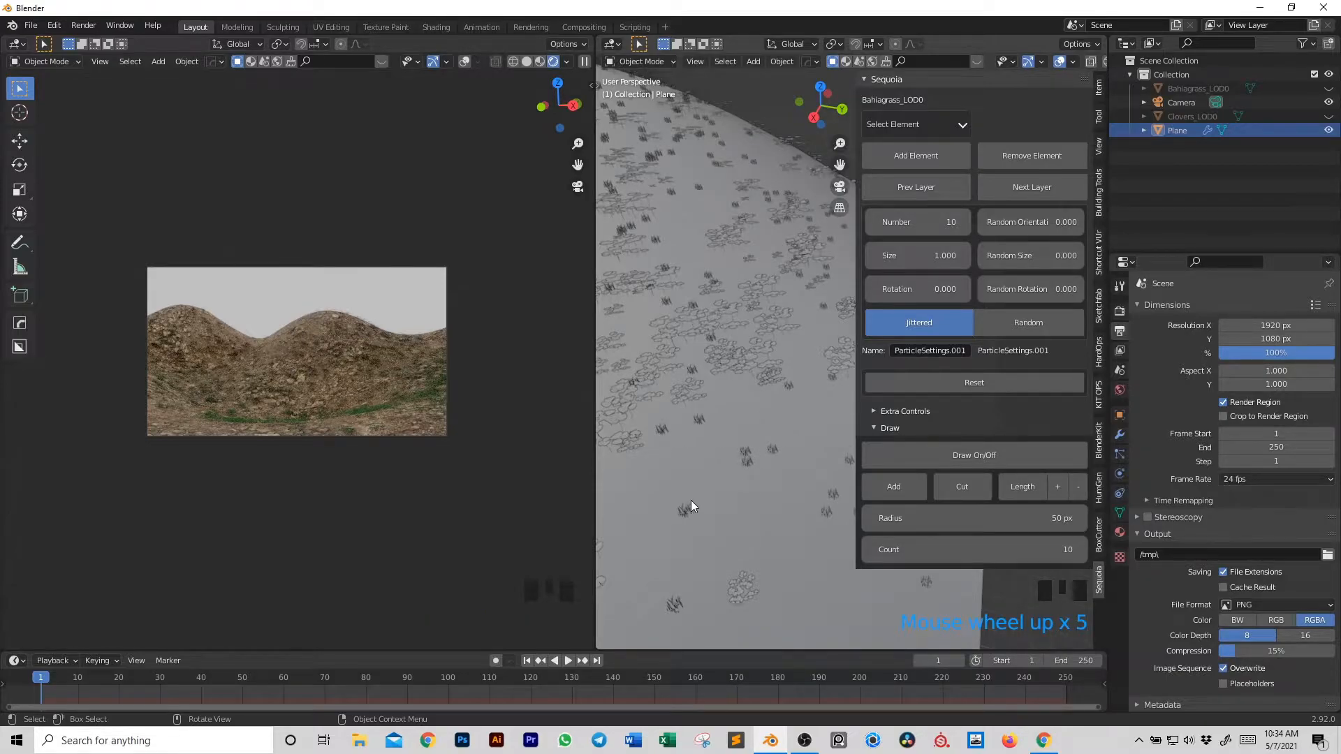
click(977, 458)
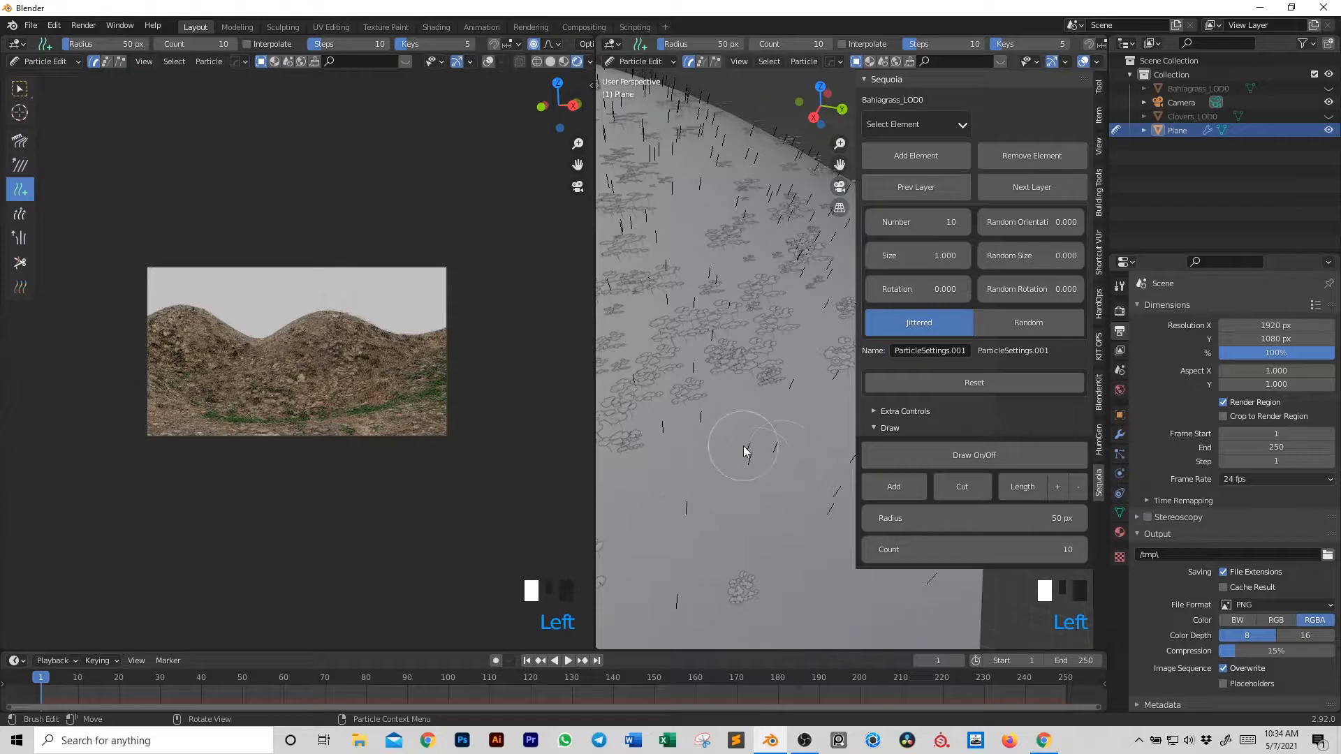
mouse_move(954, 551)
mouse_down()
mouse_move(1009, 551)
mouse_move(986, 550)
mouse_up()
mouse_move(747, 485)
mouse_down()
mouse_move(801, 496)
mouse_move(648, 535)
mouse_move(705, 517)
mouse_up()
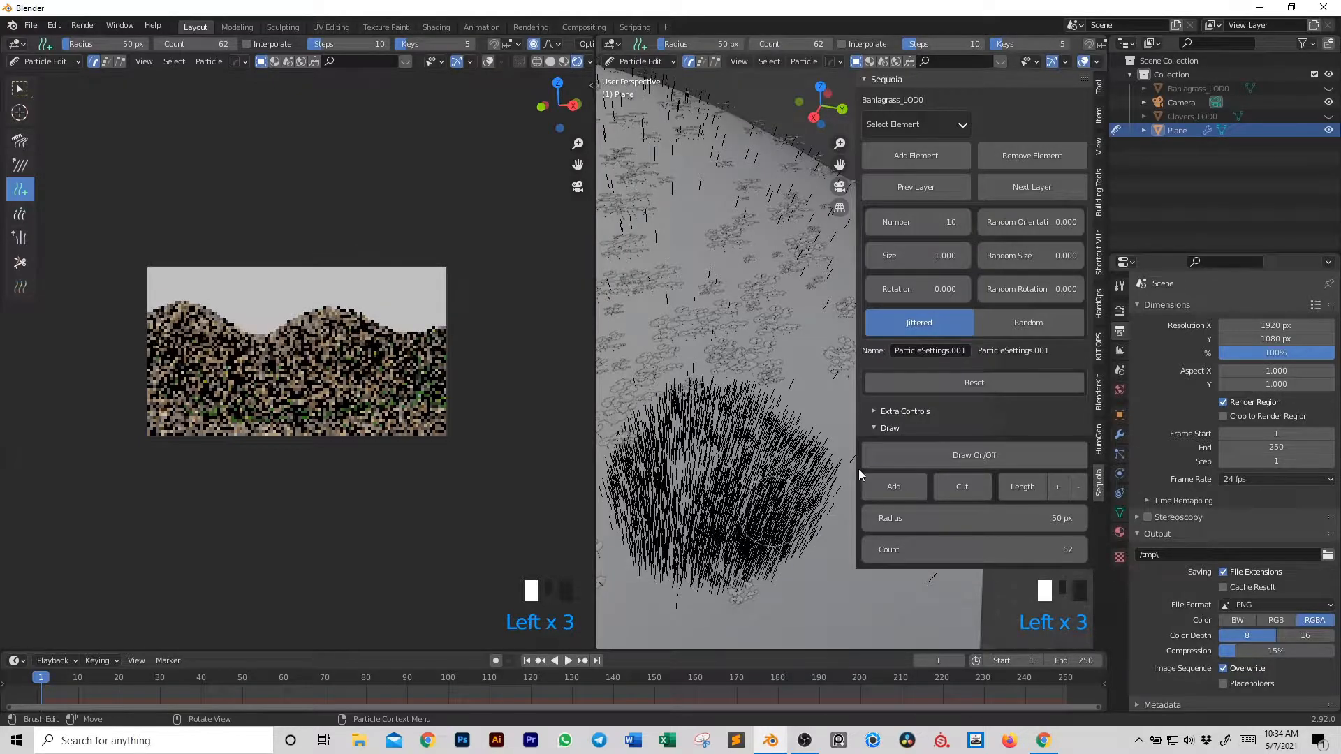
click(977, 455)
- Cut away the dense Bahiagrass patch on the foreground slope with the Cut brush in Draw mode
scroll(726, 451, down, 2)
scroll(765, 421, up, 1)
shift+middle_drag(765, 421, 855, 459)
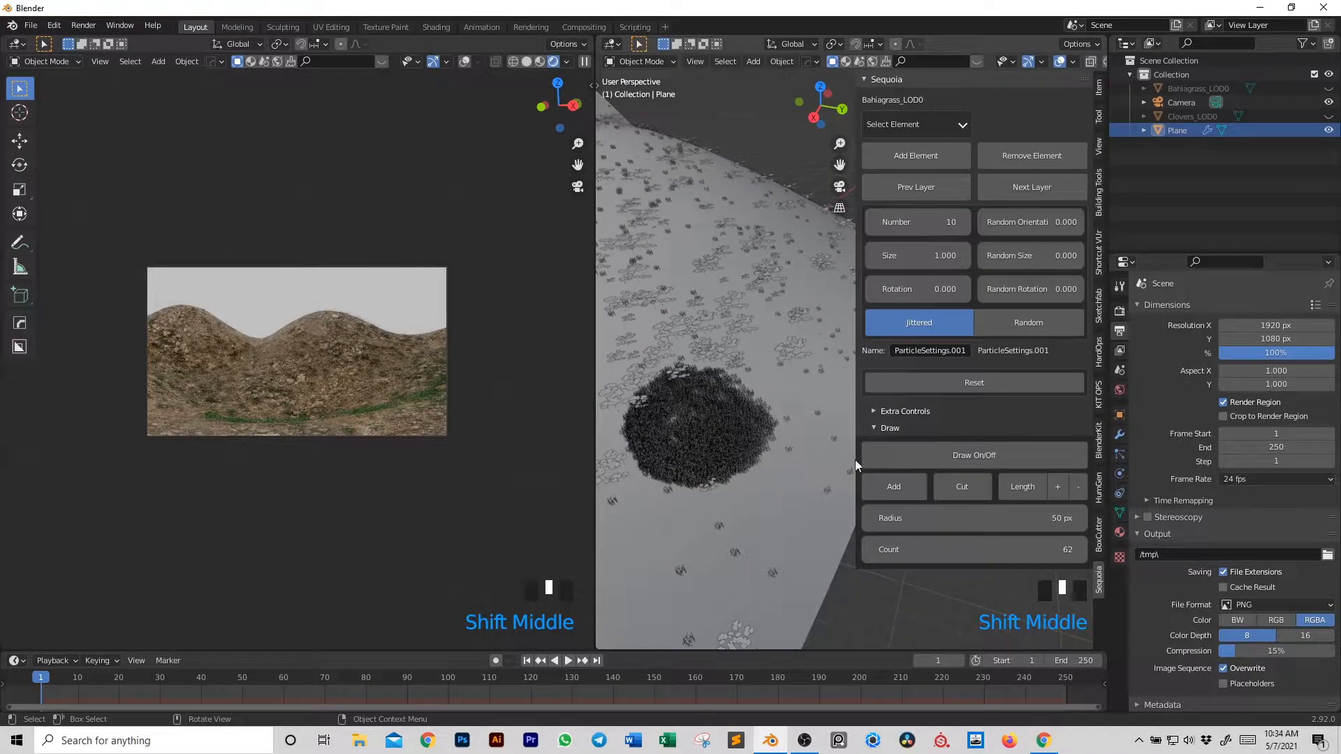
click(962, 488)
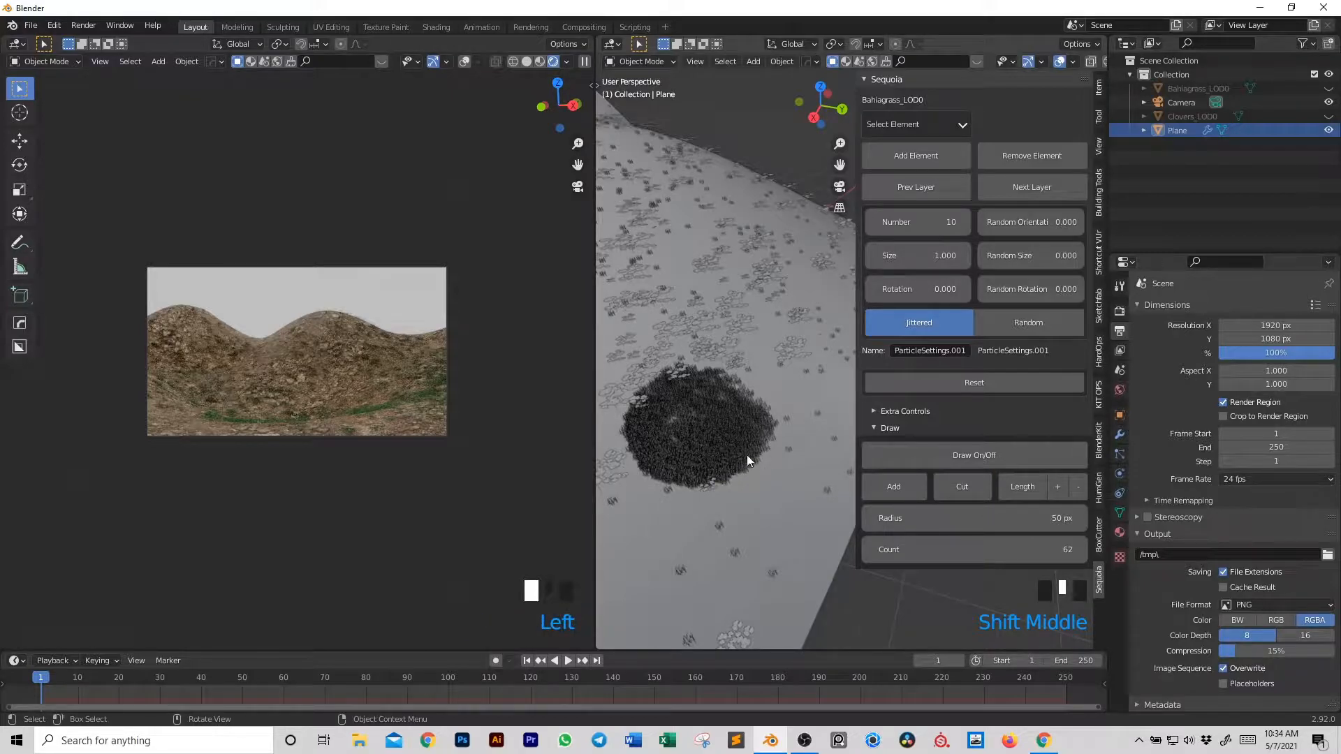
click(977, 458)
click(966, 489)
mouse_move(727, 437)
mouse_down()
mouse_move(682, 440)
mouse_move(664, 408)
mouse_move(656, 479)
mouse_up()
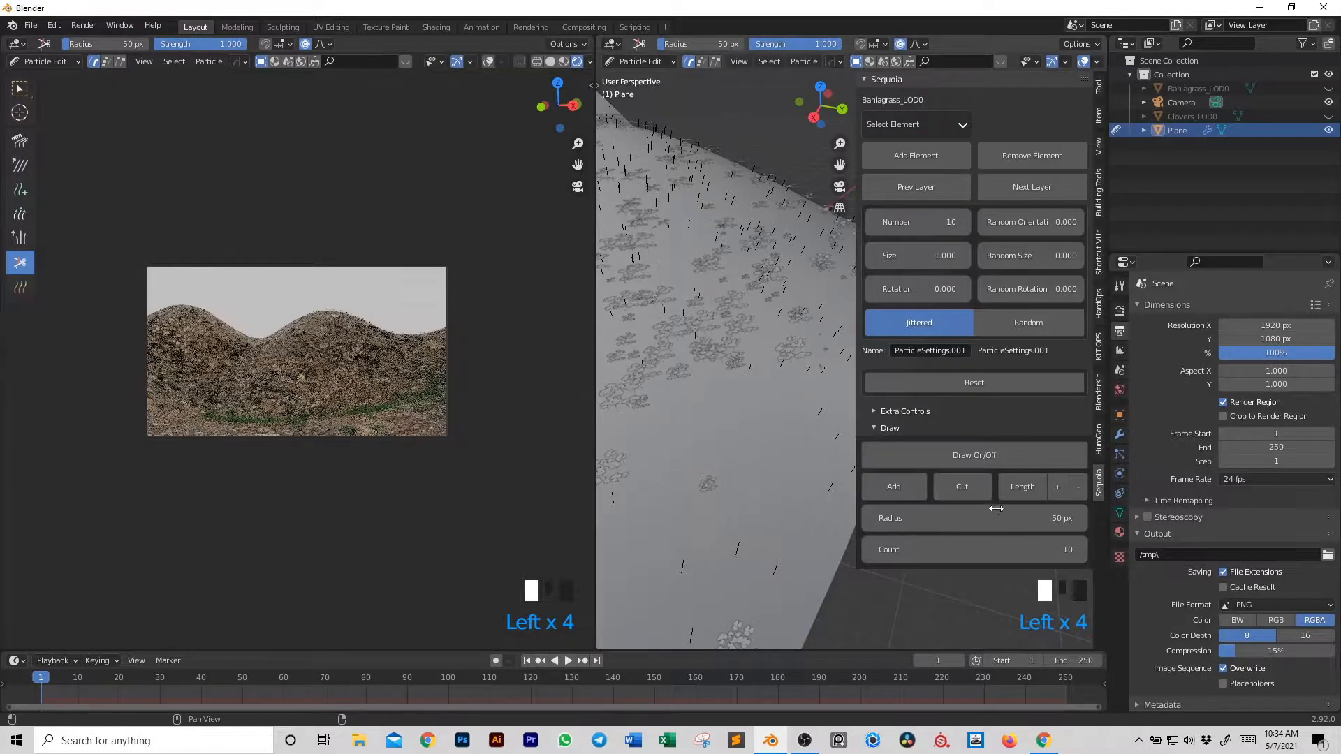
- Set the brush count to 17 and enlarge the Cut brush's radius to 197 px
click(1004, 551)
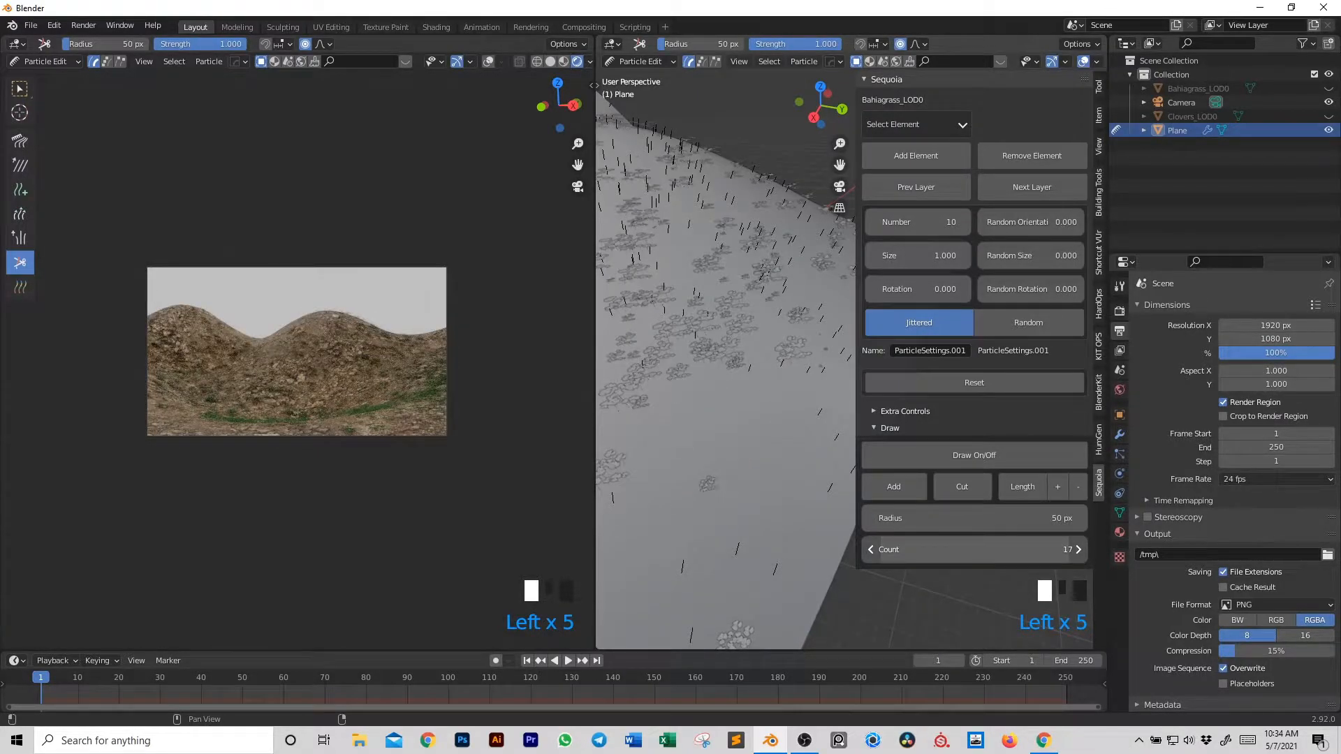
click(957, 521)
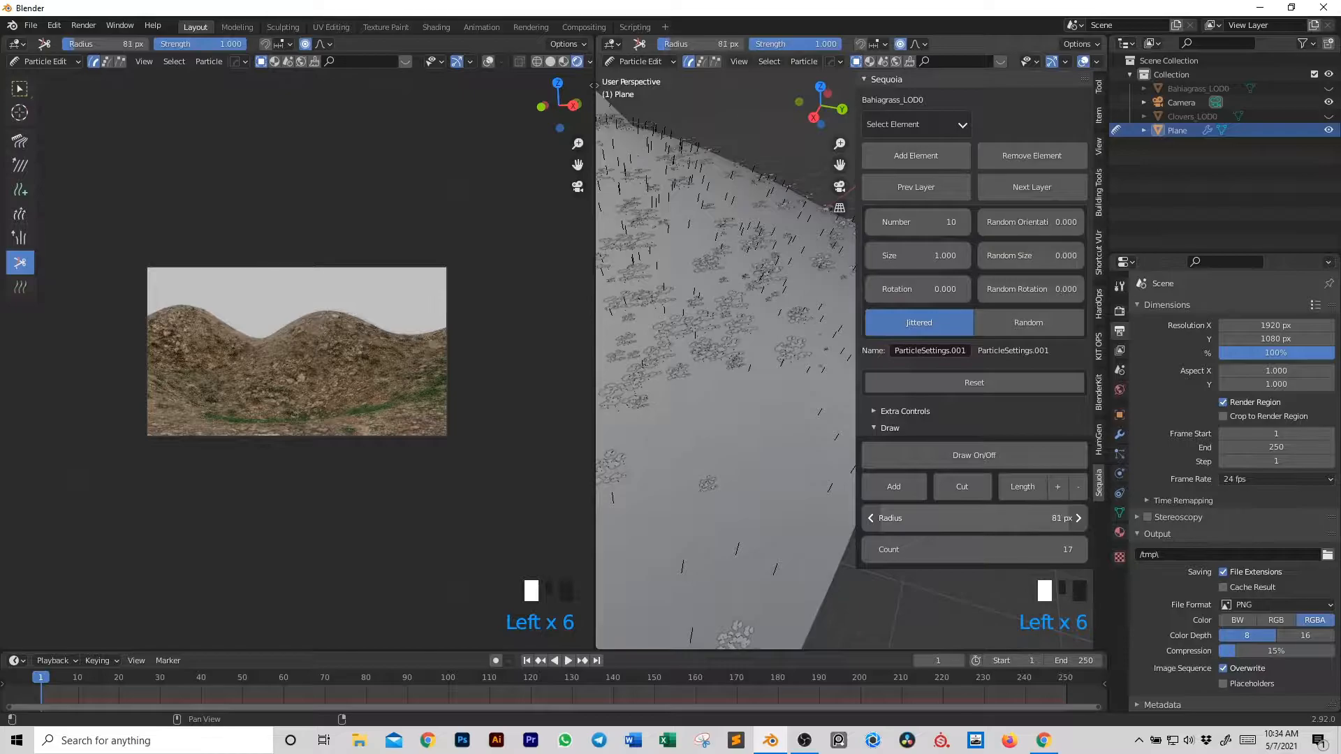
click(824, 483)
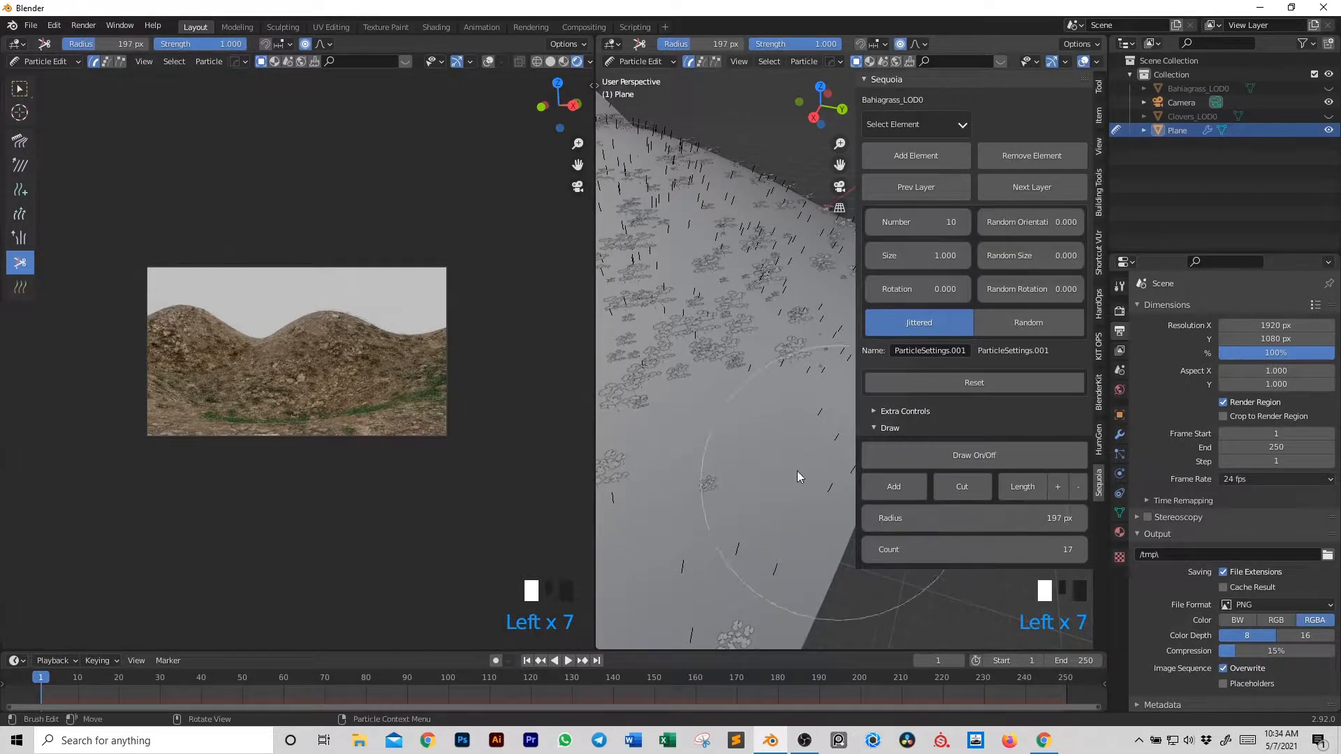
- Paint a dense Bahiagrass patch over the cleared foreground slope with the Add brush
mouse_move(715, 439)
mouse_down()
mouse_move(743, 429)
mouse_move(751, 530)
mouse_move(686, 375)
mouse_move(698, 567)
mouse_up()
click(889, 487)
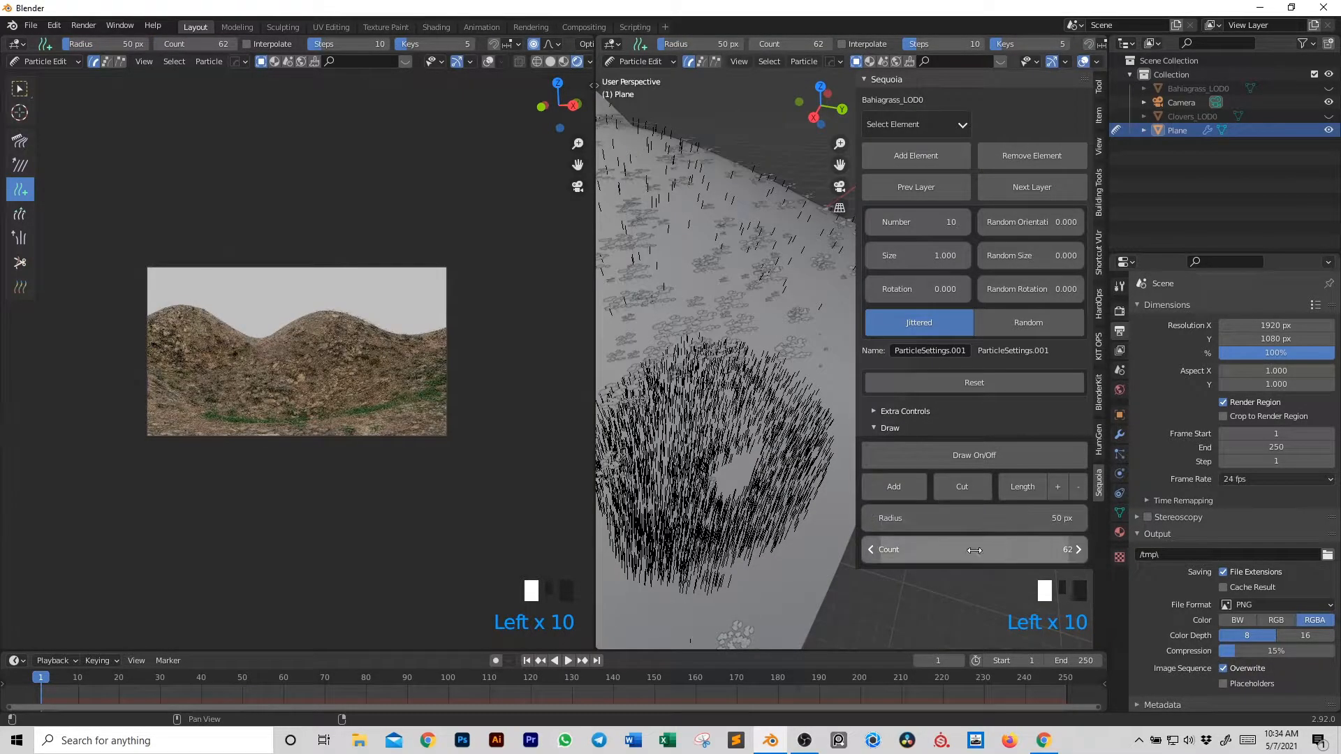
- Enlarge the Add brush's radius to 84 px and paint Bahiagrass over the foreground slope
drag(973, 517, 1005, 518)
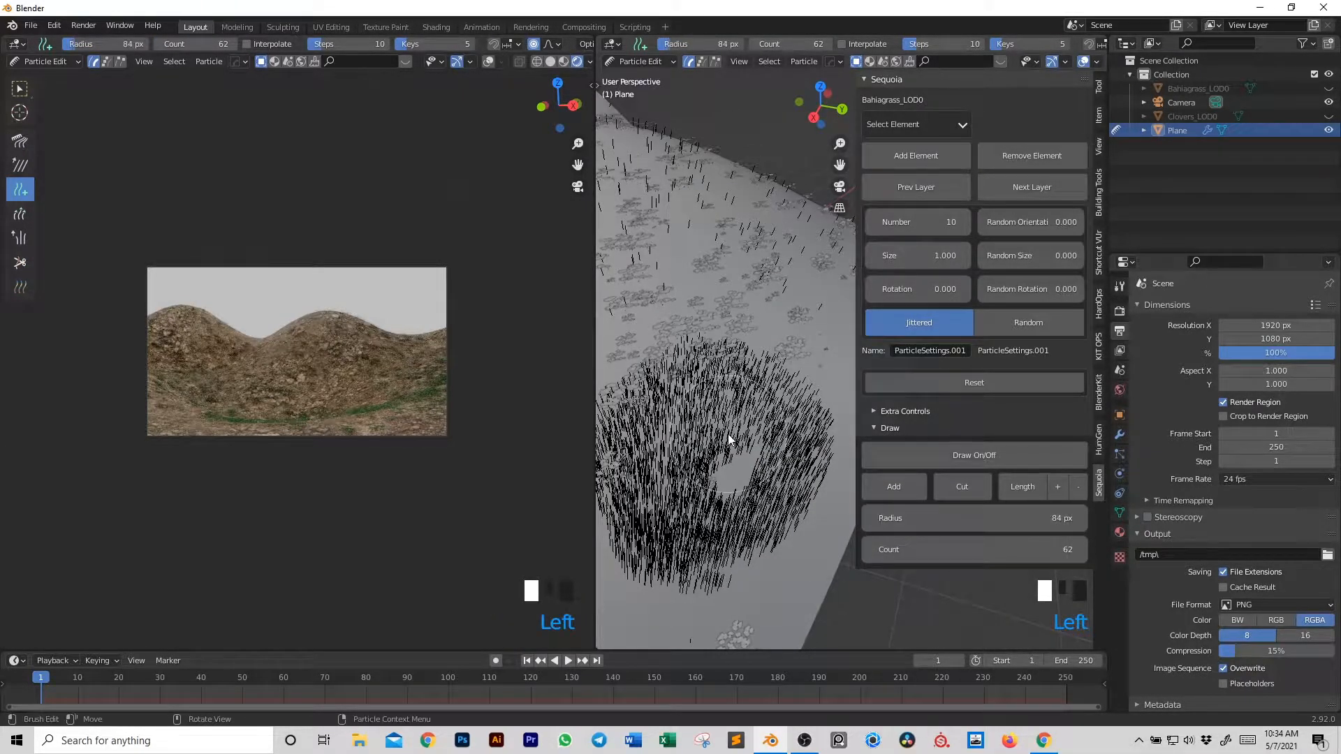
scroll(683, 439, down, 2)
mouse_move(688, 399)
mouse_down()
mouse_move(629, 349)
mouse_move(680, 425)
mouse_up()
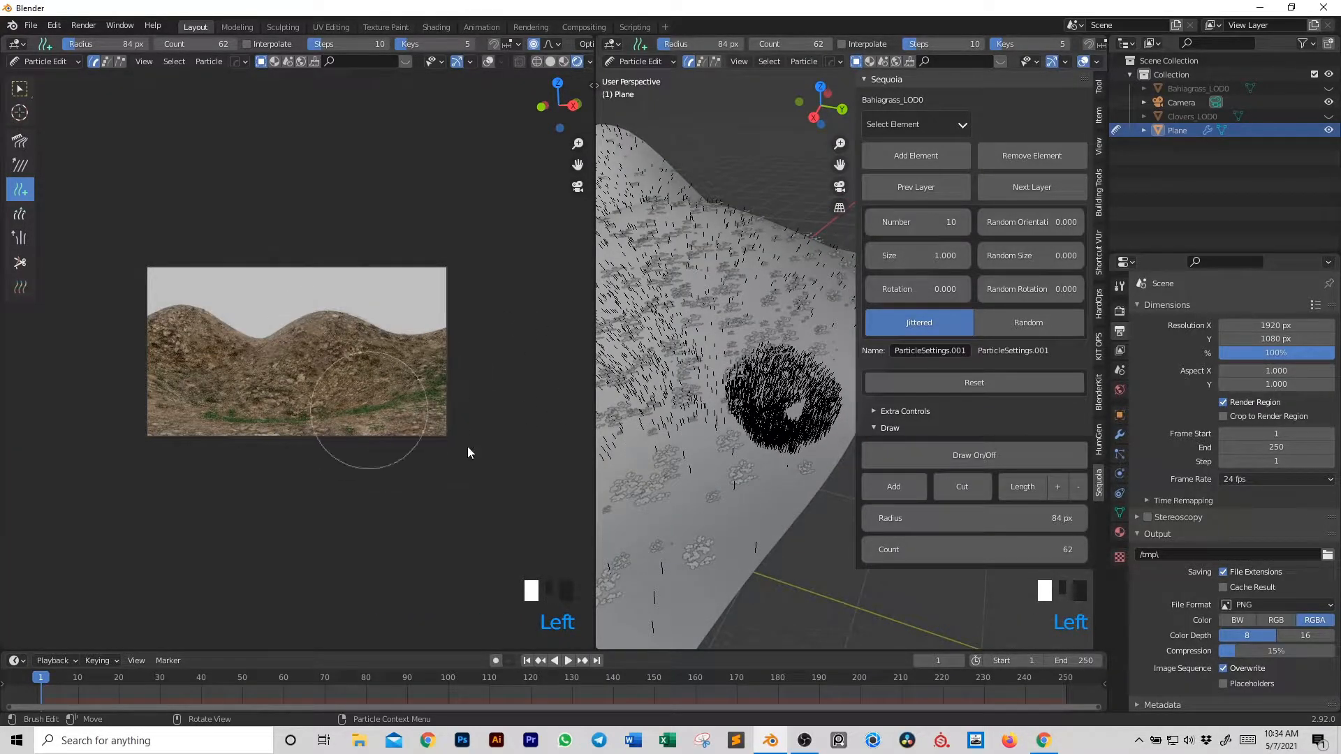
click(974, 457)
- Paint more Bahiagrass across the middle of the hillside in Draw mode with the current Add brush
scroll(656, 345, down, 2)
shift+middle_drag(655, 341, 837, 376)
scroll(747, 371, down, 1)
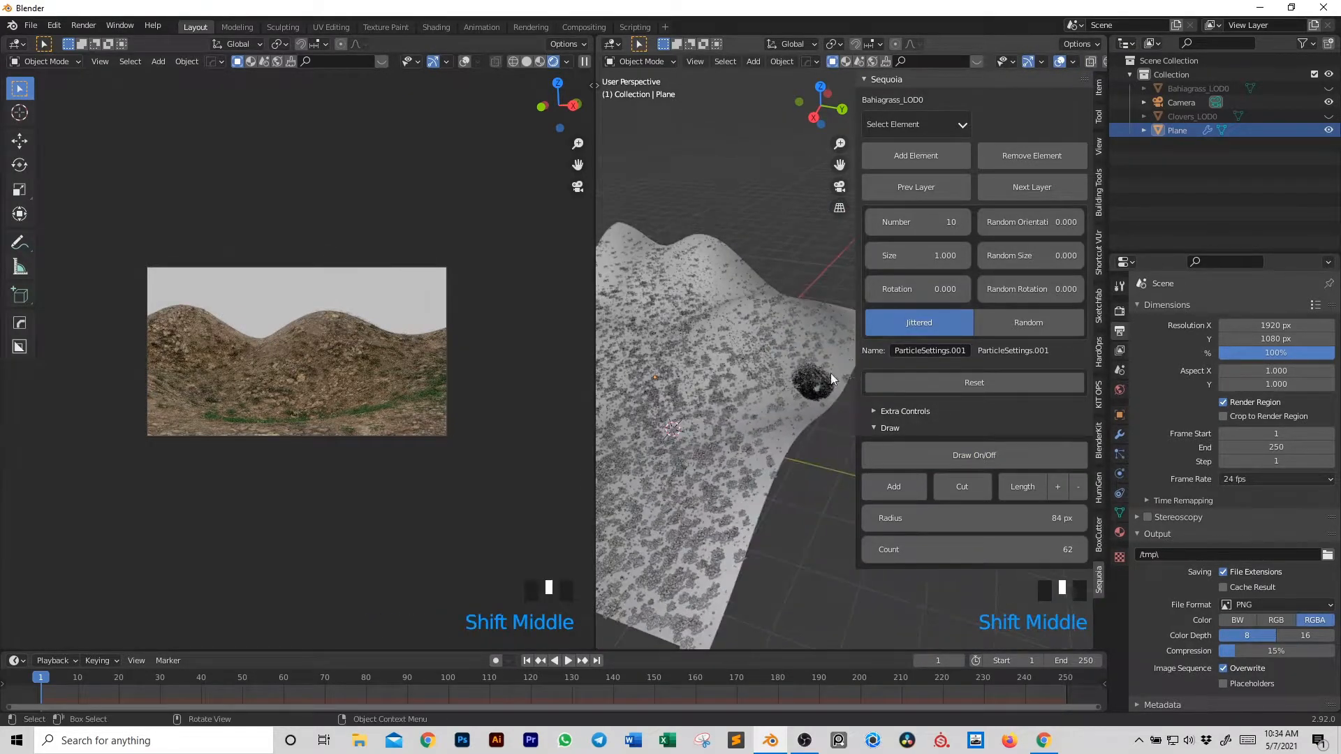
shift+middle_drag(705, 429, 768, 384)
scroll(730, 404, down, 2)
scroll(765, 403, down, 2)
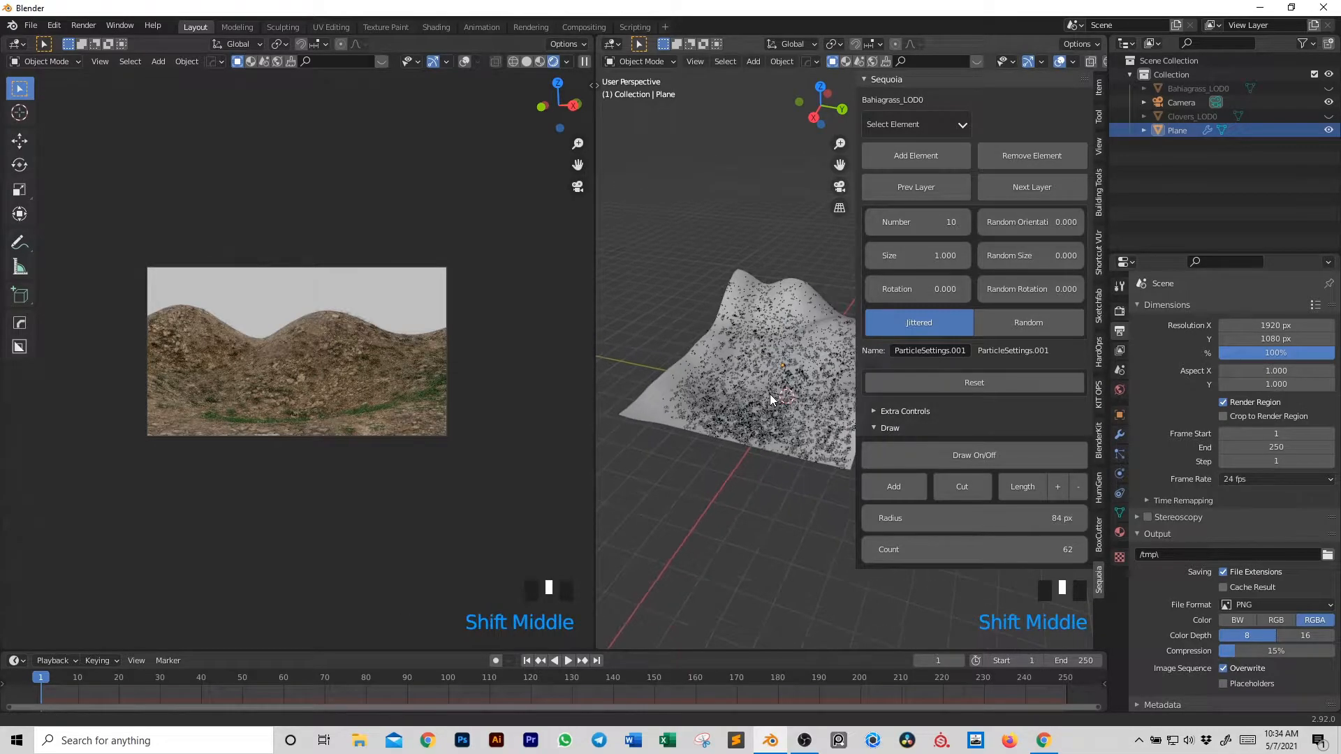
click(945, 458)
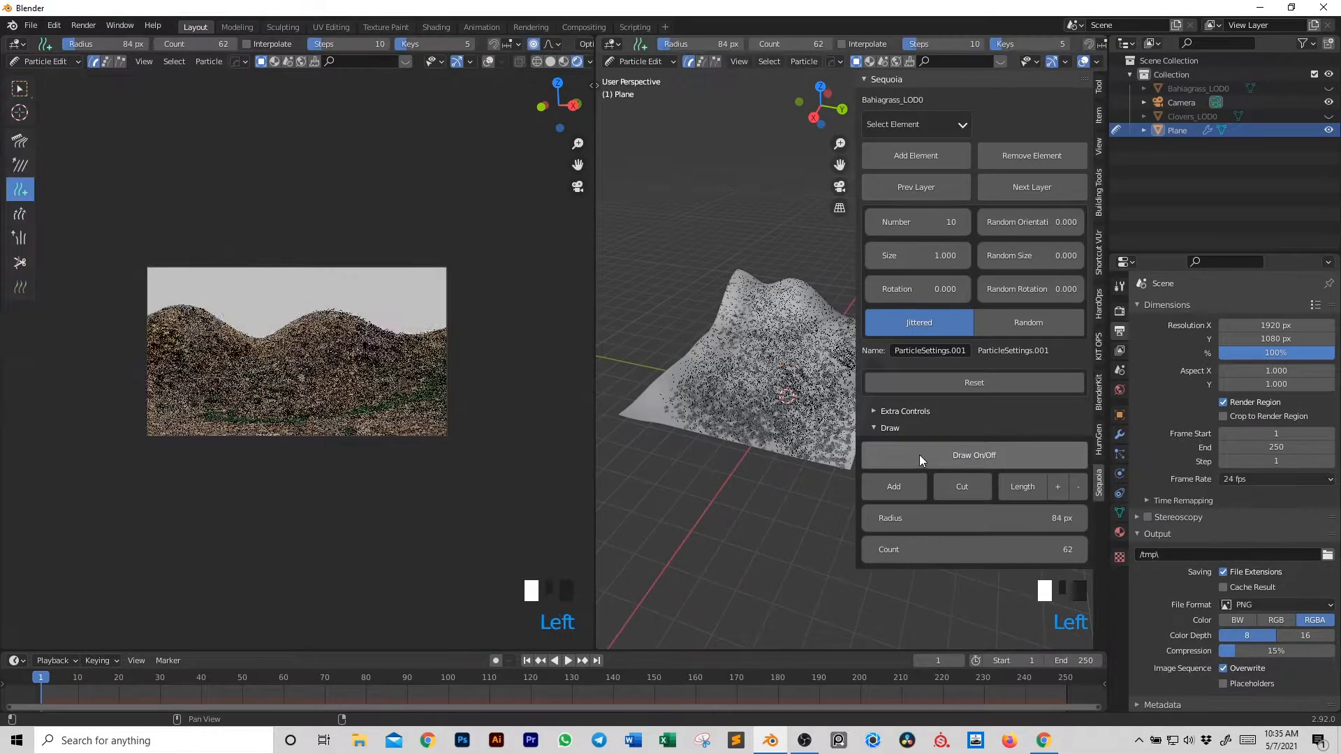
click(772, 384)
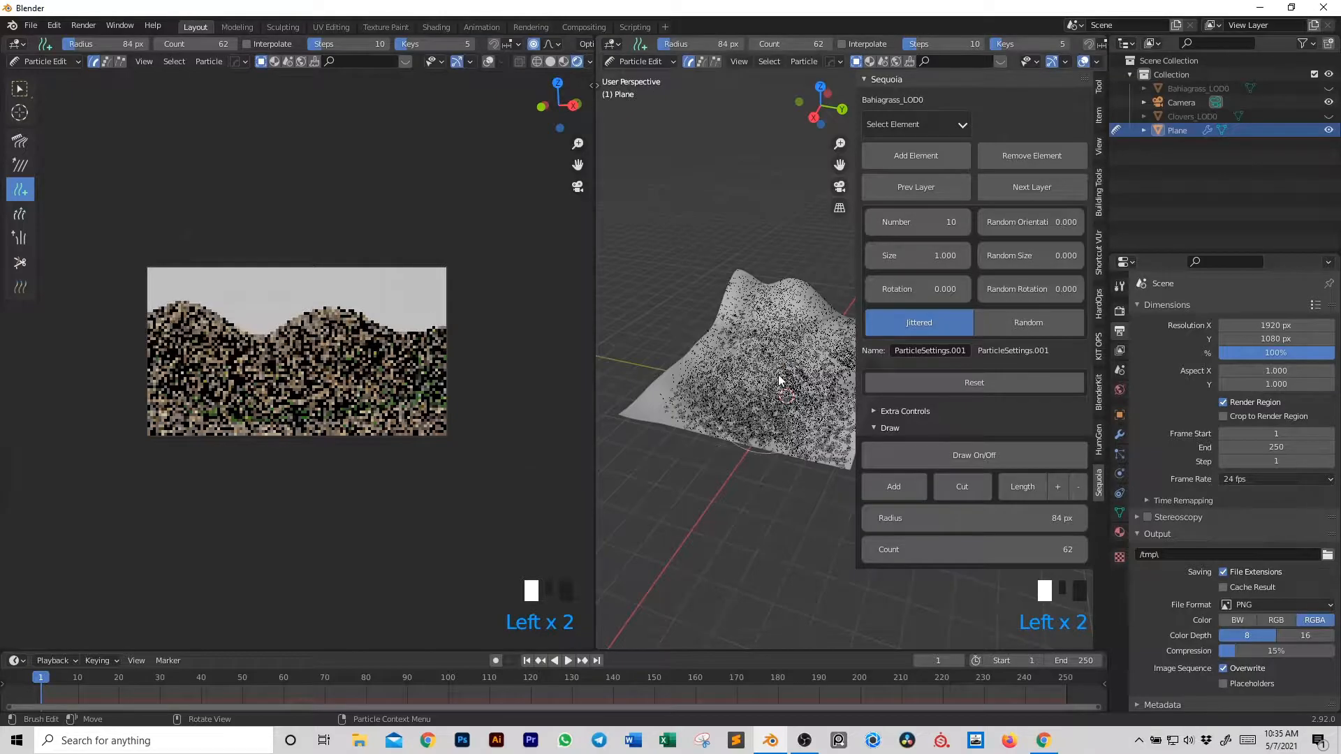
click(735, 397)
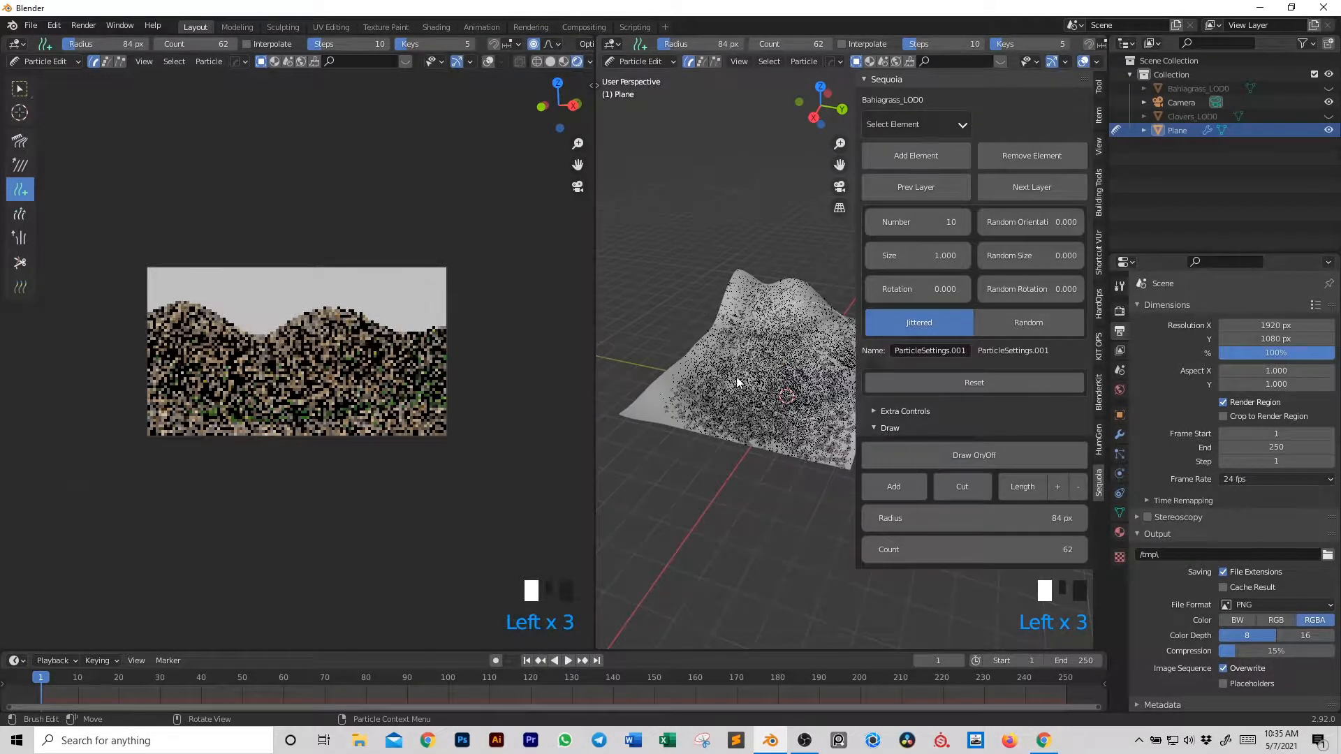
scroll(762, 385, up, 3)
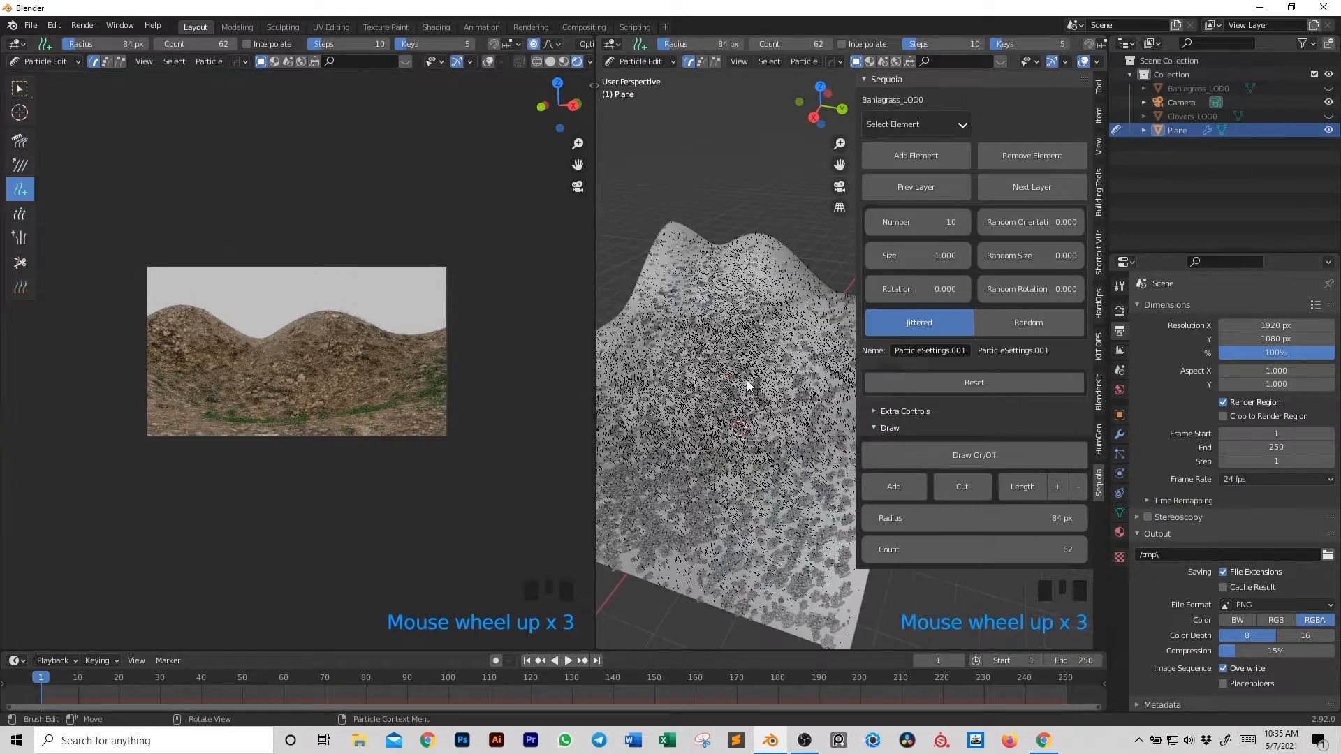
click(719, 419)
click(948, 456)
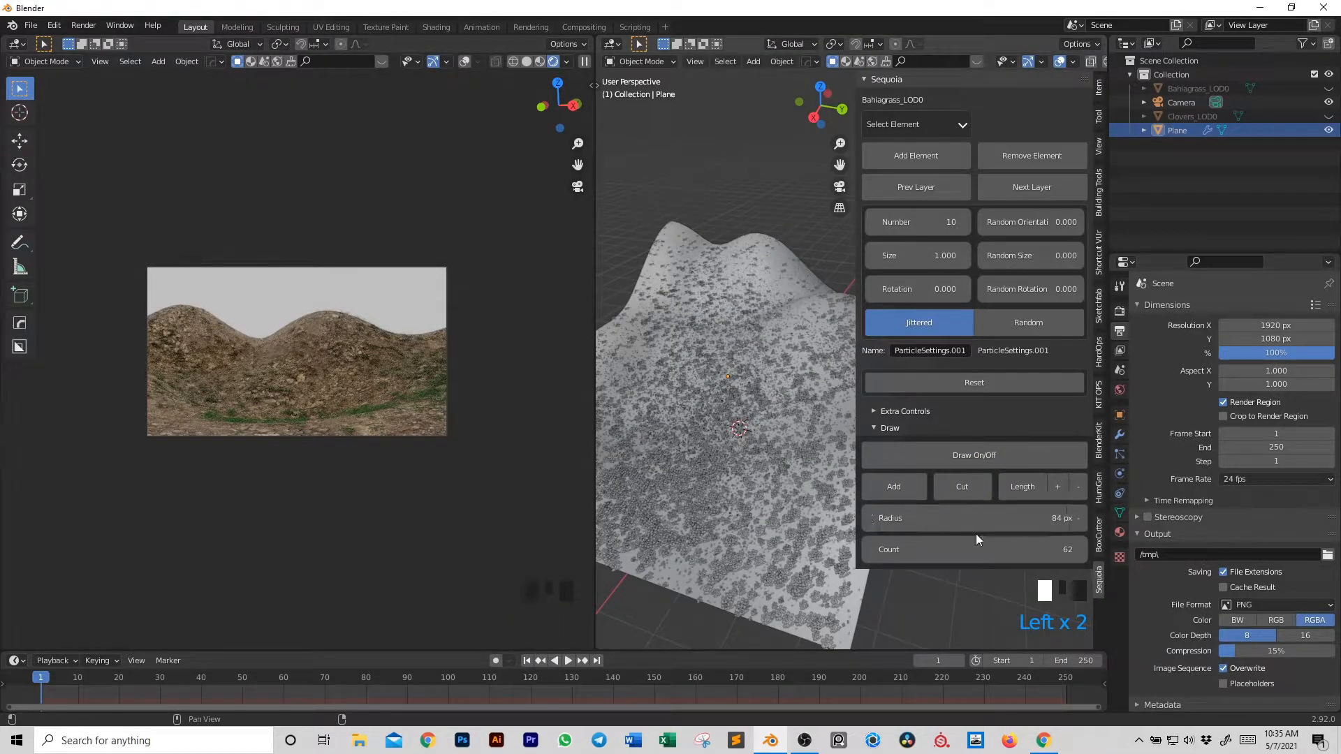
- Raise the Add brush's count to 97 and paint dense Bahiagrass across the hillside up to the two summits
drag(975, 549, 1016, 548)
click(928, 452)
mouse_move(733, 394)
mouse_down()
mouse_move(695, 465)
mouse_move(672, 418)
mouse_move(685, 470)
mouse_move(698, 398)
mouse_move(716, 470)
mouse_move(645, 375)
mouse_up()
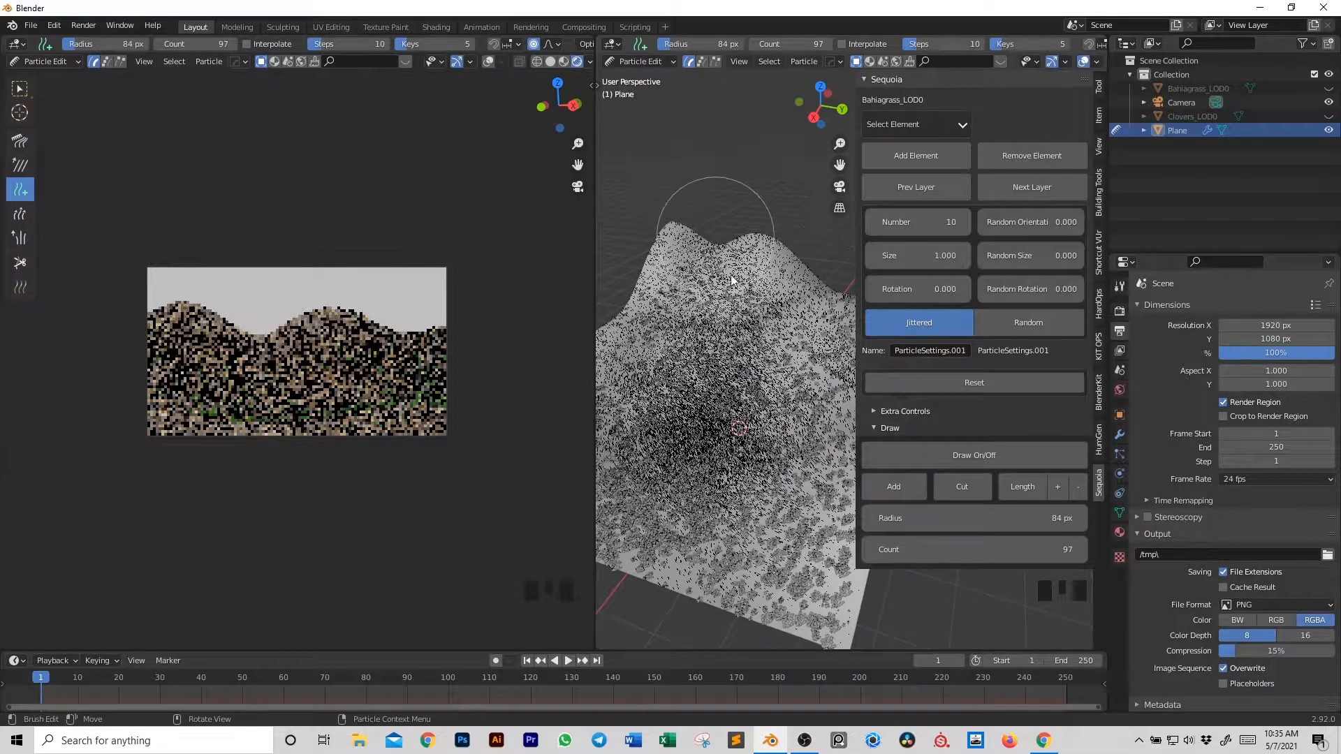
click(944, 459)
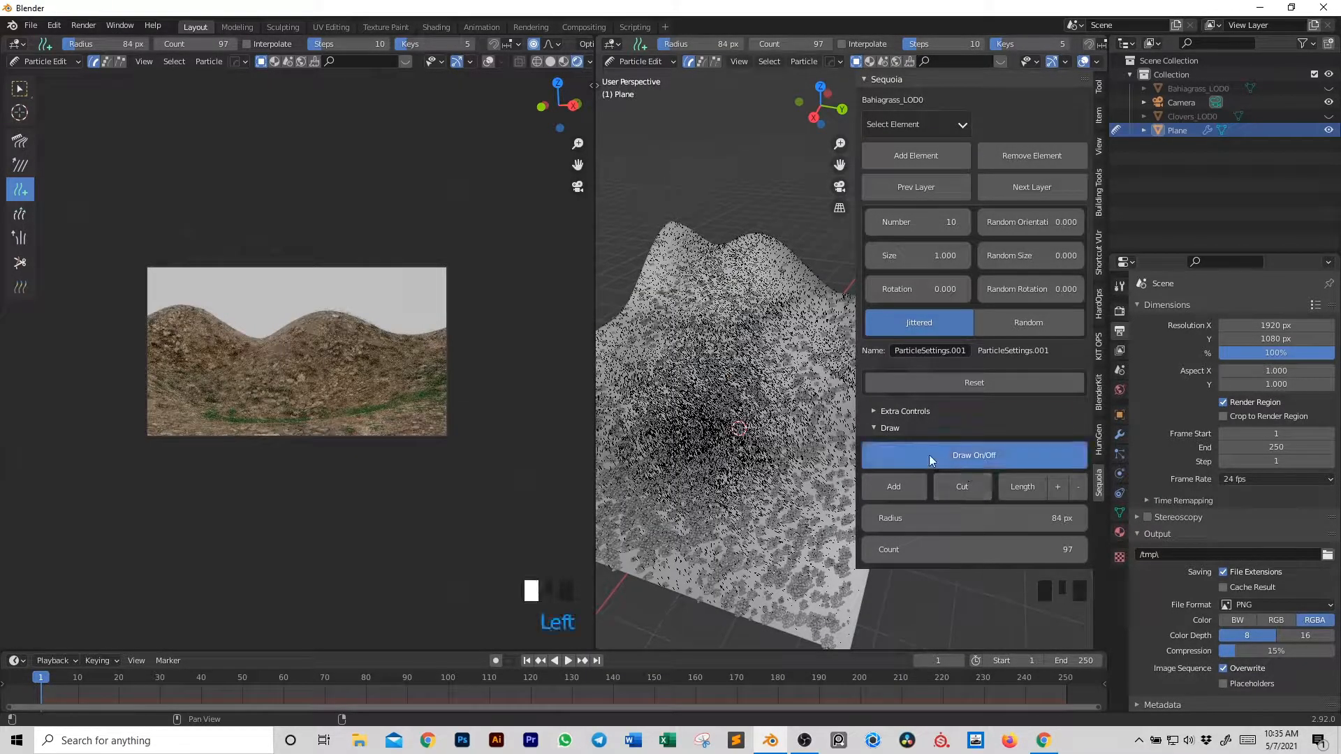
- Set the Bahiagrass layer's size to 3.880, random size to 1.000, random orientation to 0.104 and random rotation to 2.000
shift+middle_drag(661, 316, 695, 404)
scroll(693, 432, up, 14)
shift+middle_drag(659, 475, 775, 424)
drag(918, 256, 1005, 256)
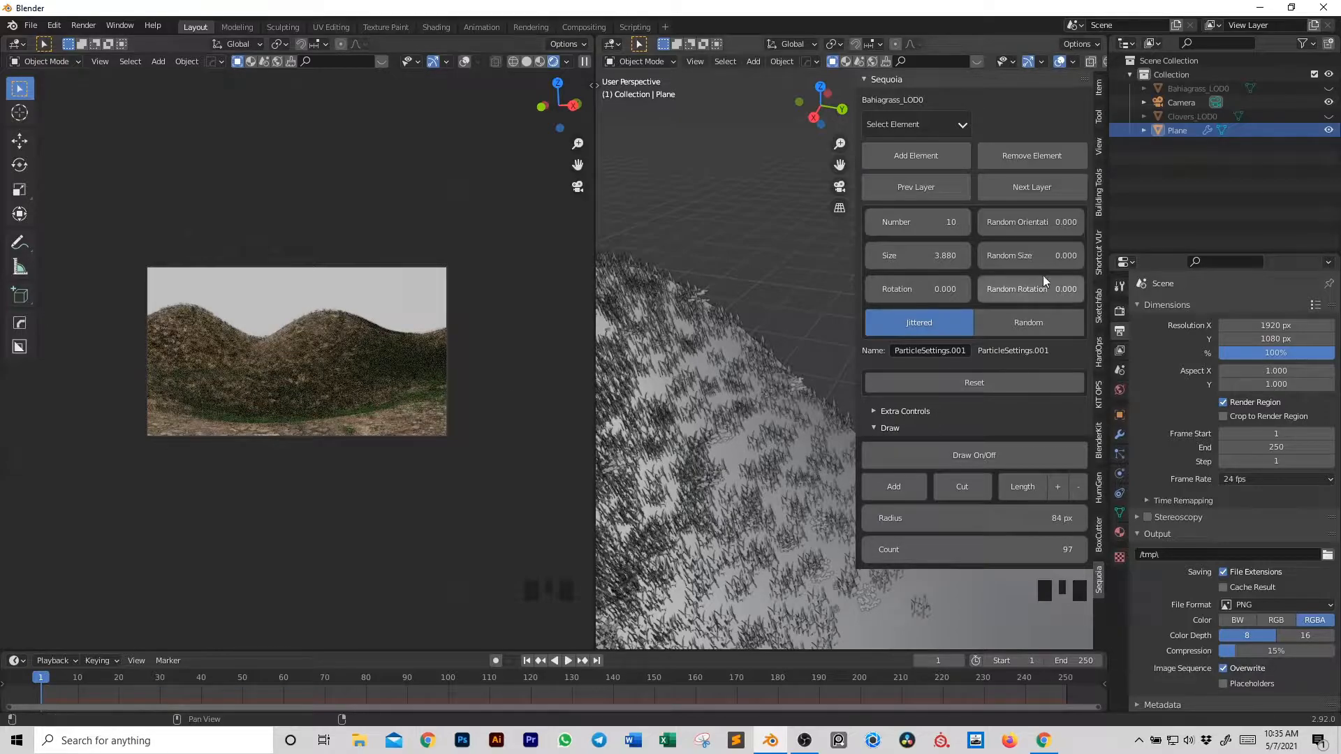
drag(1025, 265, 1083, 254)
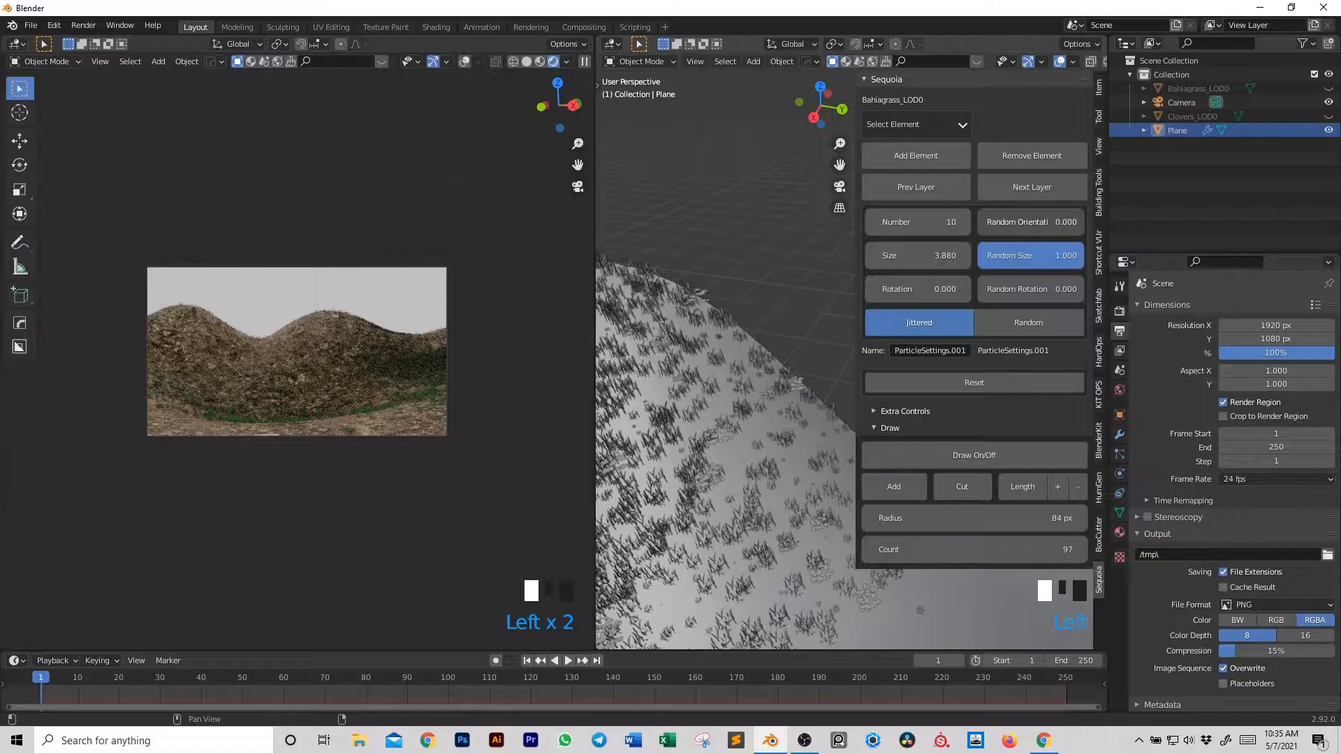
drag(1023, 222, 1040, 222)
drag(992, 289, 1082, 289)
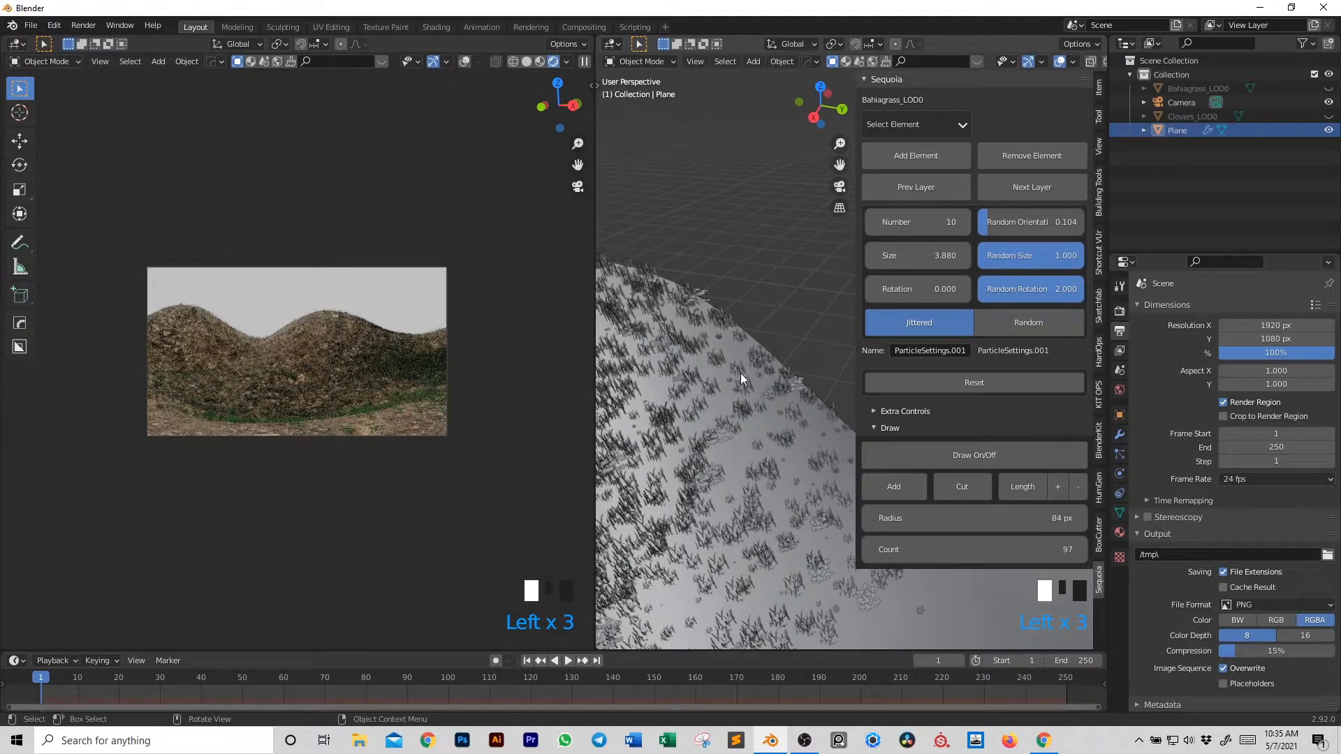
- Go to the next empty layer and add the Chamomile element from the Grass category to the terrain
scroll(743, 378, down, 11)
mouse_move(705, 398)
middle_down()
mouse_move(807, 395)
mouse_move(672, 515)
mouse_move(719, 397)
middle_up()
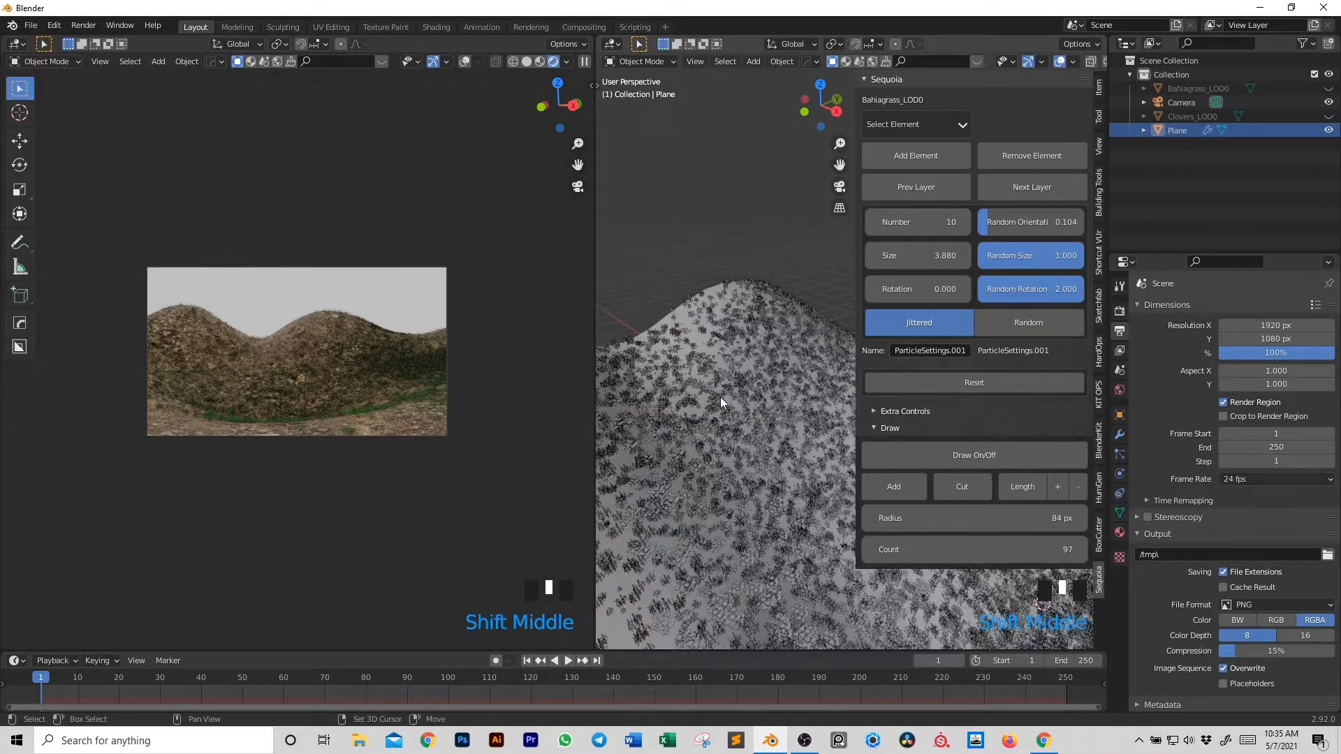
scroll(719, 397, up, 1)
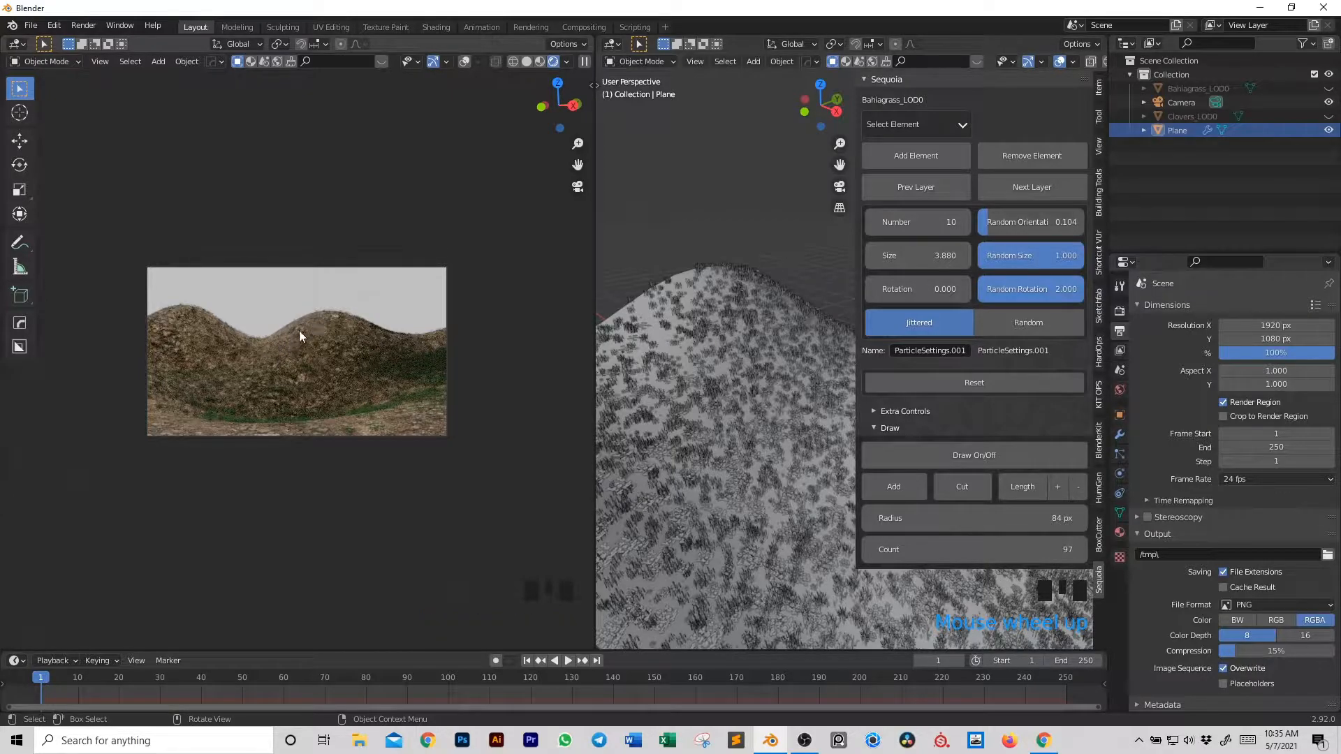
click(999, 181)
click(928, 124)
mouse_move(941, 154)
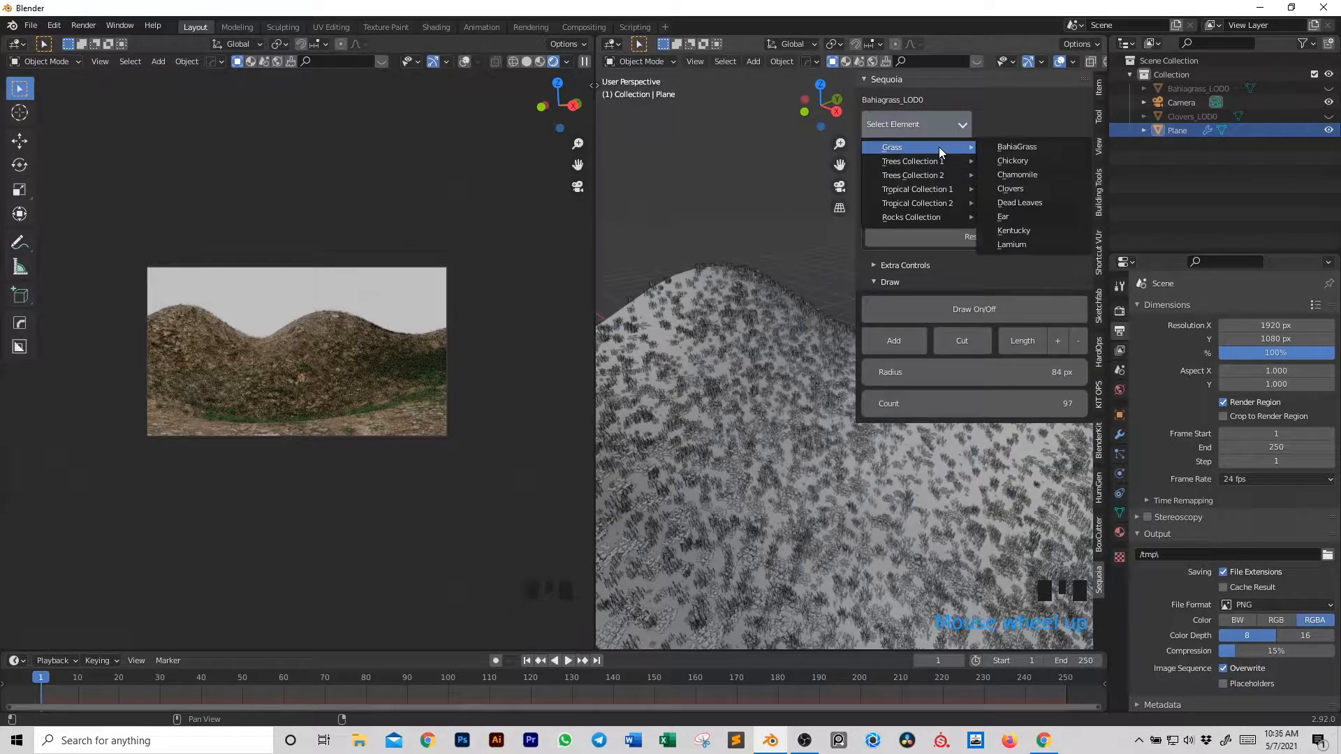
click(1011, 174)
click(920, 165)
click(920, 162)
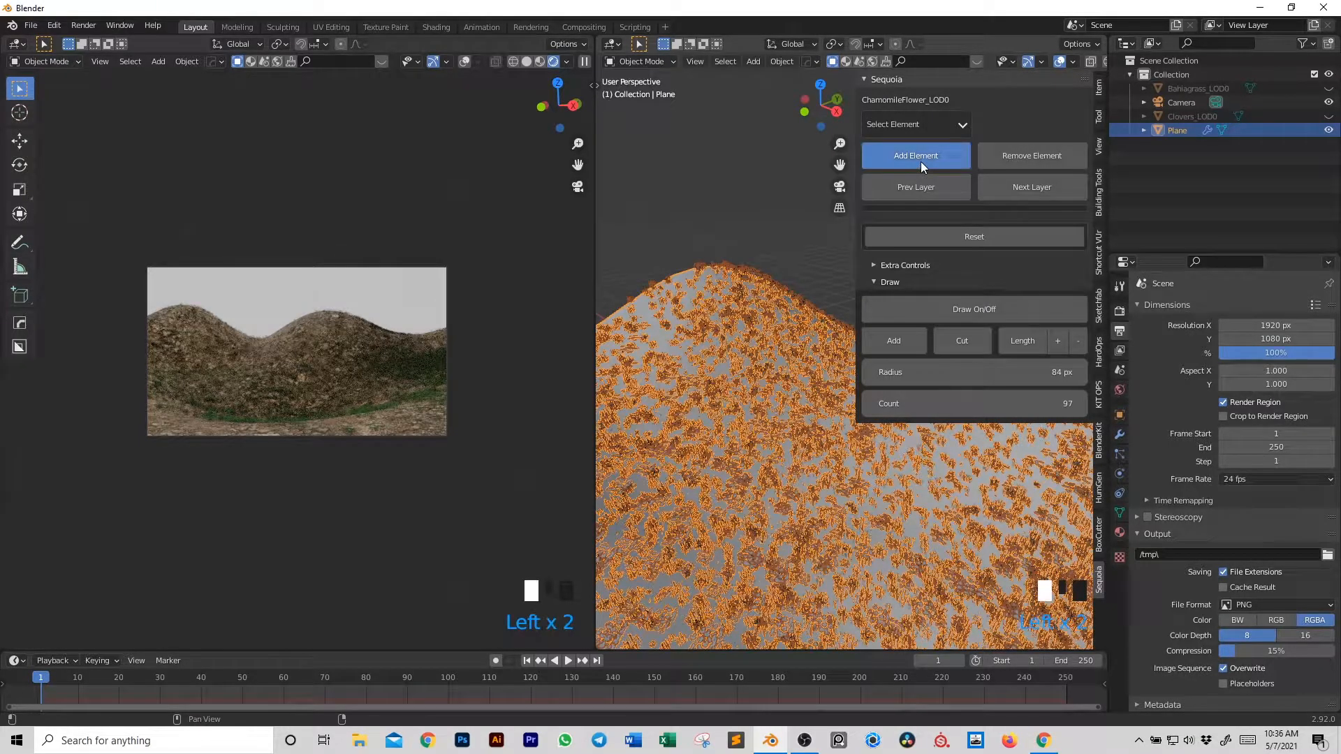
- Try increasing the Chamomile layer's size to 3.390 and further to 49.800
drag(906, 257, 916, 257)
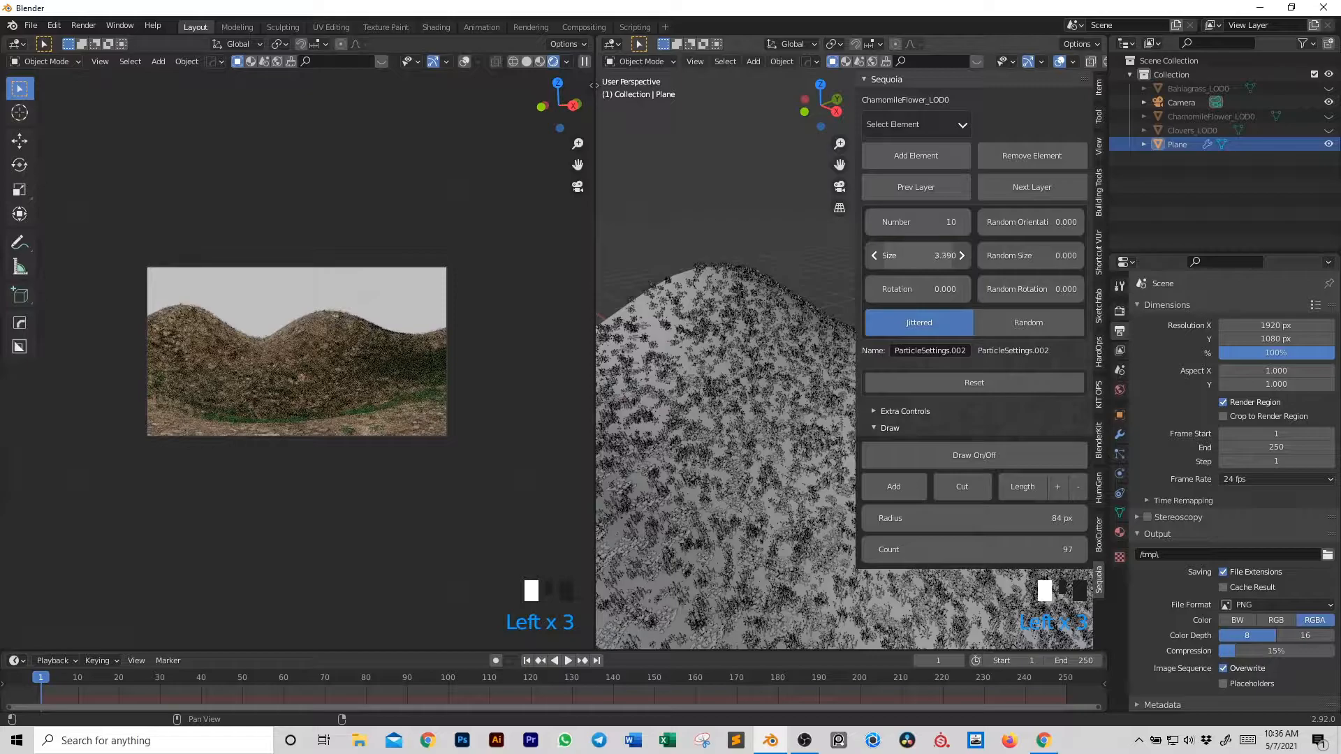
scroll(672, 306, down, 4)
shift+middle_drag(681, 321, 1310, 480)
drag(915, 255, 1020, 256)
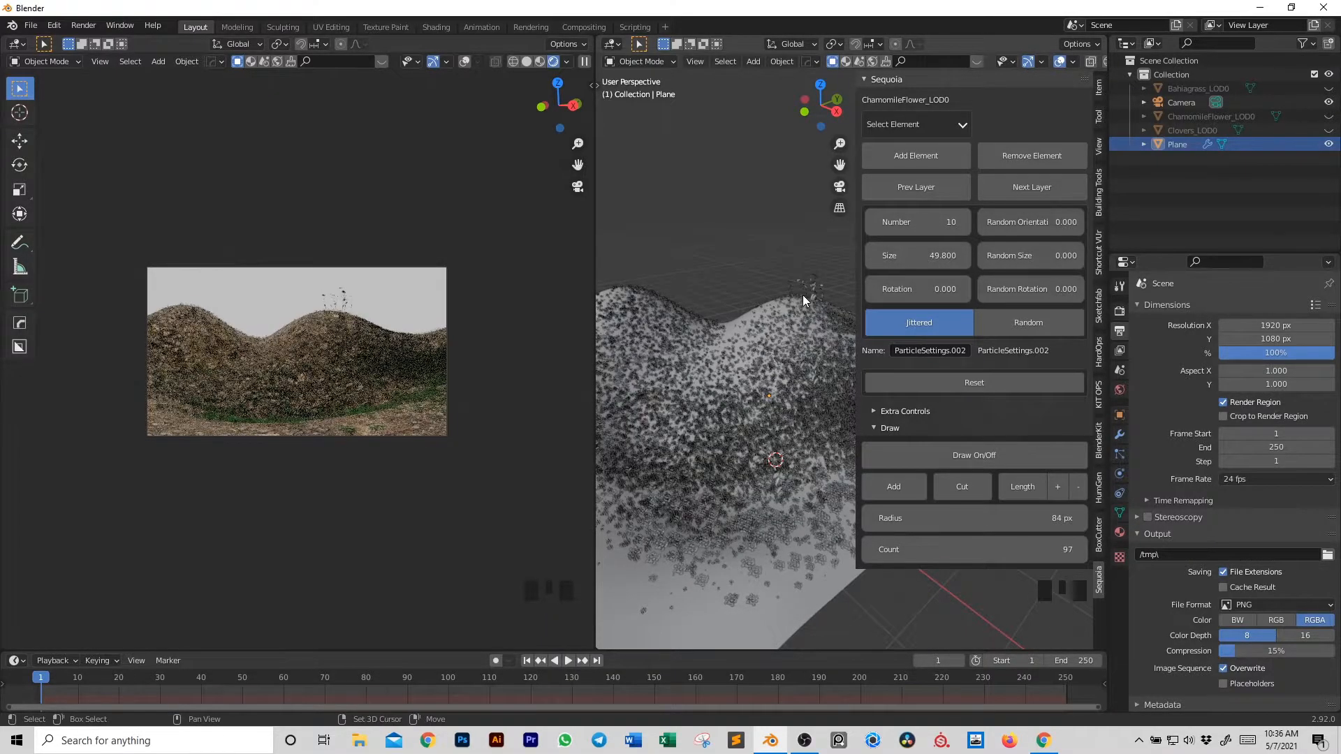
- Check the enlarged flowers around the hilltop and reduce the Chamomile layer's size to 19.330
shift+middle_drag(802, 295, 493, 352)
shift+scroll(355, 300, down, 1)
scroll(760, 359, up, 5)
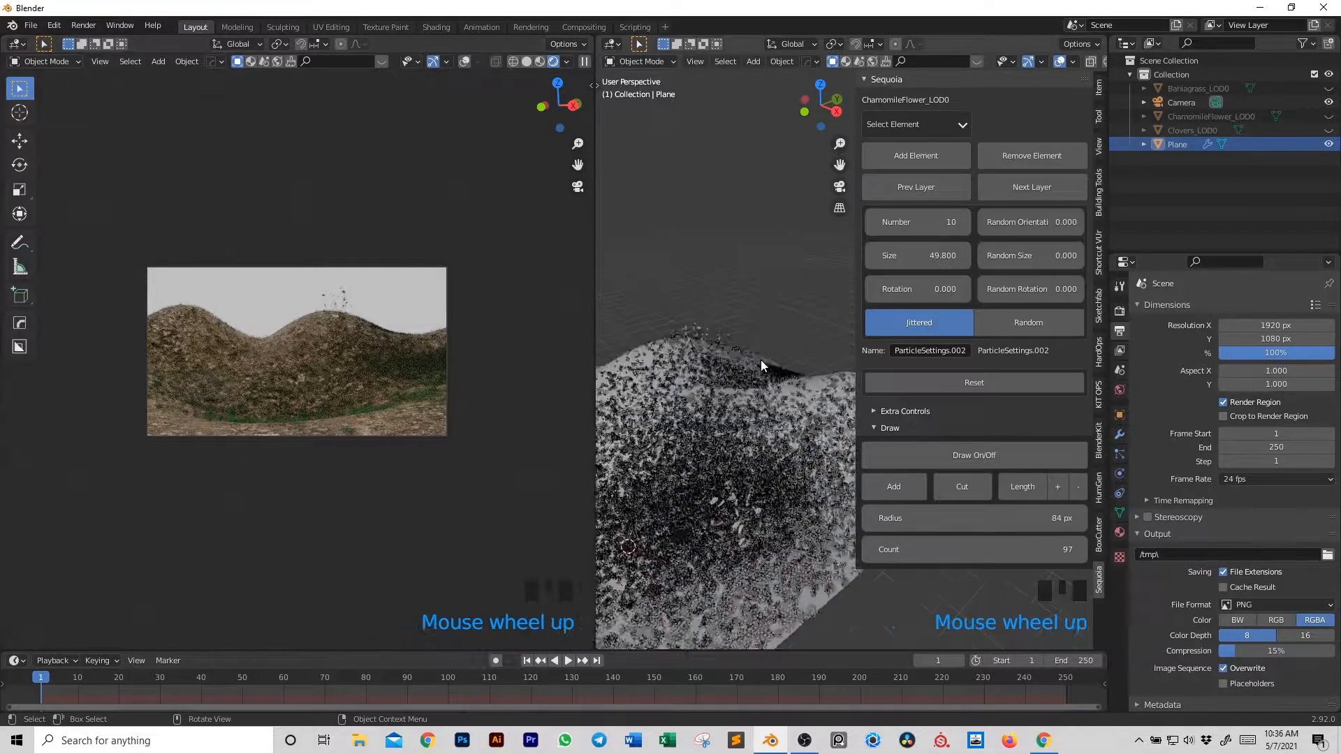
shift+middle_drag(644, 394, 755, 370)
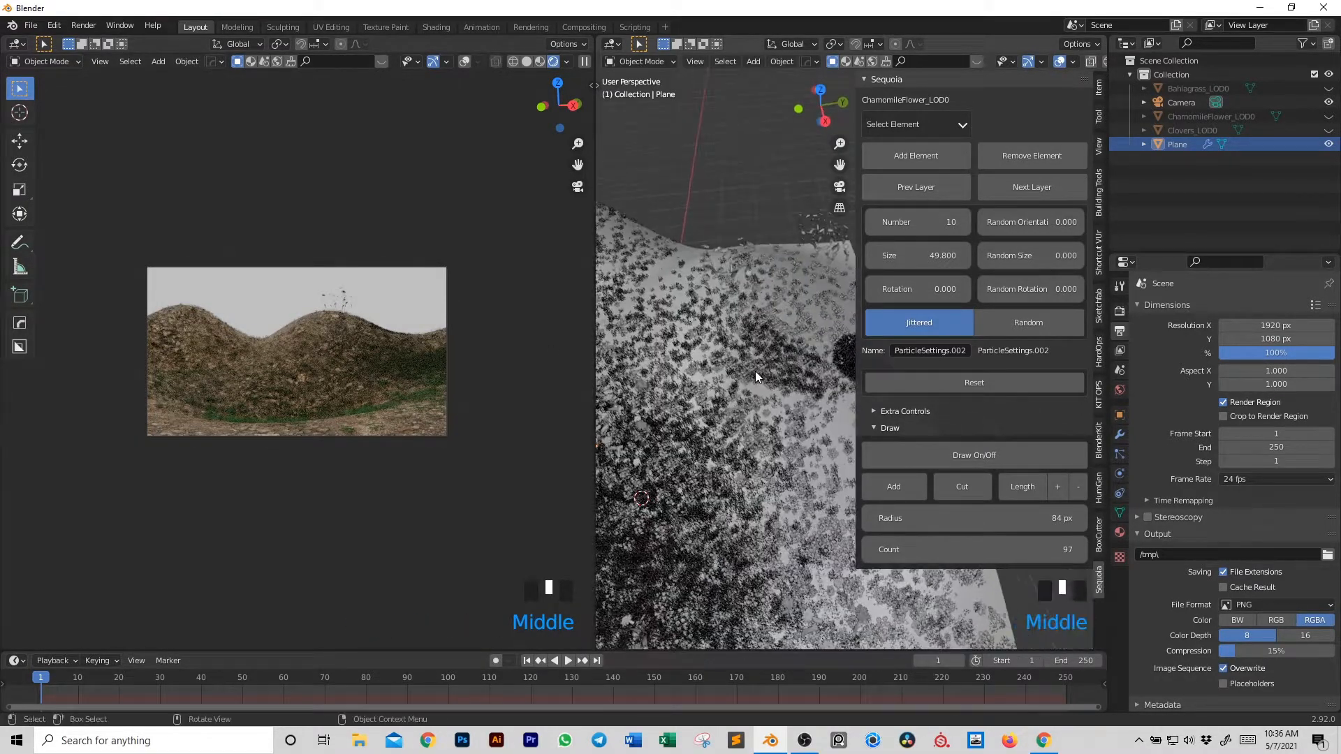
scroll(756, 371, down, 1)
drag(908, 255, 871, 254)
- Shrink the Add brush's radius to 34 px and paint a dense Chamomile patch over one hill's summit
scroll(704, 272, down, 4)
middle_drag(703, 273, 771, 273)
scroll(689, 261, up, 2)
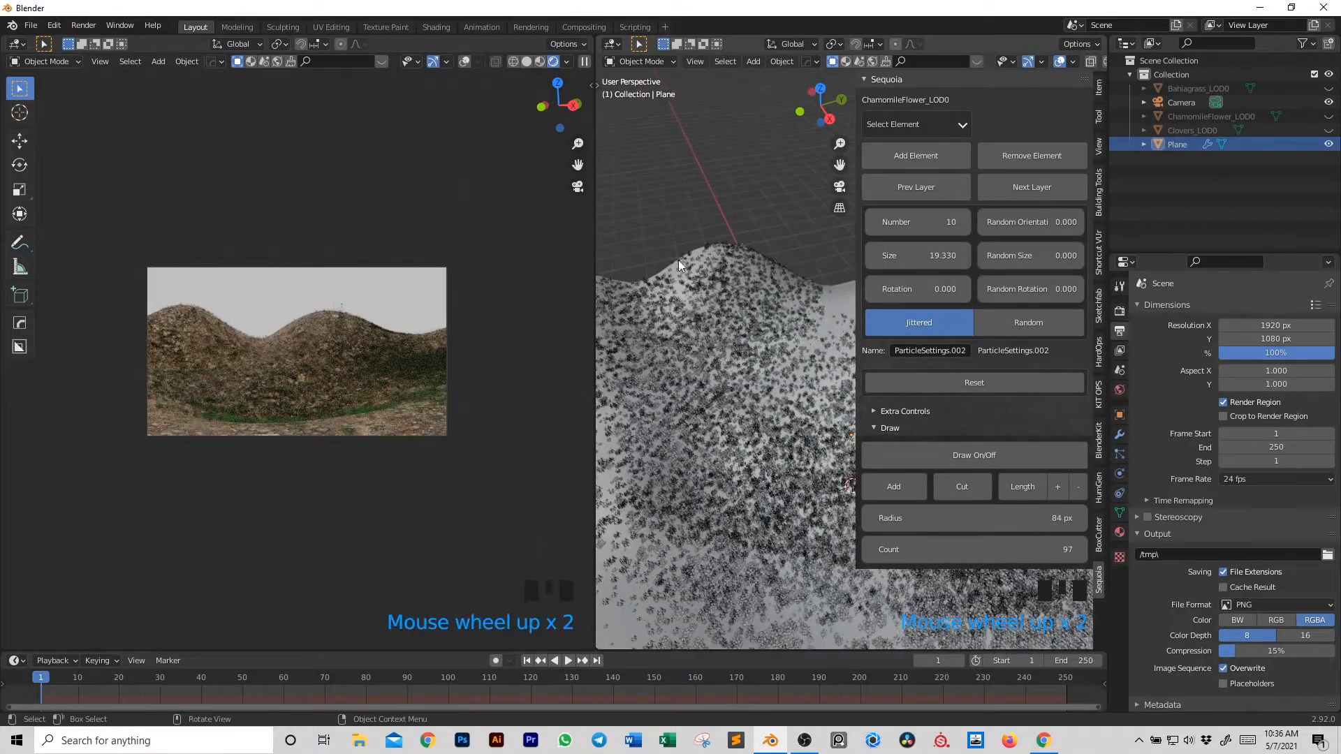
shift+middle_drag(643, 280, 727, 283)
scroll(685, 322, up, 4)
click(973, 455)
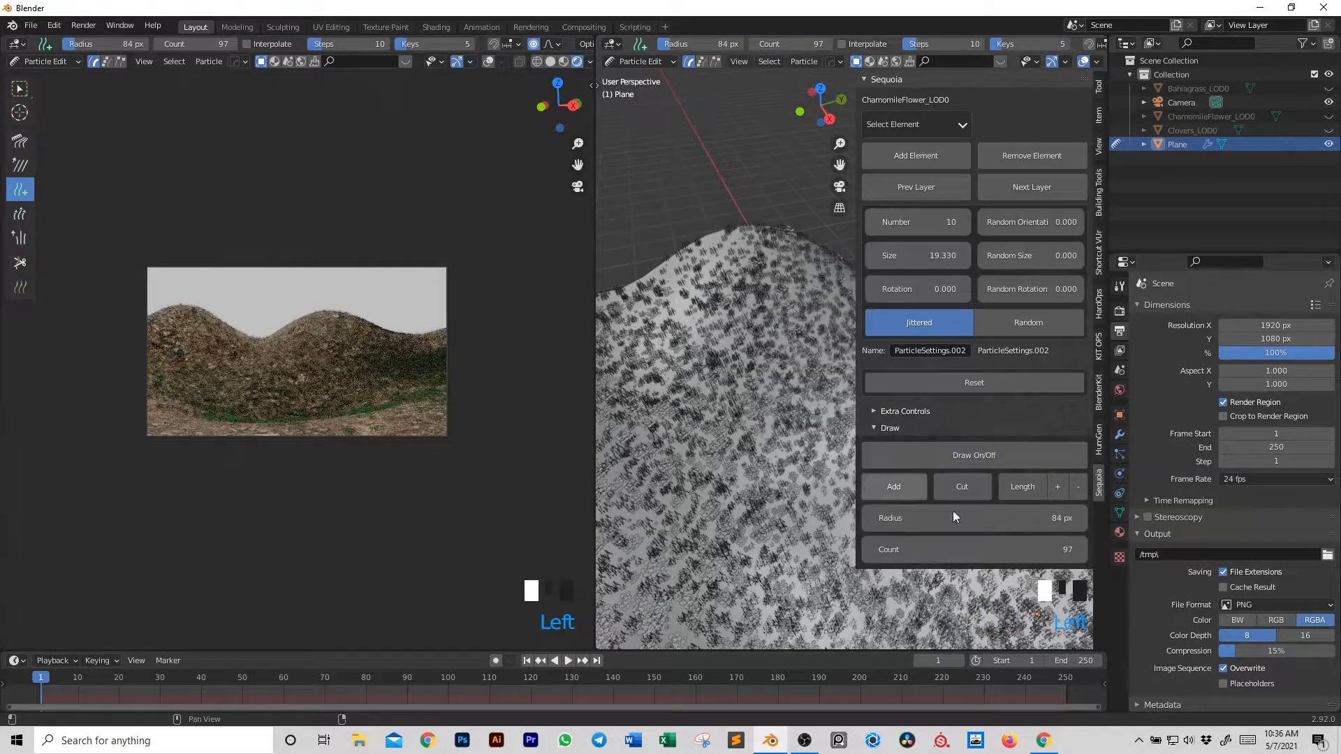
drag(971, 518, 907, 518)
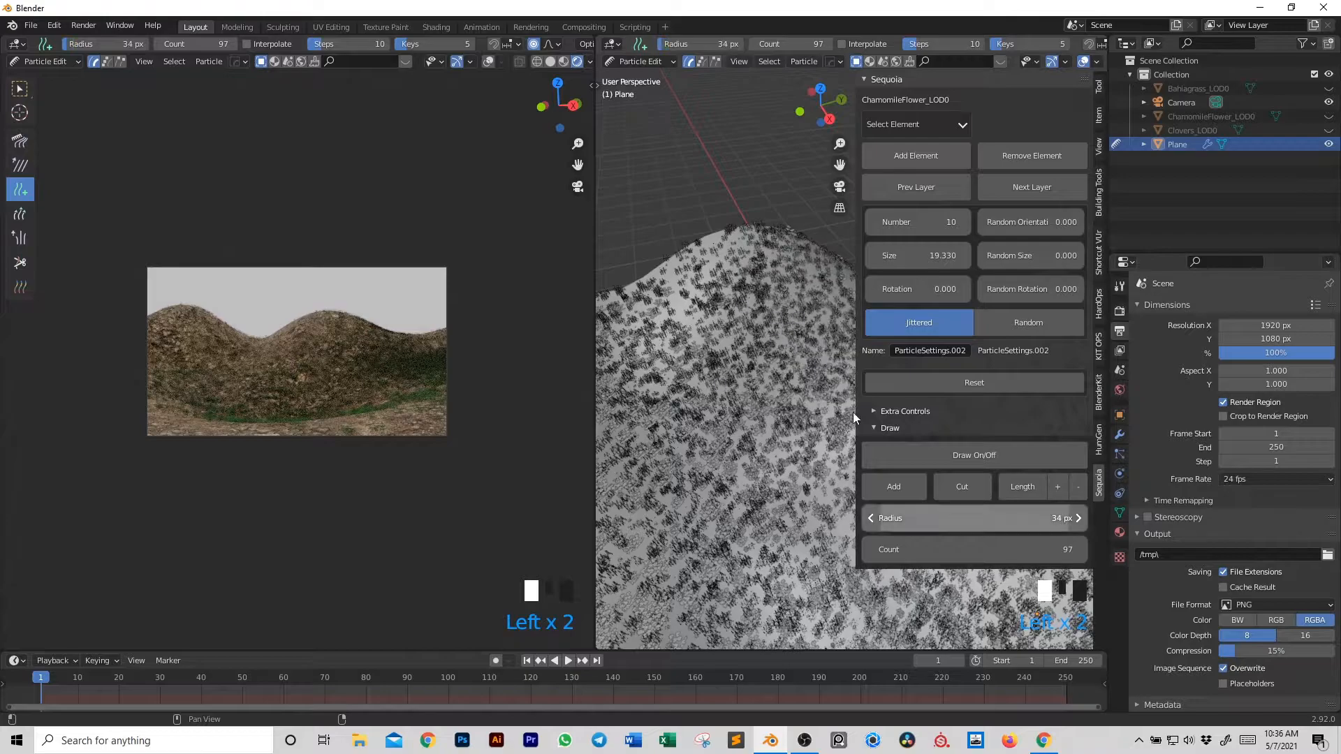
mouse_move(720, 243)
mouse_down()
mouse_move(705, 246)
mouse_move(669, 314)
mouse_move(622, 293)
mouse_up()
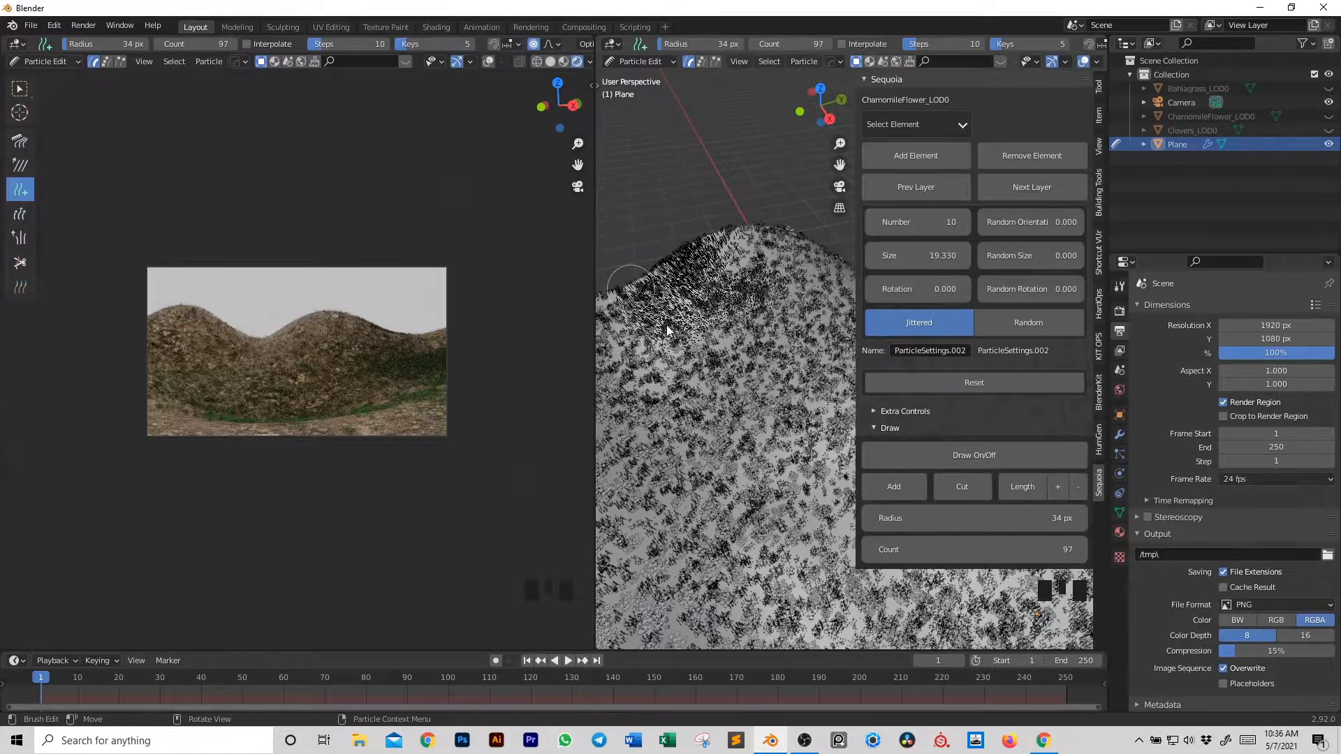
mouse_move(714, 258)
mouse_down()
mouse_move(736, 227)
mouse_move(766, 243)
mouse_up()
drag(737, 295, 697, 314)
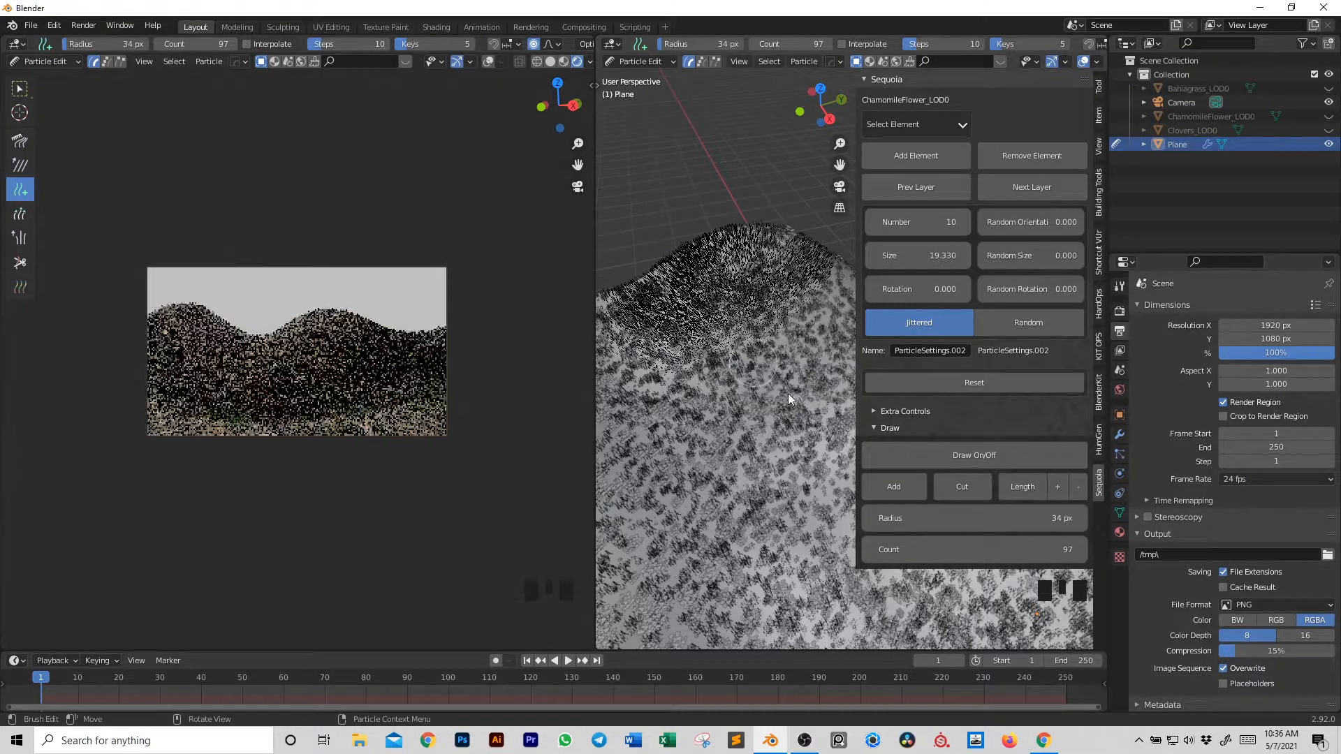
click(969, 459)
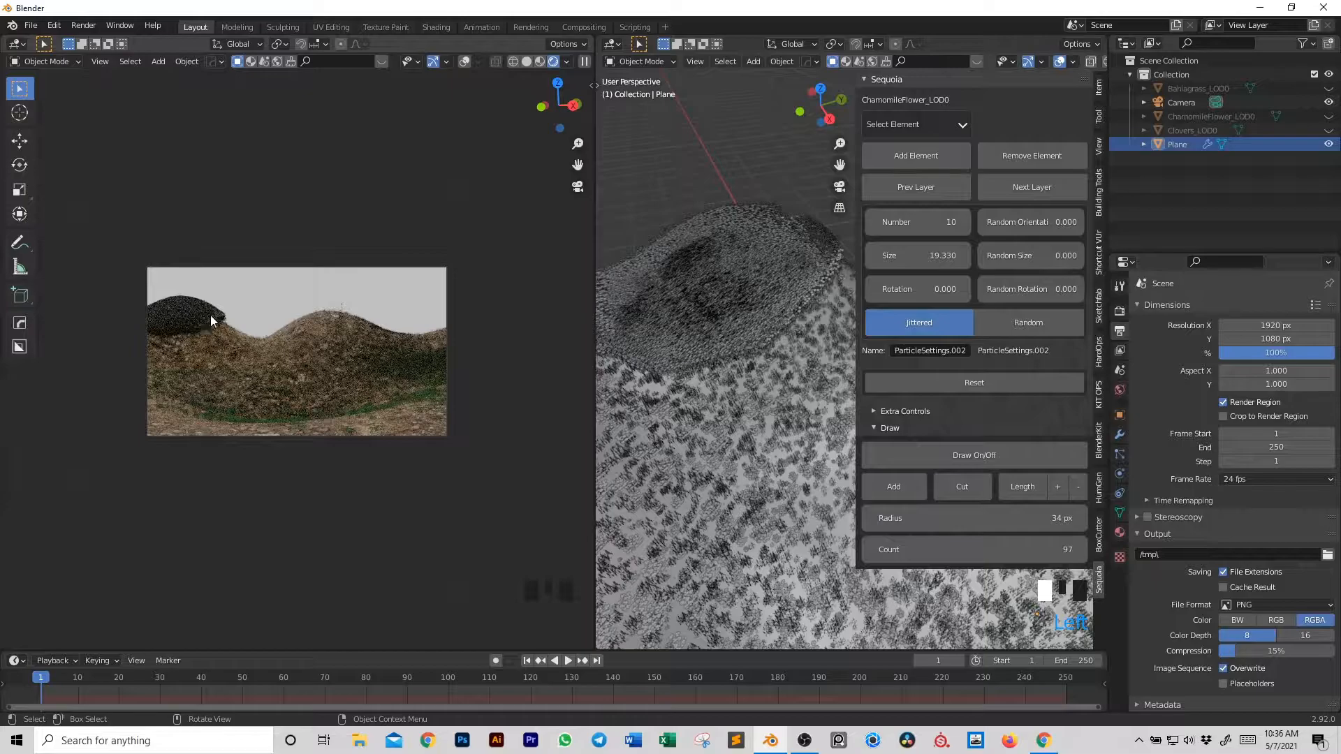
- Set the Chamomile layer's random size to 1.000, random rotation to 2.000 and size to 2
drag(1007, 256, 1084, 255)
drag(1013, 288, 1084, 288)
click(914, 256)
text(2)
key(Return)
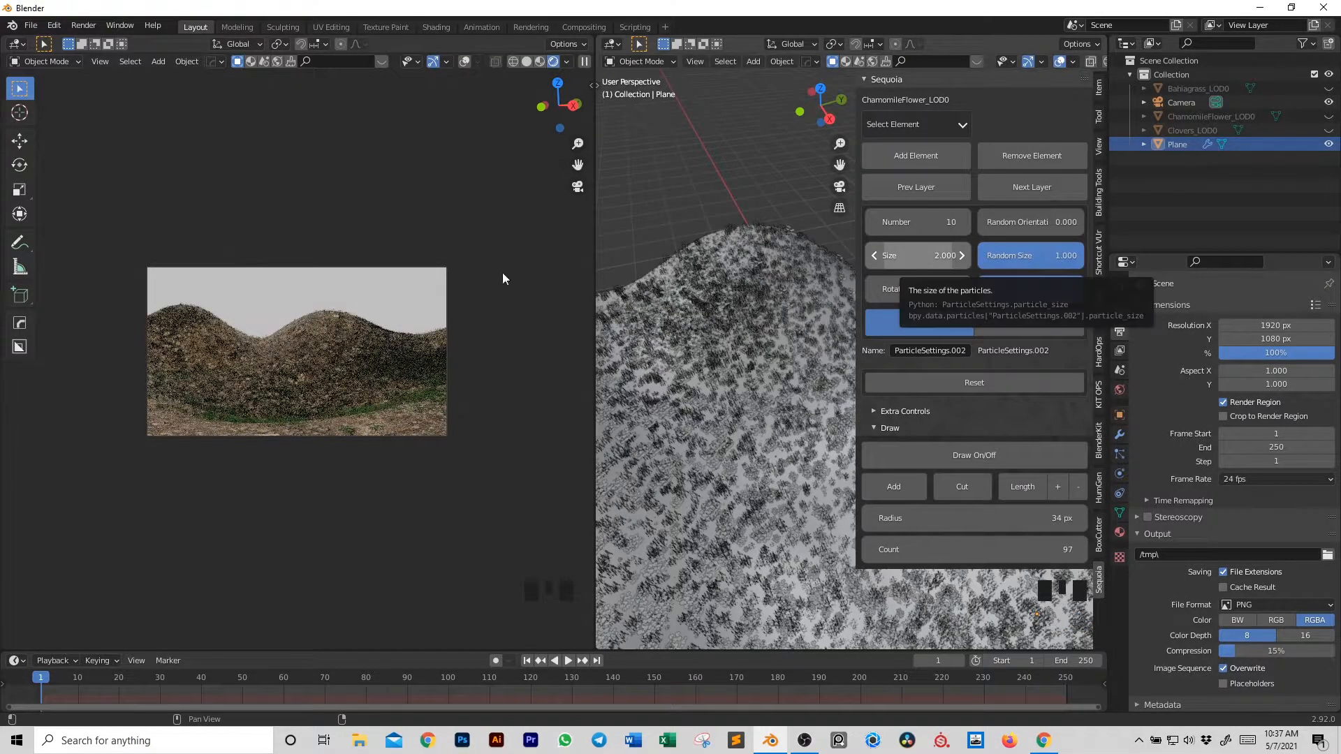
- Examine the Chamomile coverage on the hilltop and the surrounding terrain from different angles and distances
scroll(702, 310, down, 2)
shift+middle_drag(702, 310, 674, 398)
scroll(775, 386, up, 2)
scroll(677, 396, up, 1)
scroll(691, 400, down, 1)
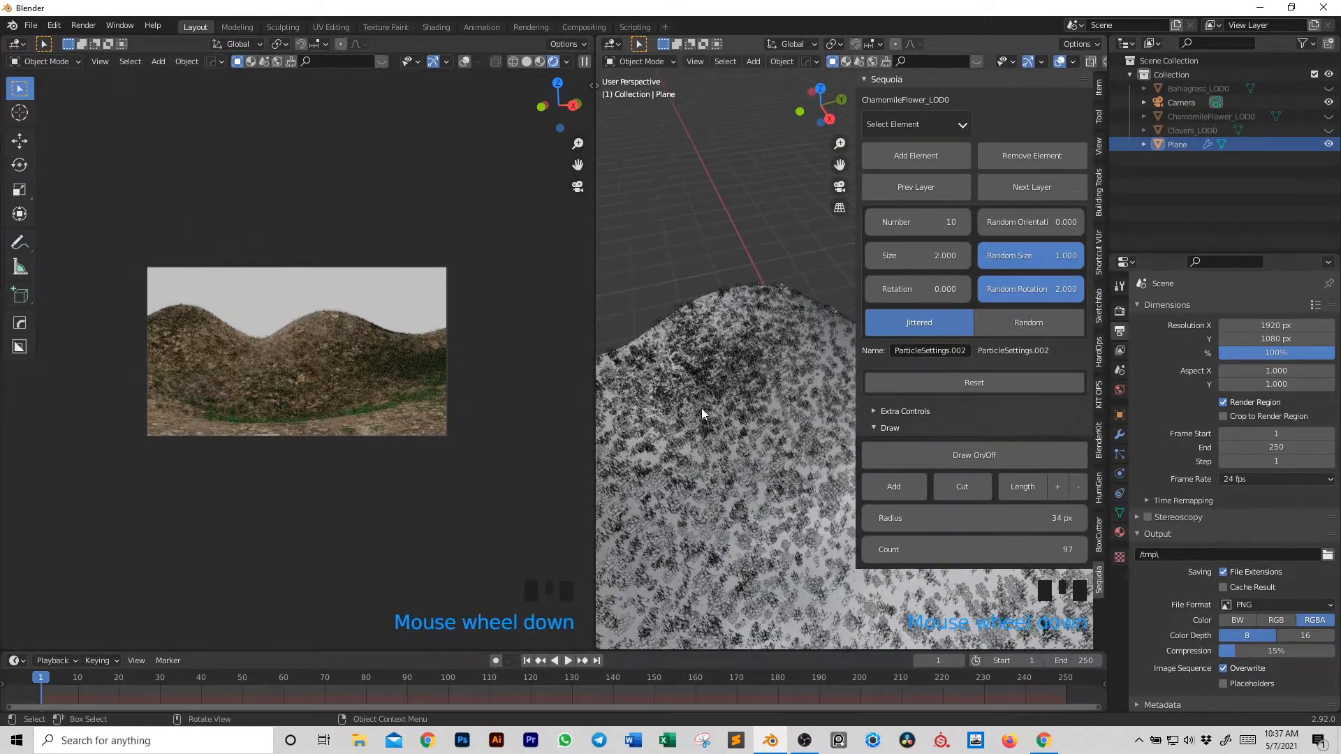
scroll(704, 406, down, 9)
mouse_move(756, 427)
shift+middle_down()
mouse_move(753, 412)
mouse_move(797, 407)
mouse_move(739, 423)
shift+middle_up()
scroll(738, 423, up, 3)
shift+middle_drag(662, 450, 813, 378)
scroll(741, 412, up, 1)
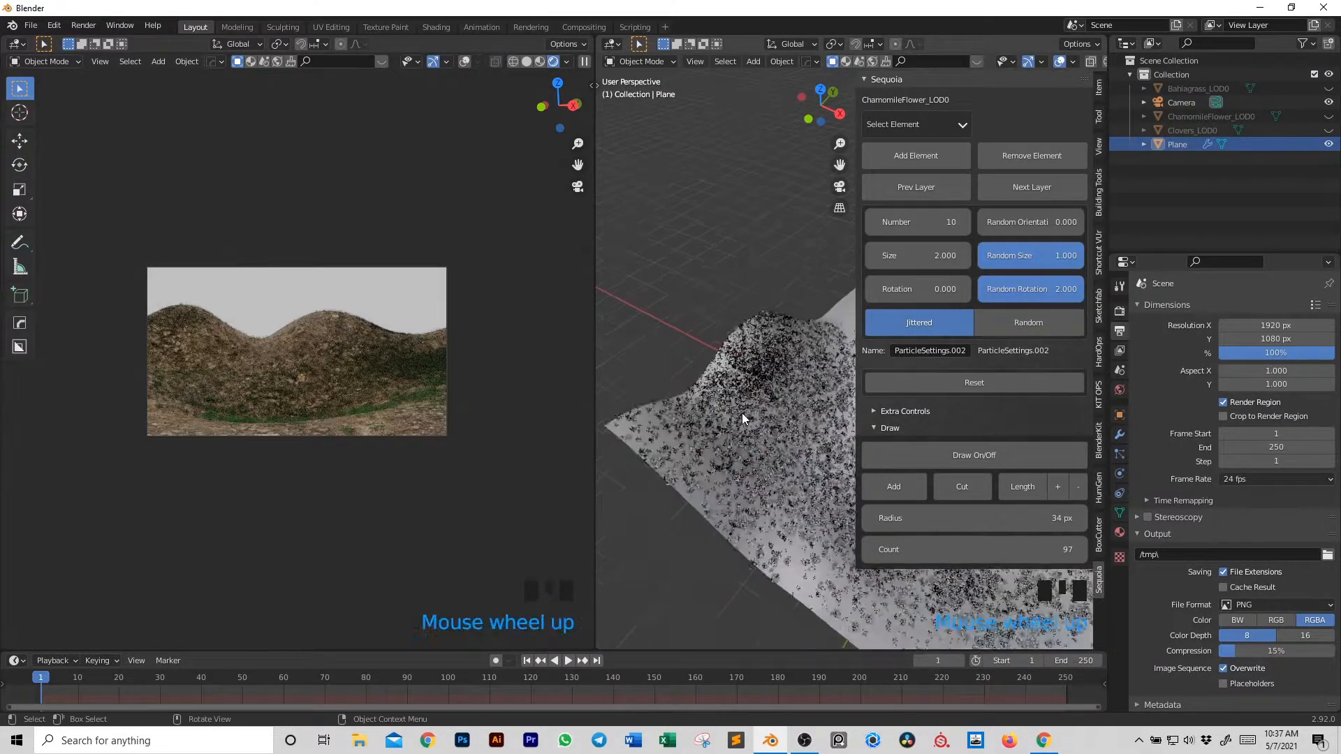
- Check the painted hilltop up close and set the Chamomile layer's size to 2.270
scroll(751, 414, up, 1)
shift+middle_drag(760, 418, 791, 374)
scroll(769, 395, up, 1)
scroll(768, 416, down, 5)
scroll(769, 406, up, 3)
scroll(718, 396, up, 2)
click(917, 255)
drag(916, 255, 908, 256)
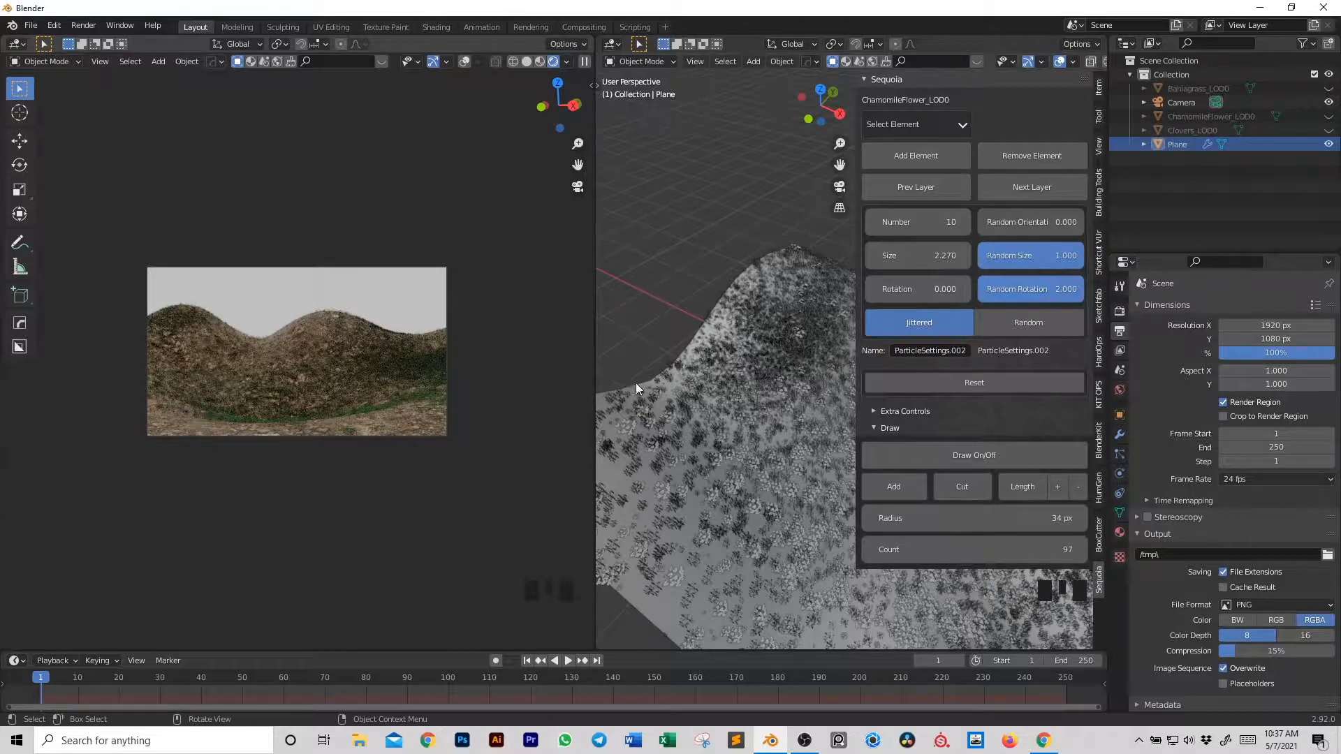
- Inspect the painted hilltop up close and set the Chamomile layer's size to 5
middle_drag(301, 236, 341, 447)
scroll(169, 451, up, 3)
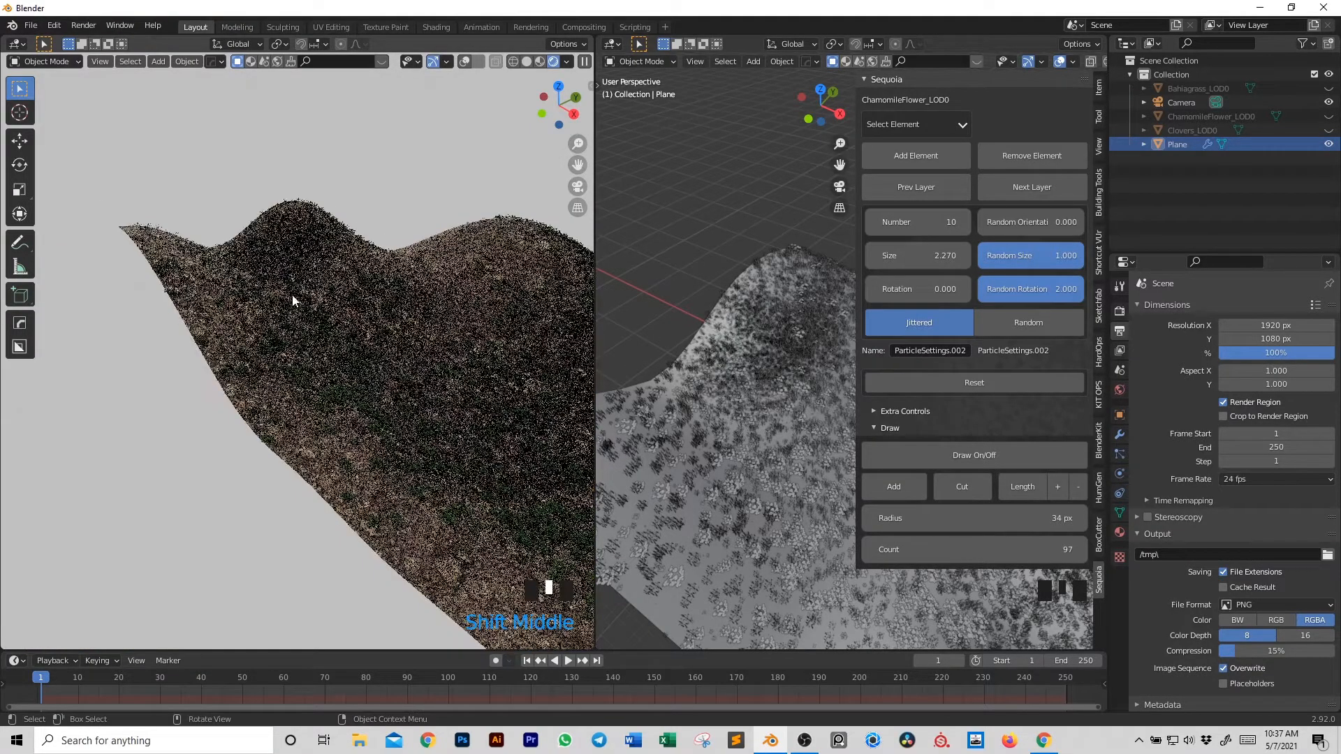
scroll(289, 277, up, 4)
shift+middle_drag(289, 278, 338, 391)
scroll(338, 458, up, 3)
shift+scroll(347, 380, up, 1)
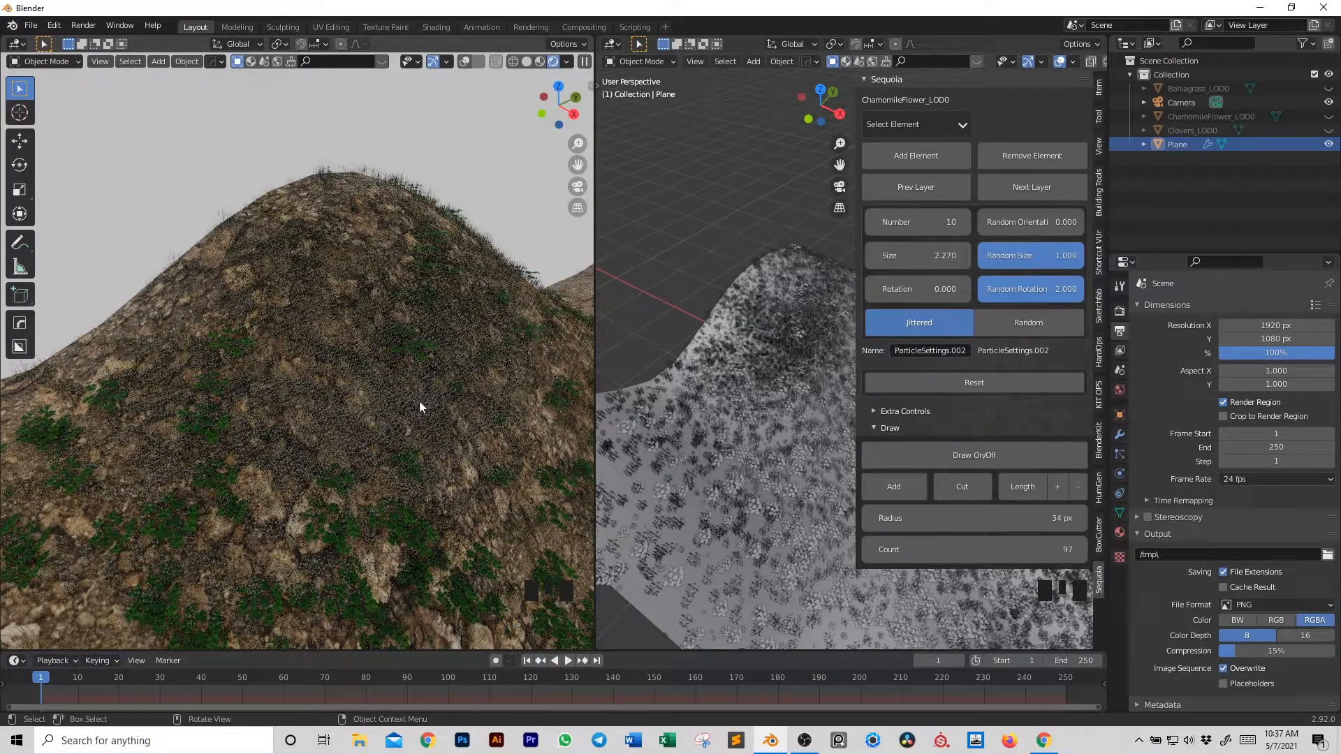
click(933, 252)
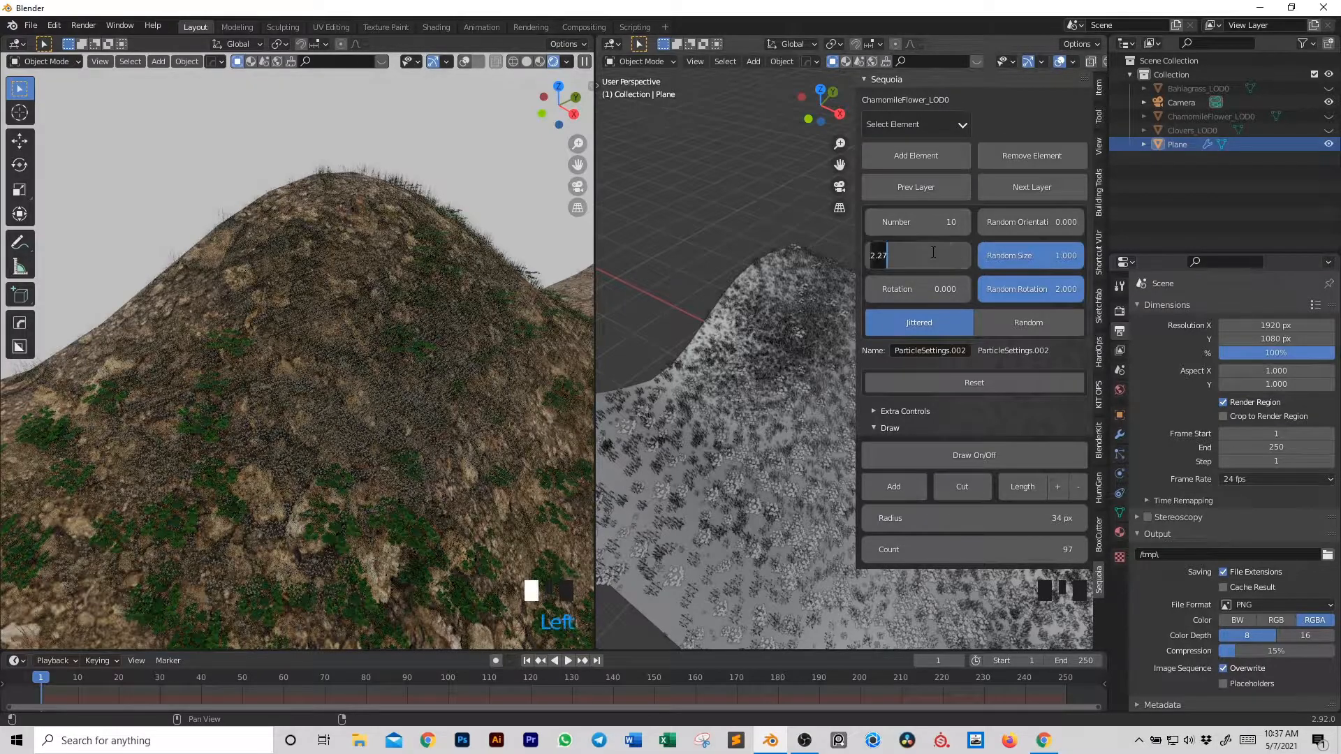
text(5)
key(Return)
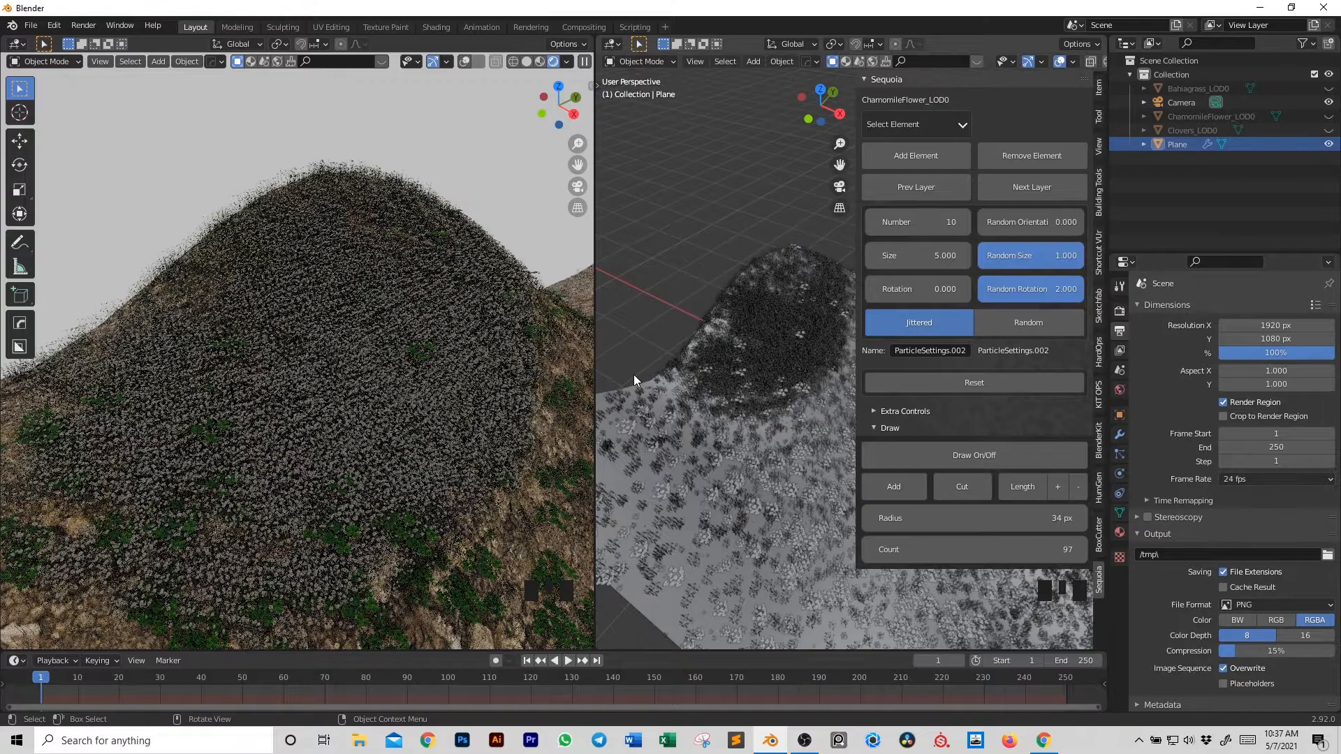
- Paint more Chamomile across the hill's summit with the Add brush at 34 px radius, then leave draw mode
middle_drag(786, 499, 772, 411)
scroll(776, 401, up, 2)
shift+scroll(782, 437, up, 3)
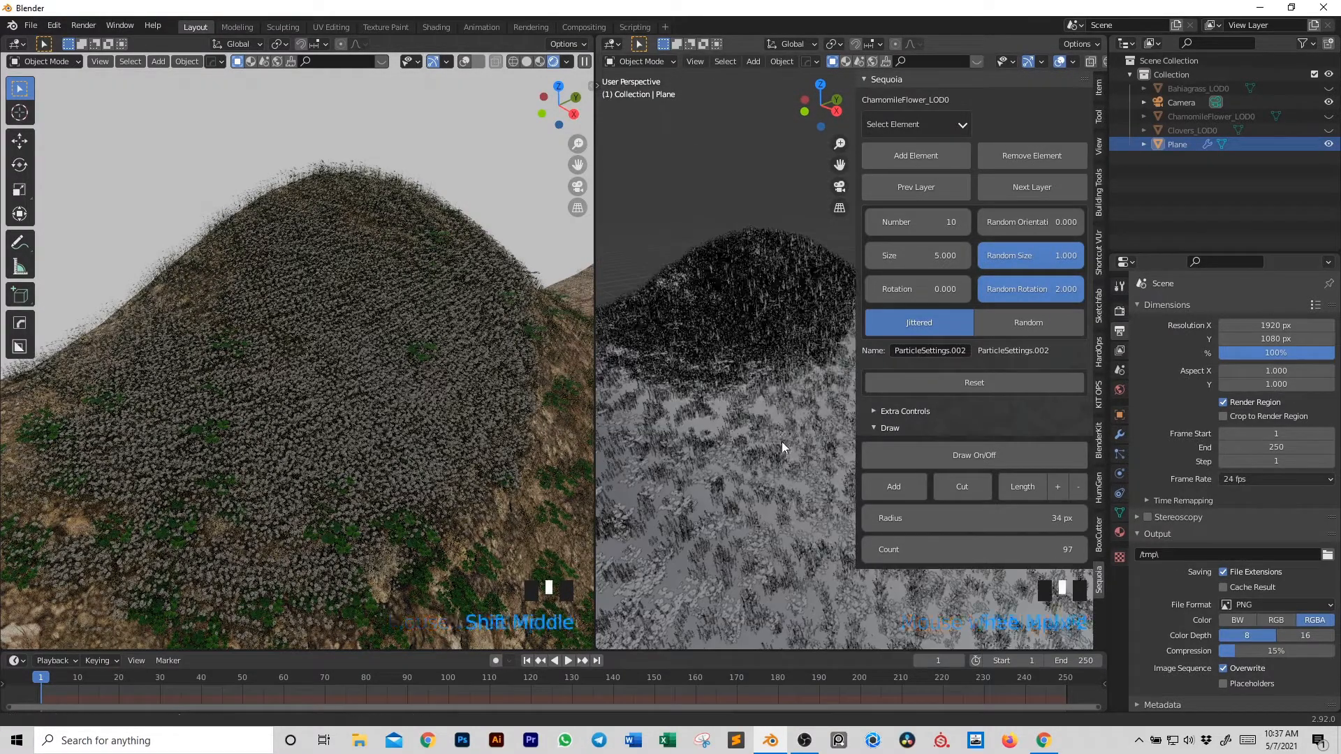
scroll(782, 447, up, 4)
scroll(770, 441, down, 2)
shift+middle_drag(769, 441, 794, 434)
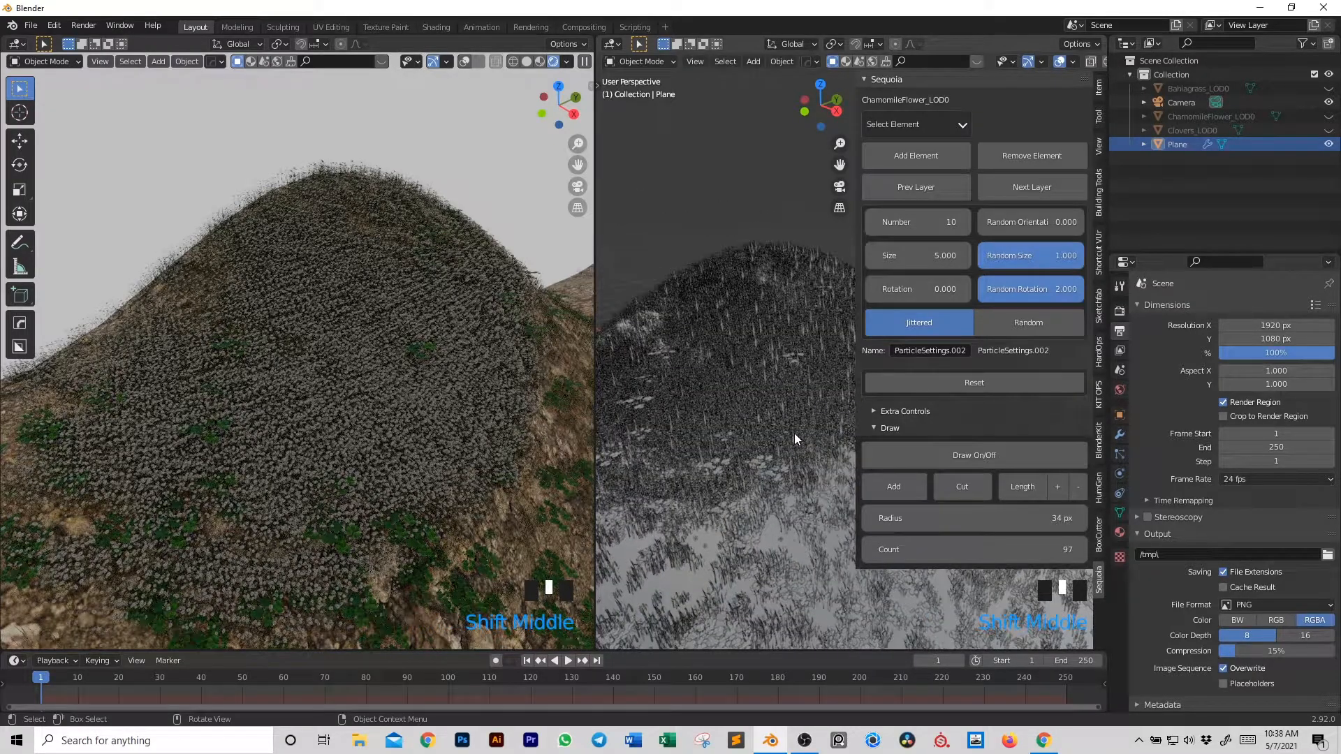
click(1023, 487)
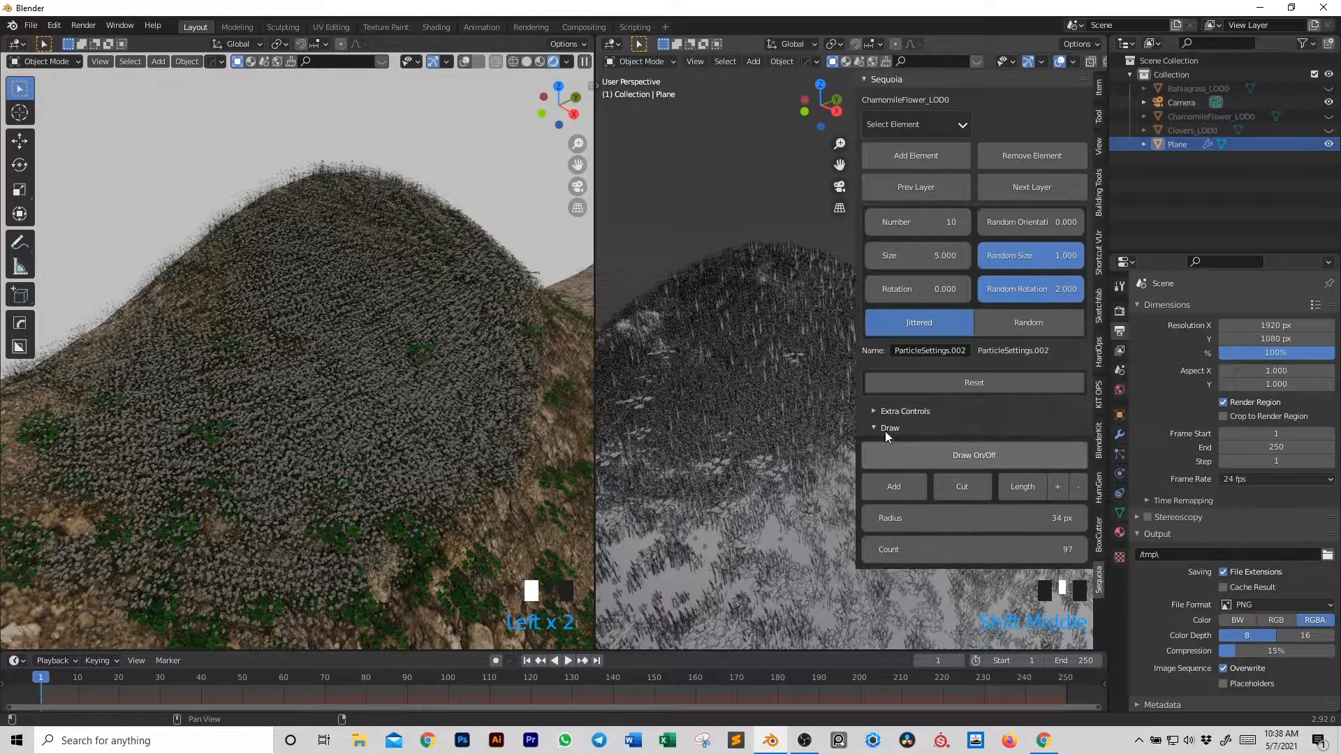
click(972, 457)
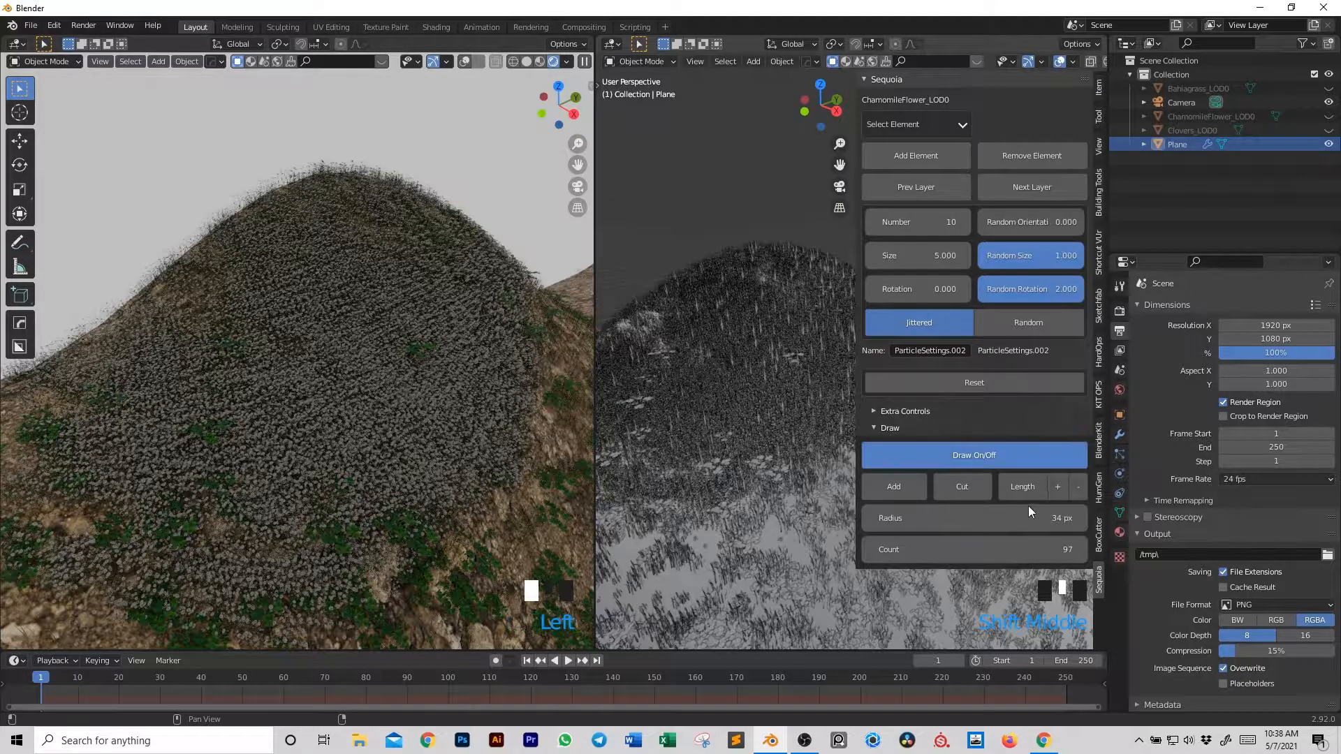
click(1023, 486)
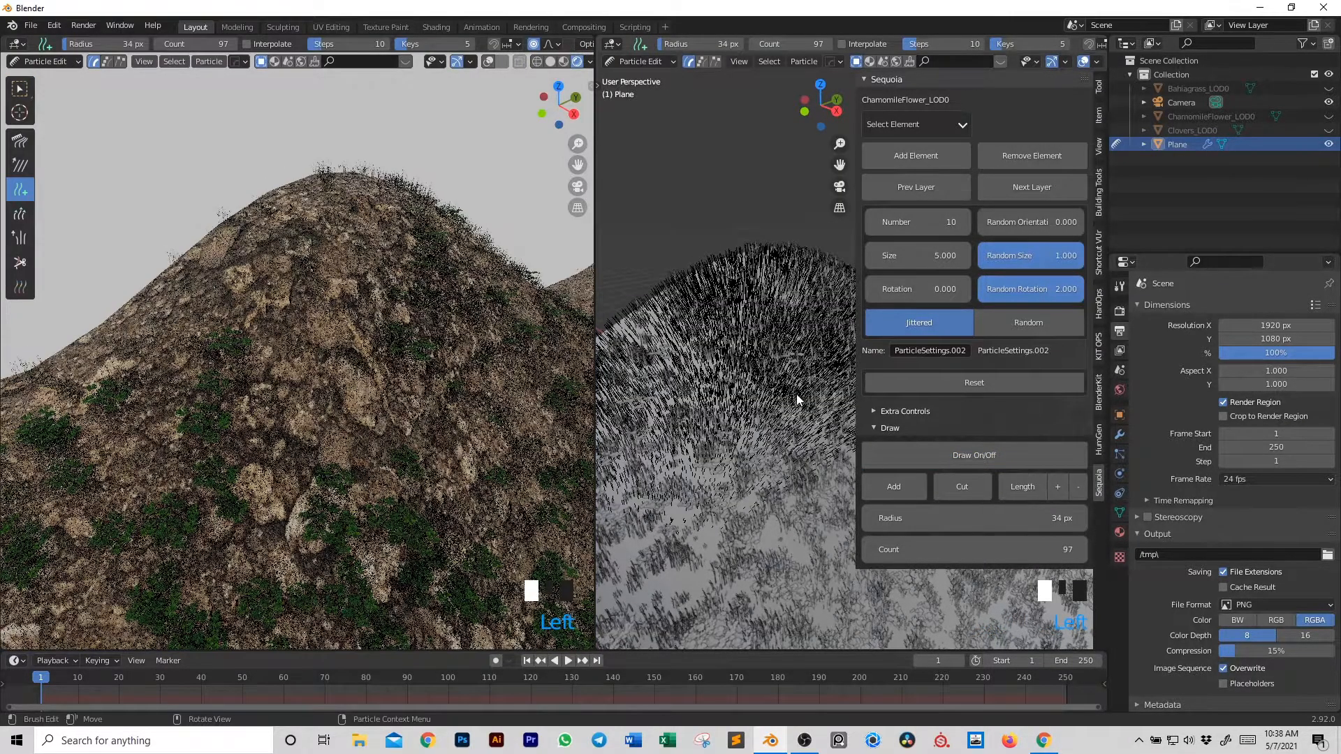
mouse_move(788, 358)
mouse_down()
mouse_move(754, 300)
mouse_move(685, 302)
mouse_move(767, 312)
mouse_up()
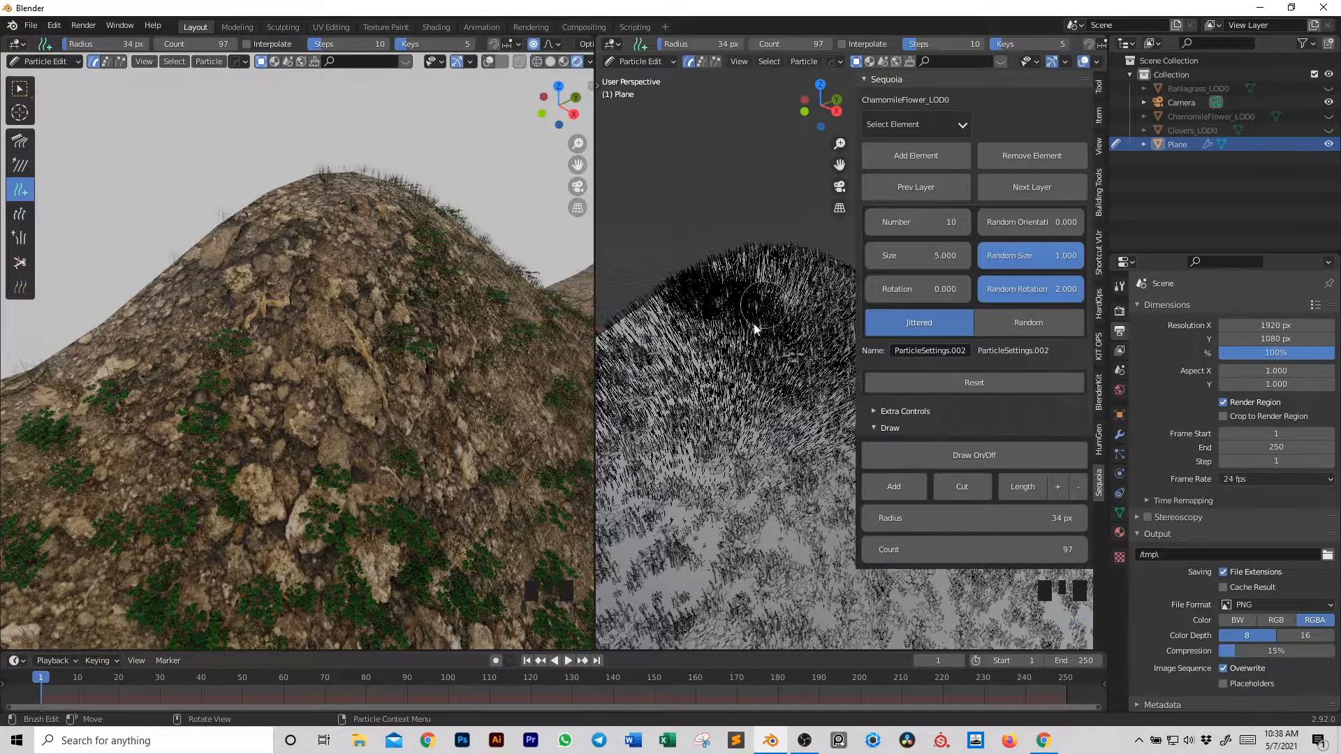
middle_drag(744, 334, 759, 275)
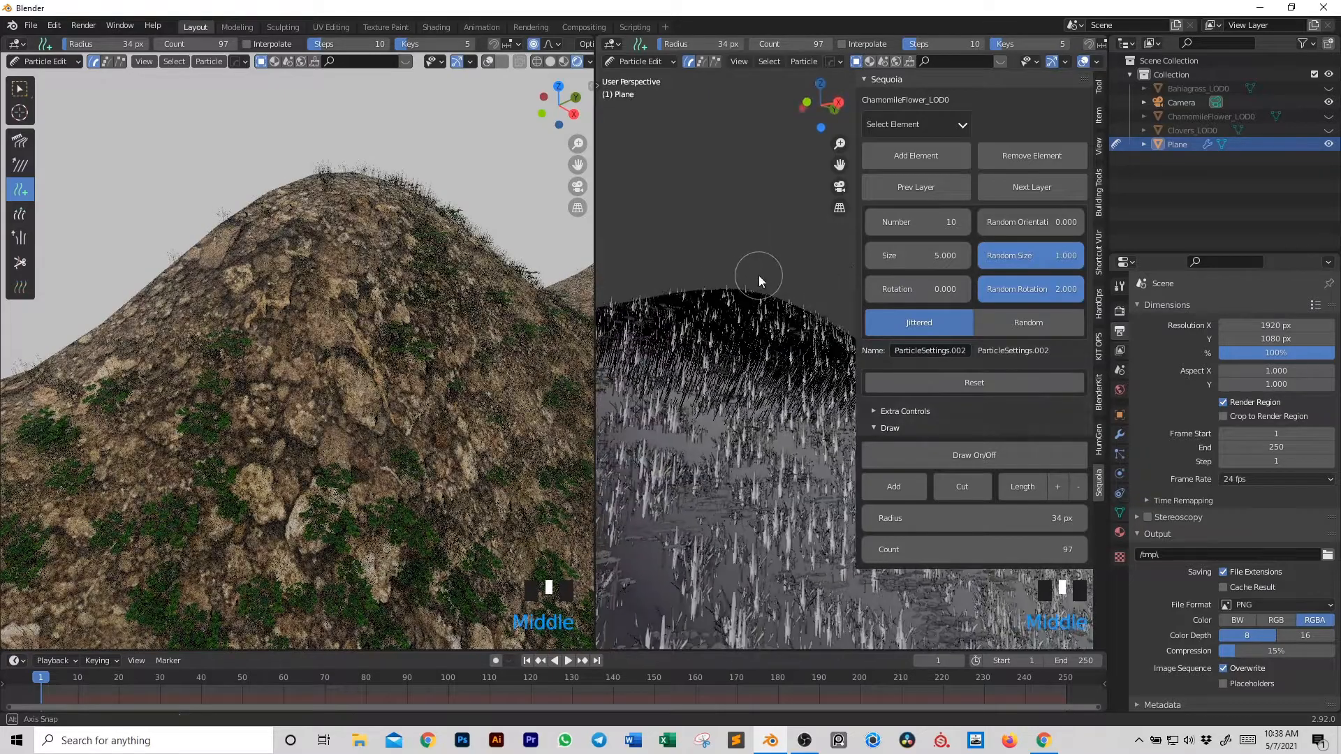
mouse_move(718, 289)
mouse_down()
mouse_move(762, 320)
mouse_move(733, 300)
mouse_up()
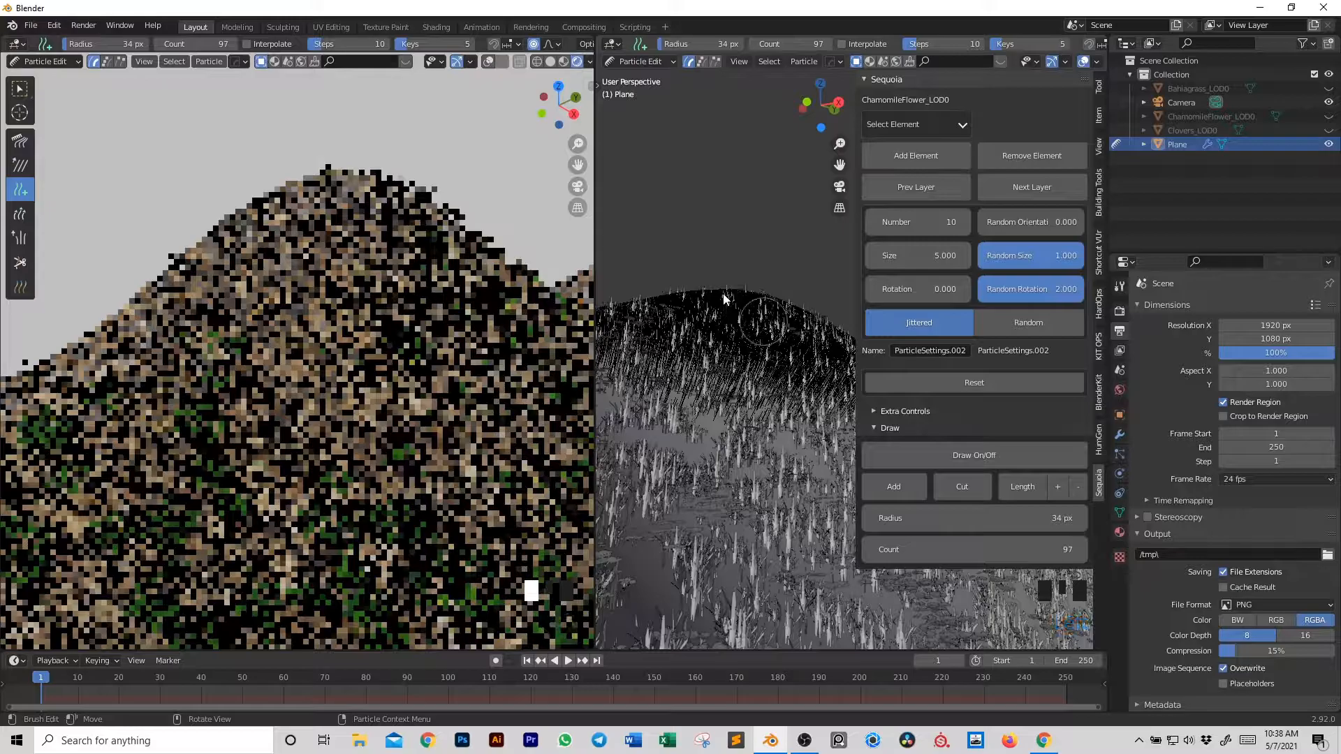
click(978, 455)
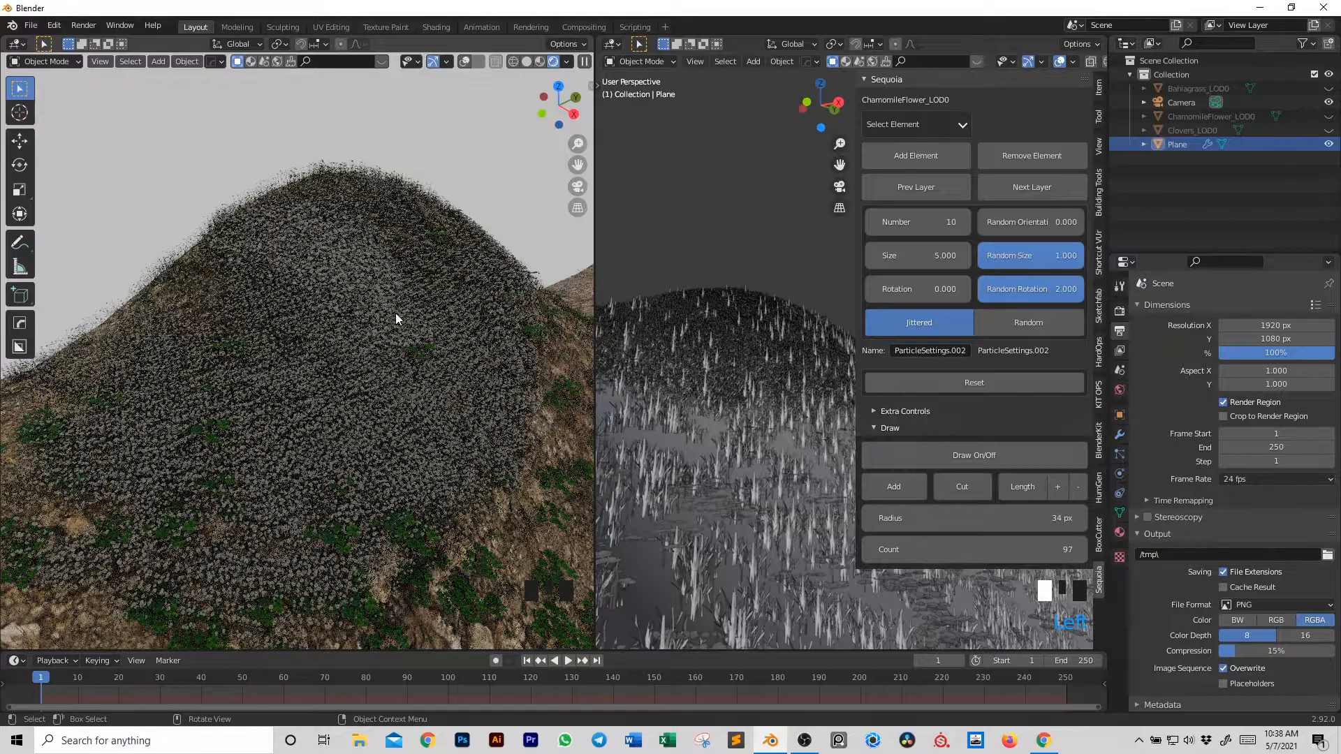
- Set the Chamomile layer's size to 2.5, check the hilltop and return the rendered view to the camera
scroll(811, 312, down, 3)
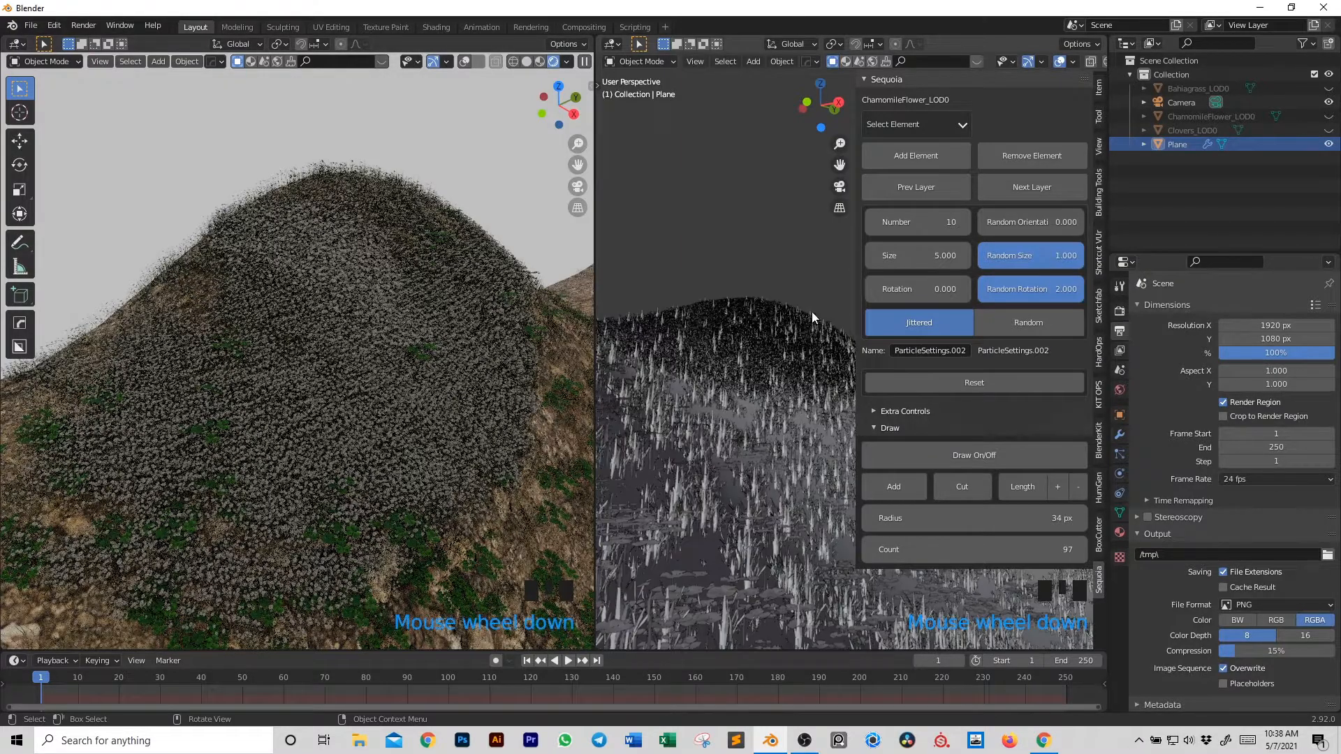
click(909, 223)
click(912, 255)
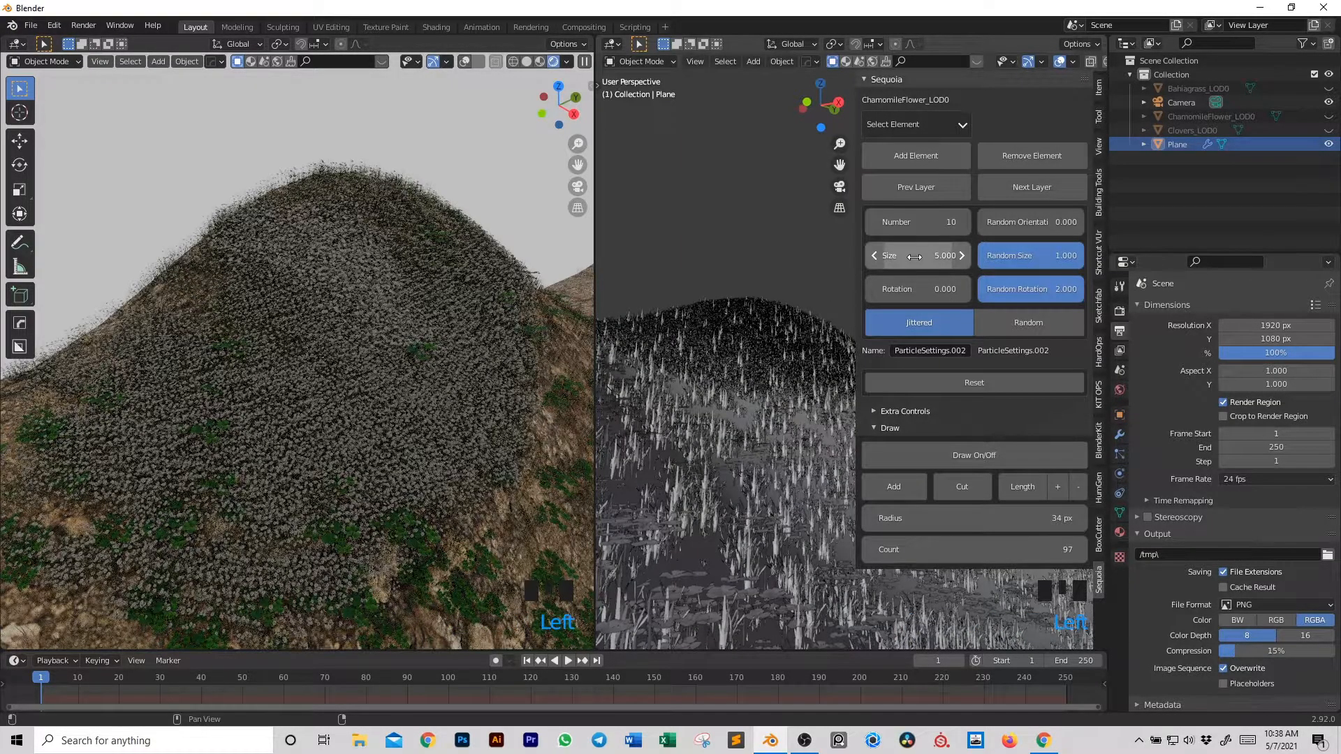
click(914, 256)
text(2.5)
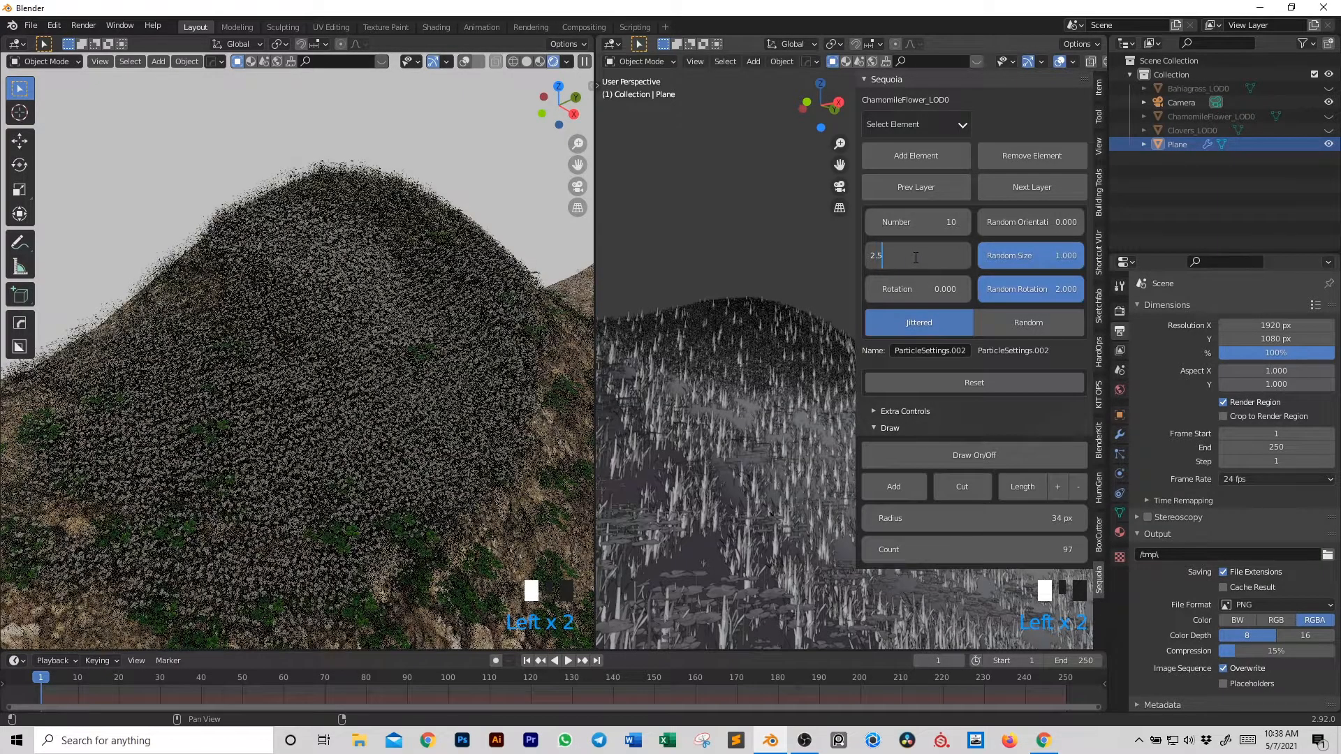
key(Return)
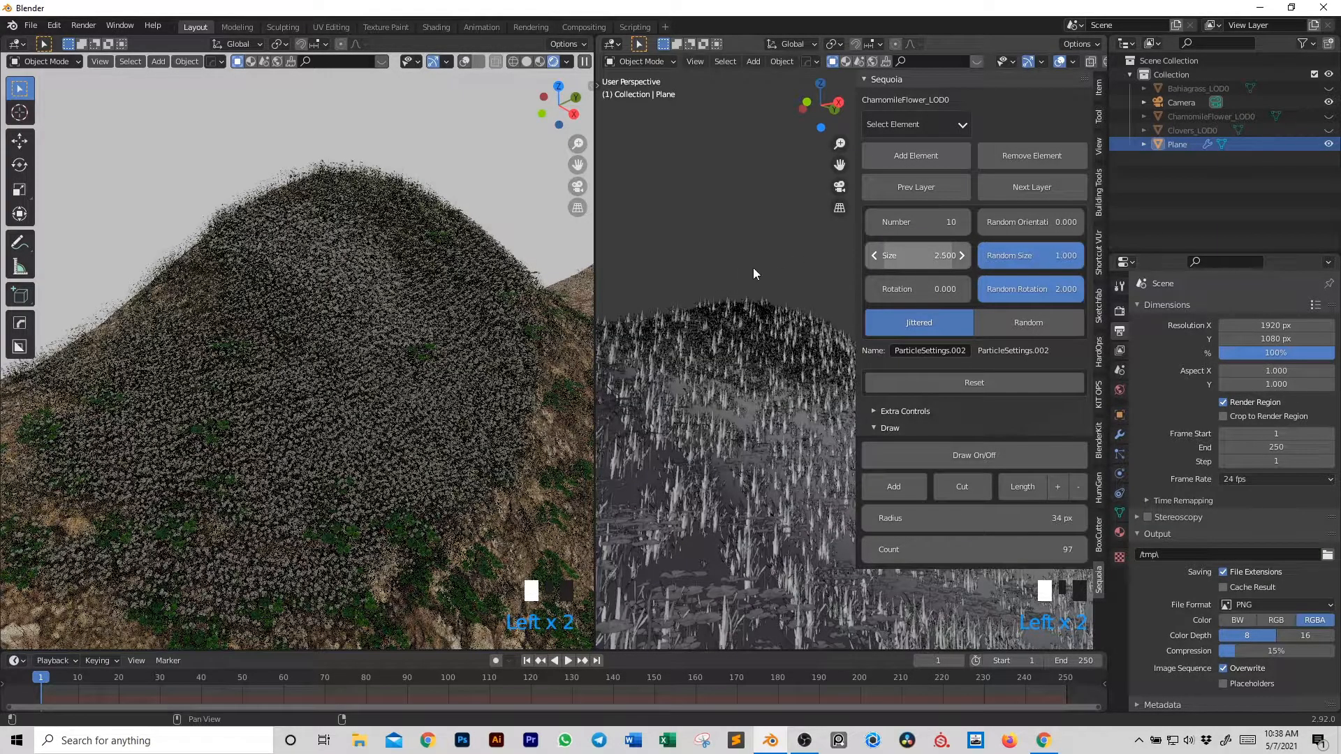
middle_drag(350, 368, 372, 347)
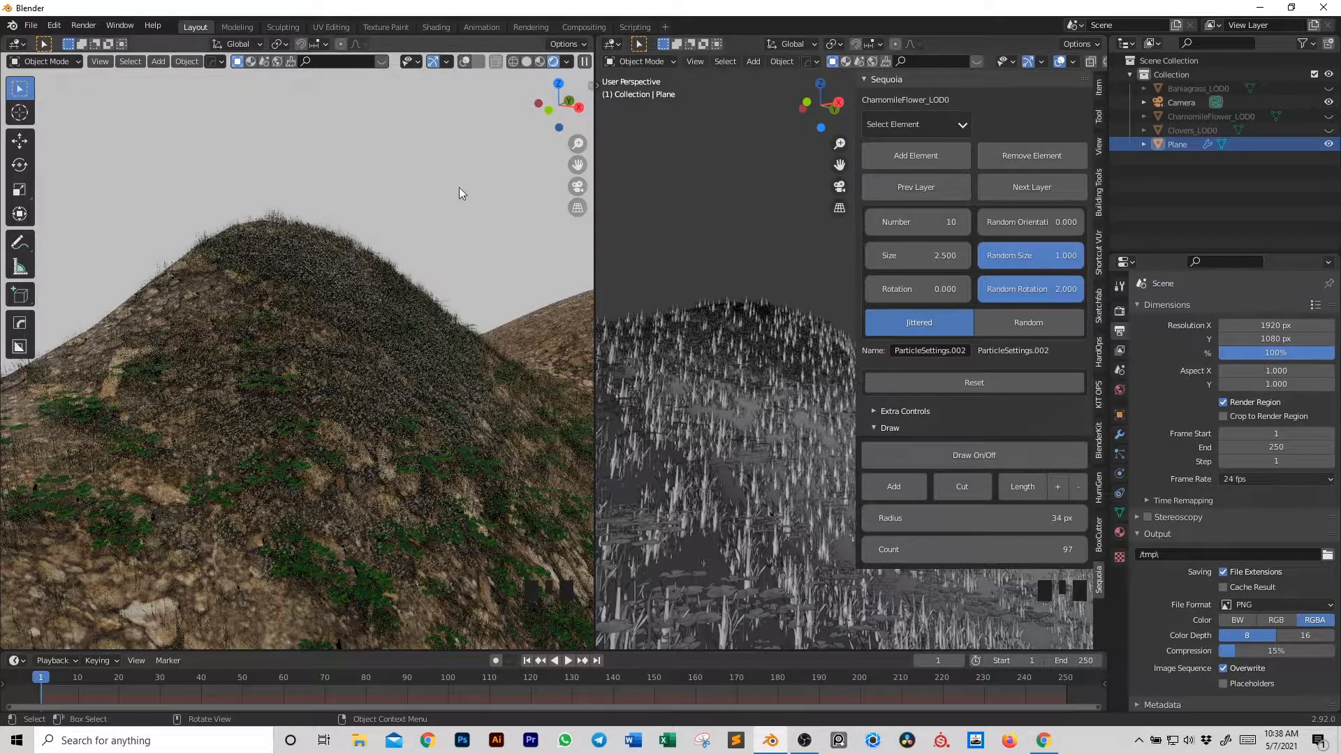
key(KP_0)
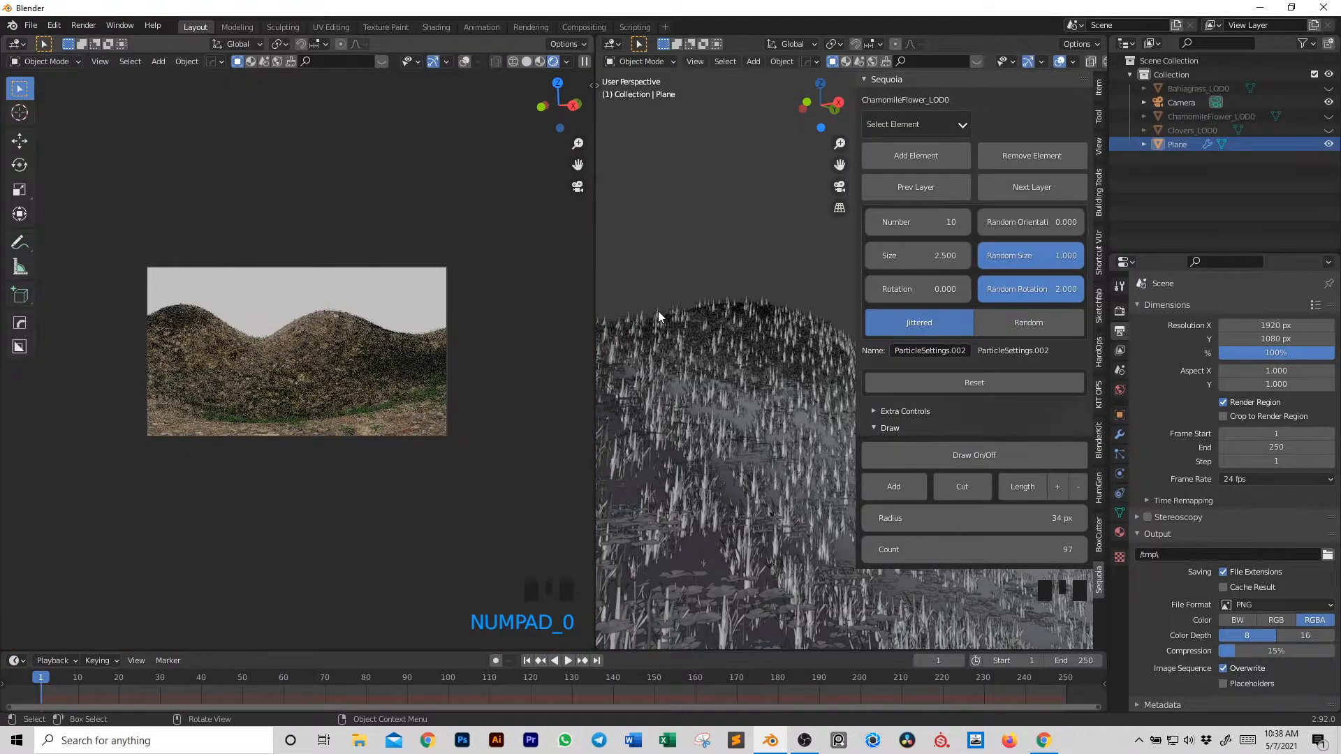
- Create a new vegetation layer and add the Elm 1 tree from Trees Collection 1 to the terrain
click(964, 127)
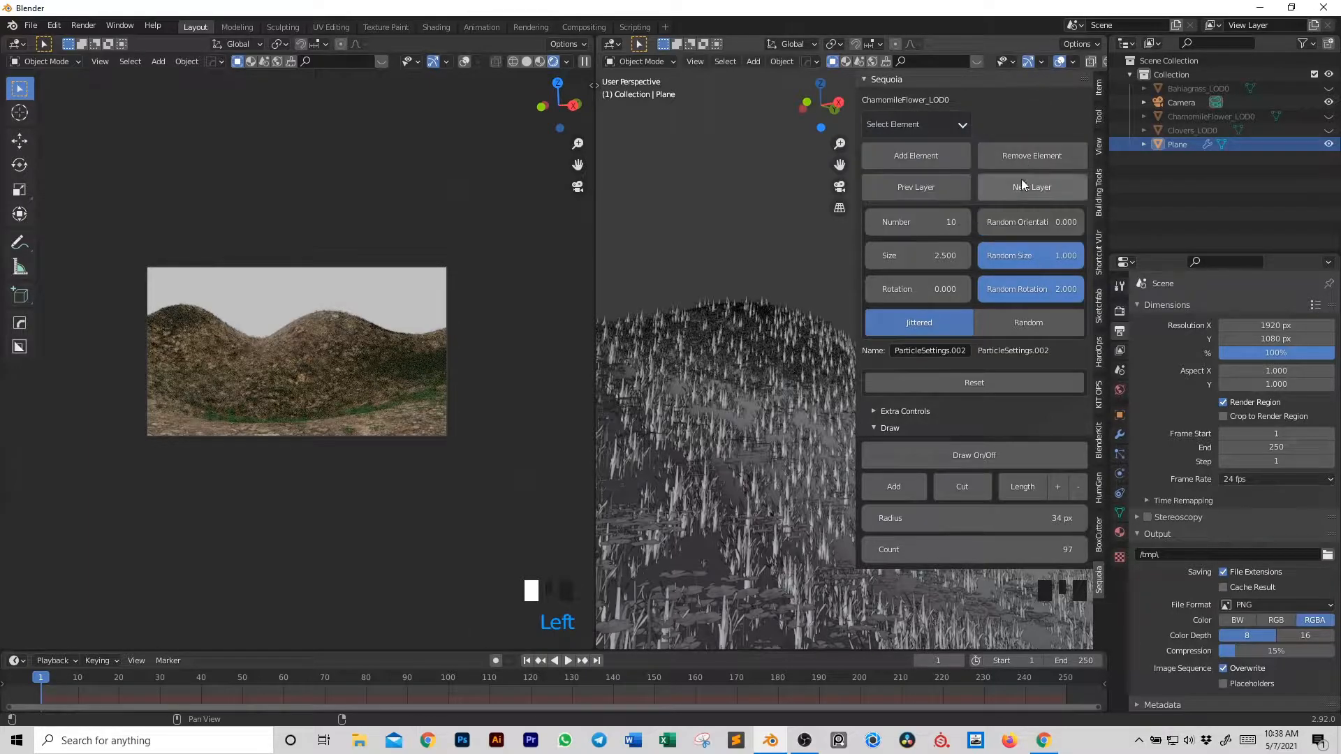
click(1022, 180)
click(957, 129)
mouse_move(941, 162)
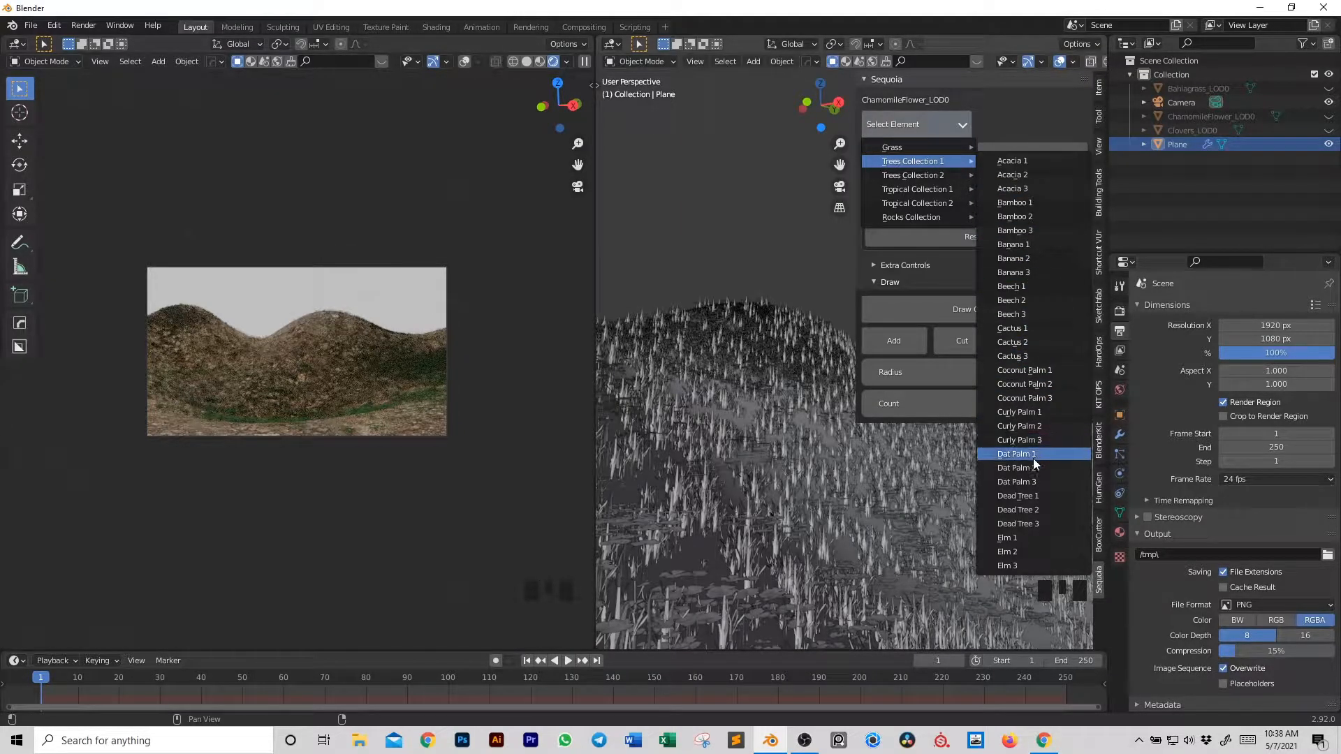
click(1029, 538)
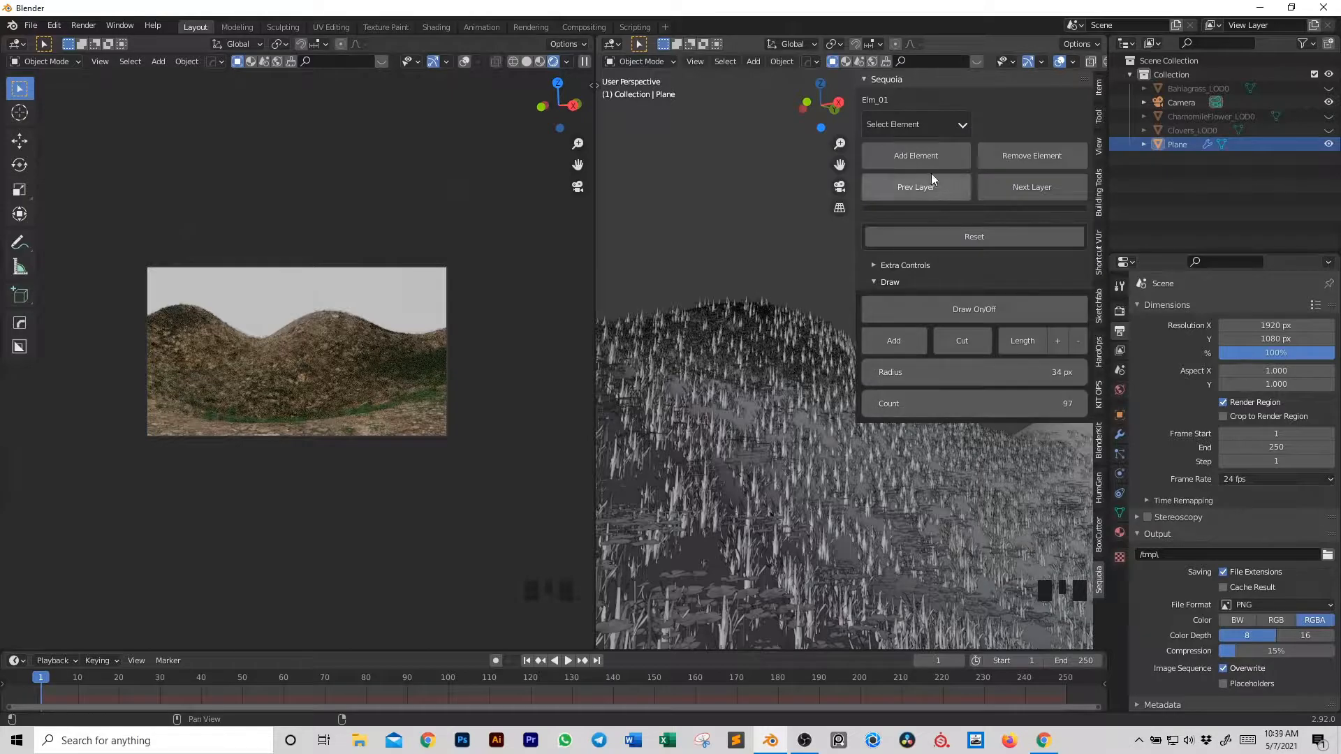
click(914, 155)
click(889, 196)
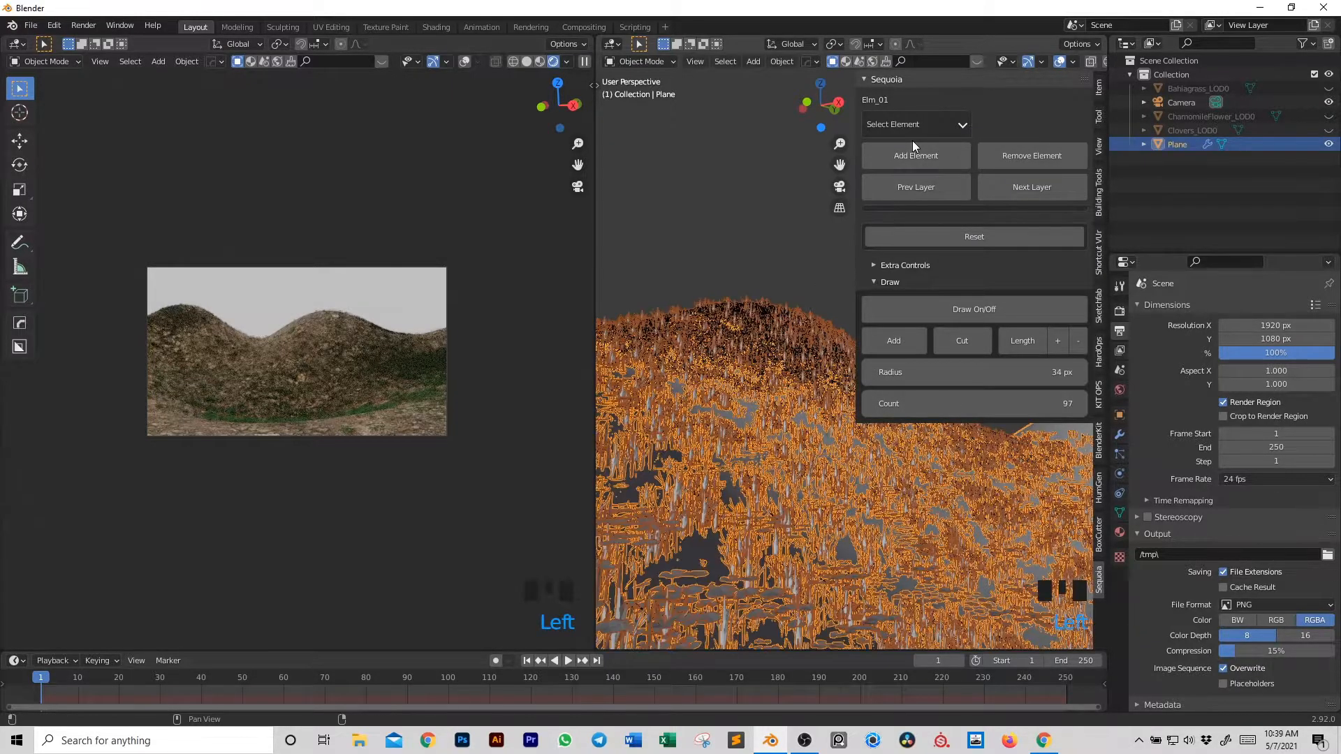
click(730, 273)
- Raise the number of Elm trees on the terrain to 183
scroll(743, 289, down, 6)
scroll(742, 289, down, 2)
middle_drag(773, 401, 350, 313)
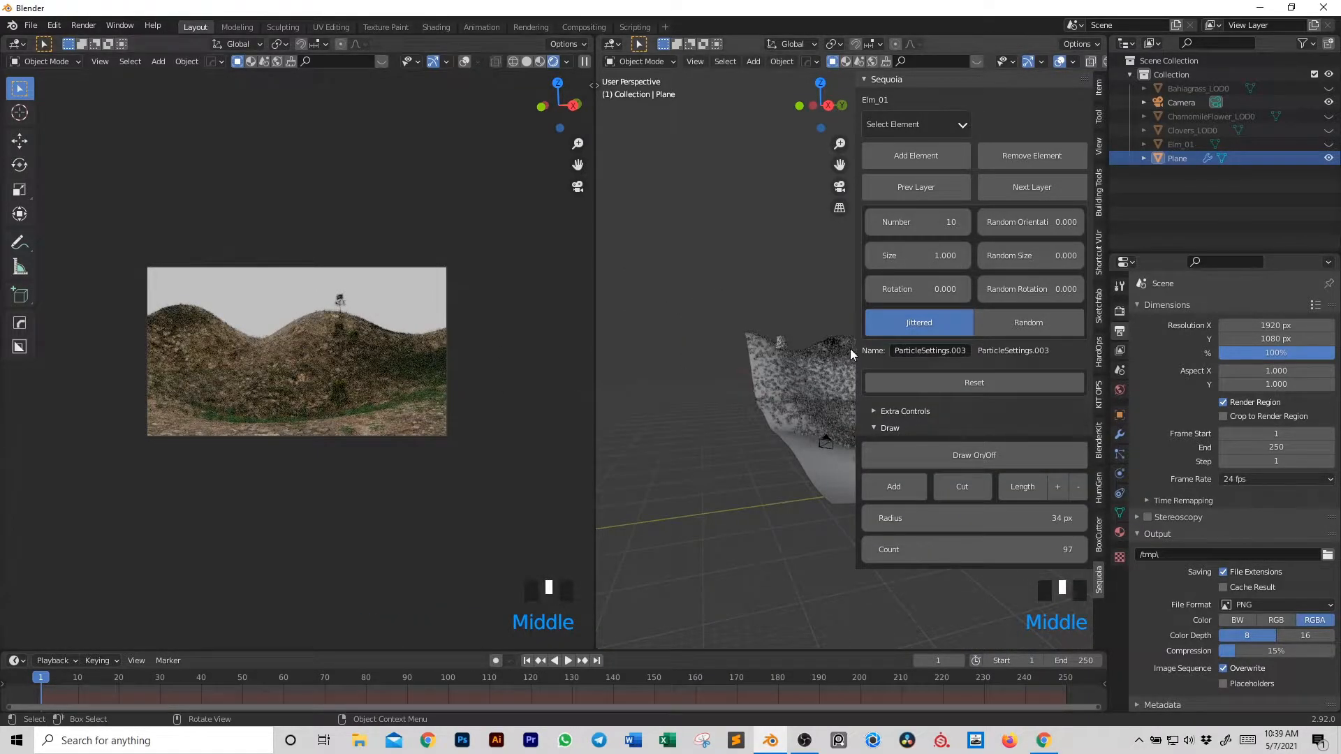
shift+middle_drag(726, 369, 907, 241)
scroll(726, 395, down, 2)
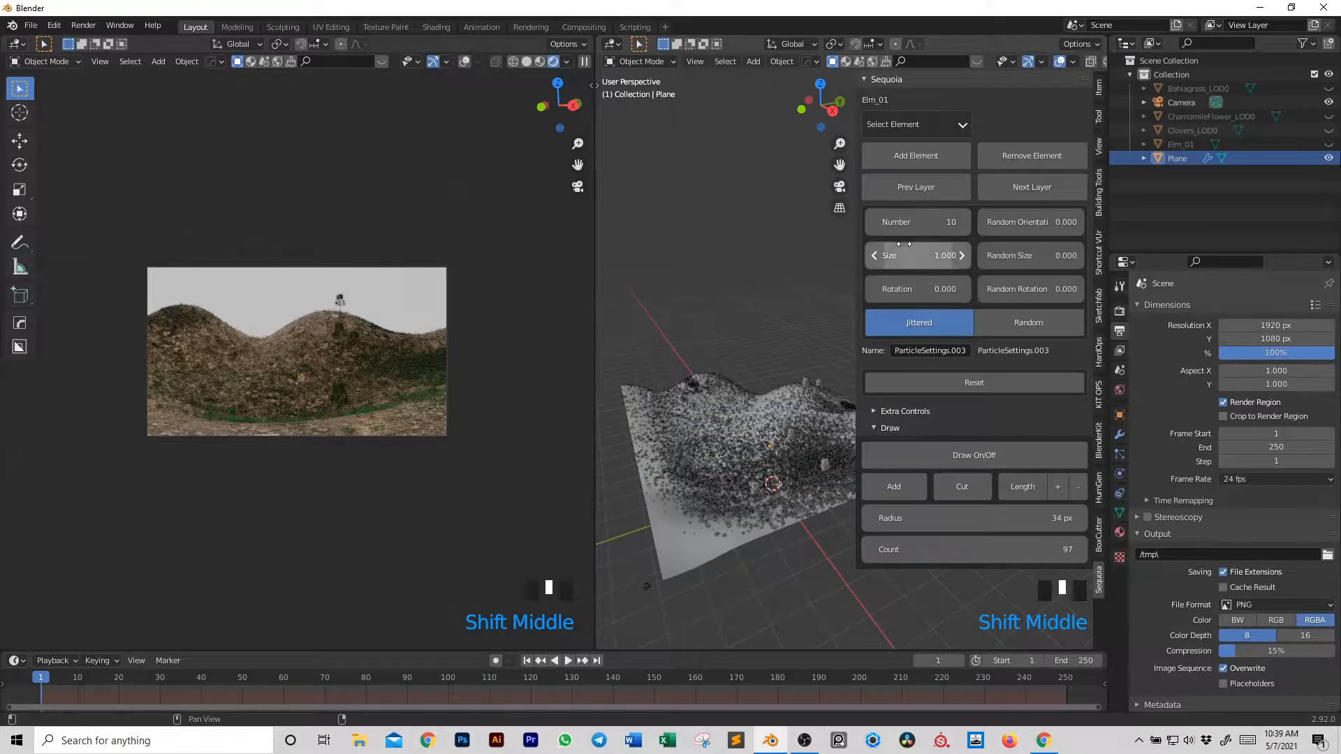
click(908, 222)
drag(908, 222, 1040, 222)
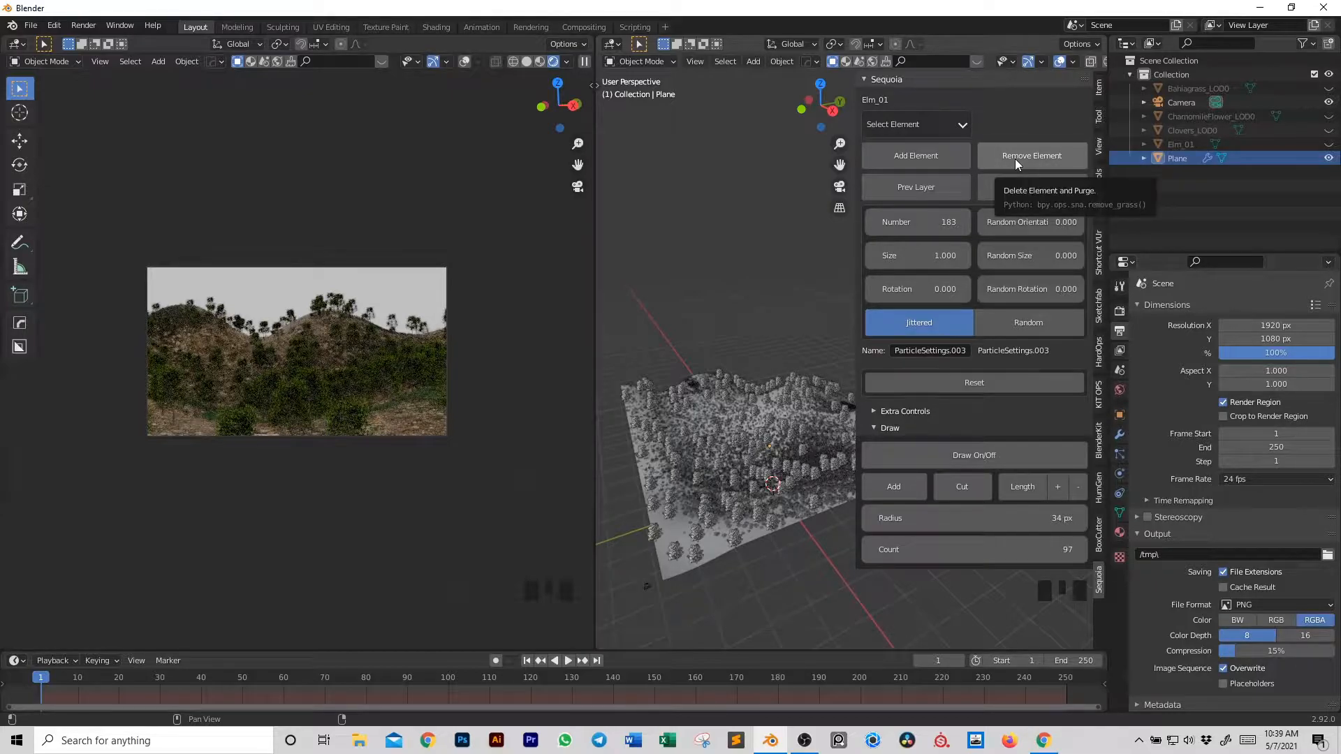
- Remove the Elm element, purge its unused data, and add Elm 1 again on a new layer
click(1016, 158)
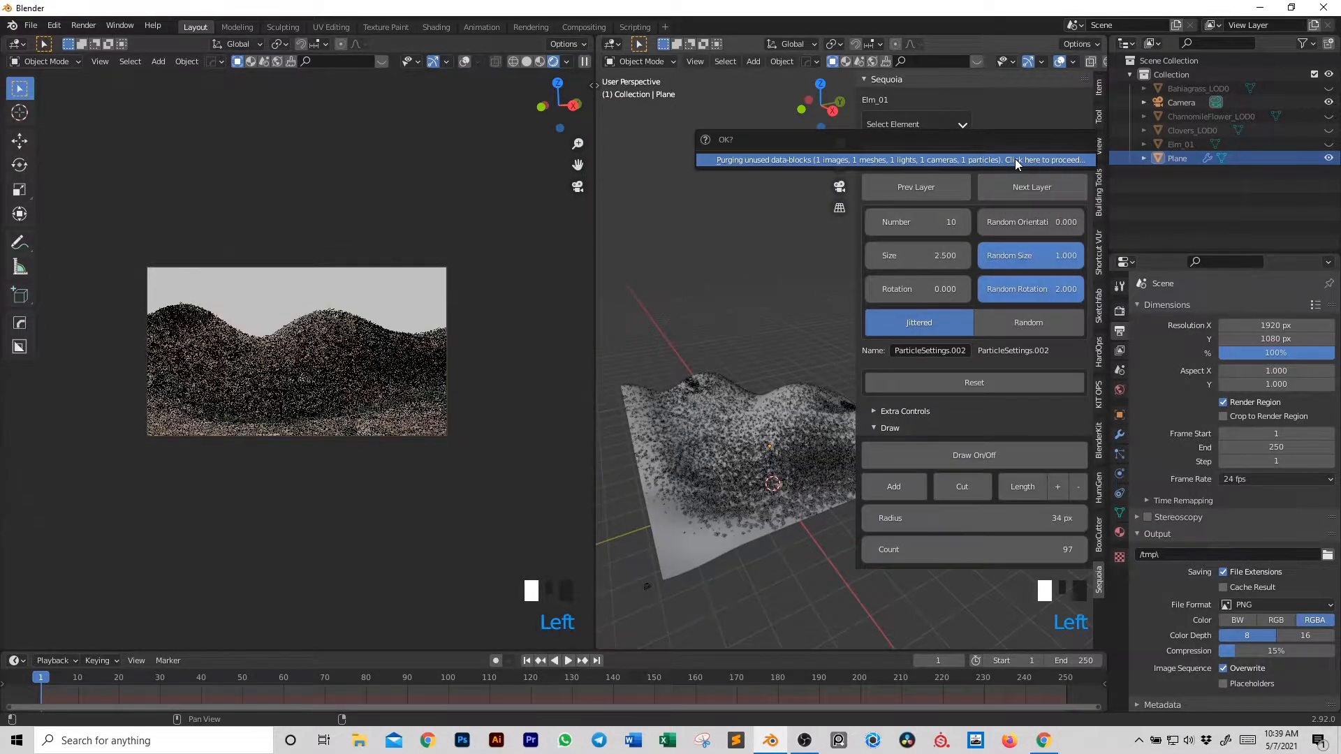
click(1016, 159)
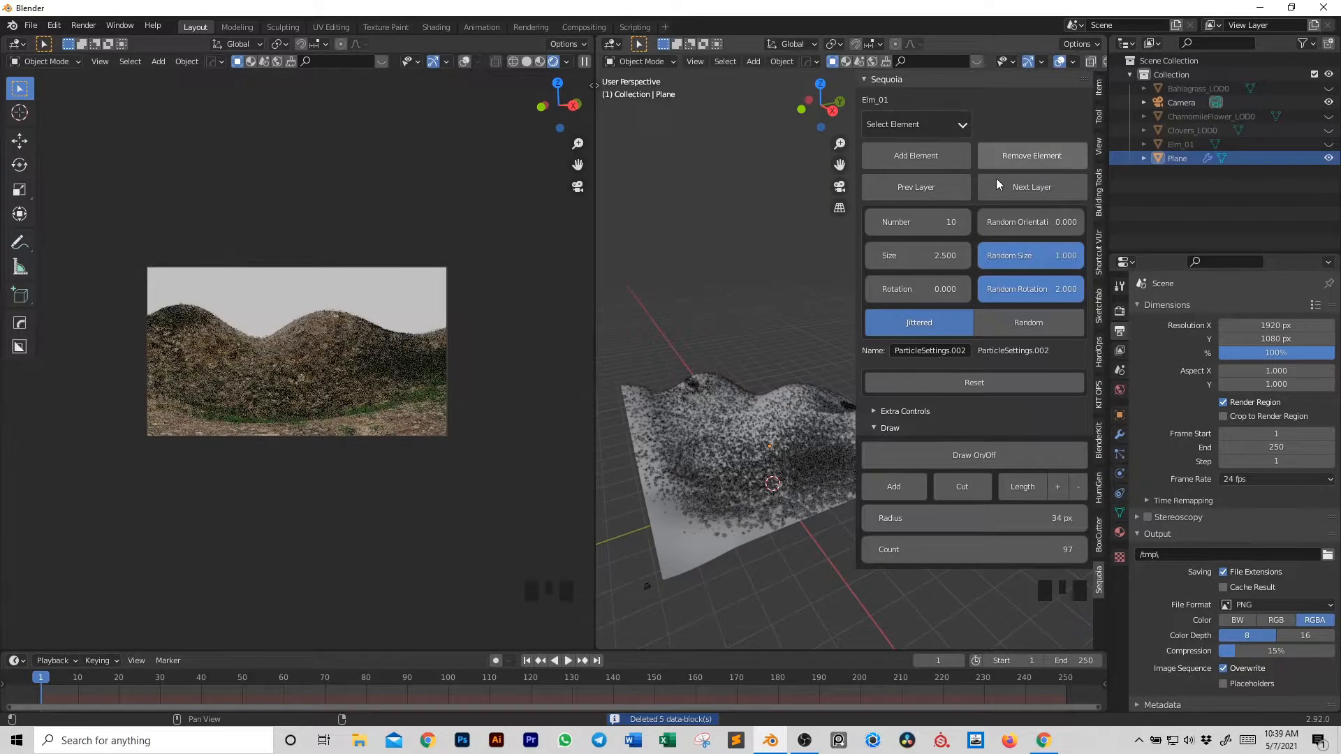
click(998, 184)
click(918, 160)
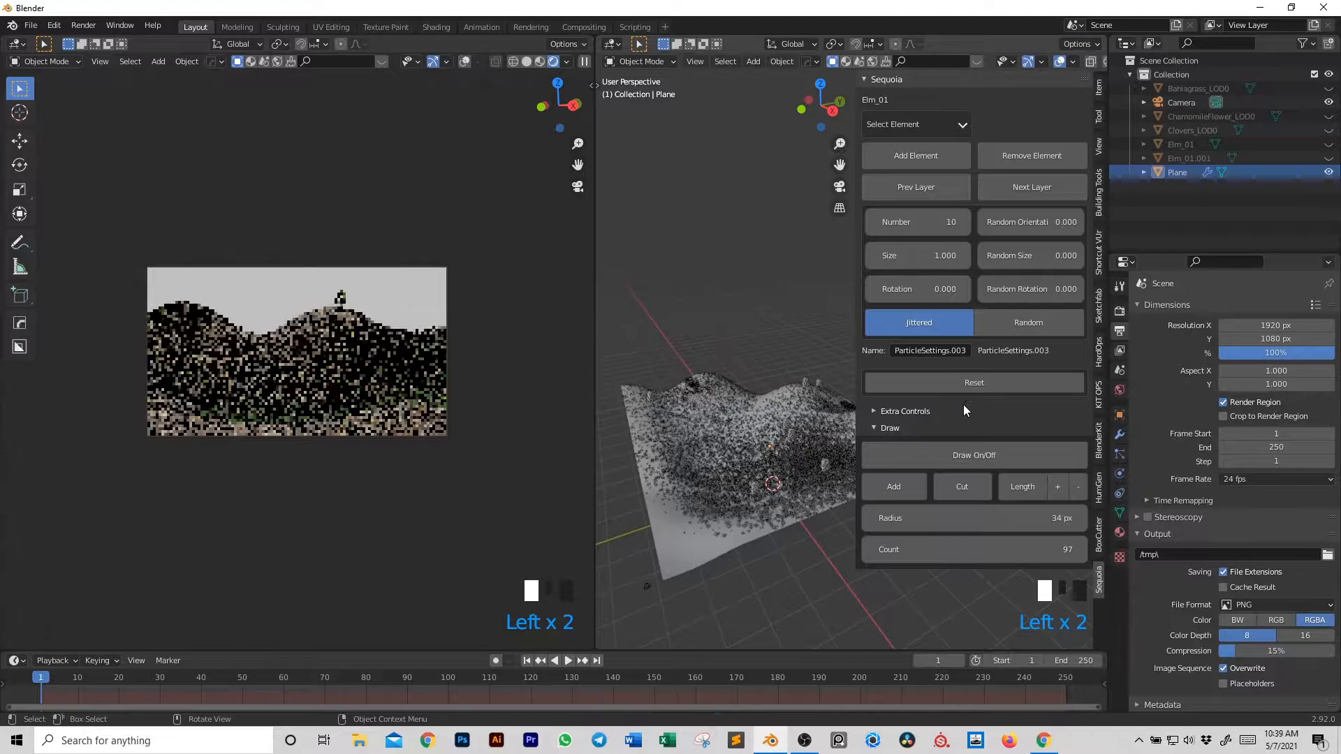
- Paint Elm trees densely over the hills and the foreground of the terrain in draw mode, then leave draw mode
click(948, 455)
mouse_move(732, 408)
mouse_down()
mouse_move(683, 417)
mouse_move(673, 509)
mouse_move(689, 590)
mouse_move(680, 571)
mouse_up()
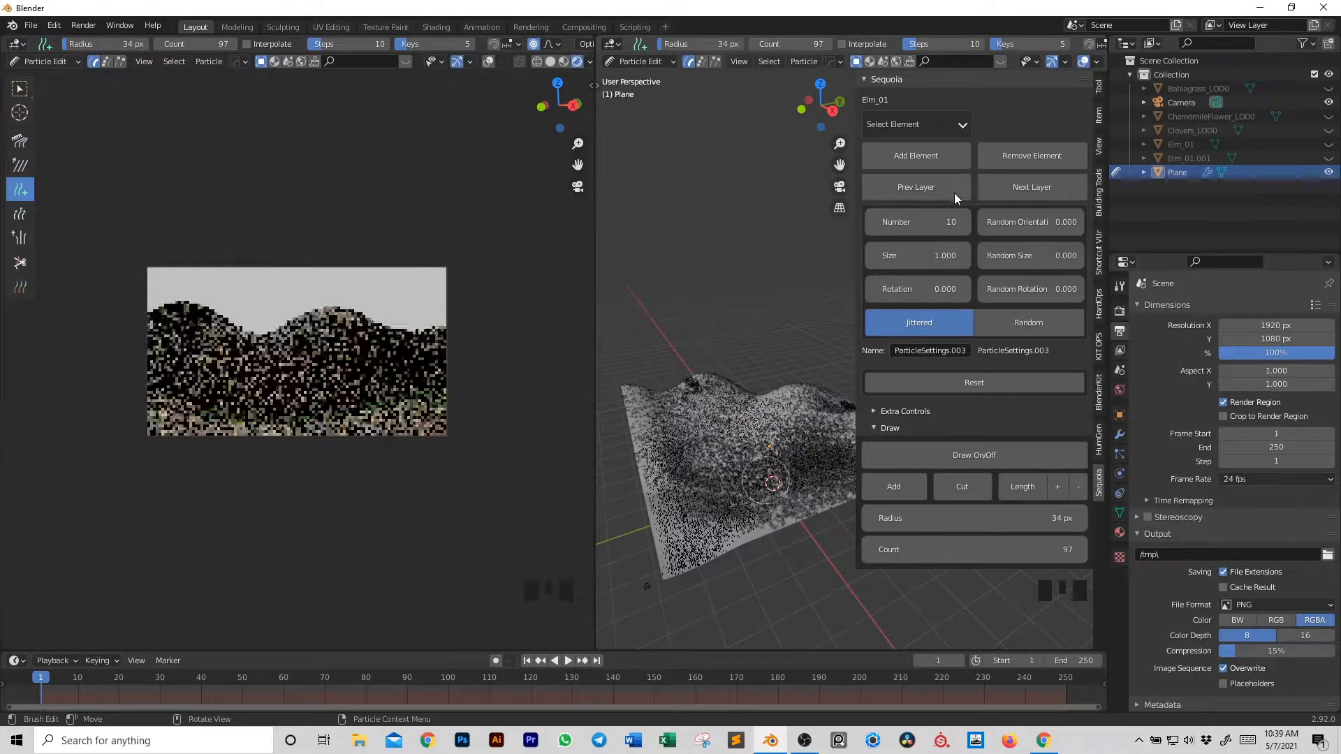
click(941, 453)
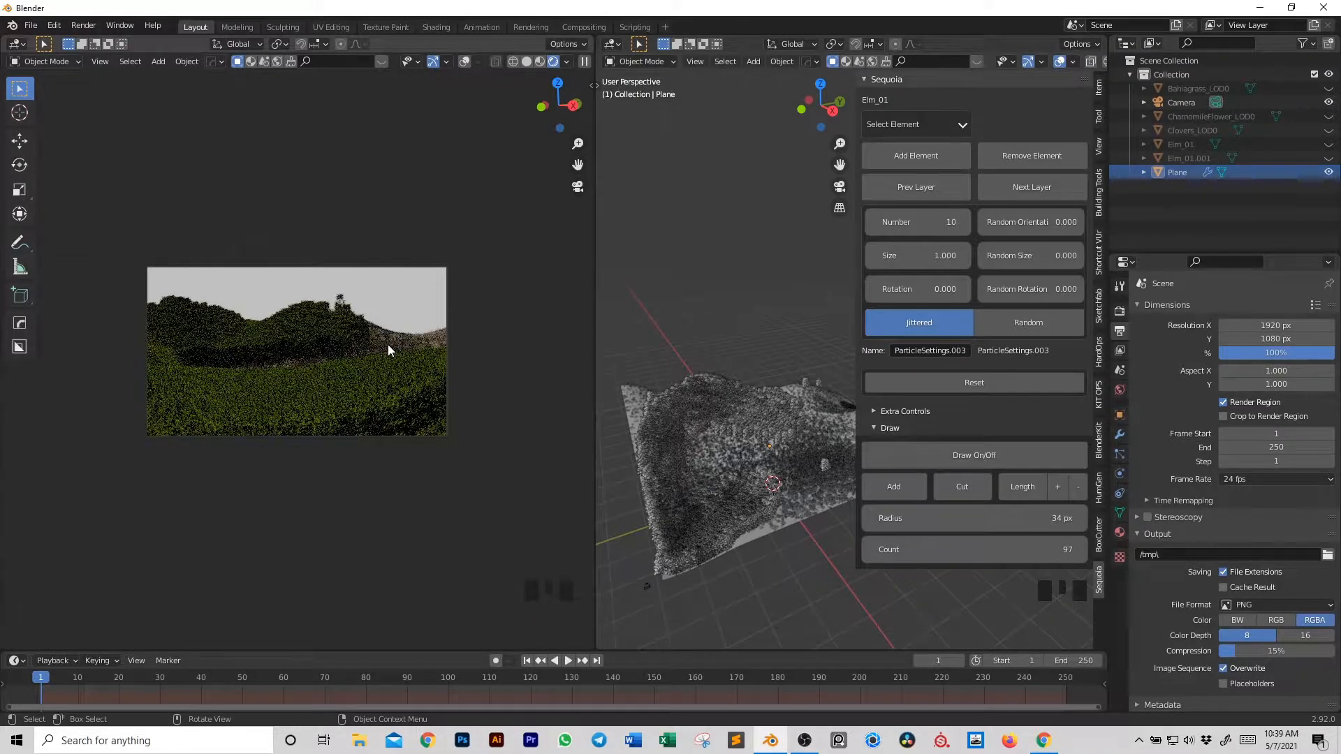
- Set the Elm layer's random size to 1.000 and random rotation to 2.000
middle_drag(663, 431, 750, 414)
drag(1041, 254, 1084, 255)
drag(1007, 292, 1084, 292)
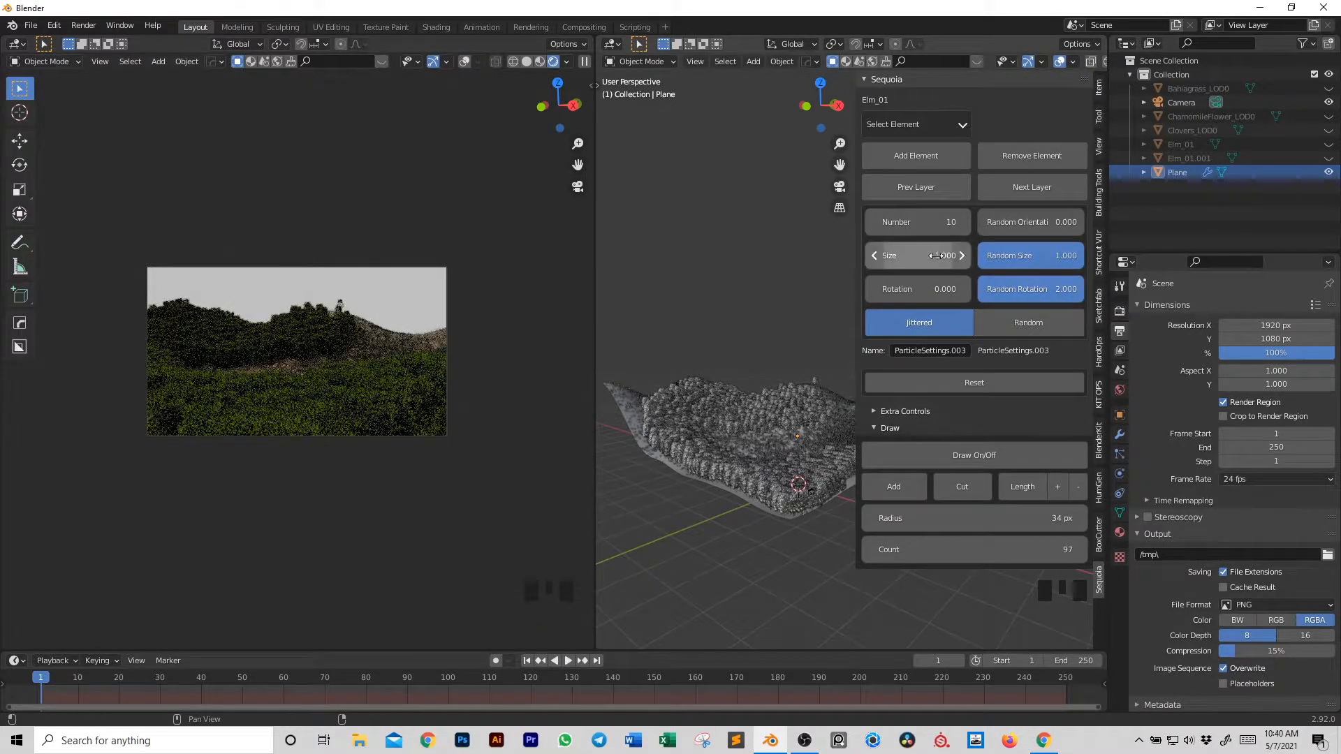
- Lower the Elm layer's number to 5
click(872, 223)
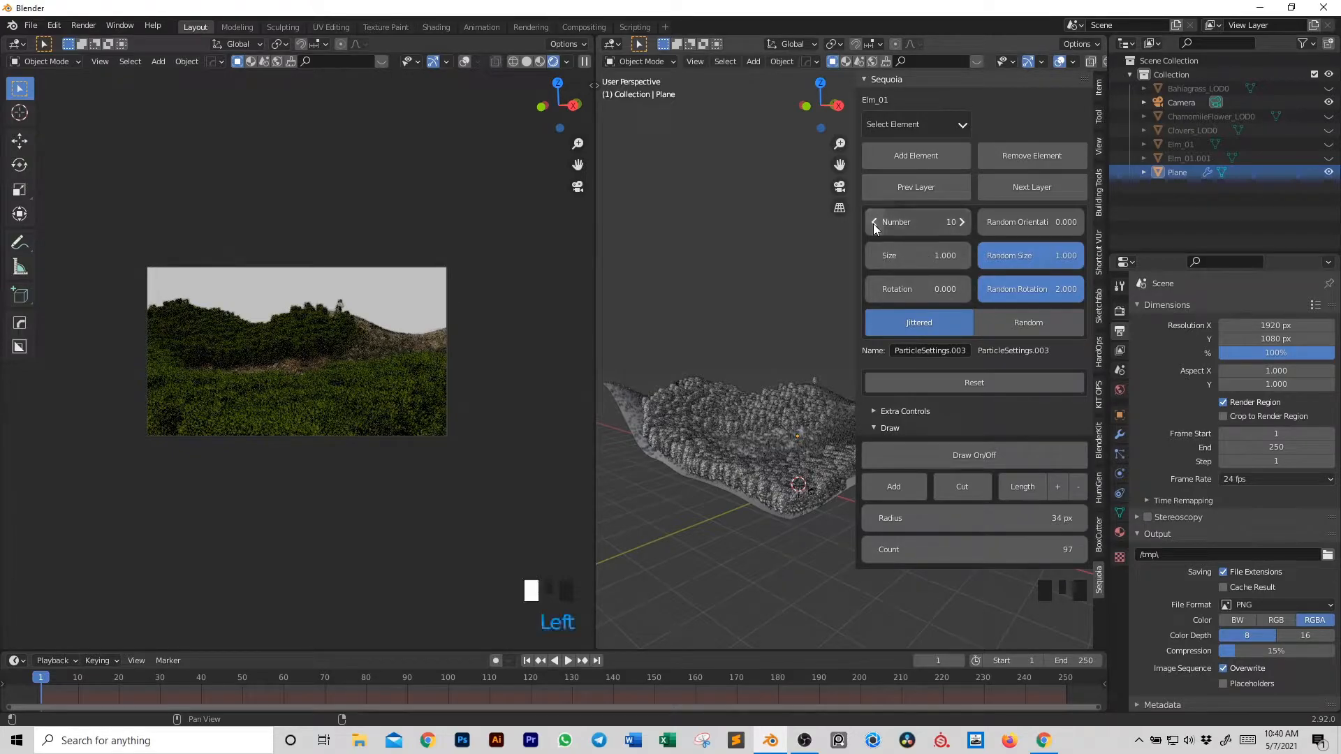
click(873, 224)
click(873, 223)
click(873, 223)
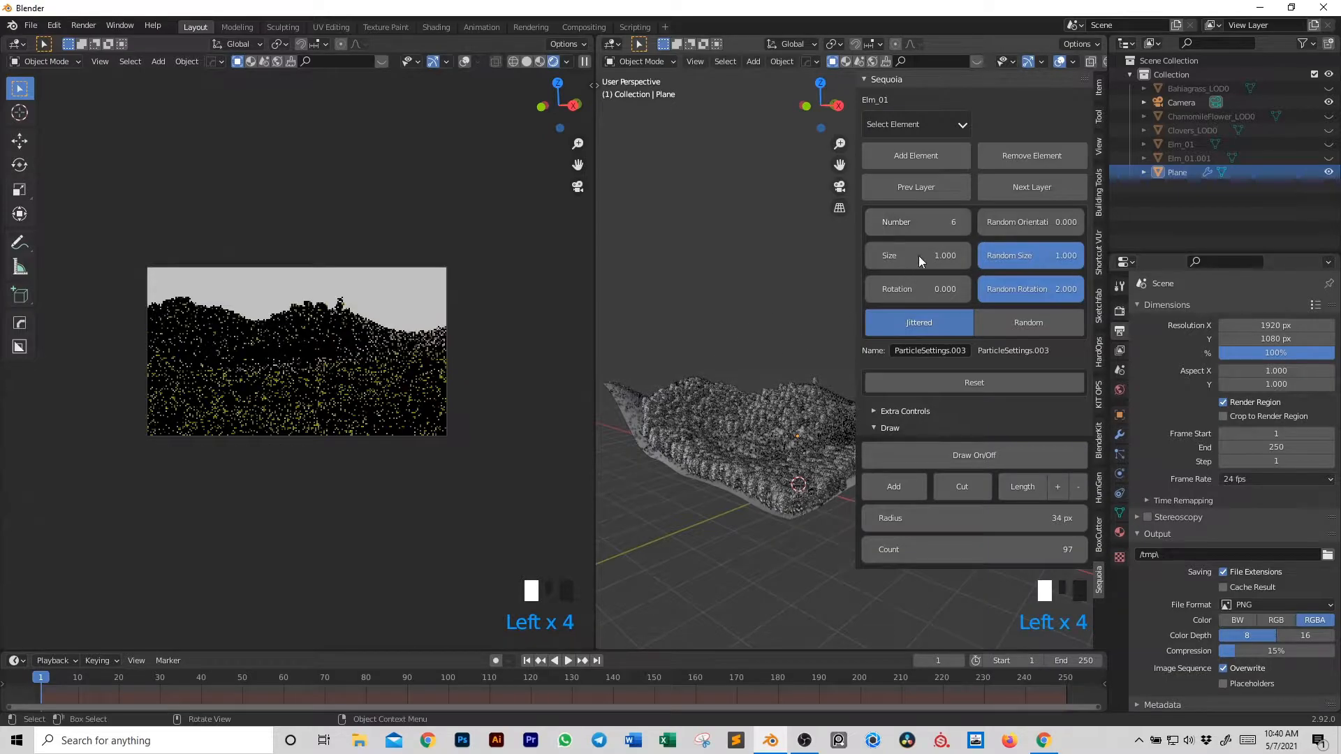
click(873, 224)
click(873, 224)
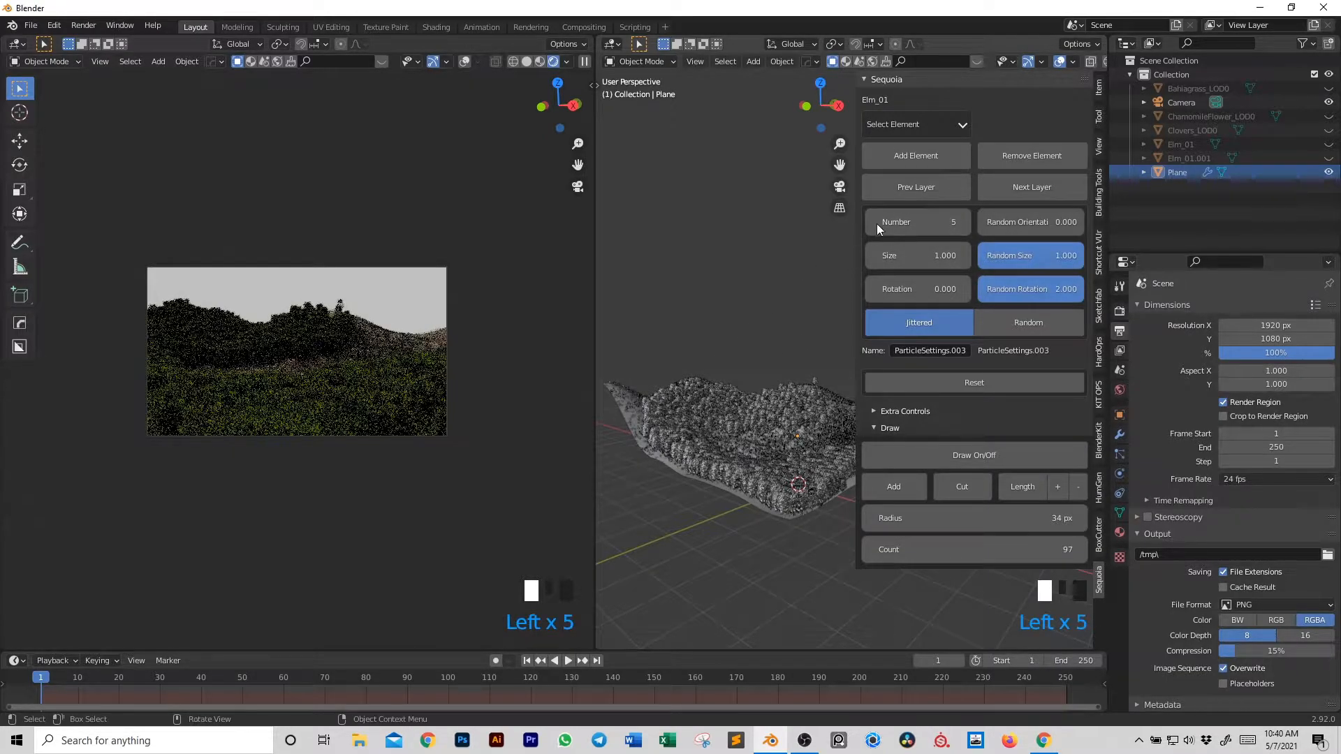
- Set the Elm layer's size to 0.500
middle_drag(716, 471, 606, 490)
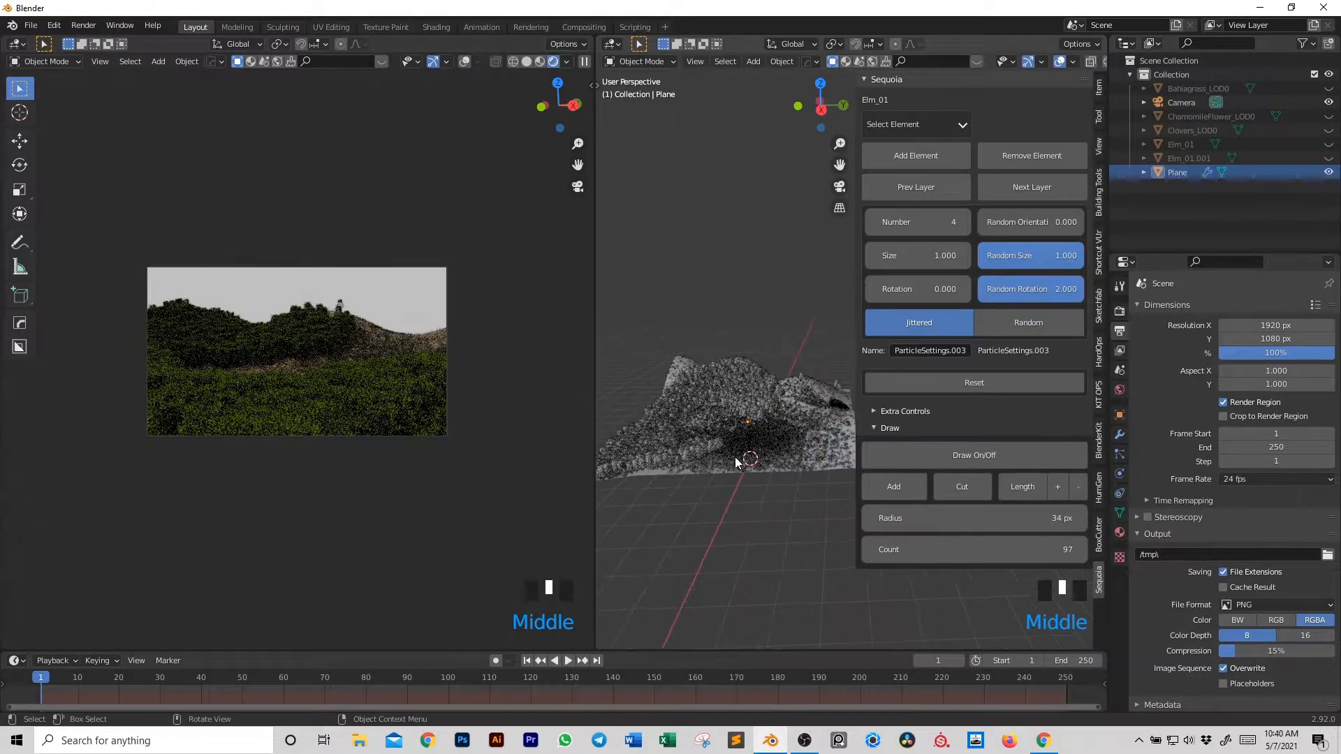
click(898, 256)
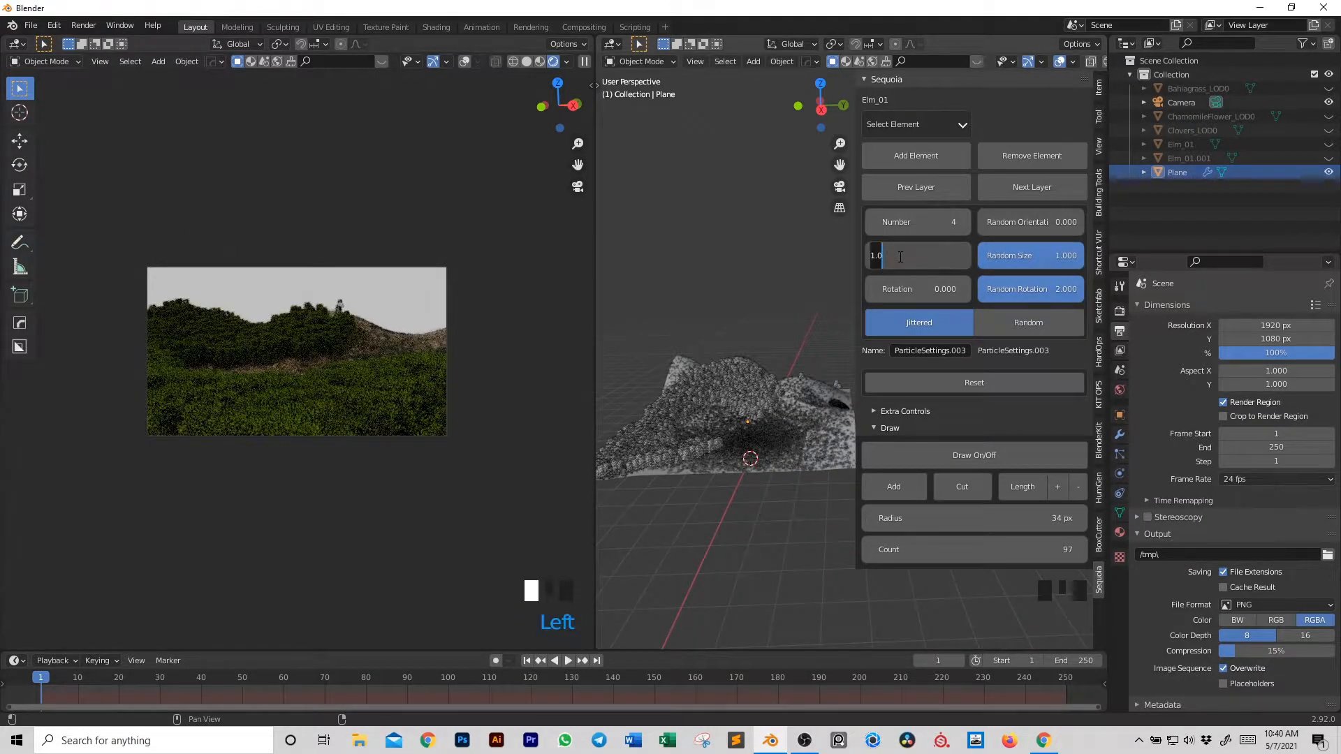
text(.5)
key(Return)
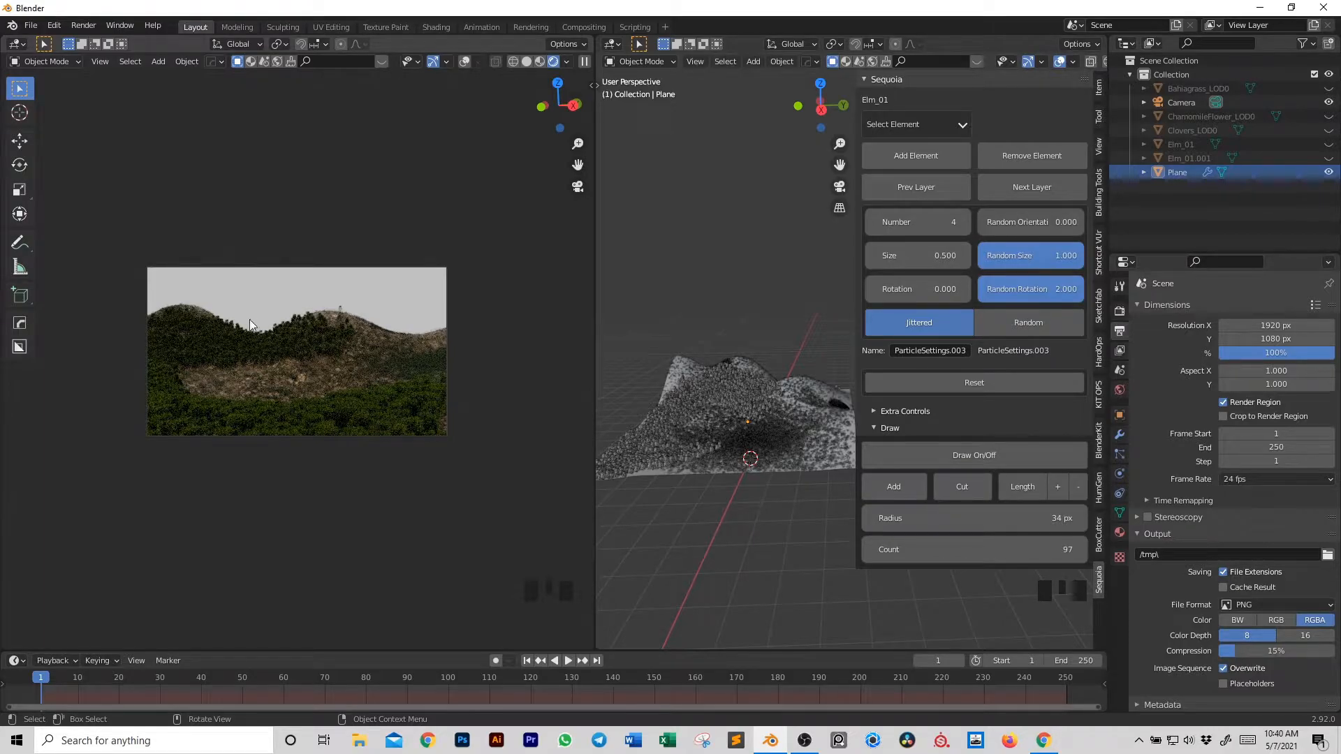
- Move on to a new layer and add the Fir_01 tree from the tree collections as its element
middle_drag(700, 446, 760, 465)
scroll(721, 417, up, 3)
middle_drag(720, 417, 731, 416)
scroll(684, 466, up, 1)
shift+middle_drag(684, 466, 763, 432)
scroll(760, 428, down, 2)
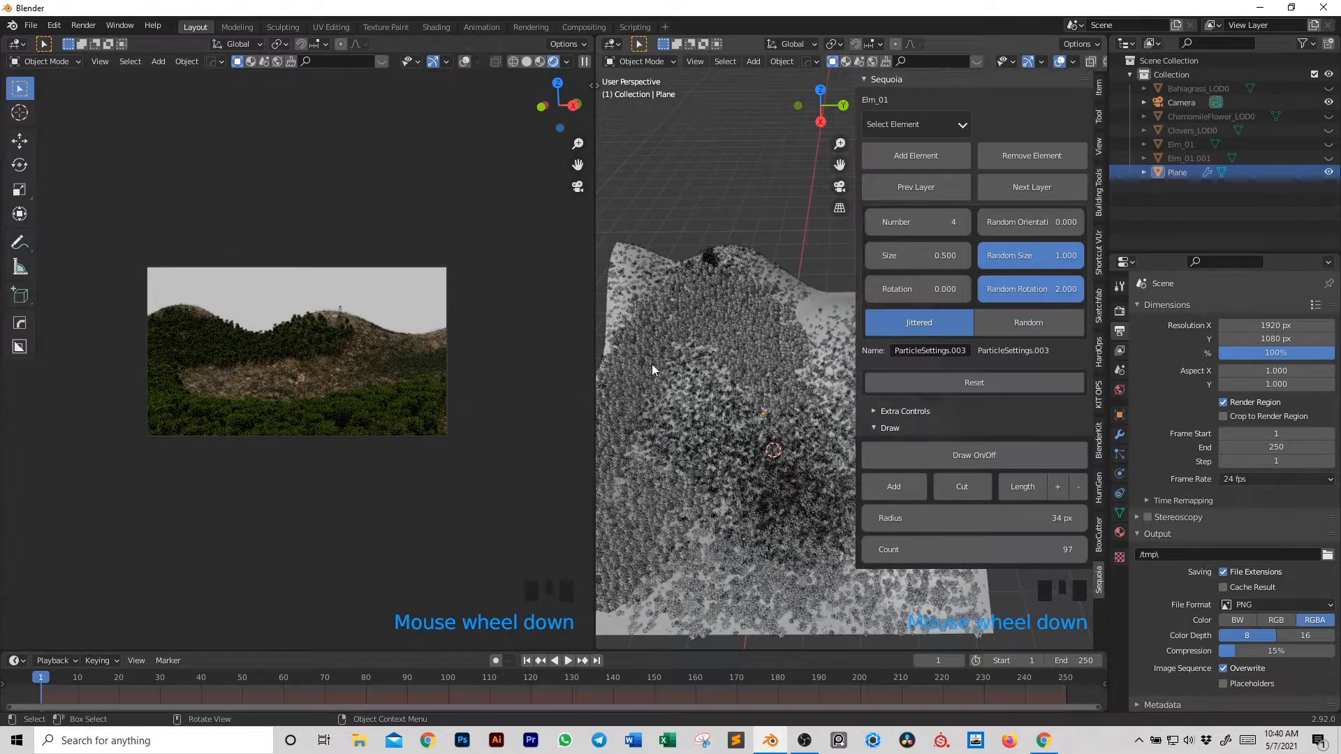
click(1049, 185)
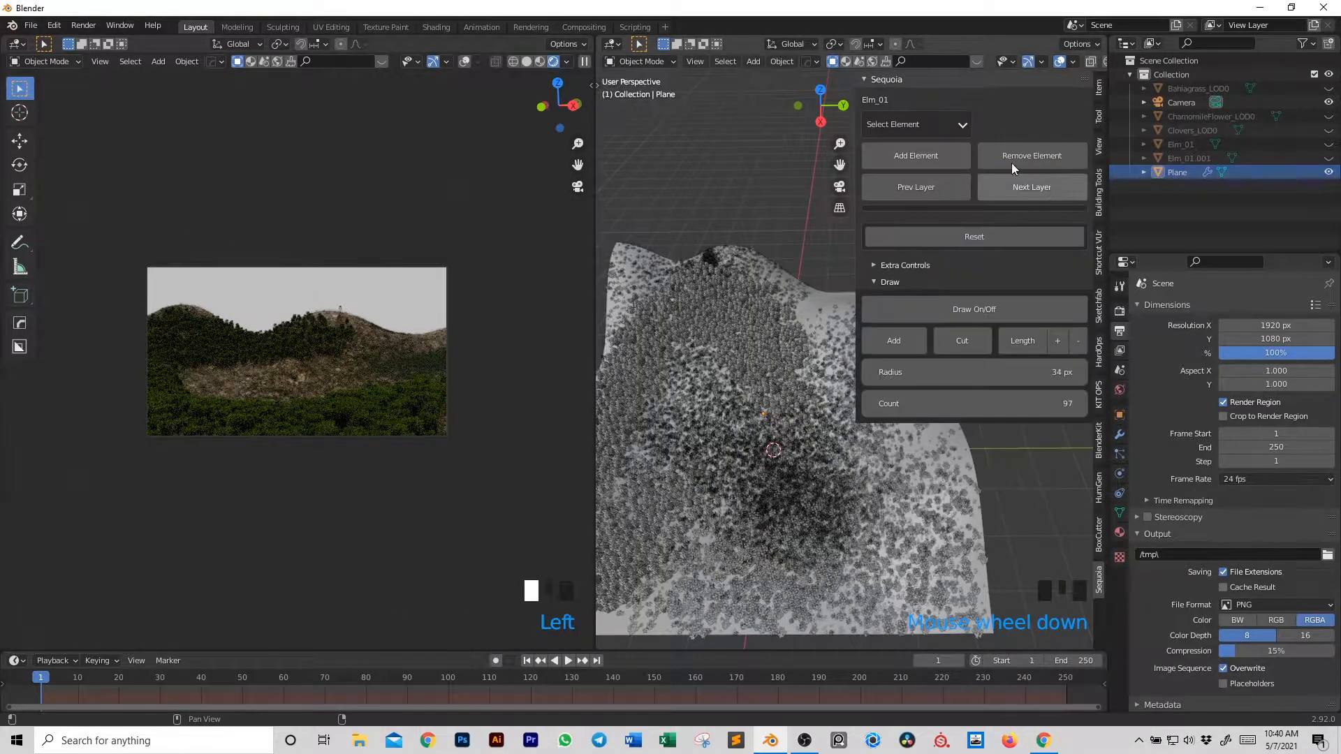
click(956, 130)
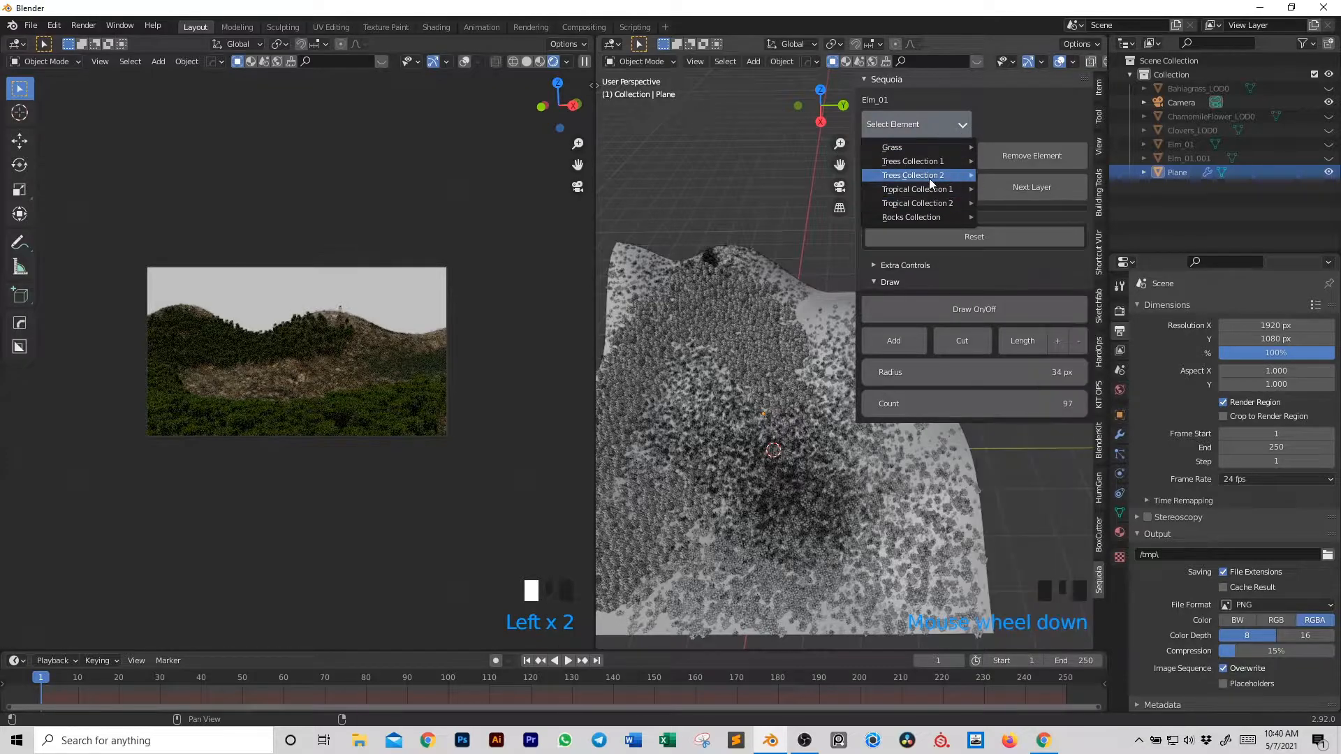
mouse_move(922, 176)
click(1023, 194)
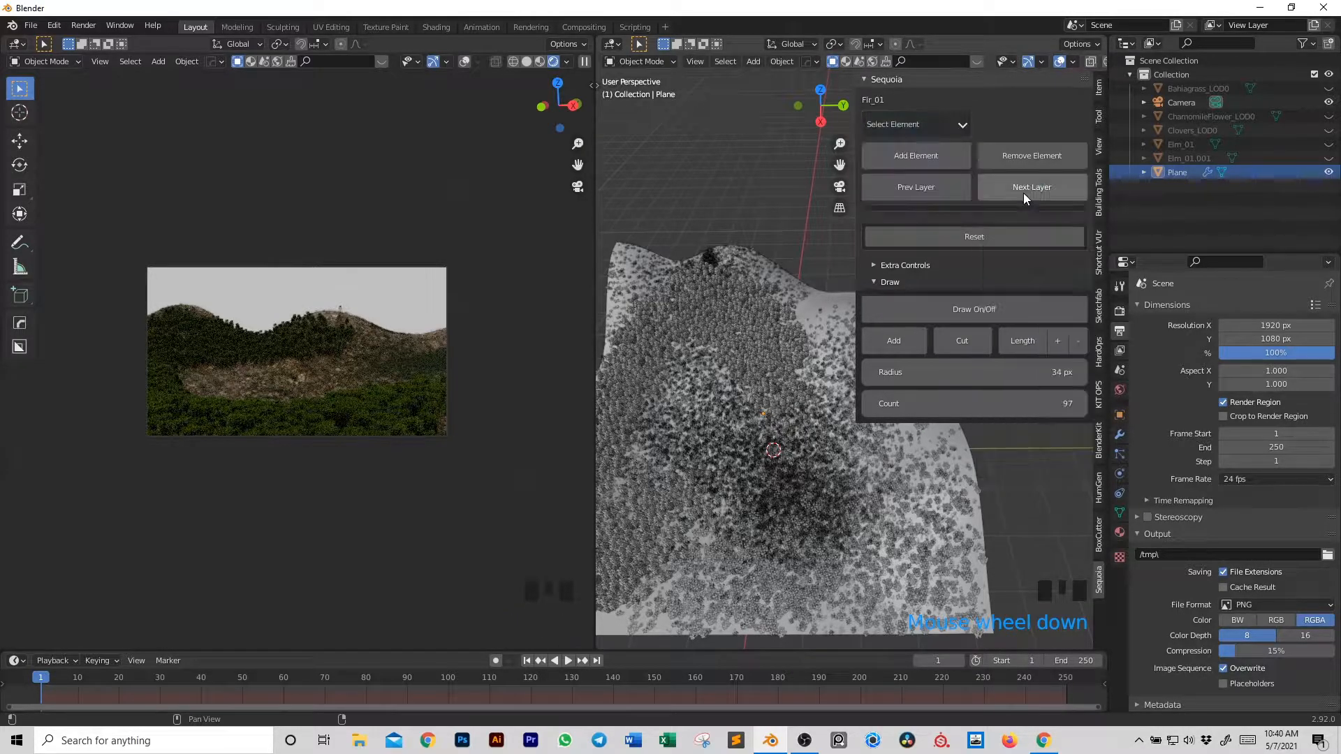
click(736, 303)
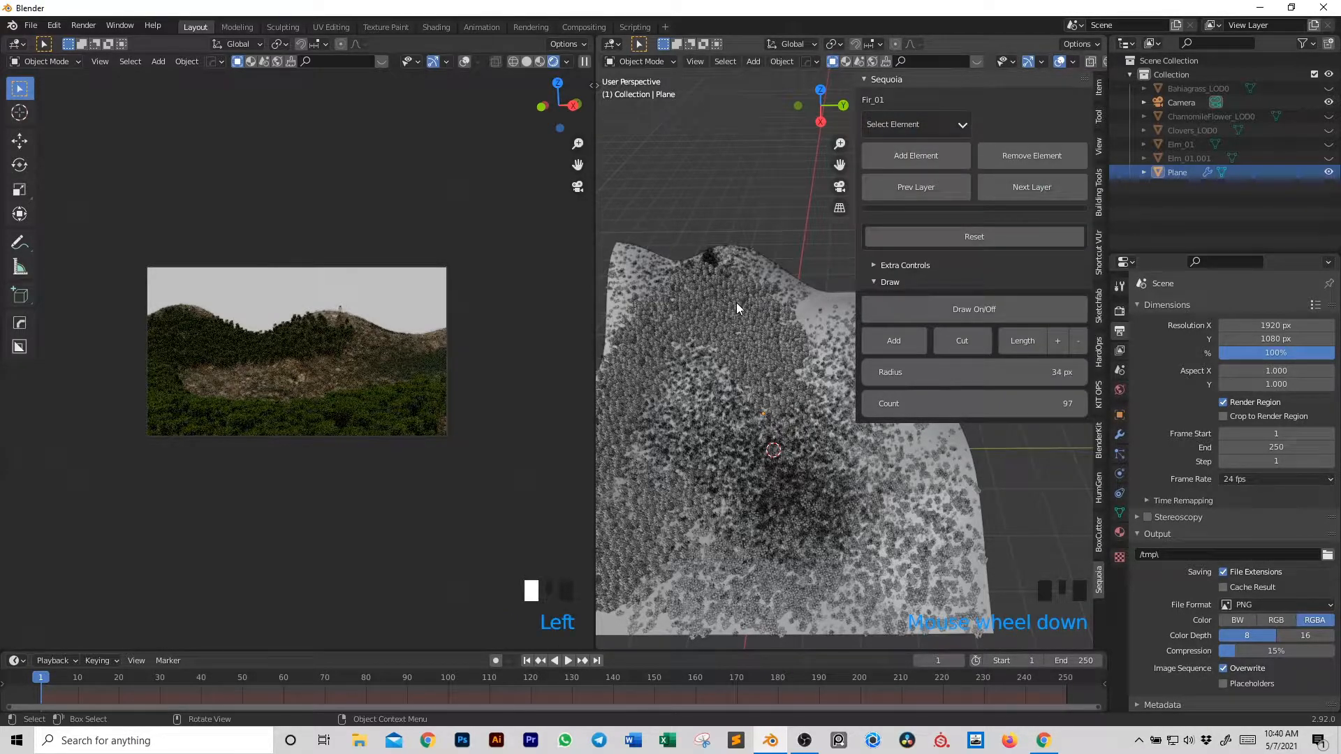
click(917, 157)
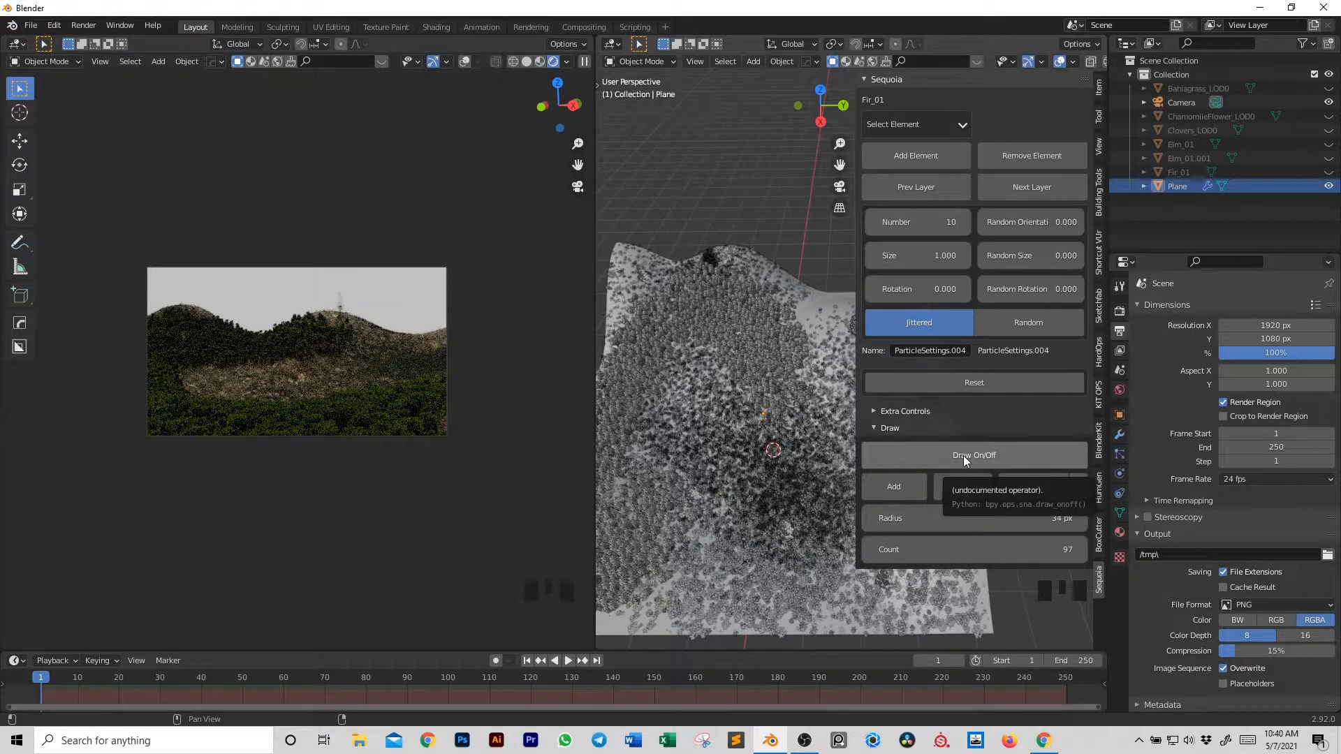
- Paint Fir trees over the near slopes and valley of the terrain in draw mode with a count of 10, then leave draw mode
click(962, 455)
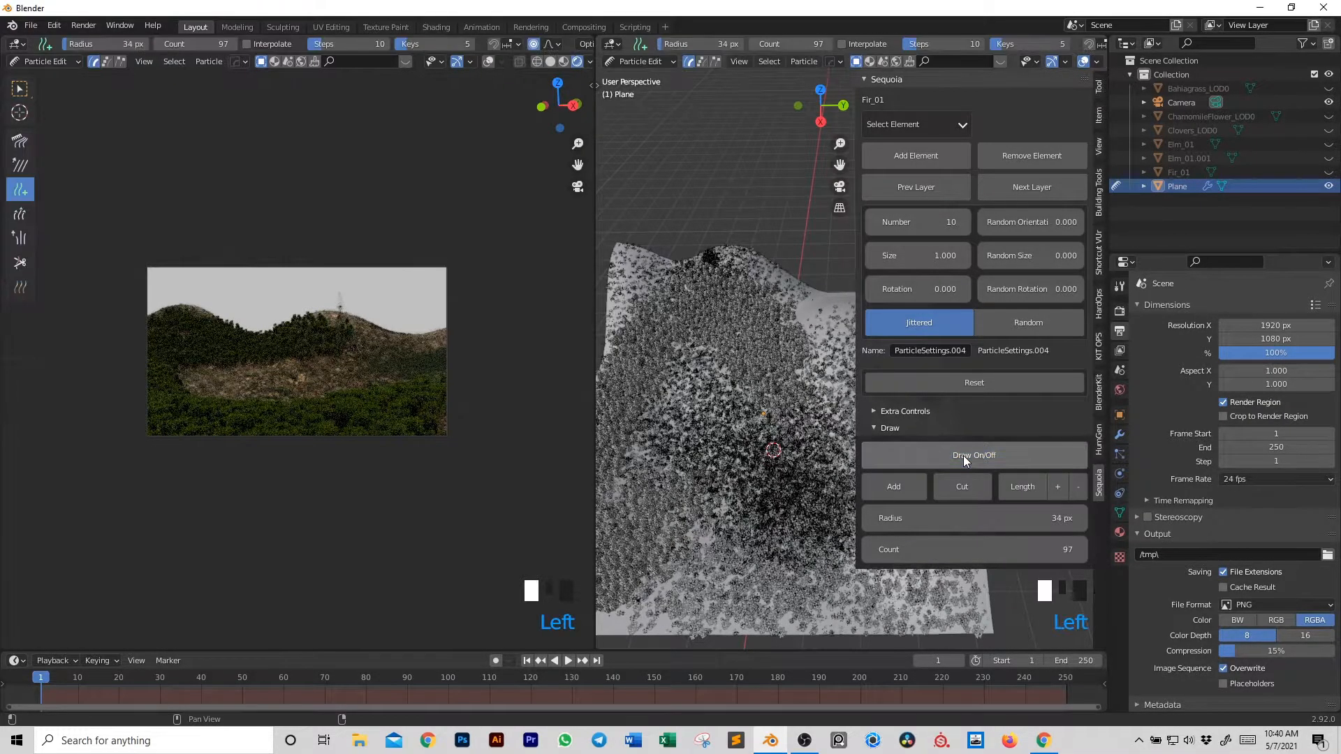
double_click(978, 551)
text(10)
key(Return)
mouse_move(696, 473)
mouse_down()
mouse_move(694, 408)
mouse_move(718, 382)
mouse_move(660, 402)
mouse_move(680, 454)
mouse_move(704, 459)
mouse_move(726, 413)
mouse_move(710, 374)
mouse_move(680, 356)
mouse_move(652, 464)
mouse_move(733, 516)
mouse_move(686, 536)
mouse_move(663, 617)
mouse_up()
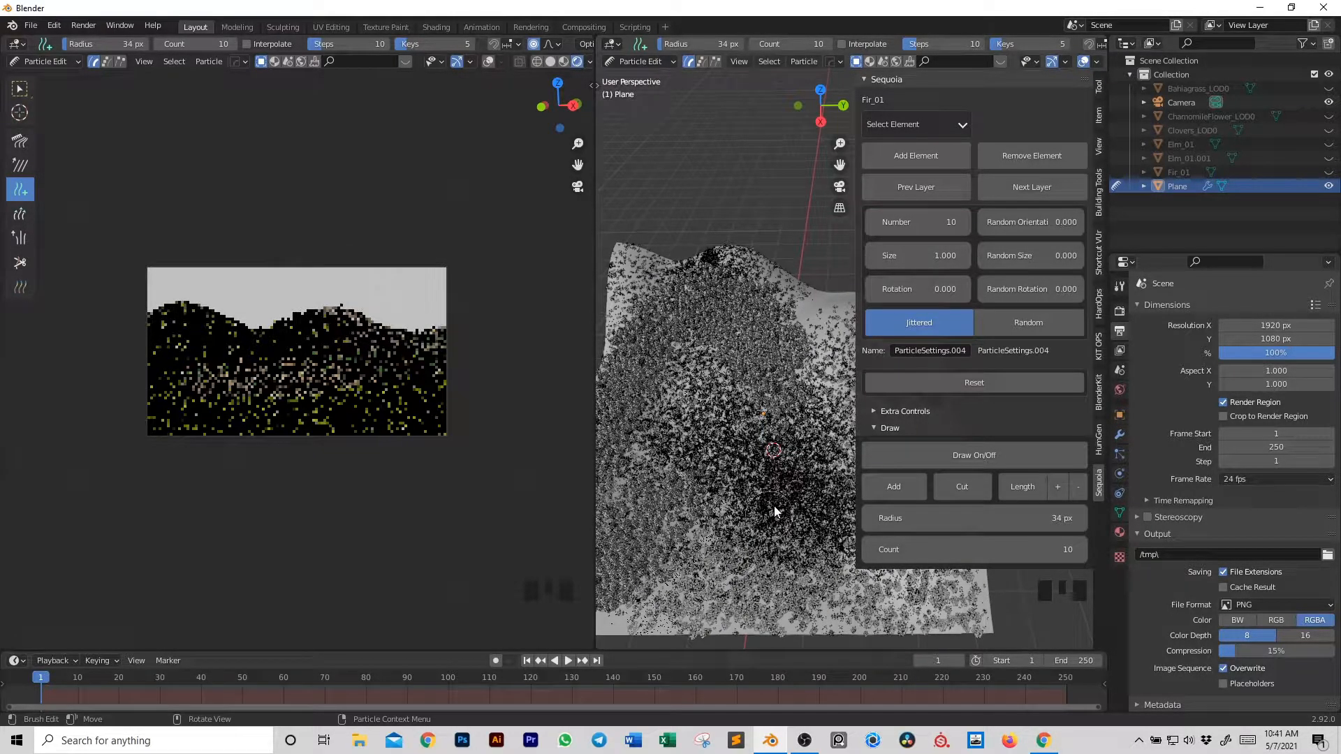
click(975, 453)
click(975, 455)
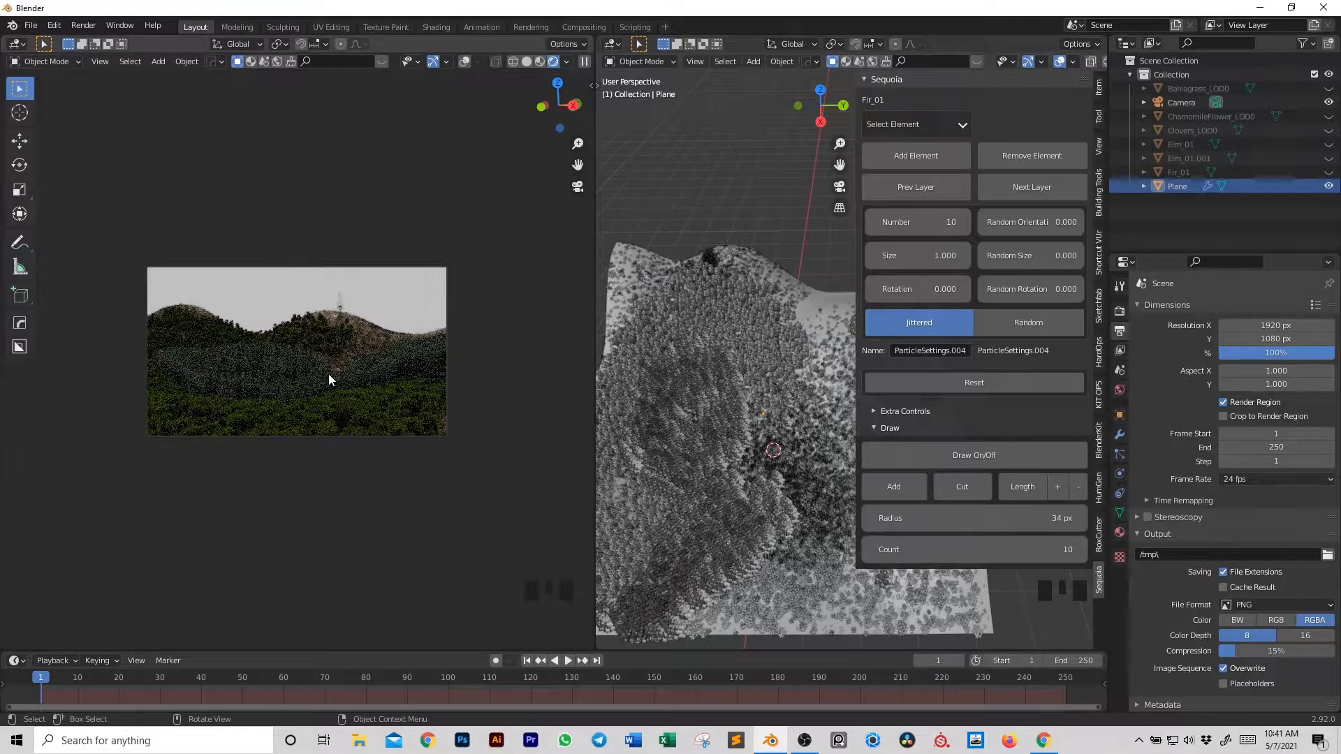
- Set the Fir layer's random size to 1.000 and random rotation to 2.000
middle_drag(686, 466, 697, 414)
scroll(697, 415, up, 2)
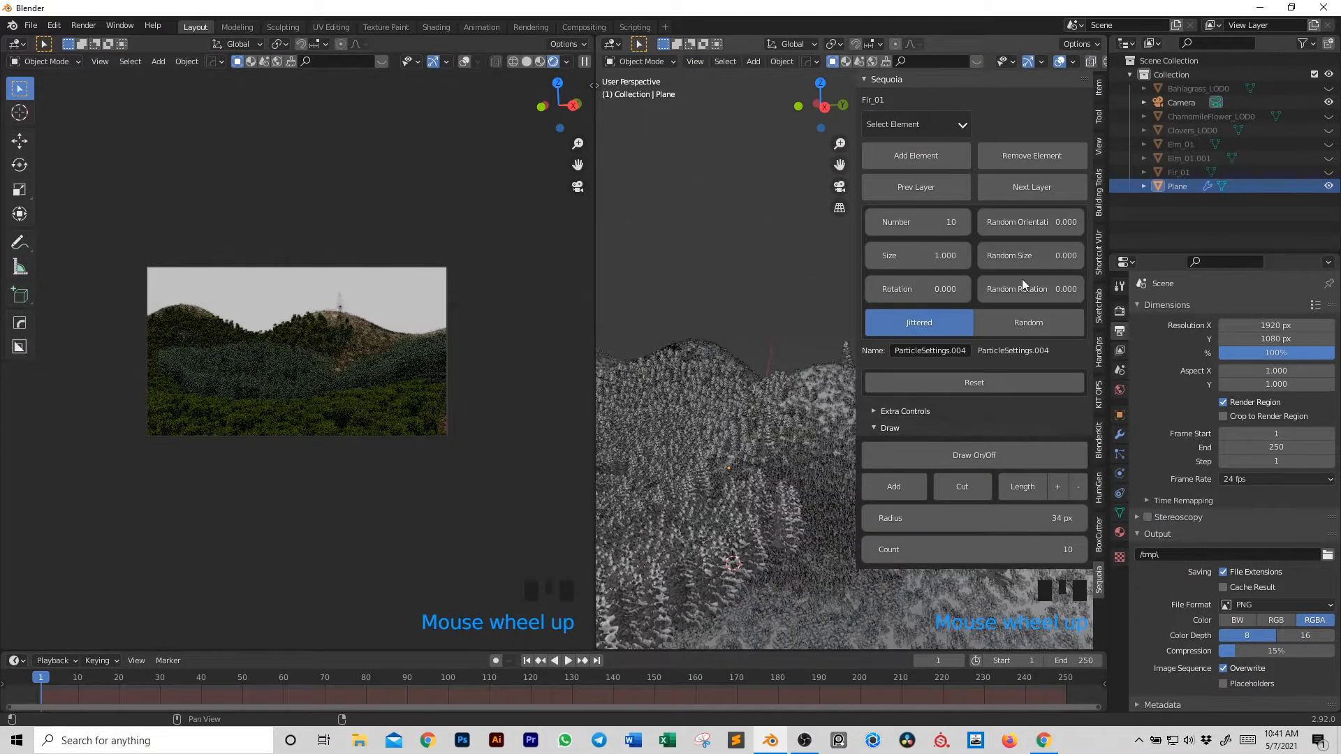
click(1032, 257)
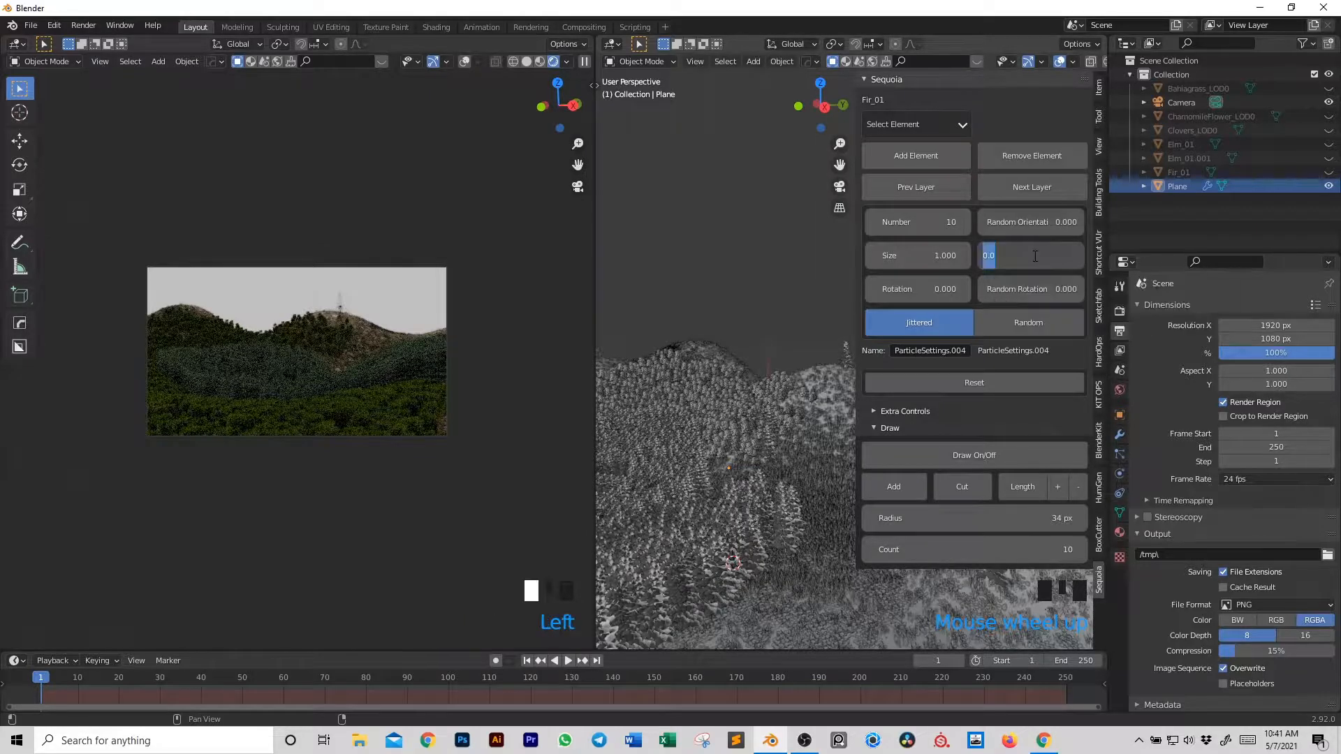
text(1)
key(Return)
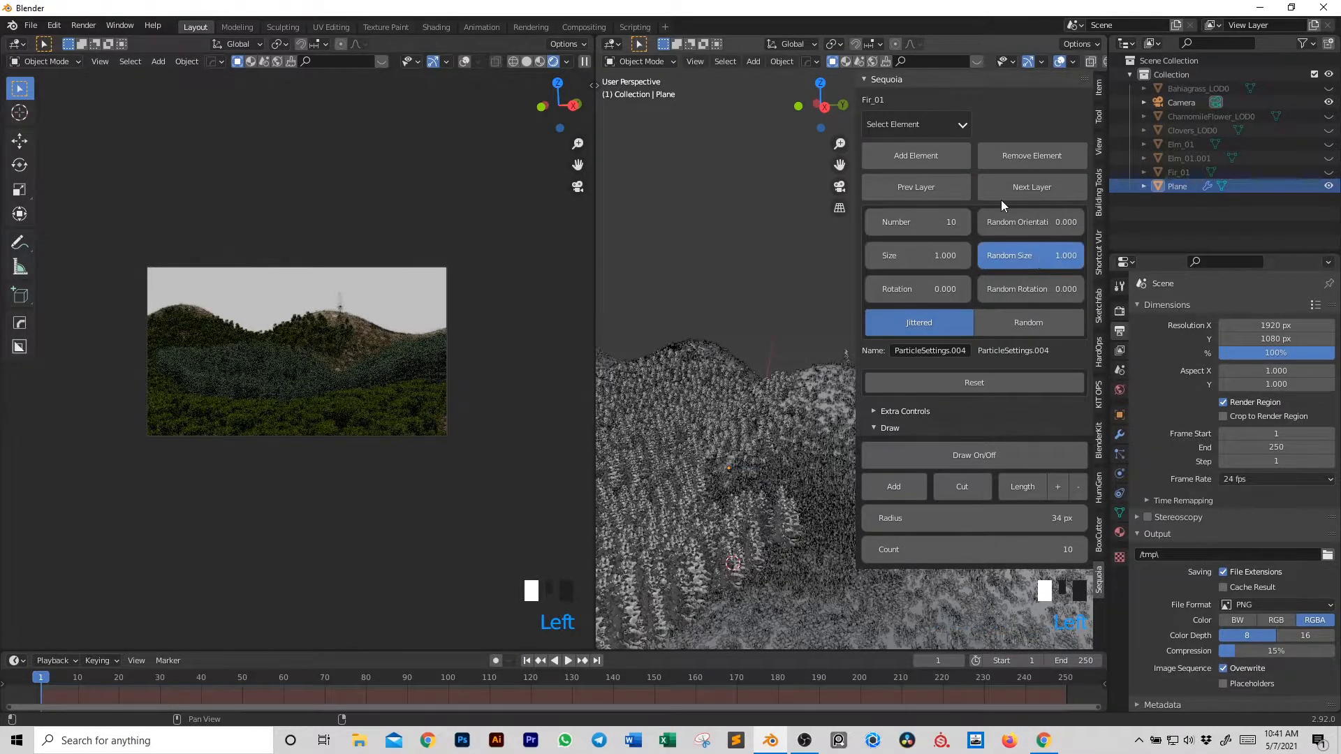
click(1016, 289)
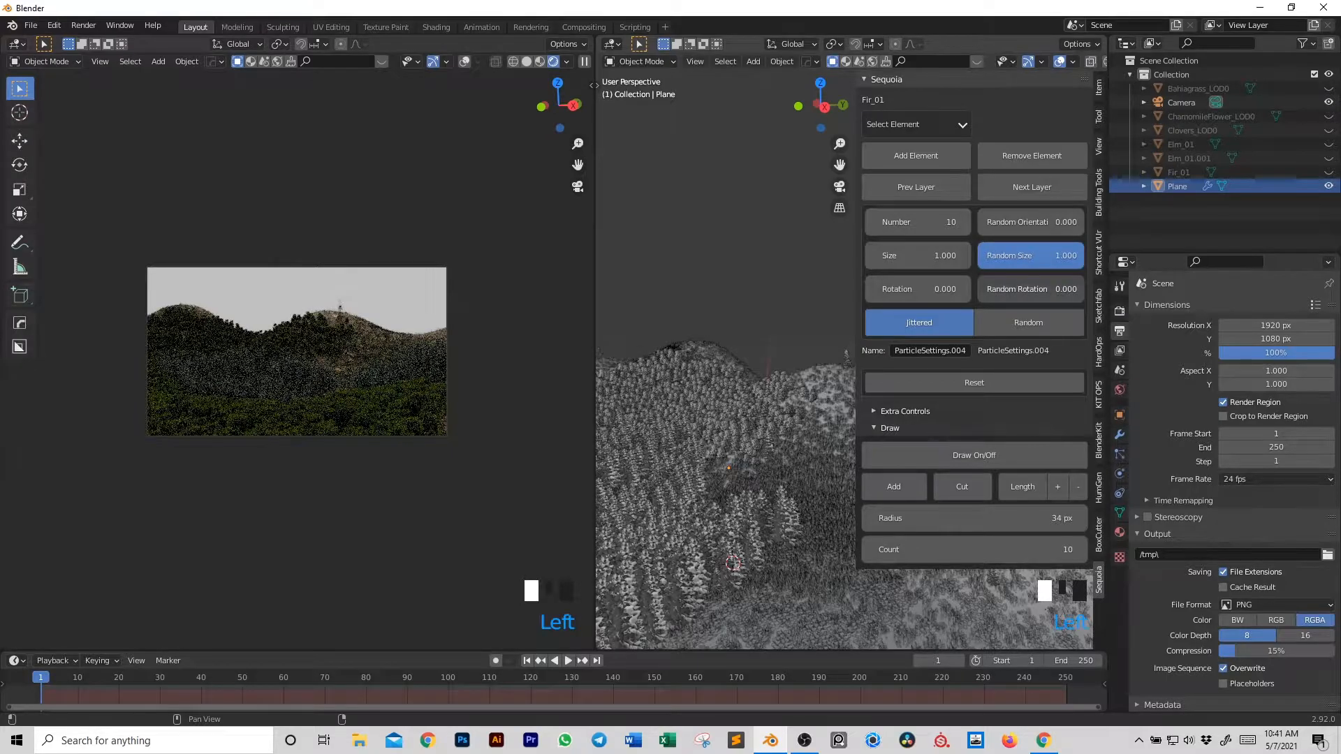
text(2)
key(Return)
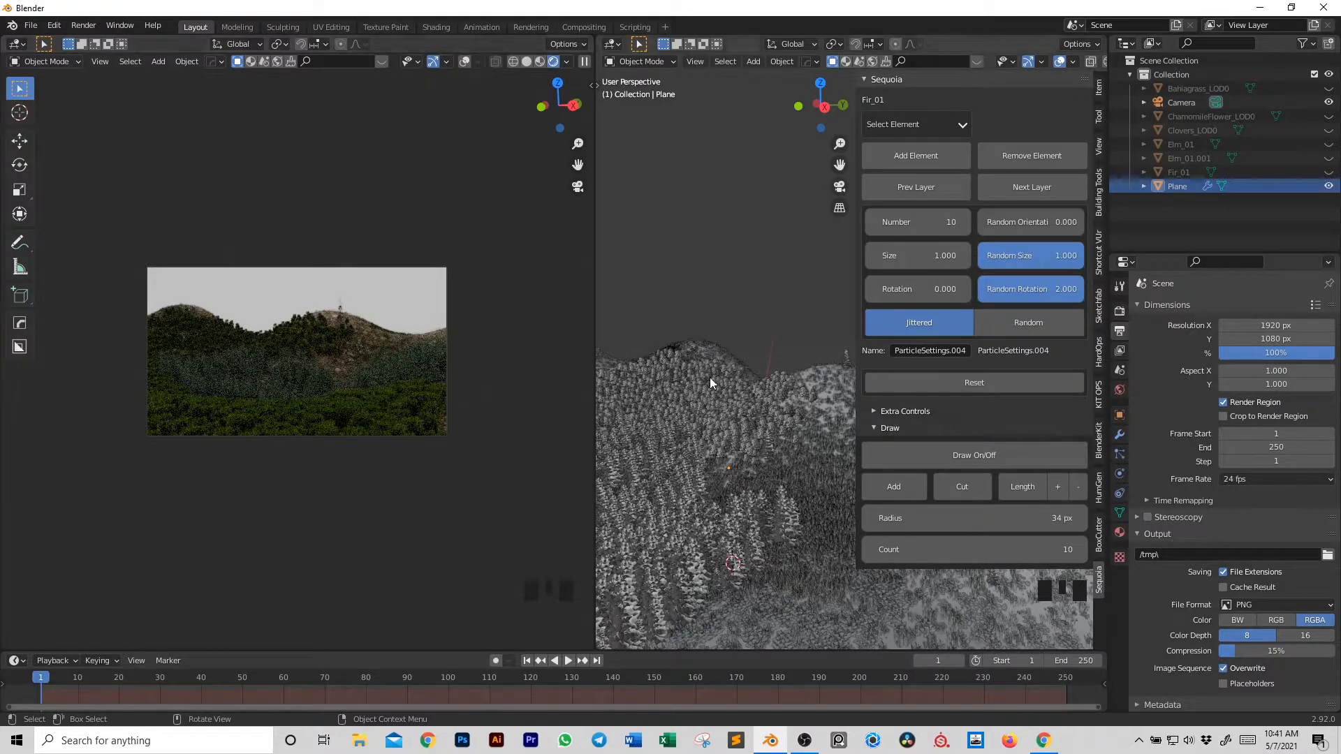
- Move on to a new layer and add Phylodendrum 7A from Tropical Collection 2 as its element
scroll(710, 377, down, 3)
middle_drag(710, 378, 752, 420)
scroll(628, 523, up, 3)
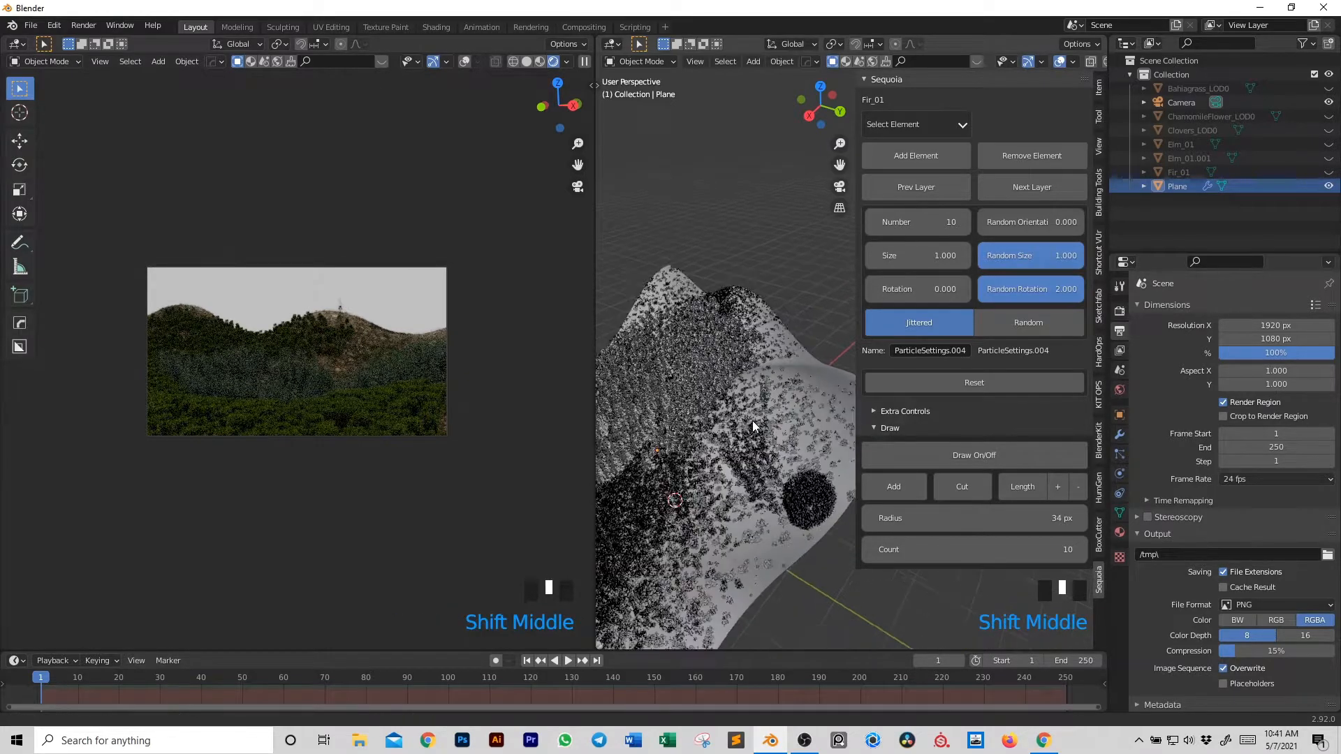
scroll(697, 459, up, 2)
middle_drag(697, 459, 719, 438)
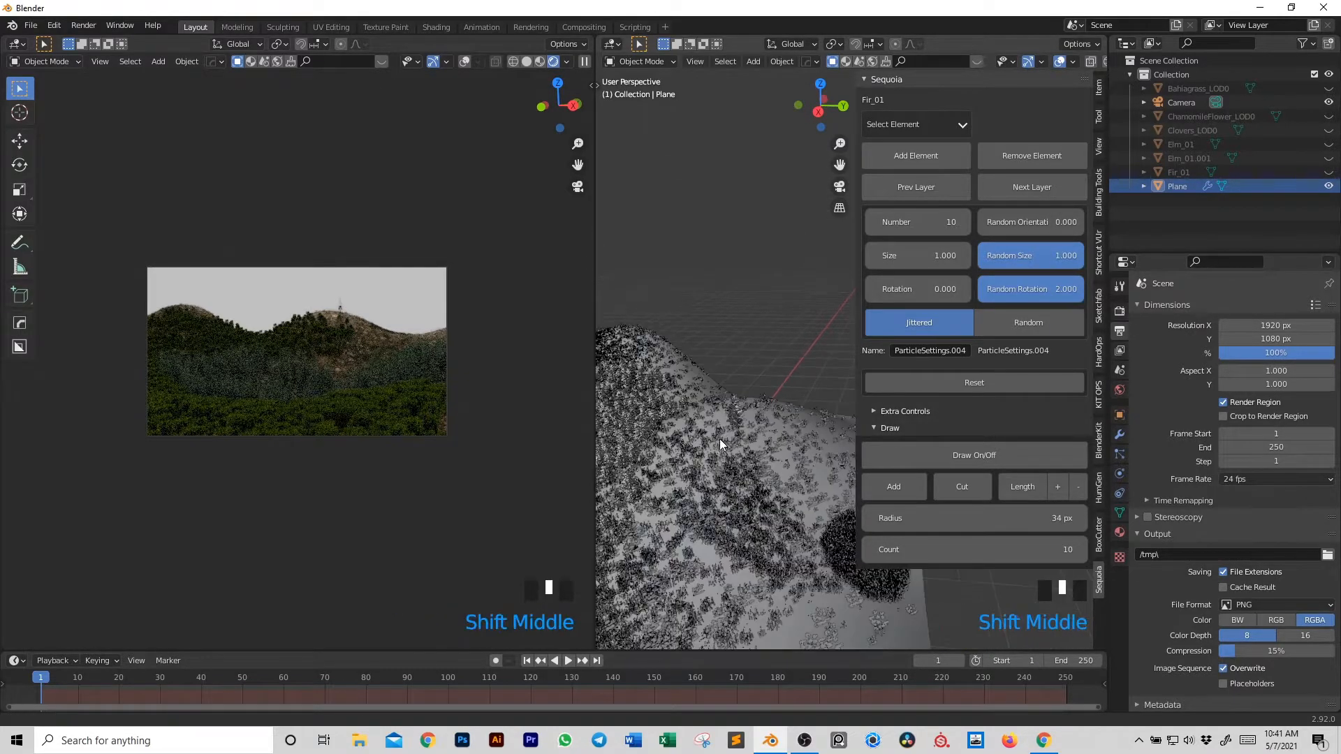
click(993, 181)
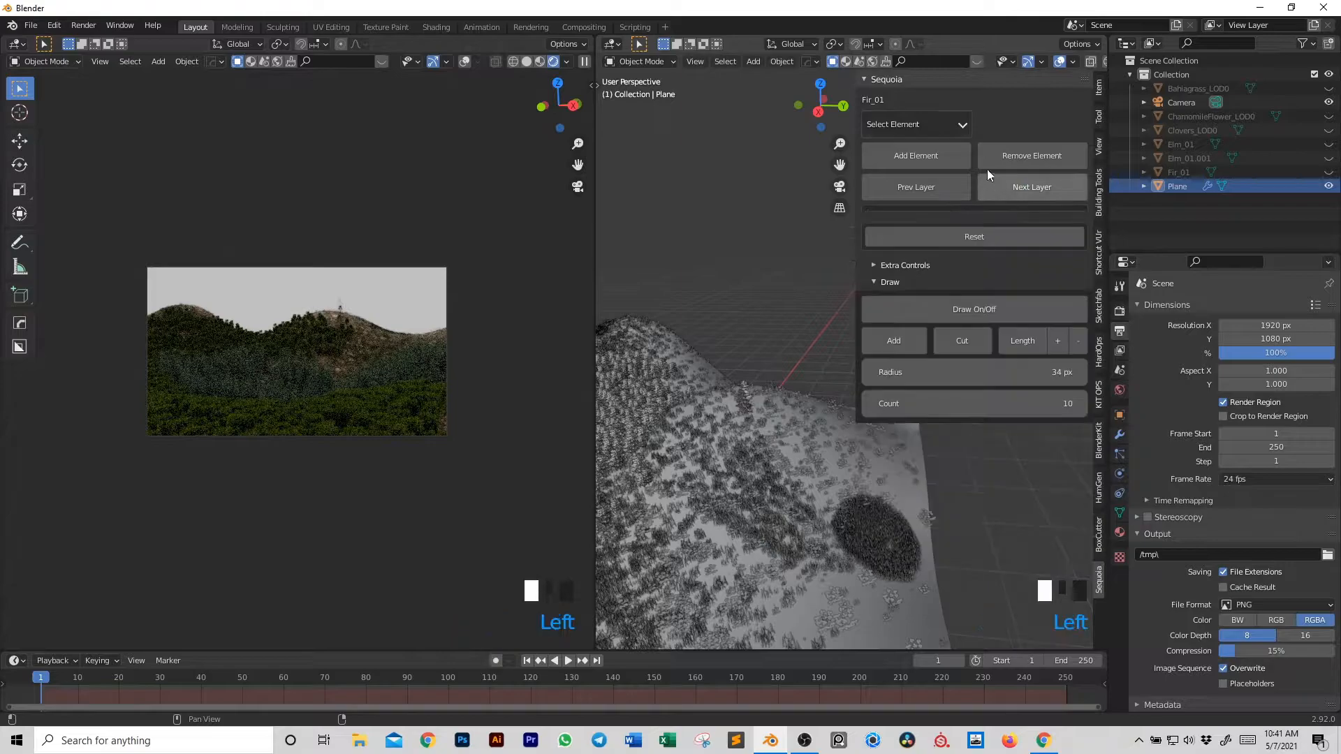
click(961, 126)
mouse_move(954, 187)
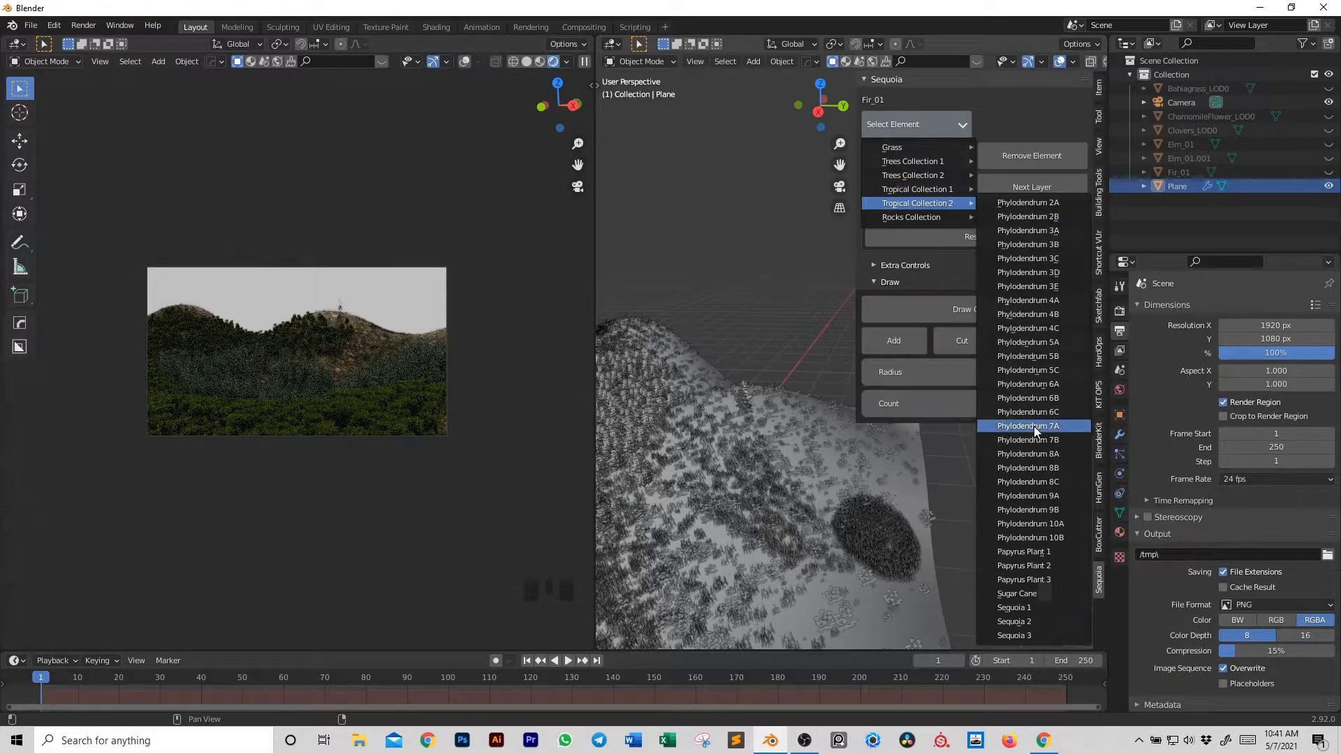
click(1033, 426)
click(947, 163)
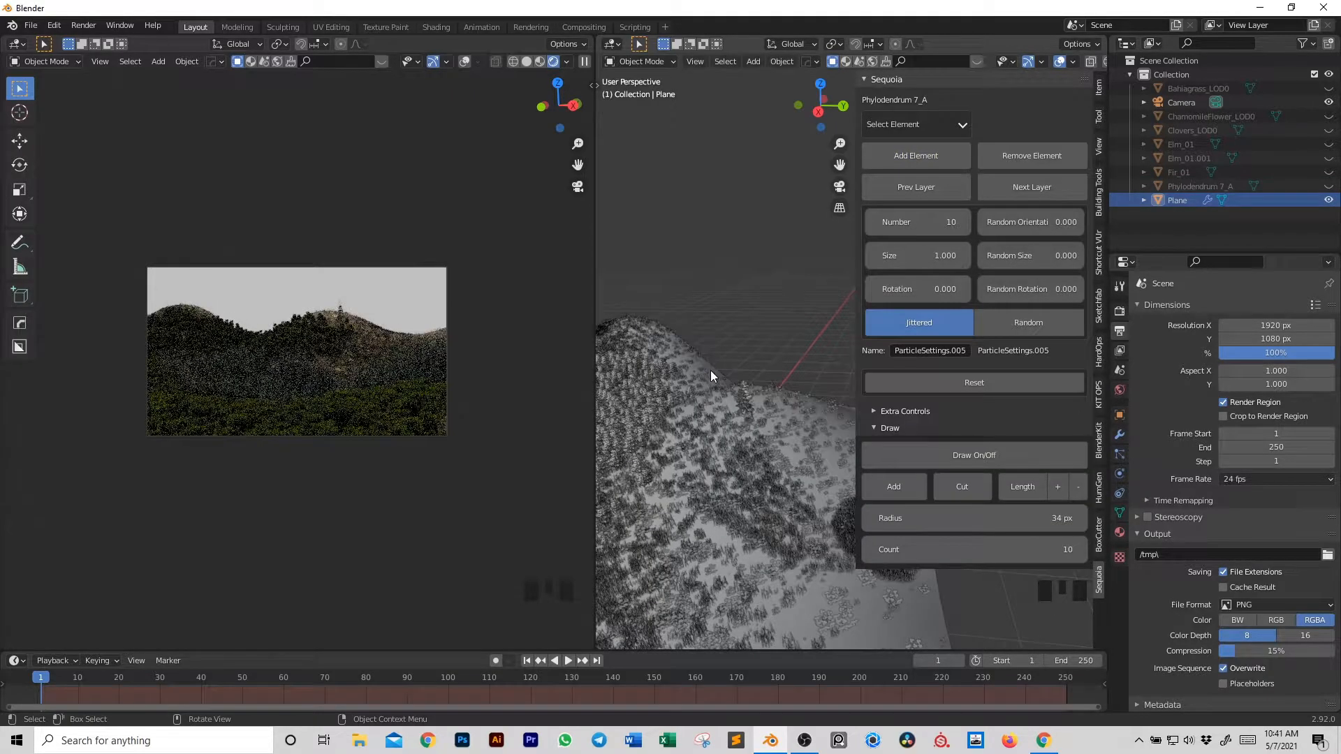
scroll(710, 370, down, 4)
middle_drag(731, 412, 748, 437)
drag(911, 257, 978, 257)
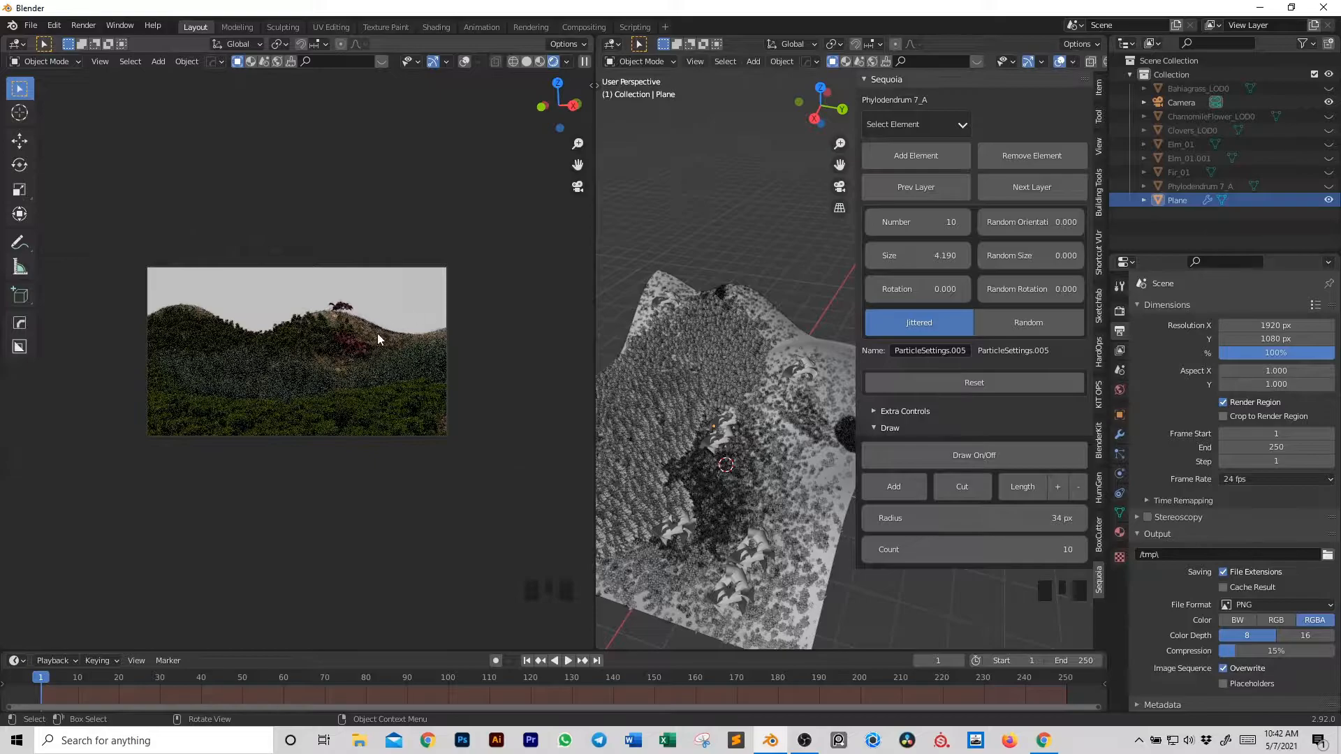
click(923, 256)
text(1)
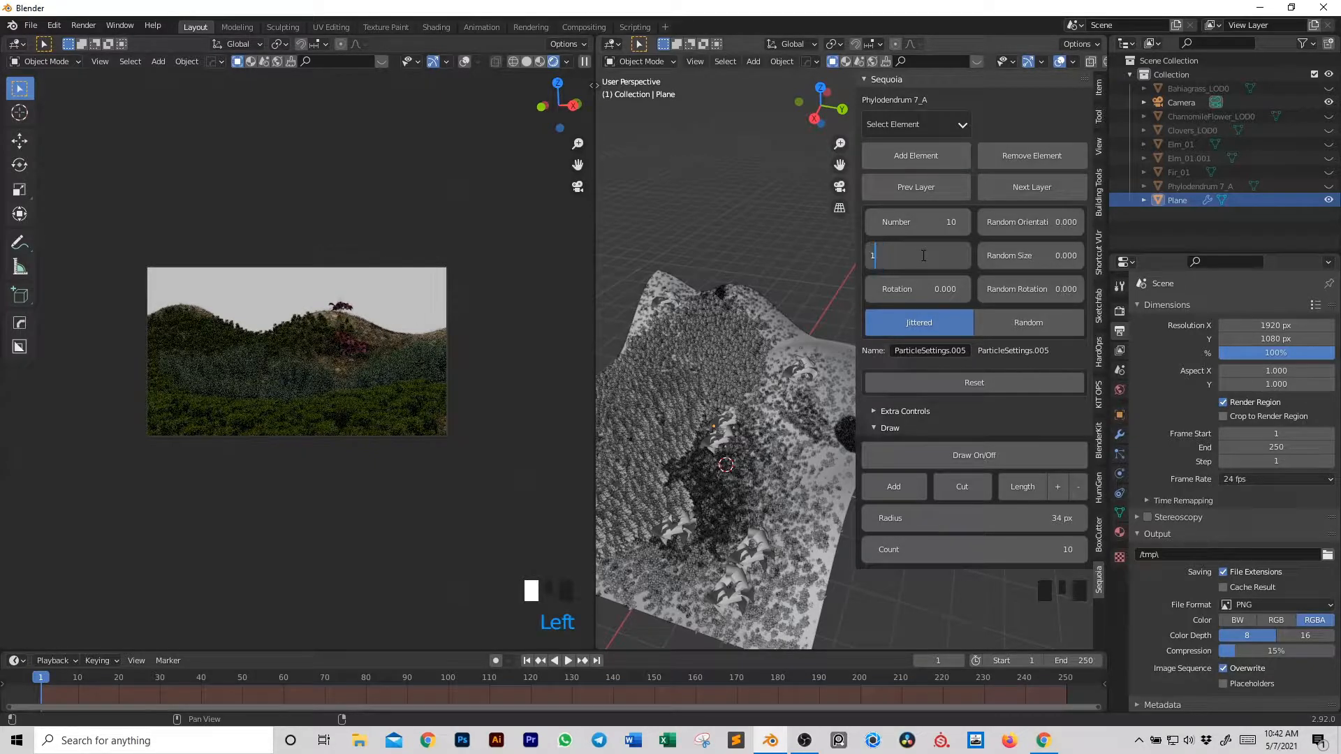
key(Return)
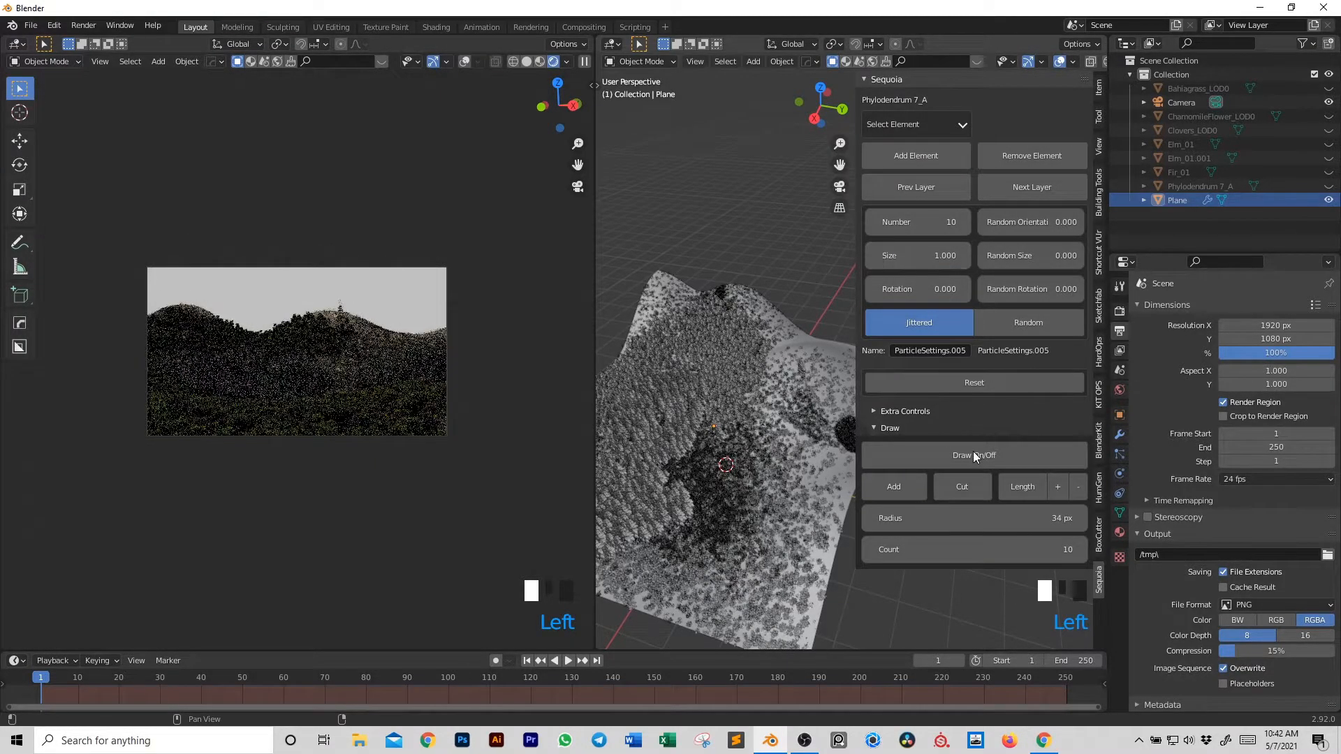
- Paint Phylodendrum plants over the bare slopes and hills of the terrain in draw mode, then leave draw mode
click(974, 454)
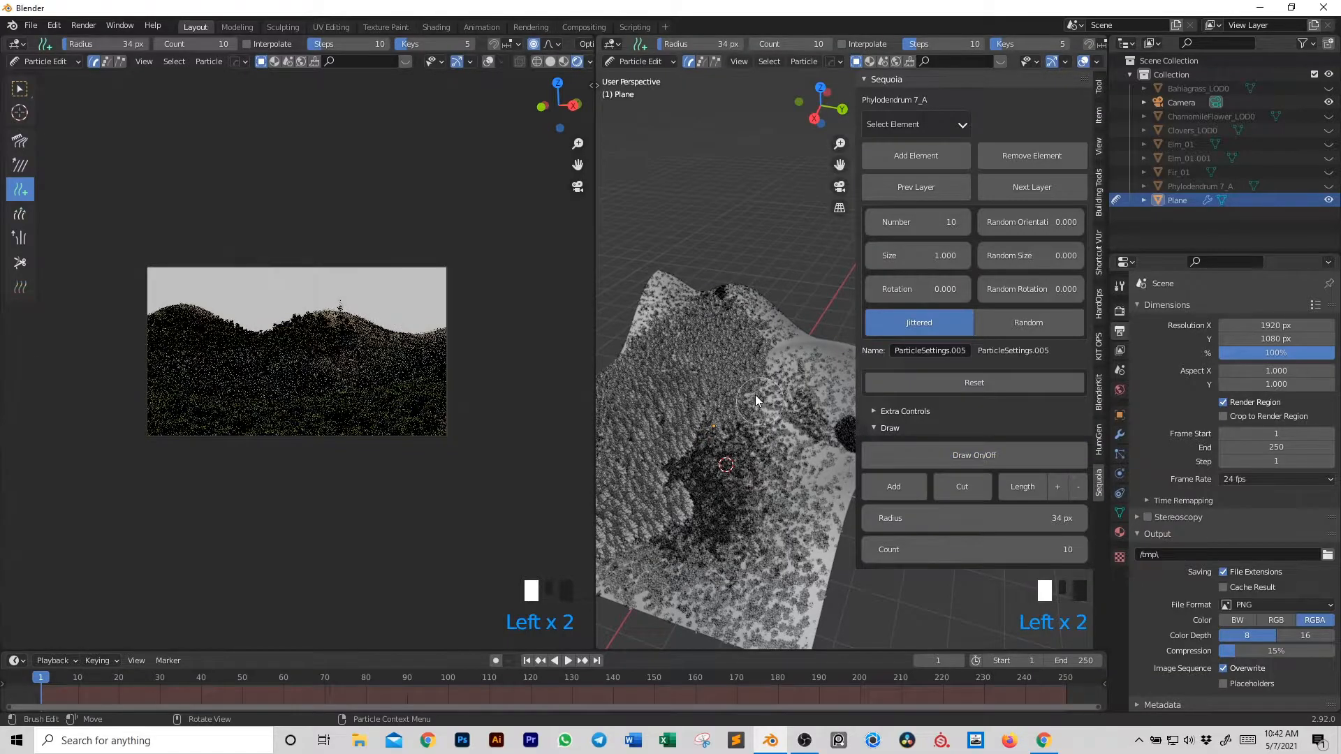
click(785, 468)
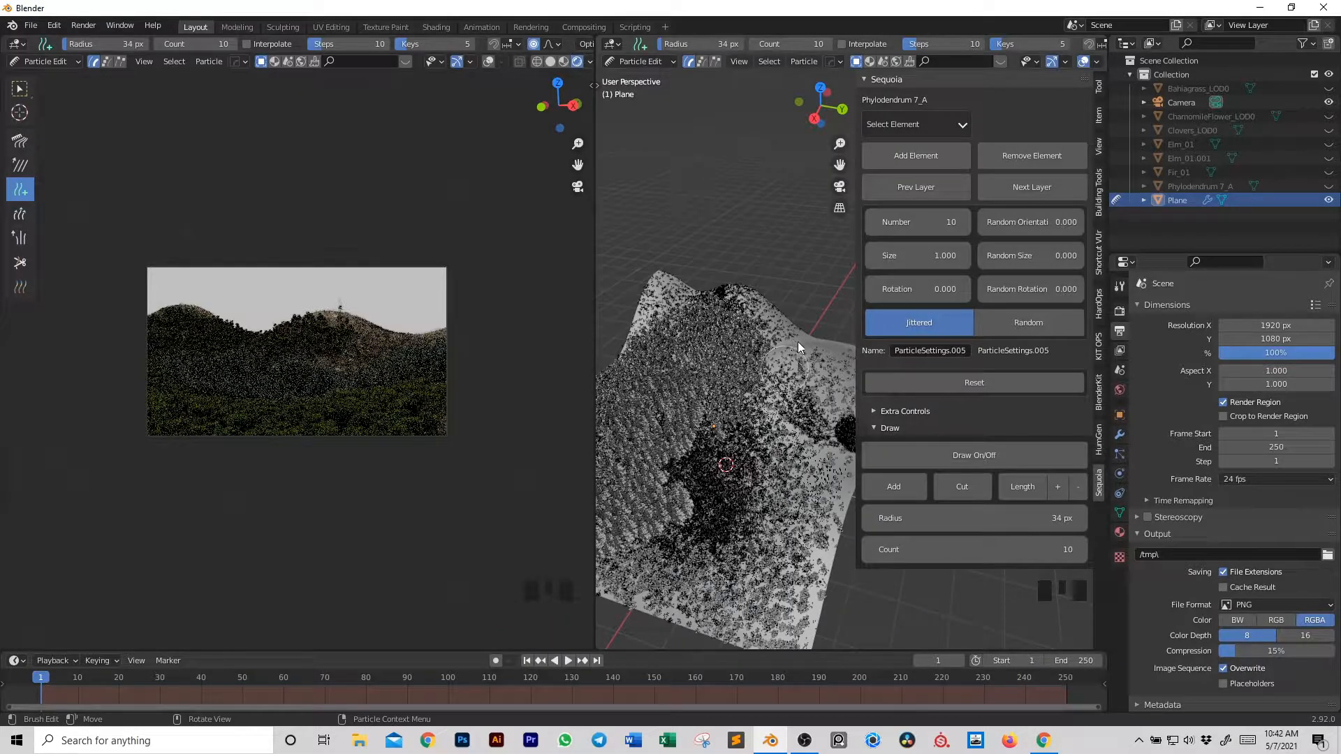
click(659, 292)
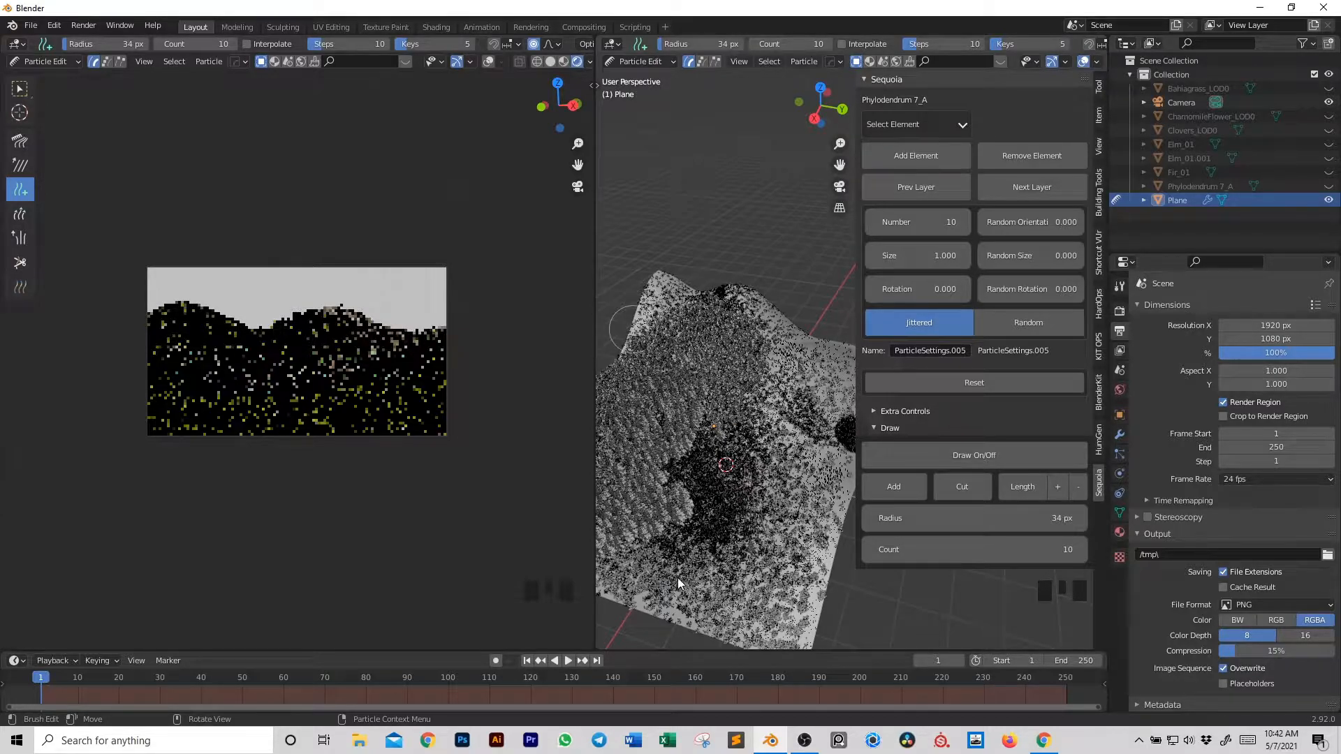
click(950, 459)
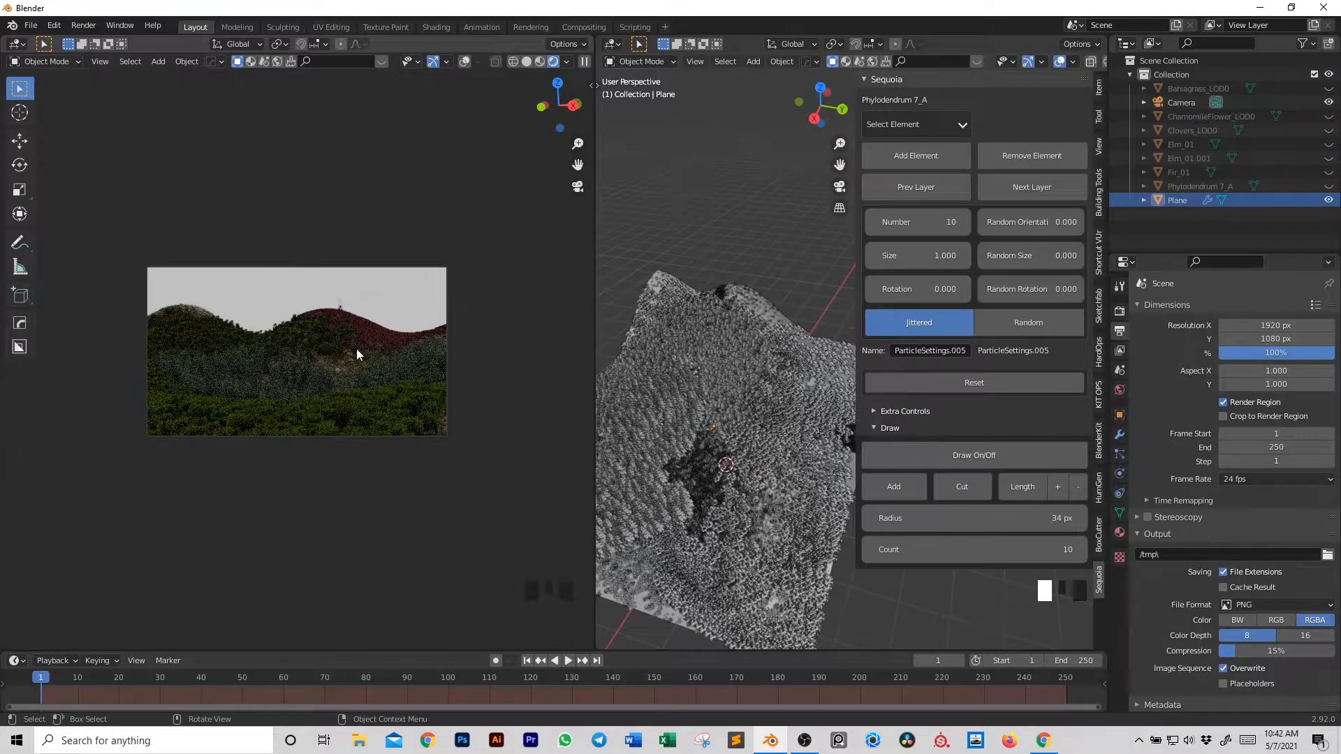
- Set the Phylodendrum layer's size to 0.600
scroll(763, 394, down, 2)
middle_drag(762, 393, 925, 245)
click(926, 259)
text(.6)
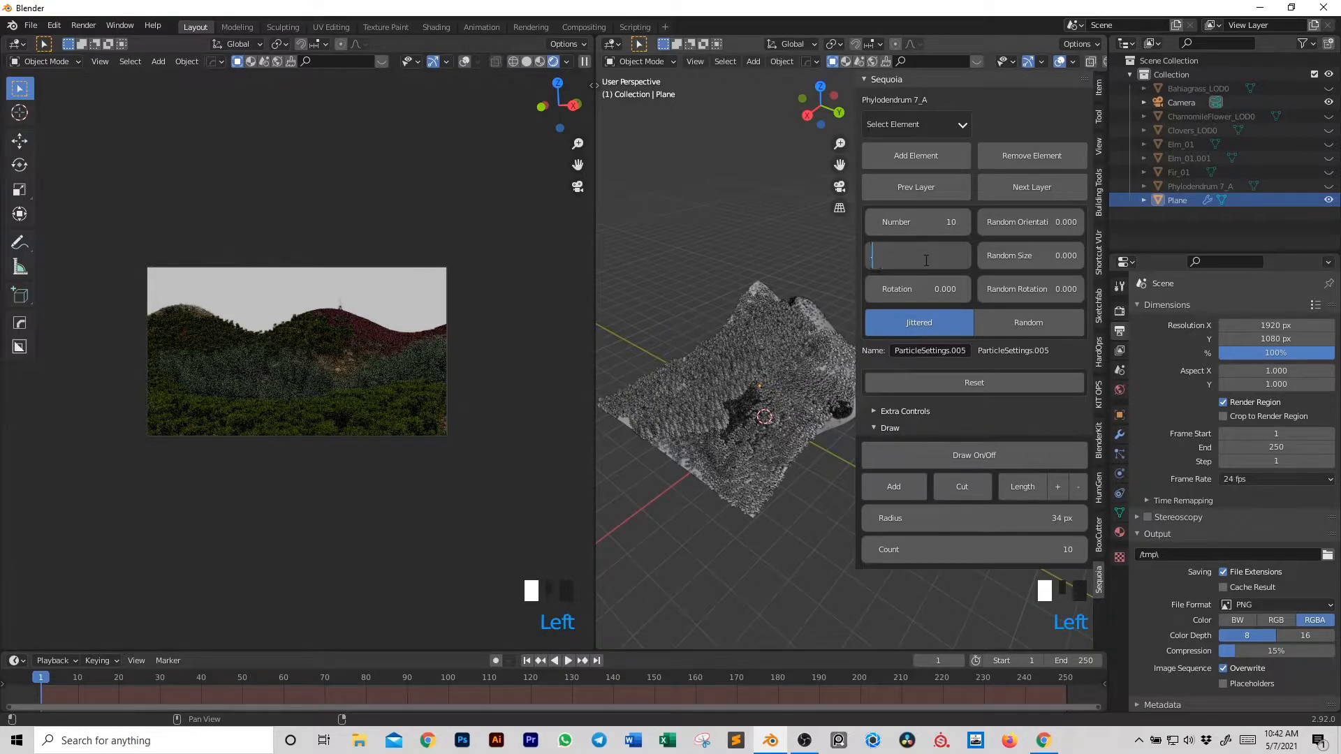
key(Return)
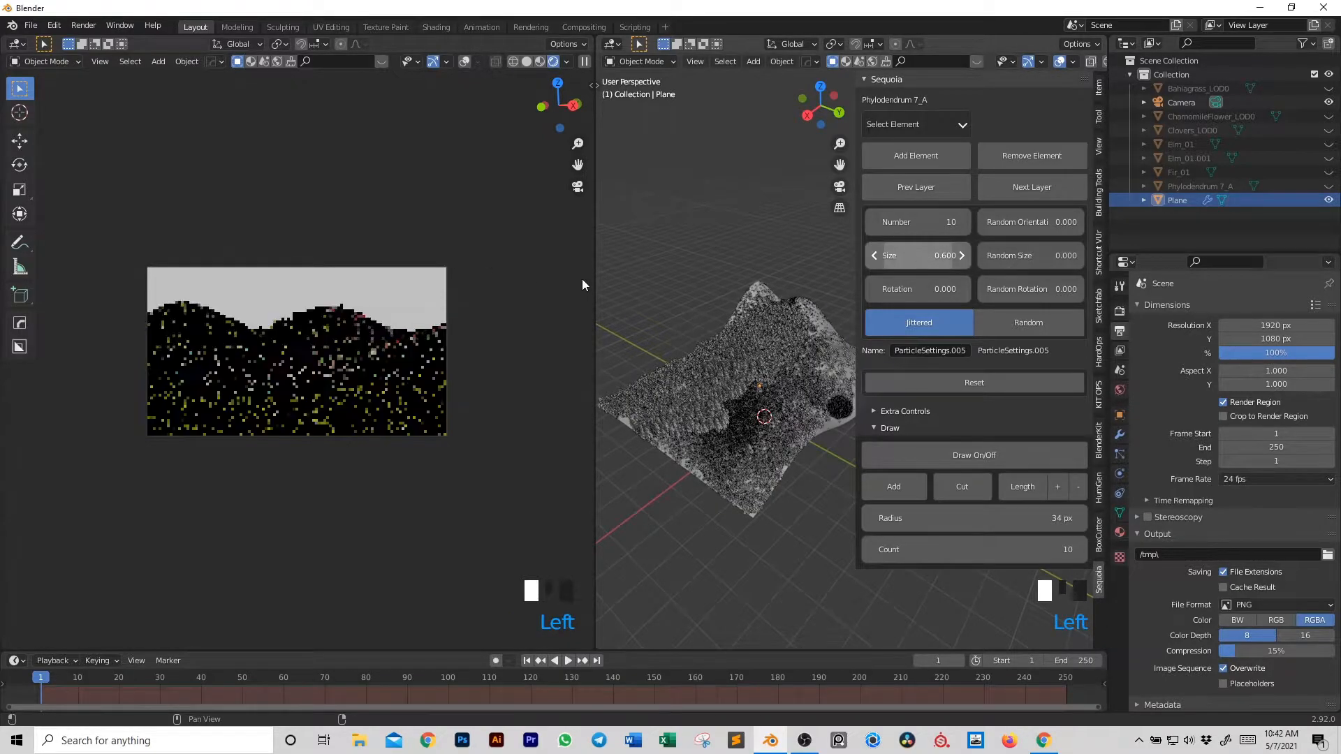
- Set the Phylodendrum layer's random rotation to 1.000 and random size to 1.000
click(1012, 288)
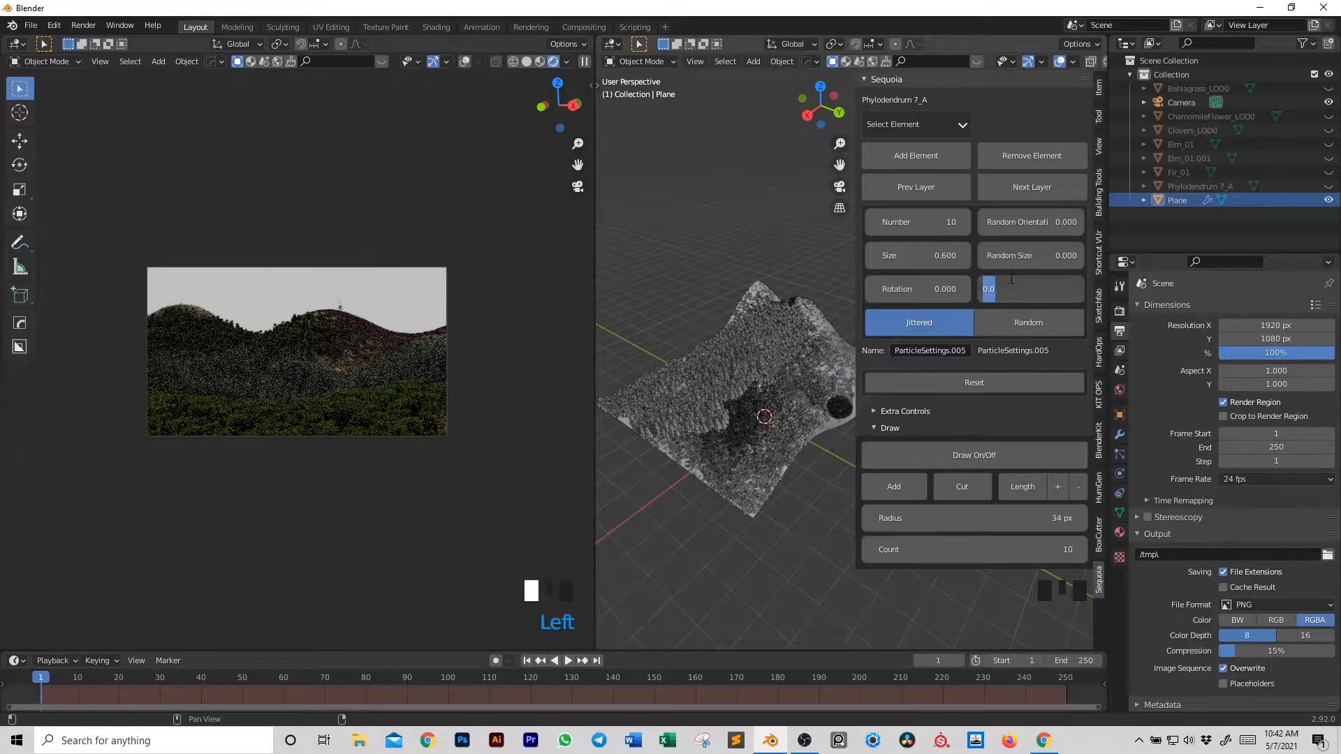
key(Return)
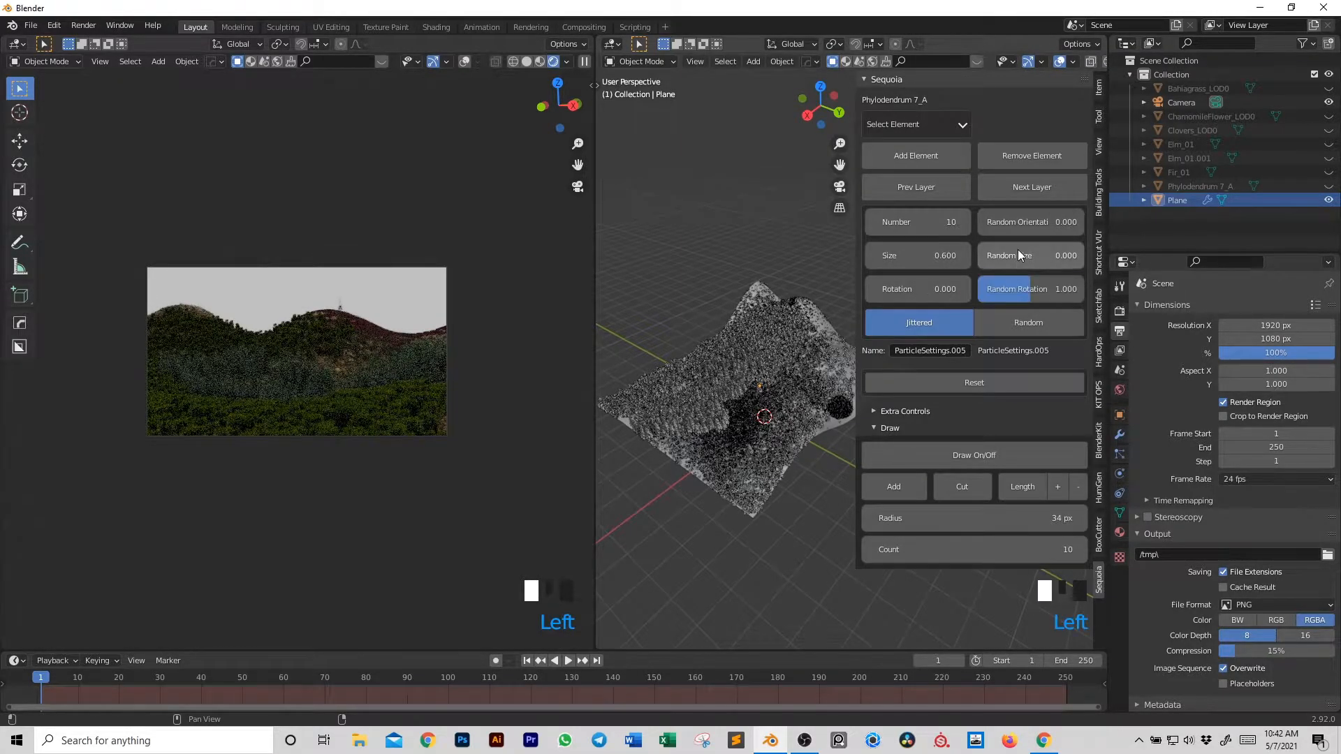
click(1017, 251)
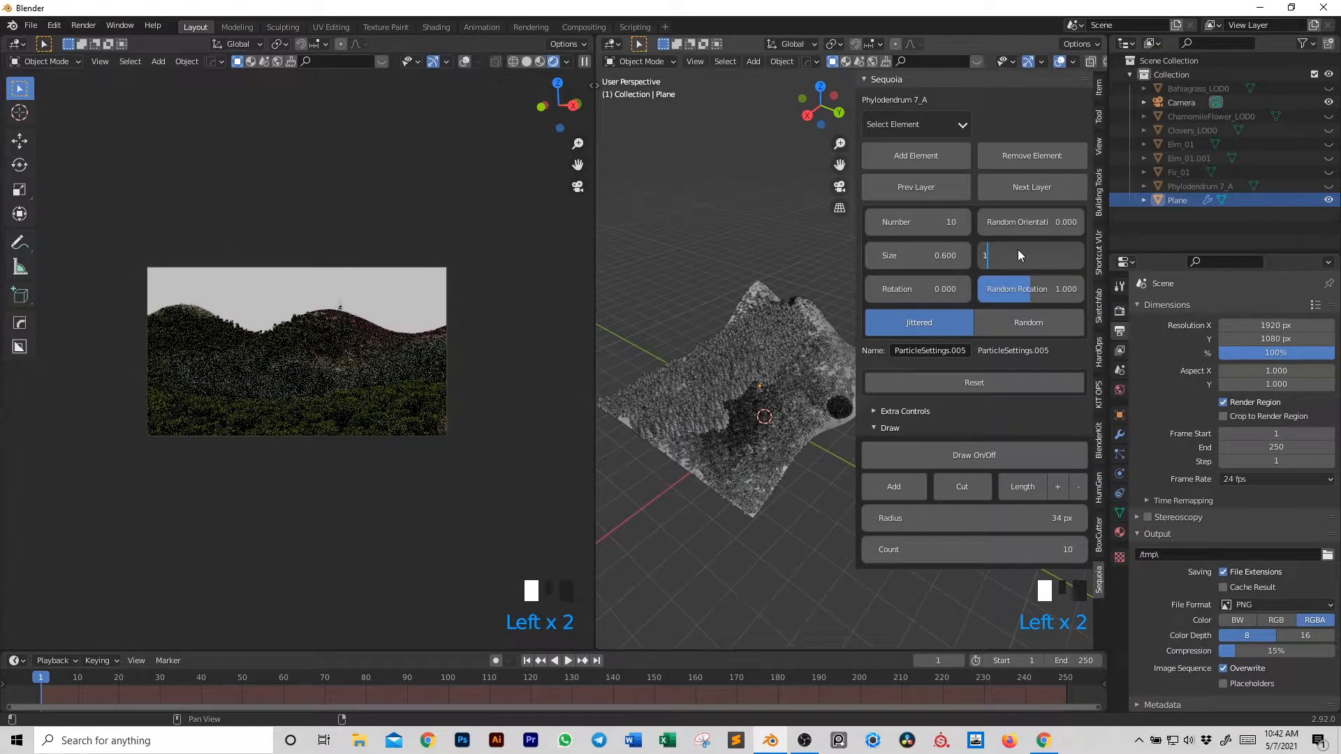
text(1)
key(Return)
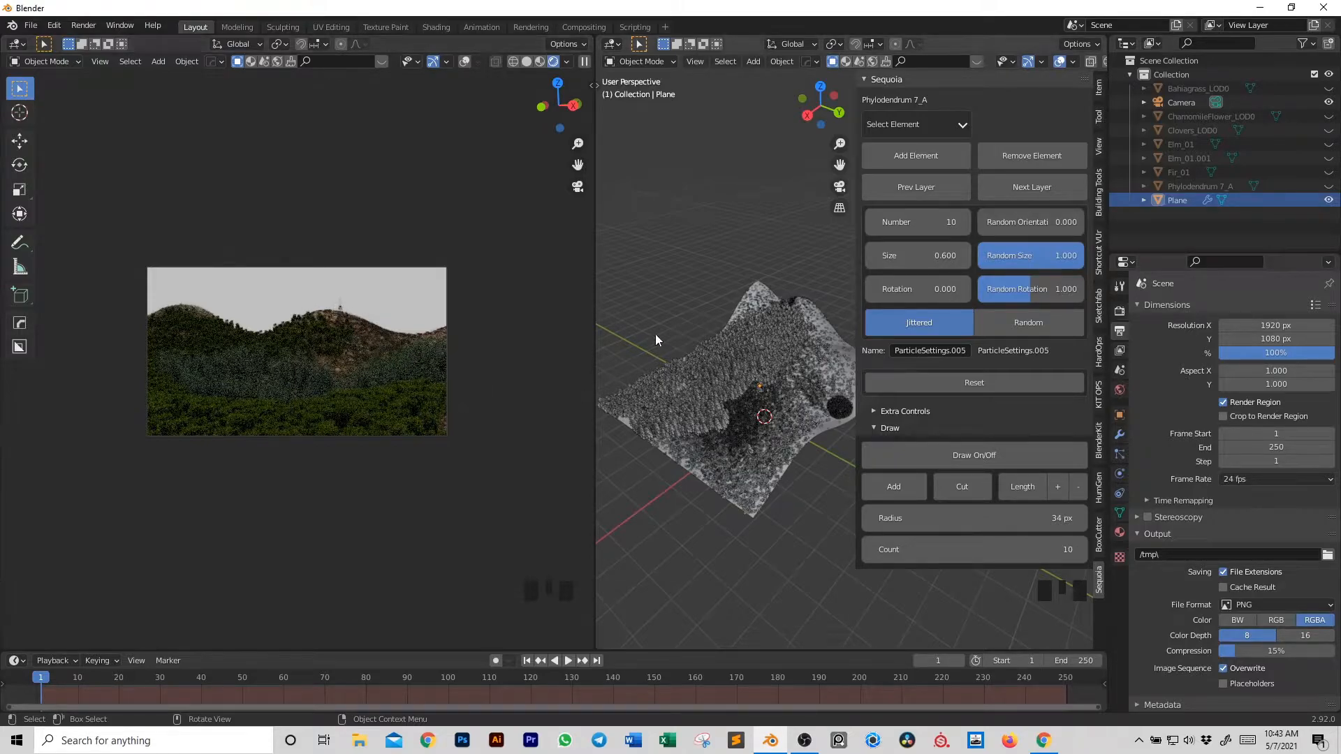
- Move on to a new layer, add Rock River 4 from the Rocks Collection as its element, and collapse the draw settings
middle_drag(782, 370, 775, 356)
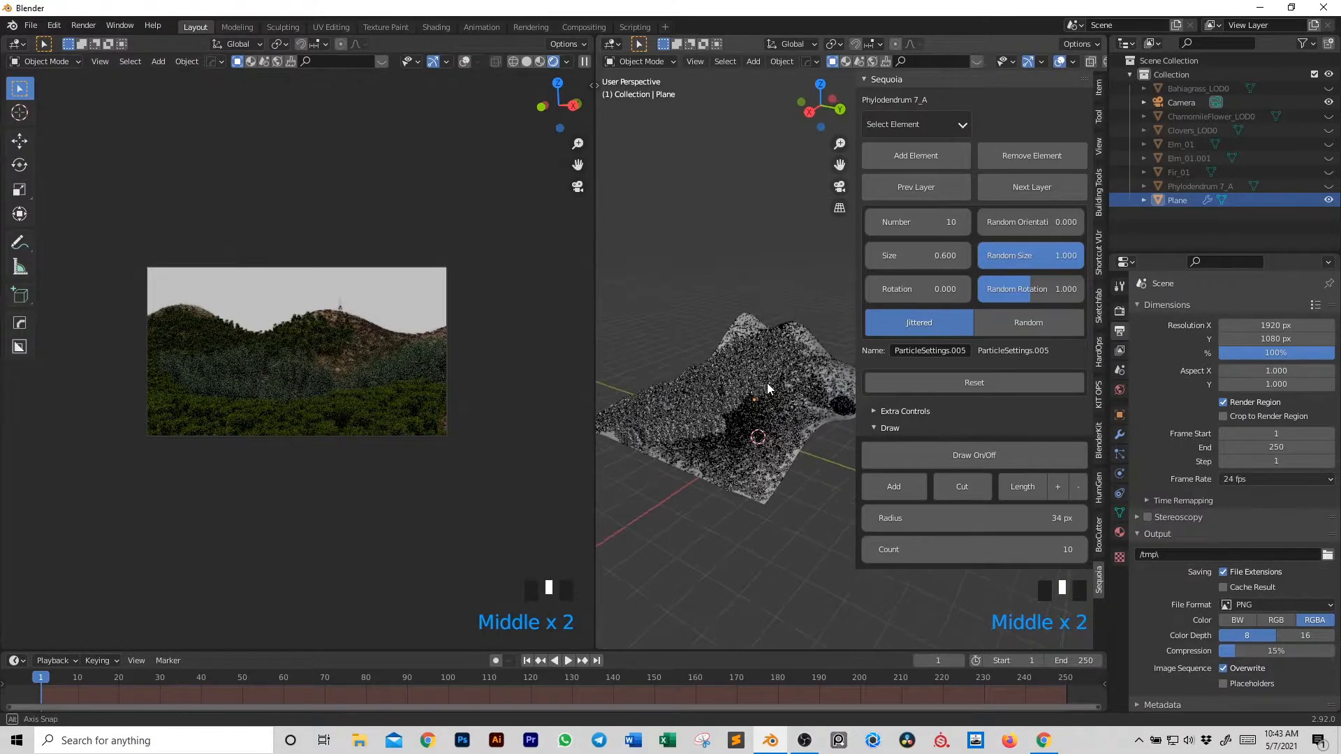
click(1042, 187)
click(937, 127)
click(936, 147)
click(935, 126)
mouse_move(930, 220)
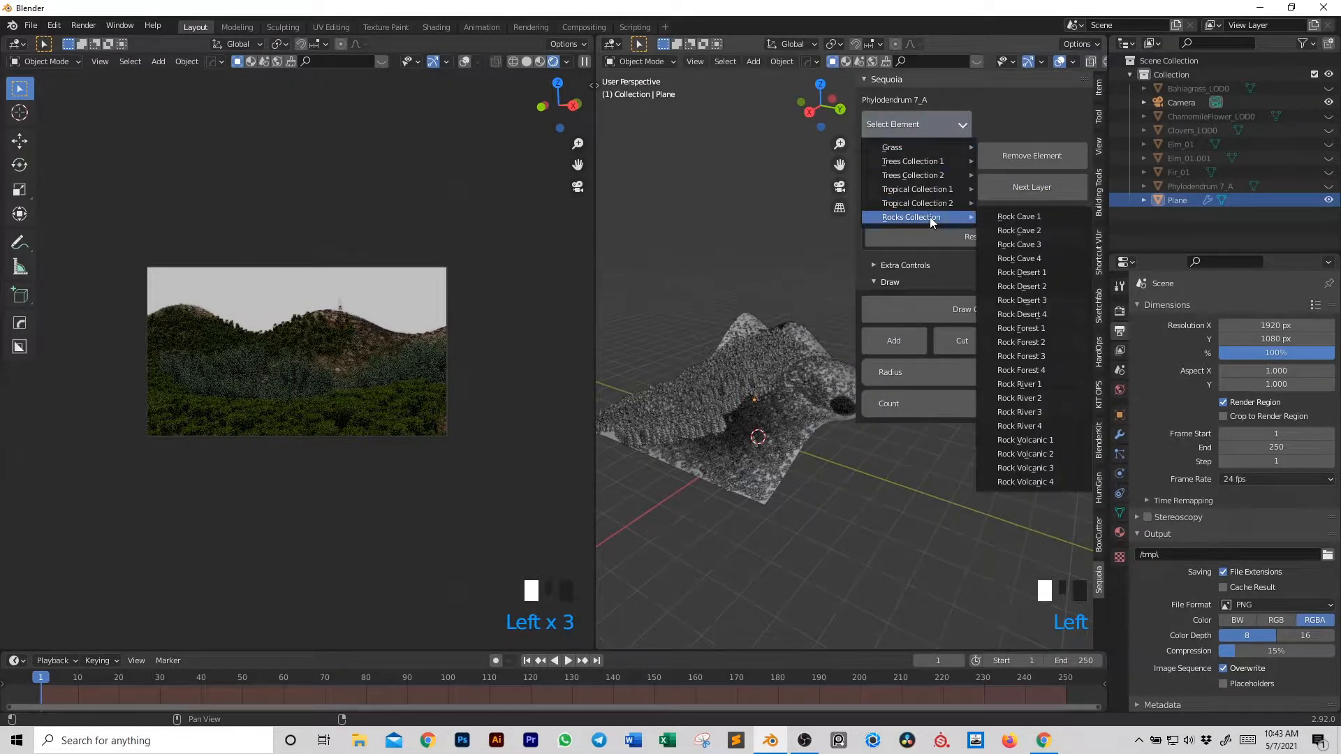
click(1023, 426)
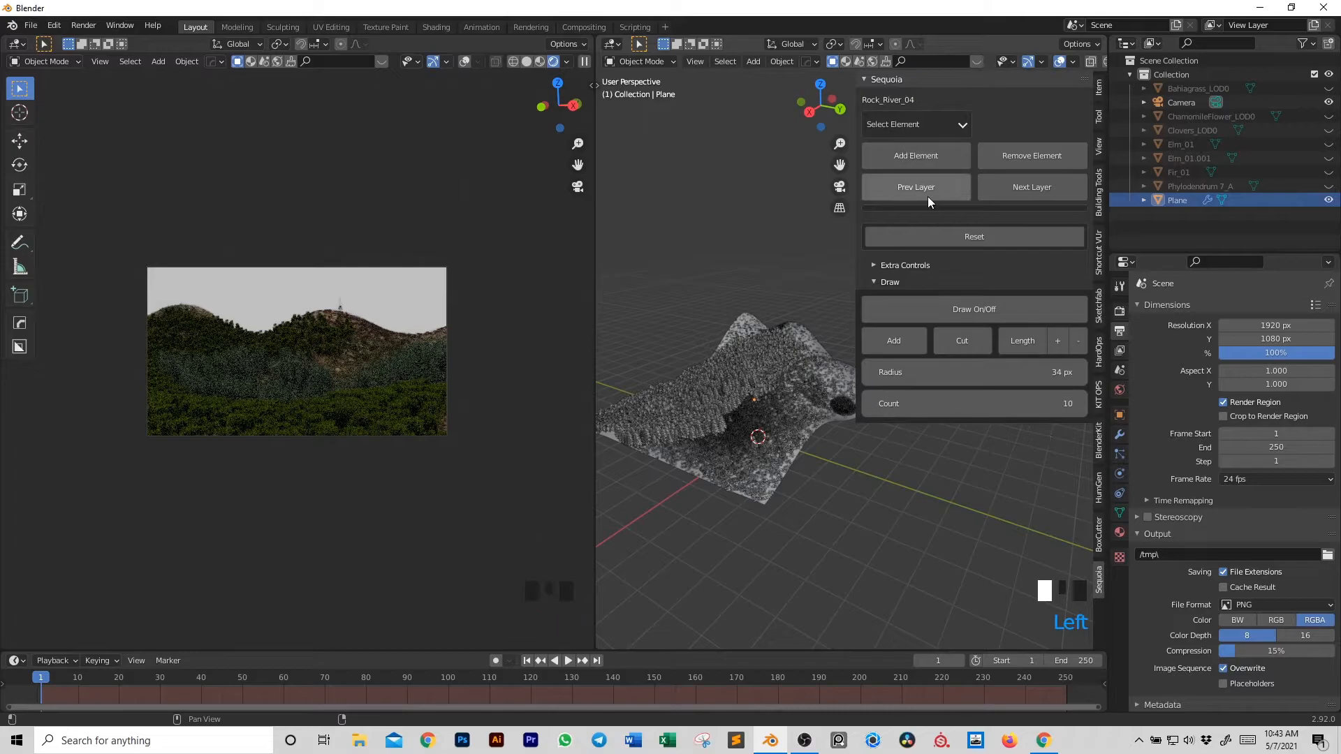
click(915, 156)
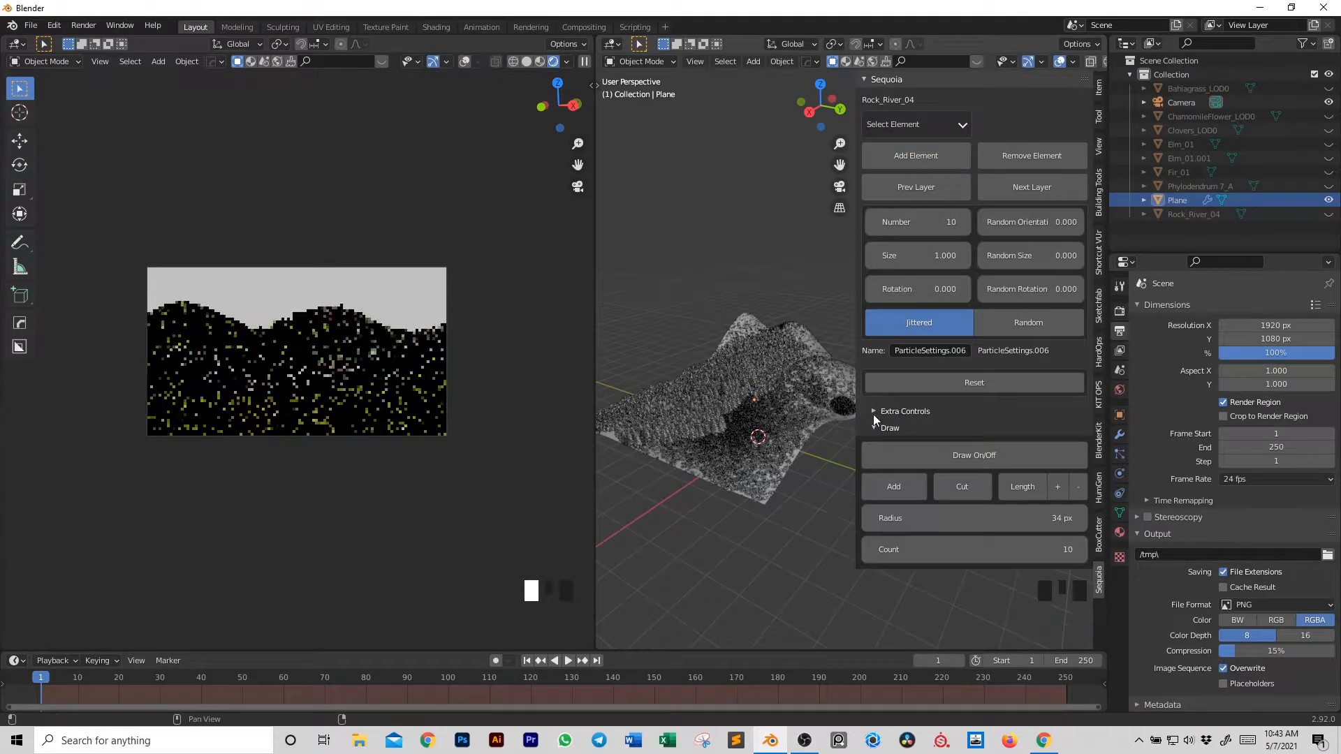
click(875, 426)
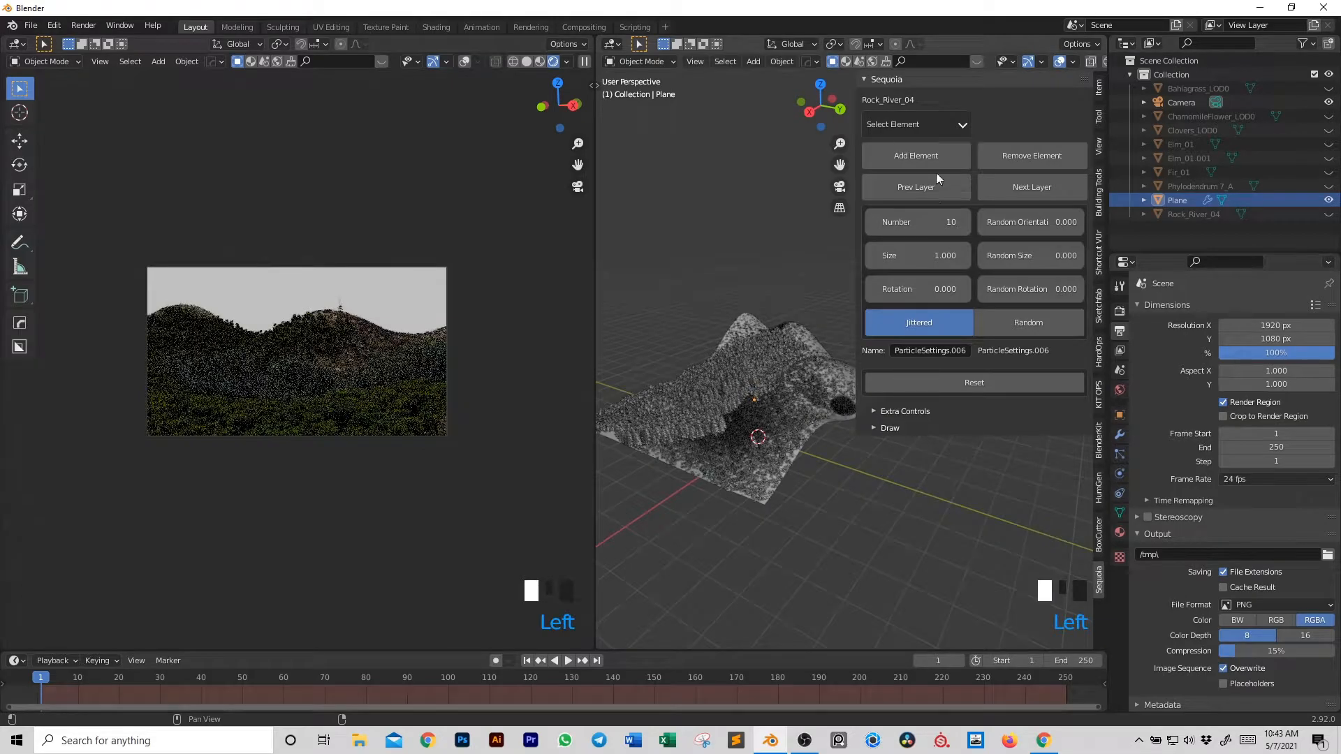
- Set the river rock layer's number to 100 and its size to 10
double_click(917, 225)
text(100)
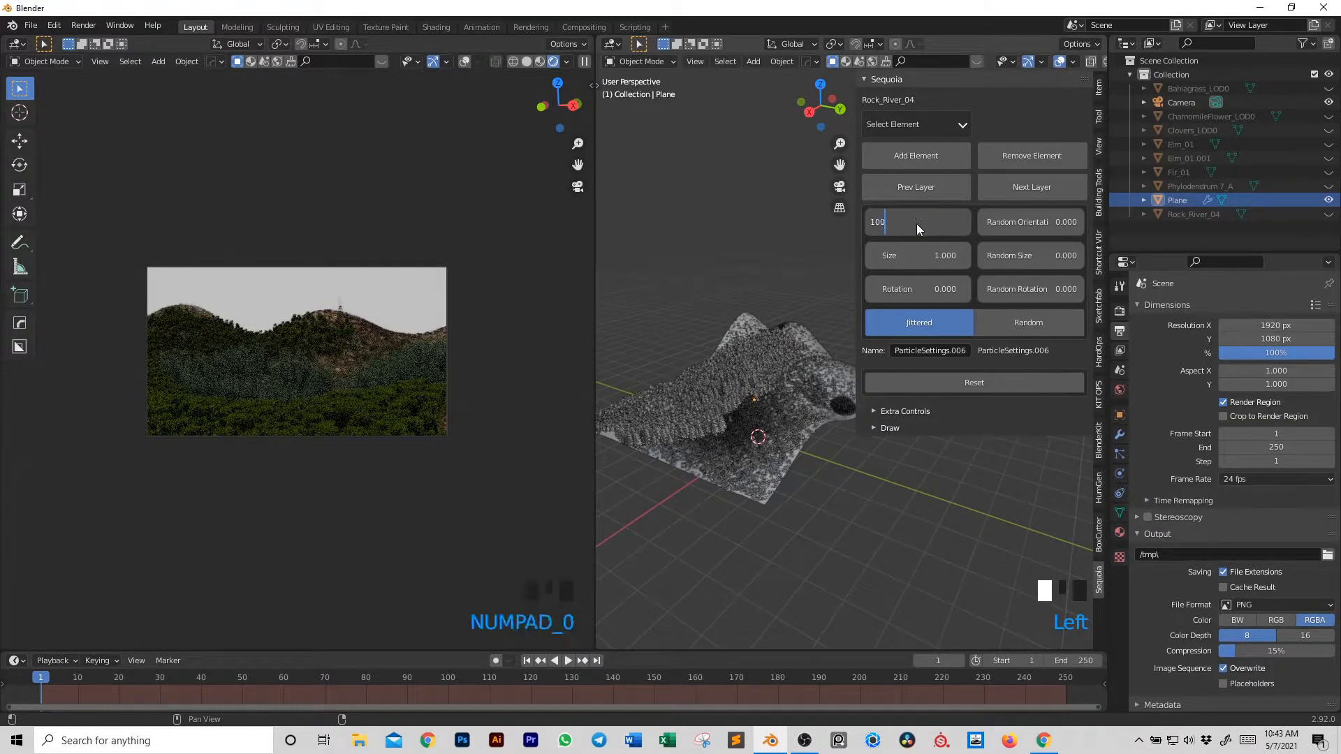
key(Return)
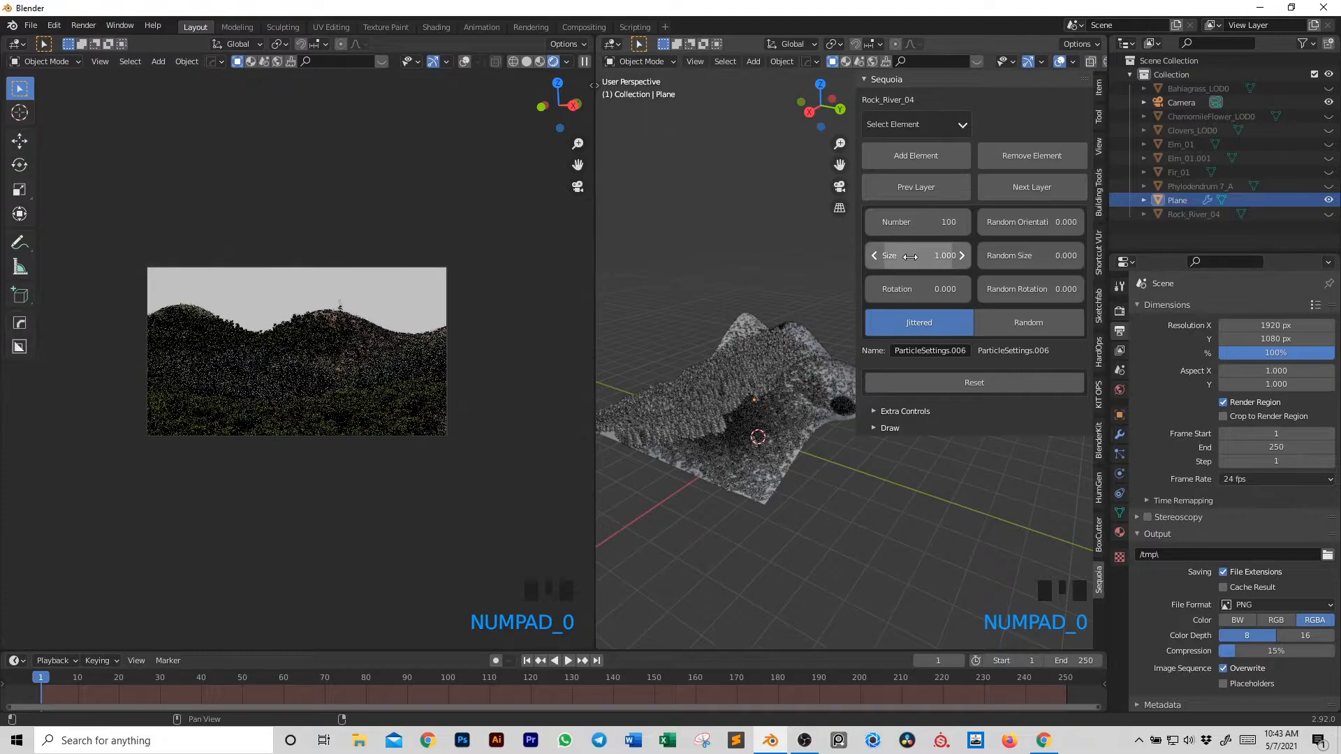
click(910, 256)
text(10)
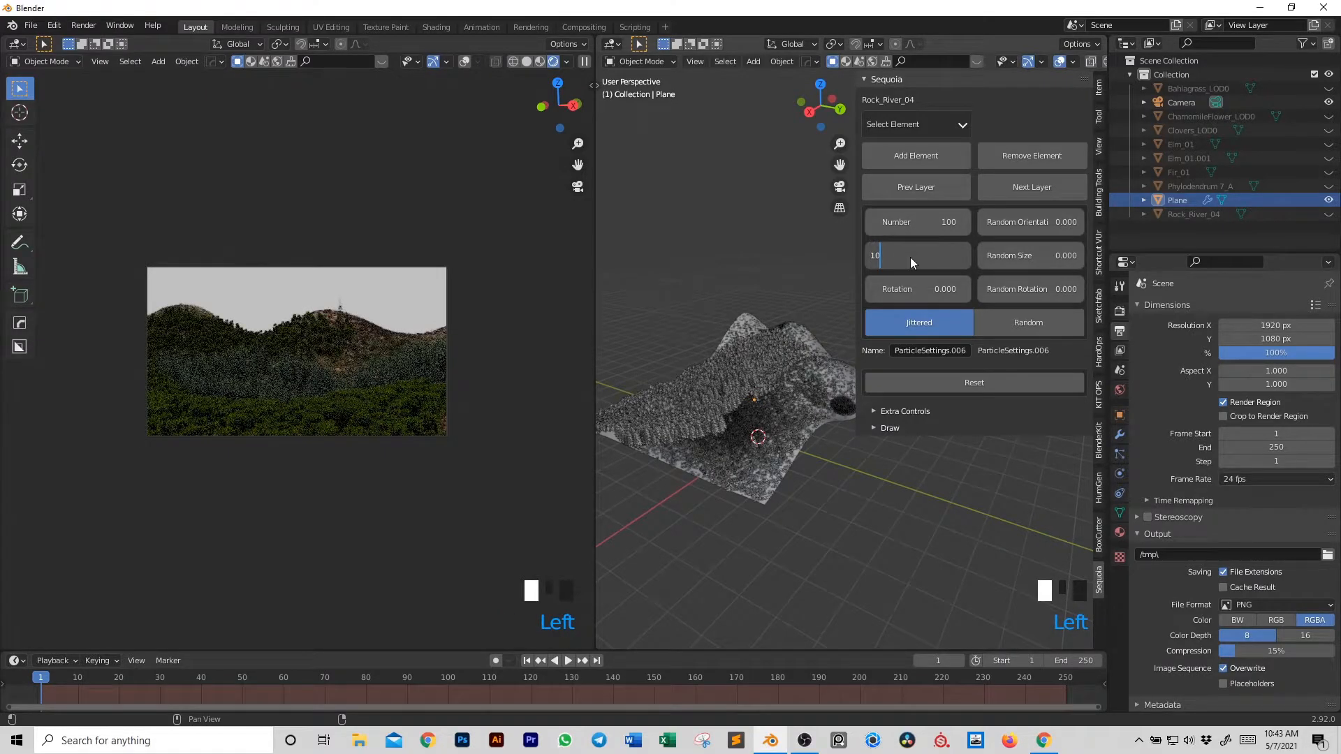
key(Return)
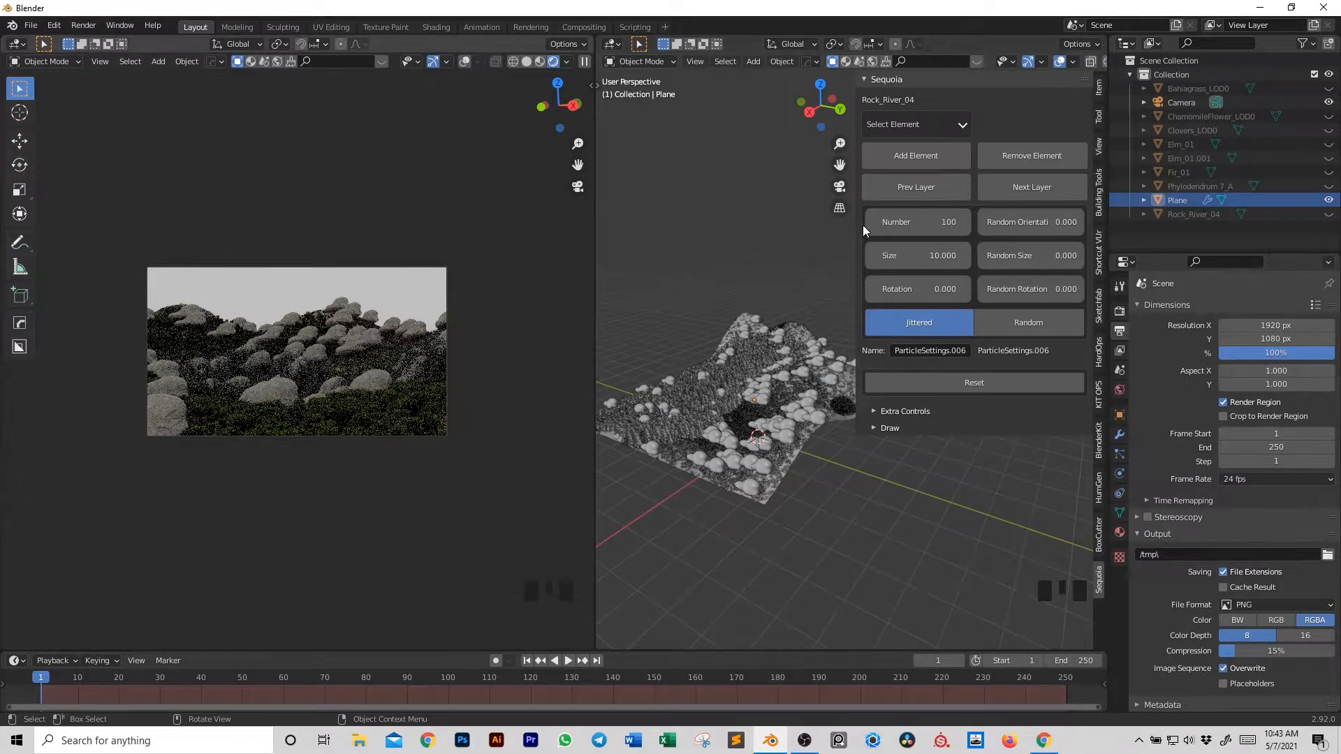
- Set the river rock layer's random size to 1 and random rotation to 2
click(1017, 263)
text(1)
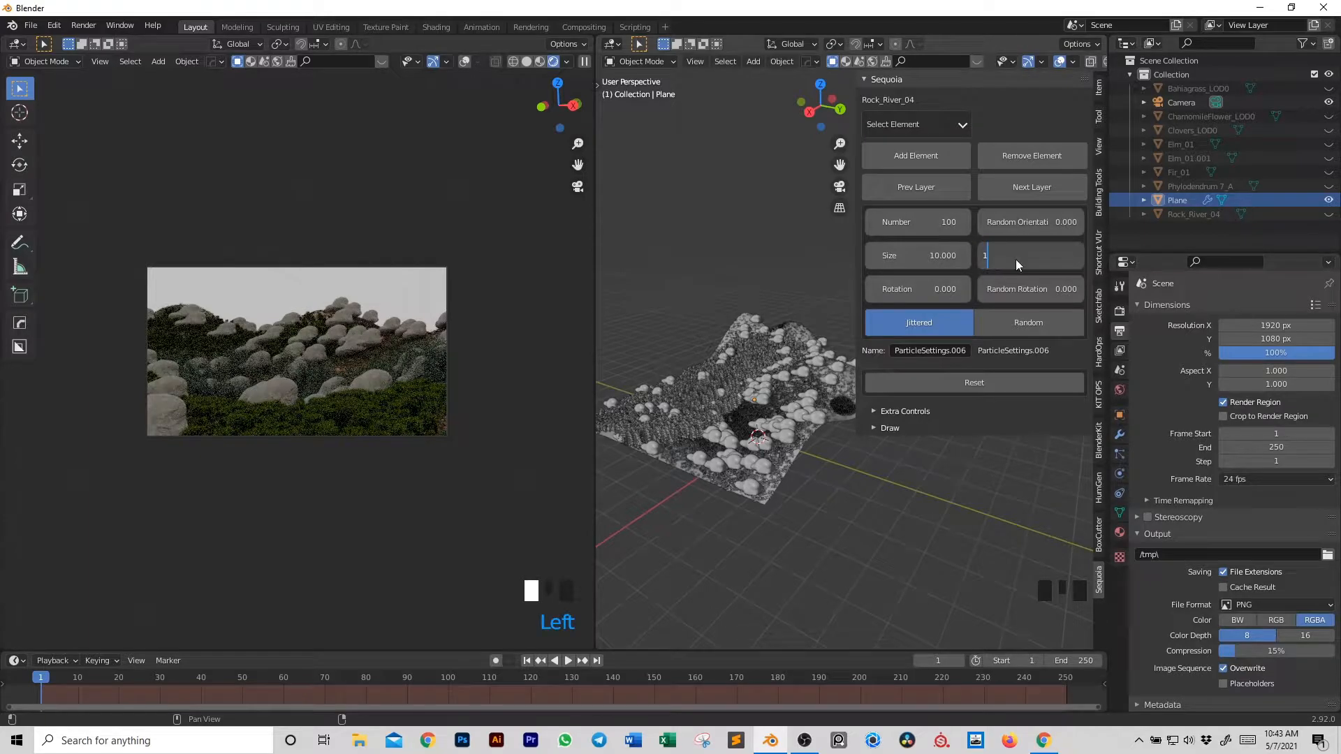
key(Return)
click(1029, 289)
text(2)
key(Return)
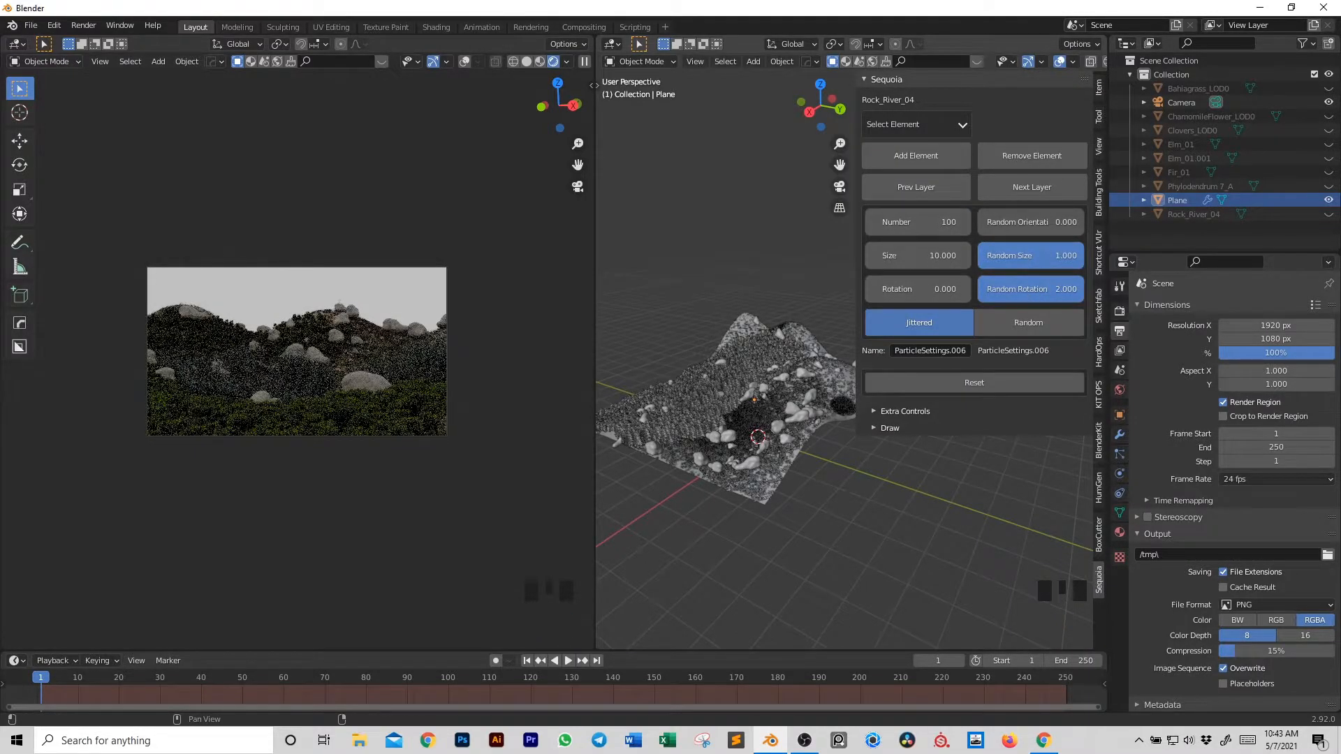
- Try sizes of 2, 3 and 4 for the river rock layer
click(902, 257)
text(2)
key(Return)
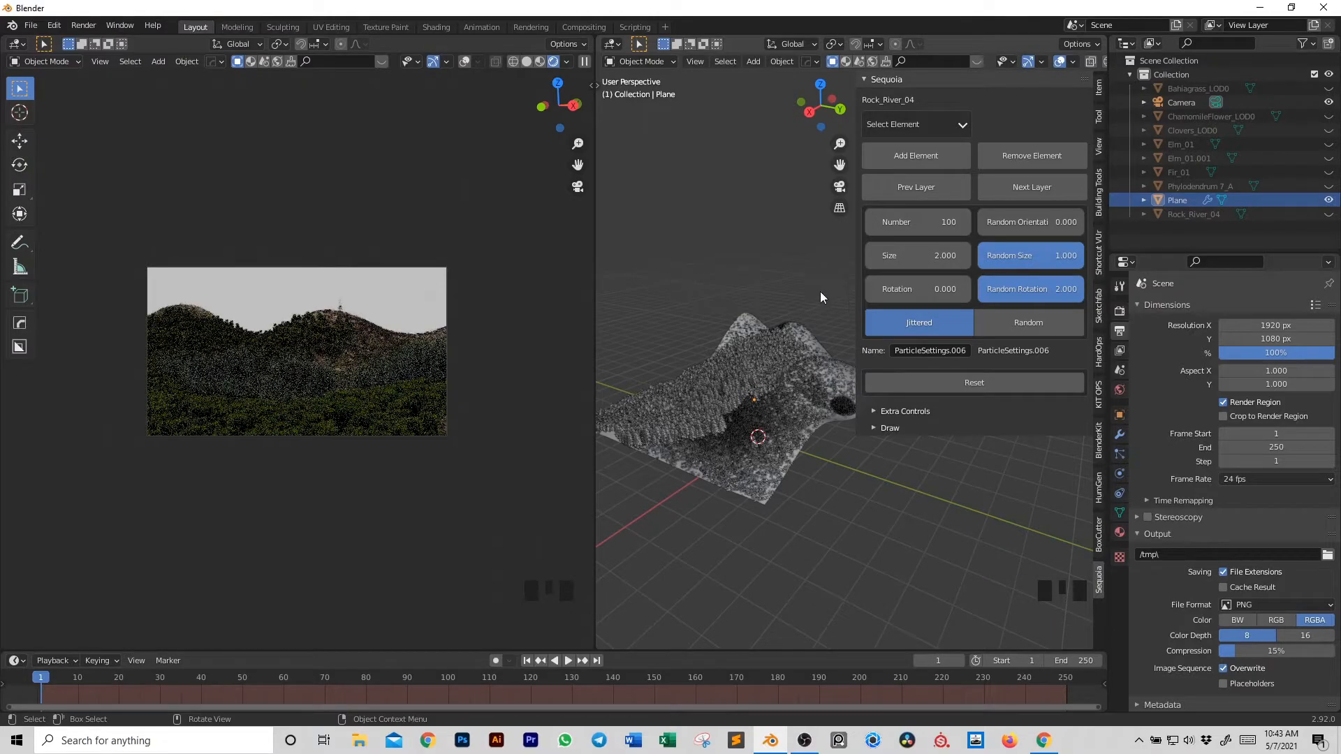
click(921, 266)
text(3)
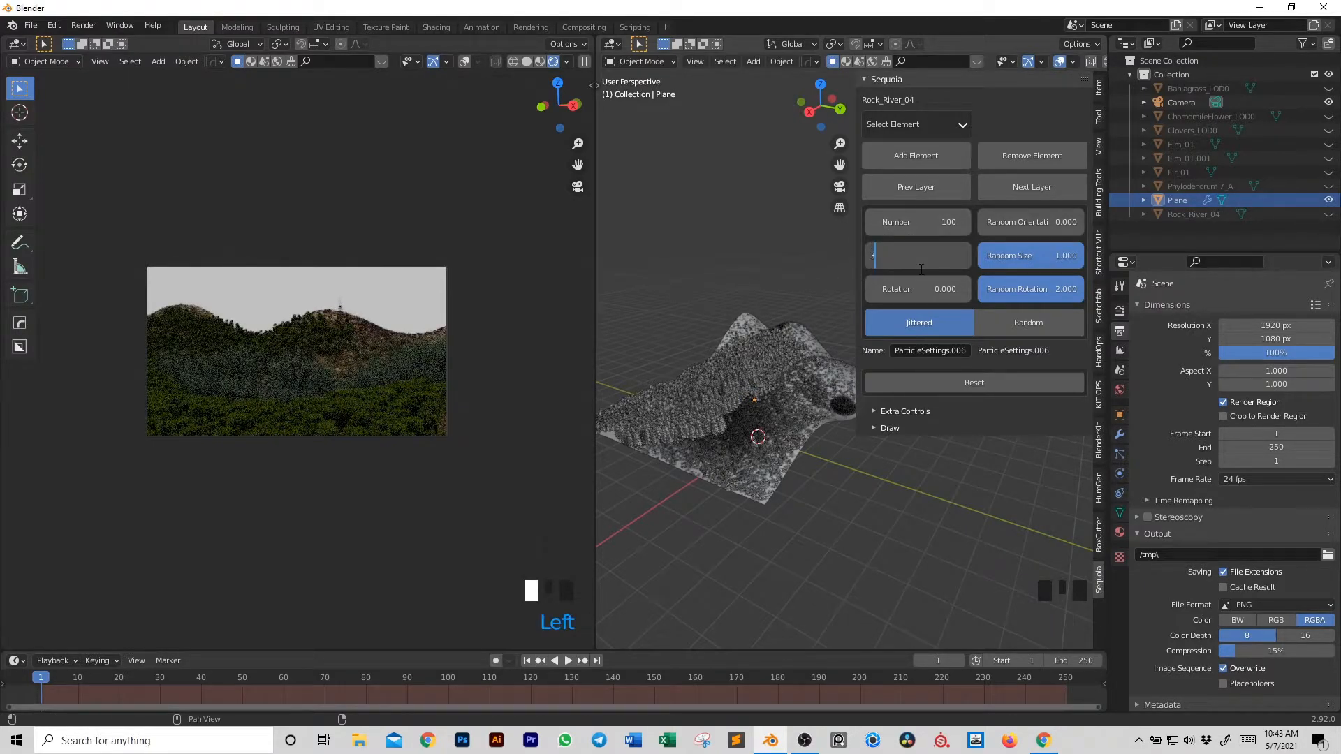
click(919, 269)
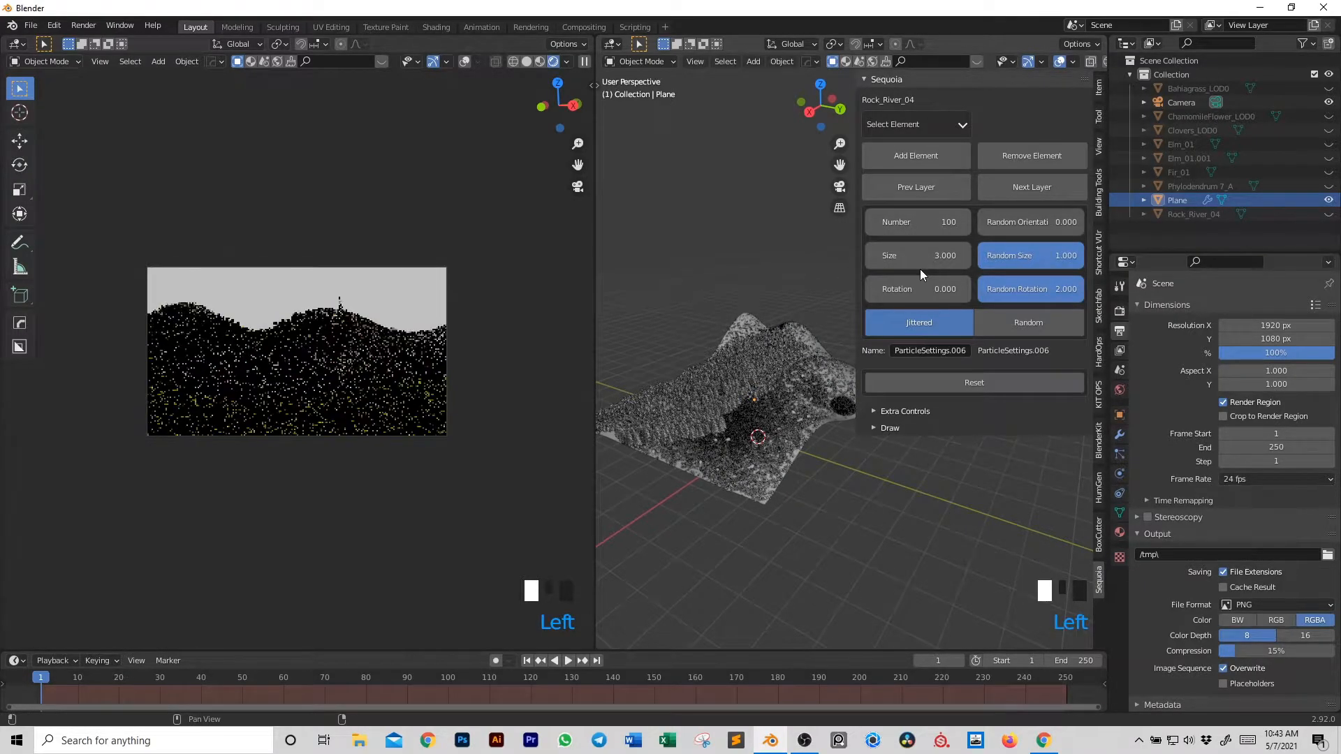
click(919, 270)
text(4)
click(928, 258)
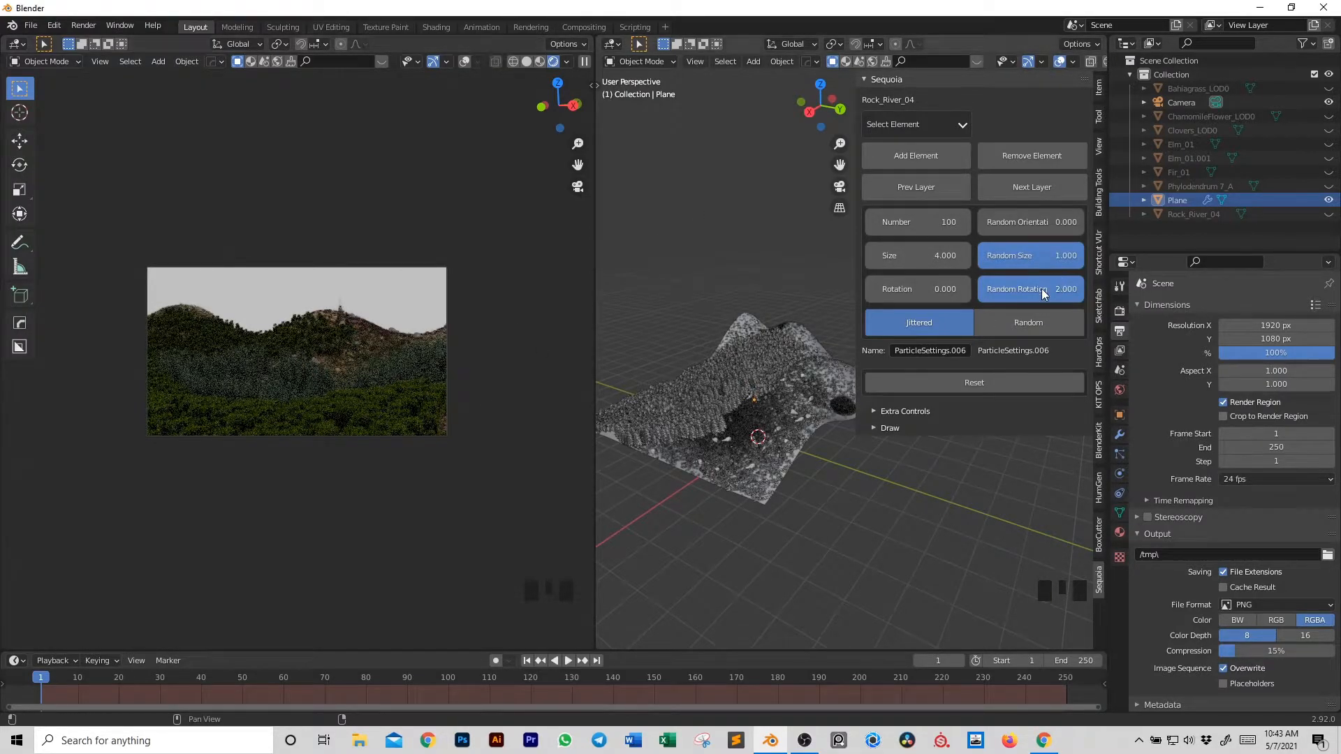
- Enable Render Region in the perspective viewport, then close that viewport so the rendered camera view fills the whole area
key(n)
key(n)
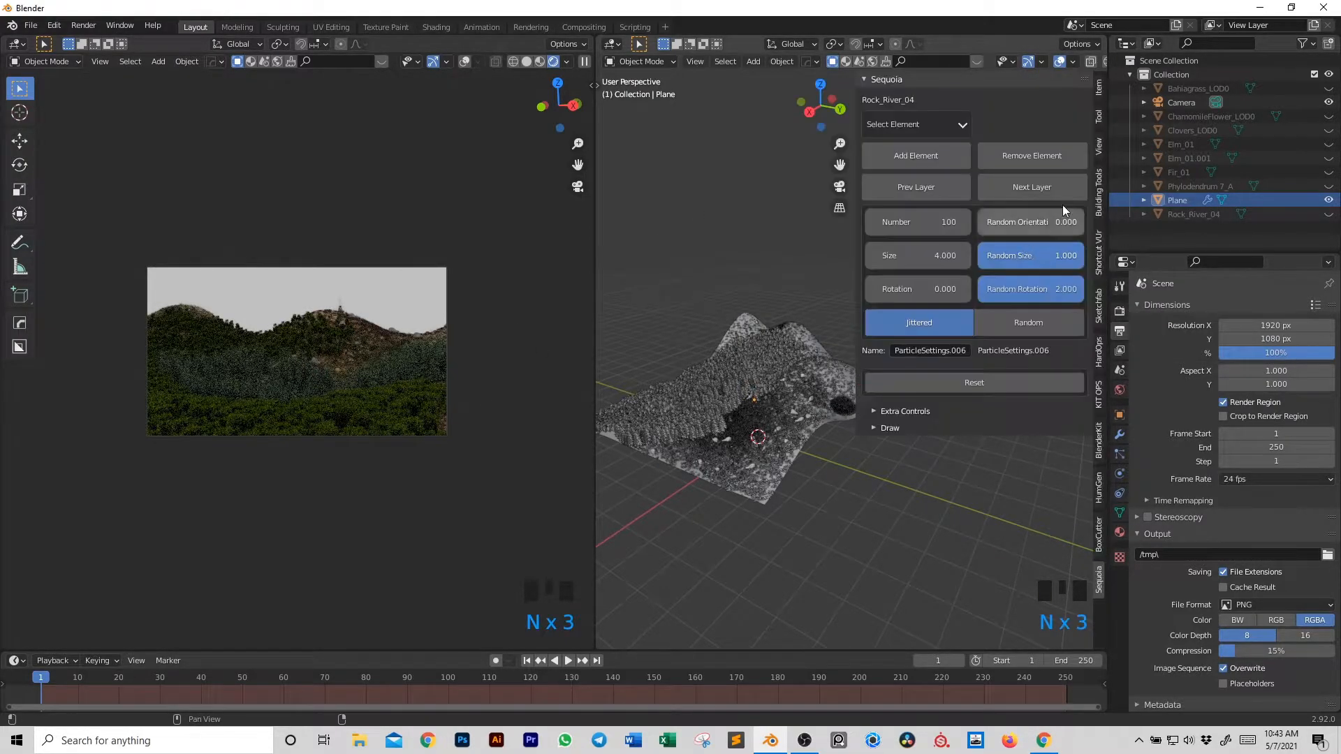
click(1098, 145)
click(959, 180)
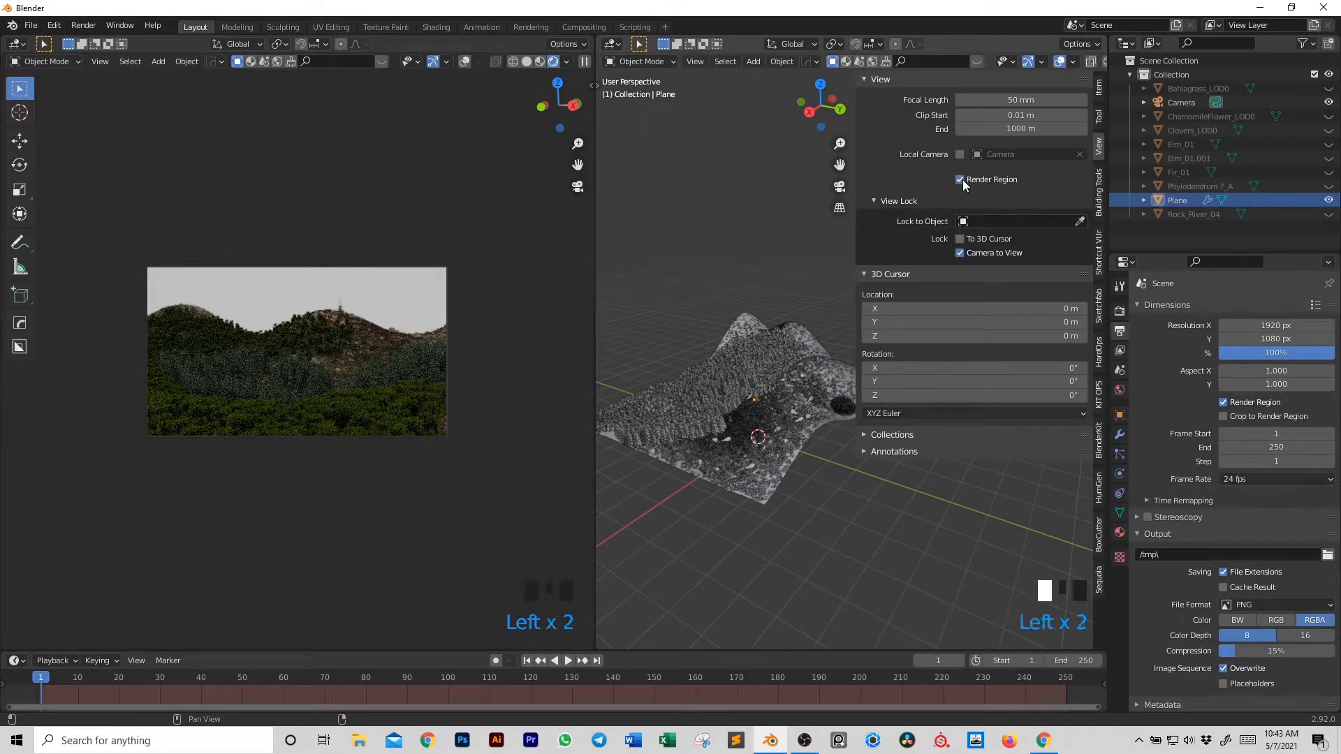
key(n)
drag(592, 40, 640, 133)
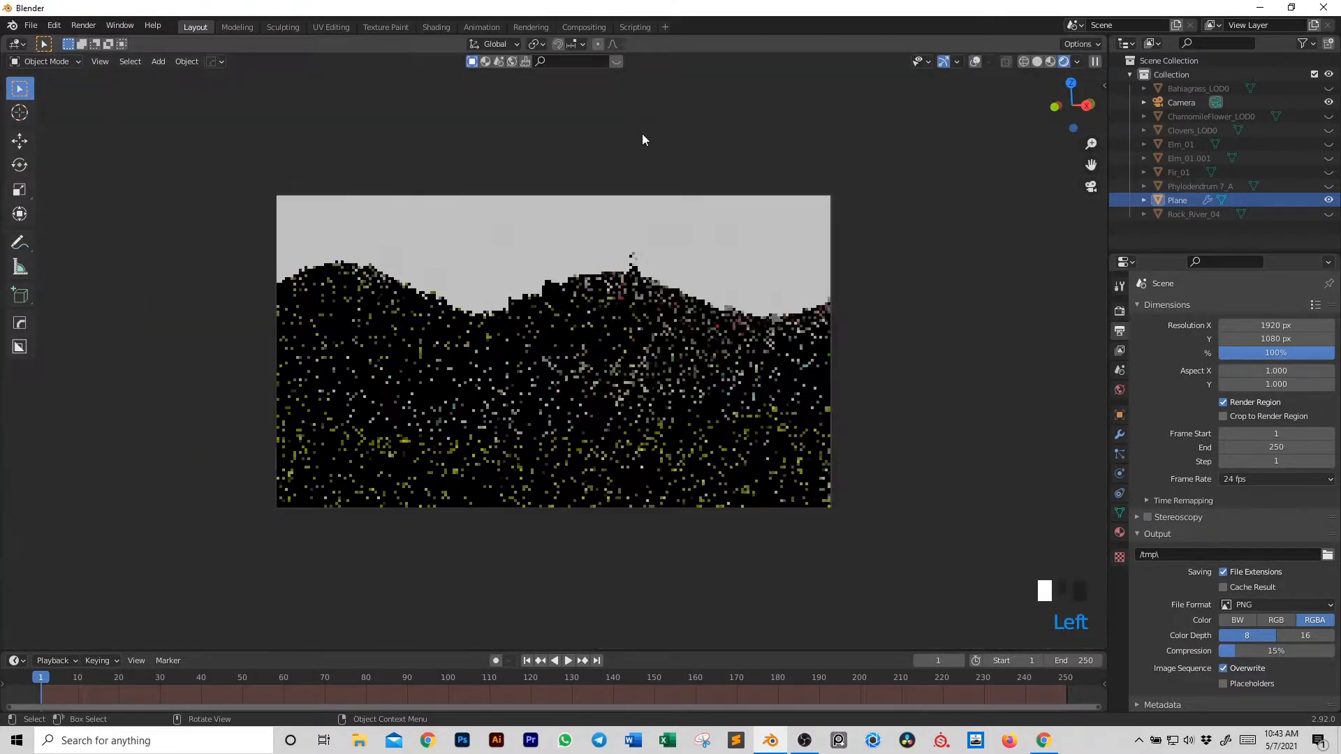
- Turn off the Camera to View lock so that view navigation does not move the camera
scroll(641, 137, up, 1)
scroll(641, 144, up, 1)
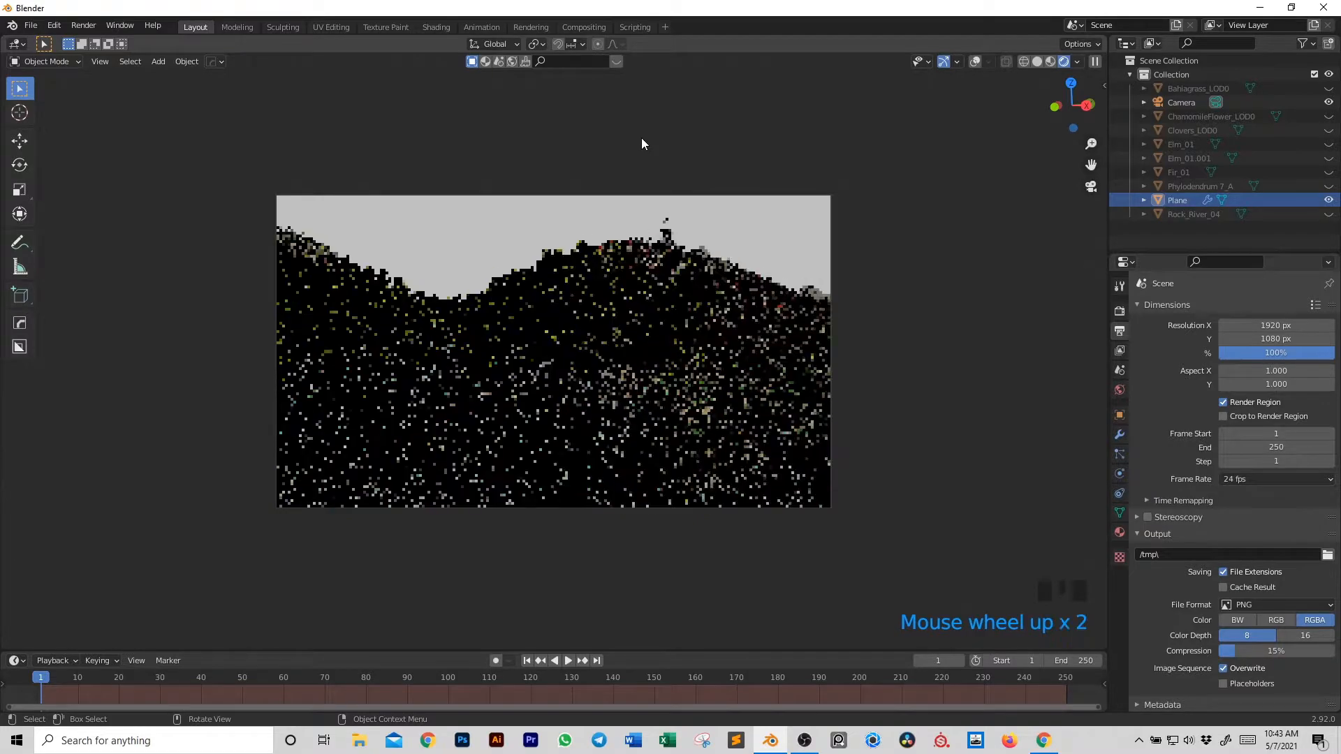
scroll(641, 144, up, 1)
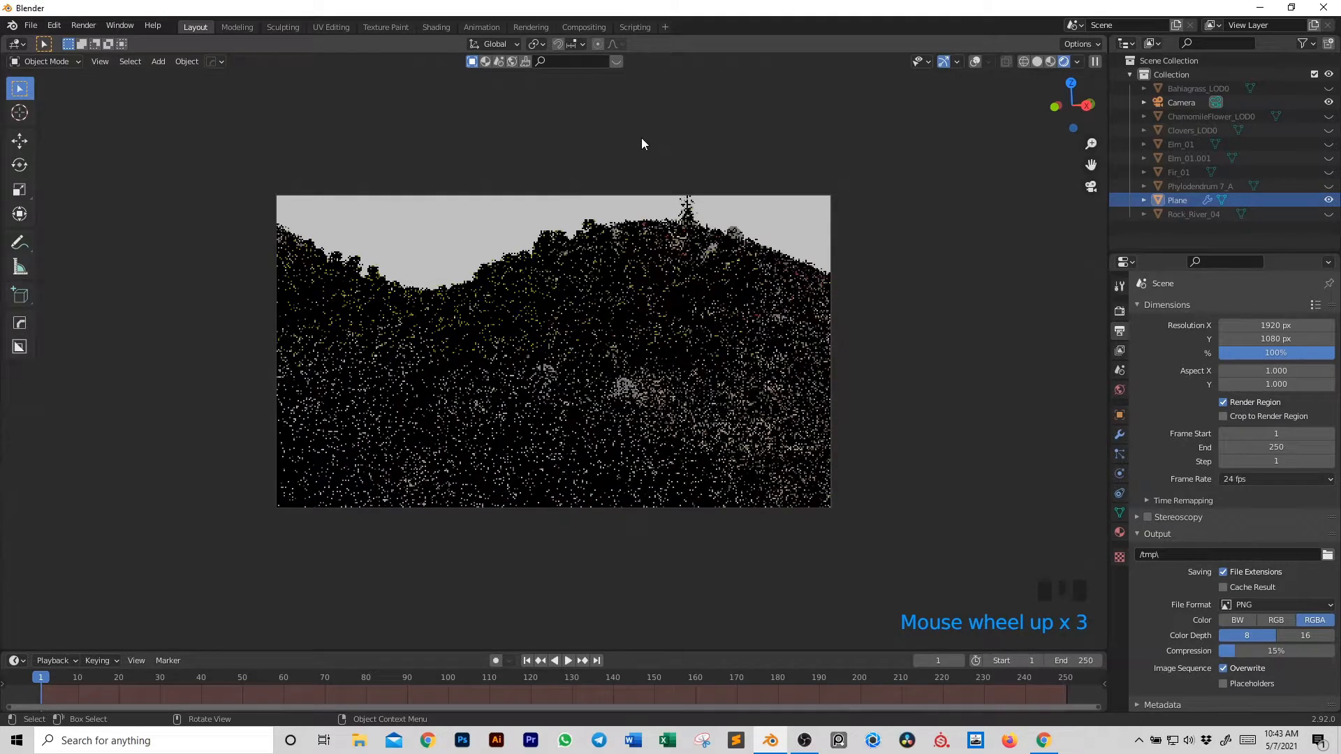
scroll(642, 139, down, 3)
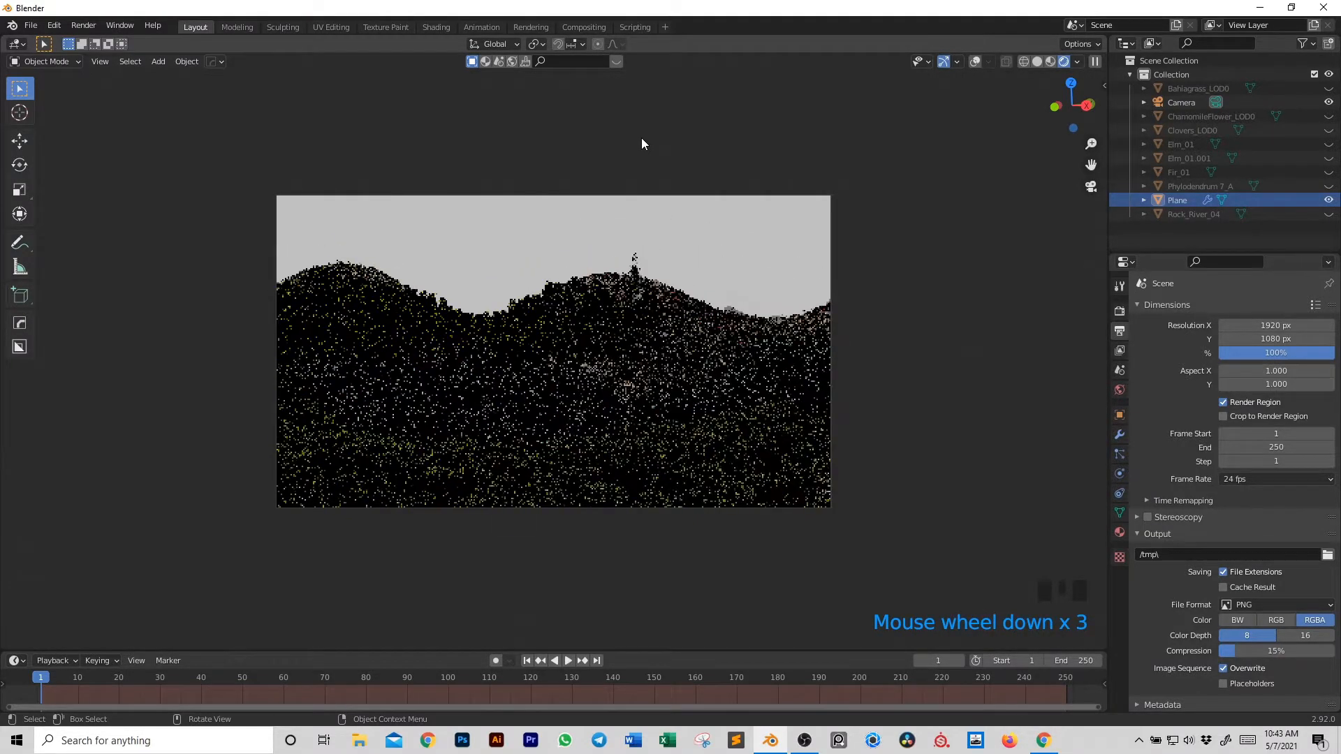
scroll(663, 153, down, 1)
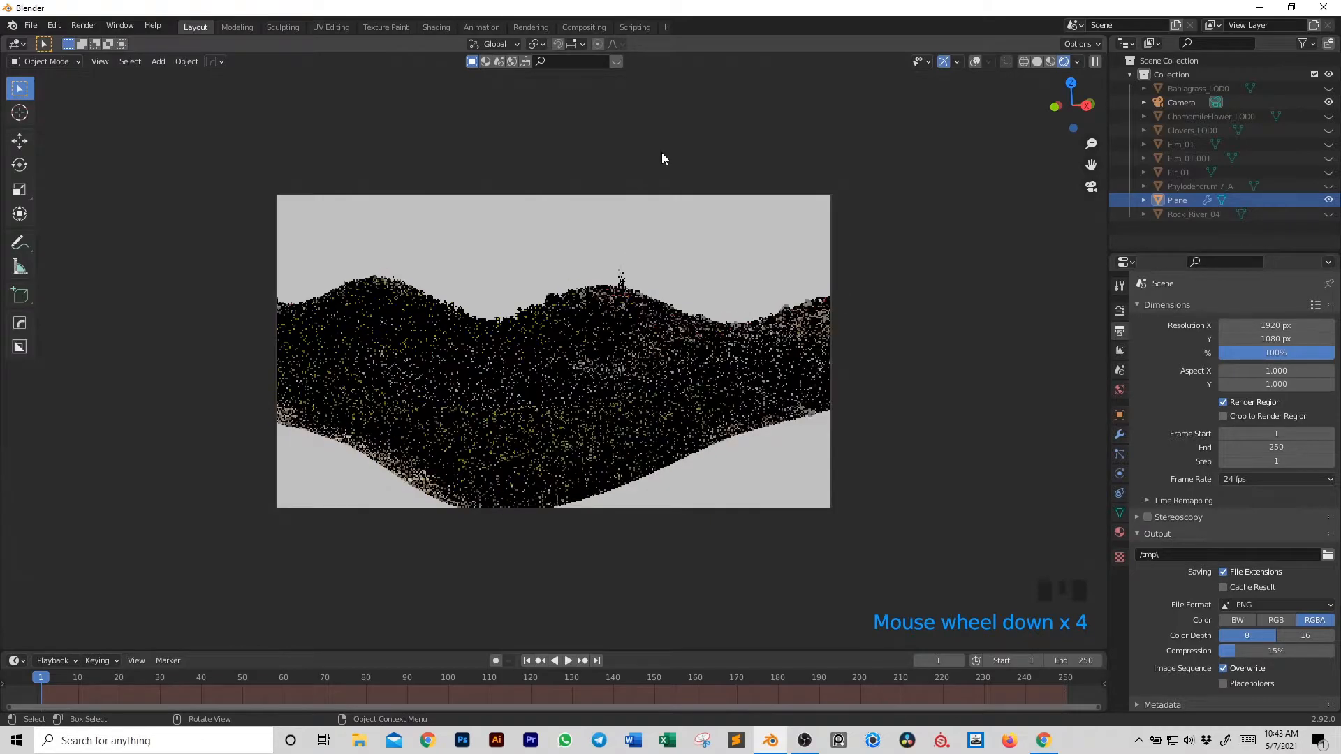
scroll(661, 154, up, 1)
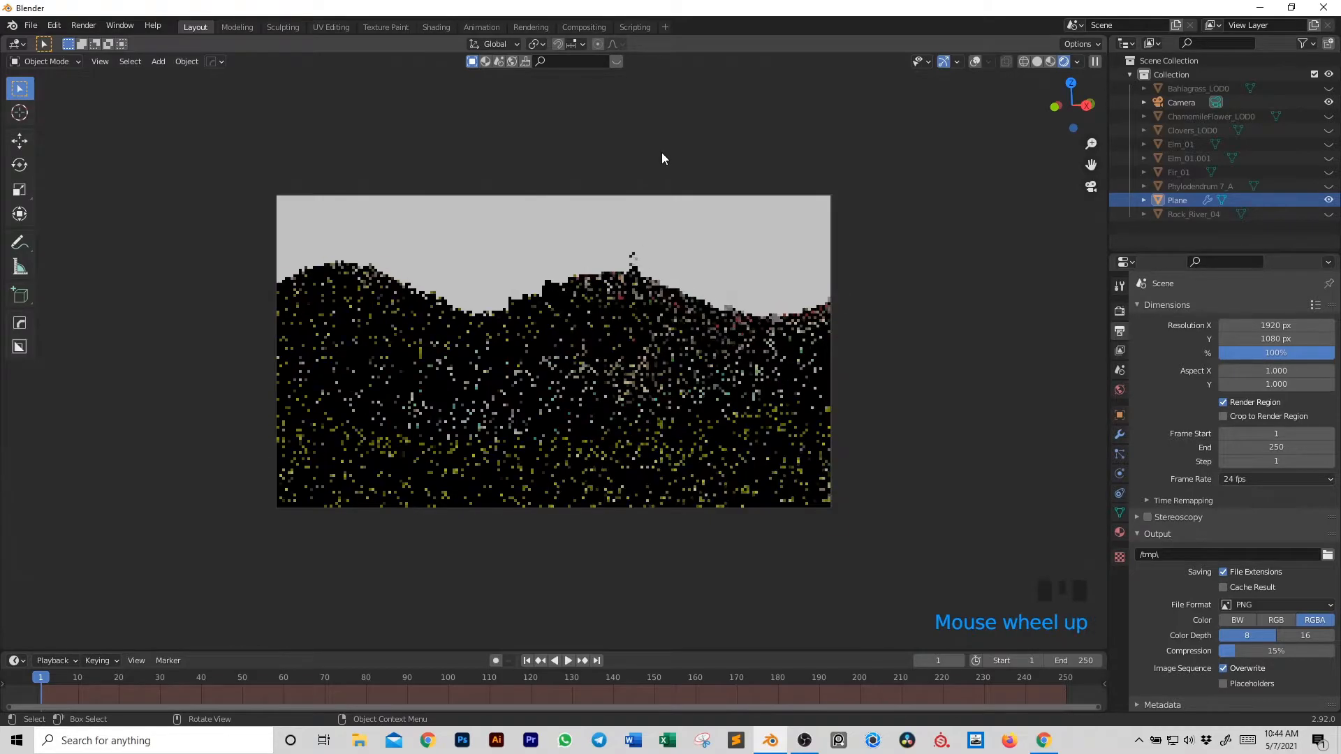
key(n)
click(1021, 252)
key(n)
scroll(714, 199, up, 2)
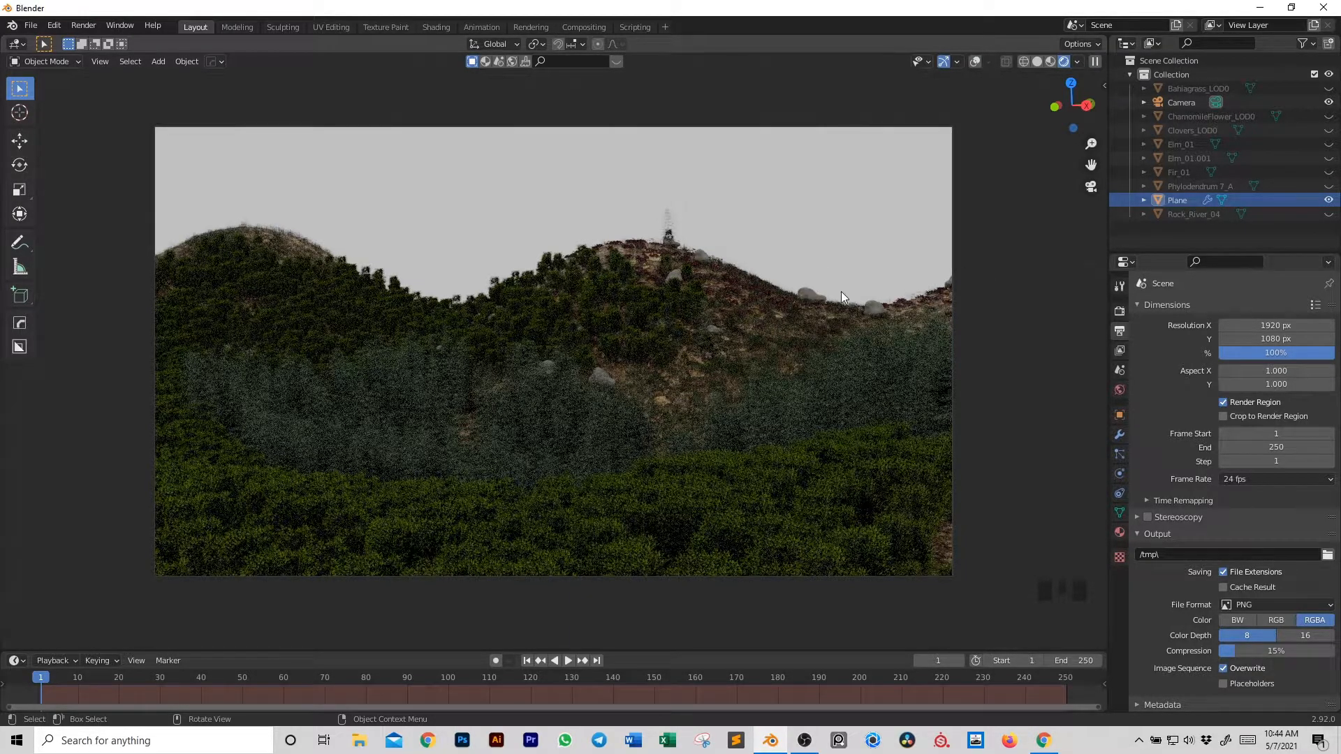
- Widen the Sequoia settings area over the camera view and set the river rock layer's size to 2
key(n)
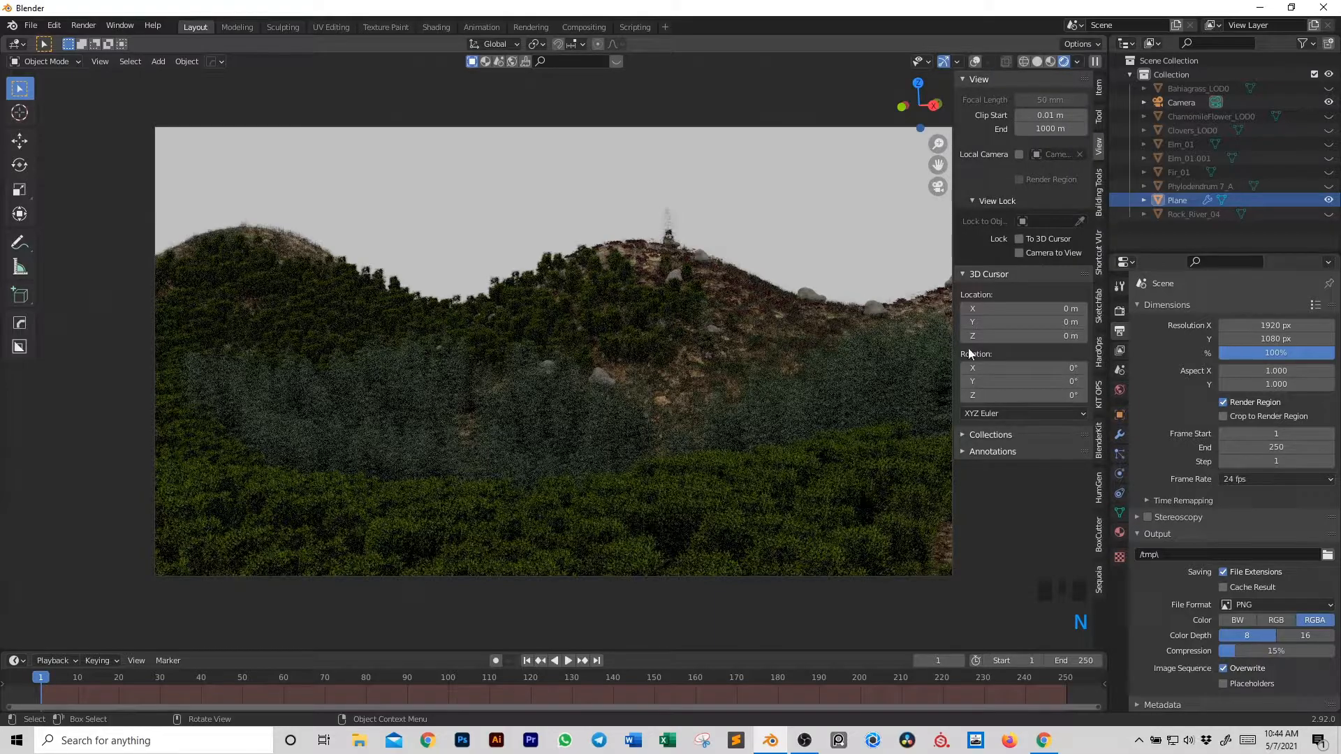
click(1099, 578)
drag(954, 224, 746, 224)
click(830, 257)
text(2)
key(Return)
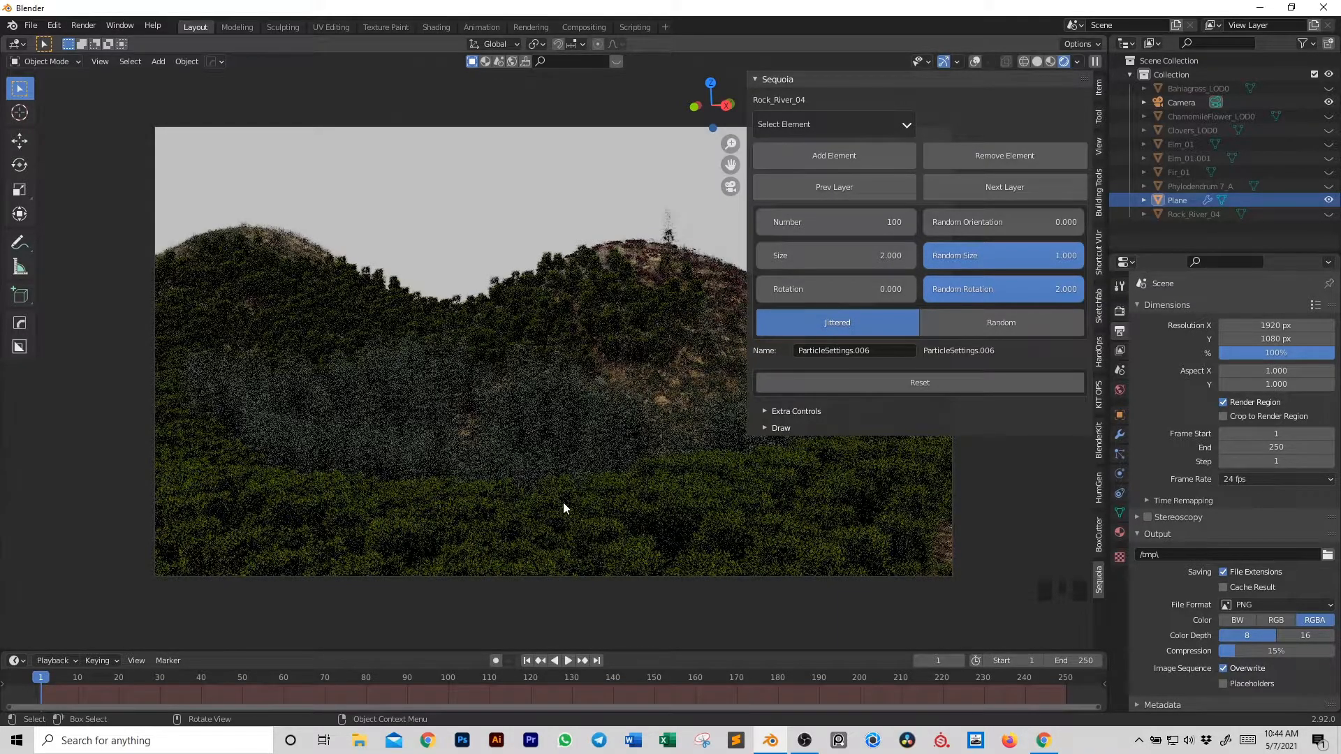
- Step back through the earlier Sequoia layers to review their settings, then return to the river rock layer
click(821, 186)
click(827, 190)
click(827, 191)
click(827, 190)
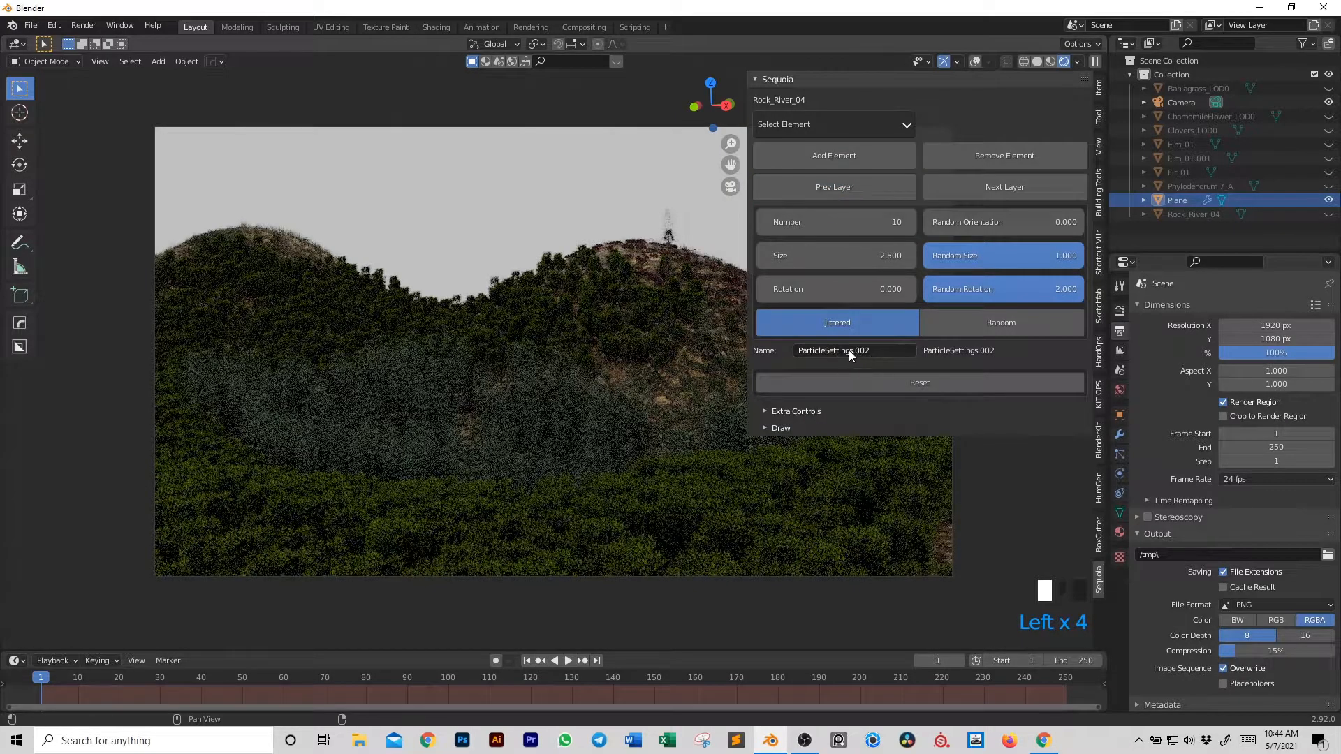
click(967, 191)
click(970, 189)
click(970, 188)
click(972, 188)
click(972, 188)
click(891, 185)
- Rename the river rock layer as Rocks
click(890, 349)
text(Ro)
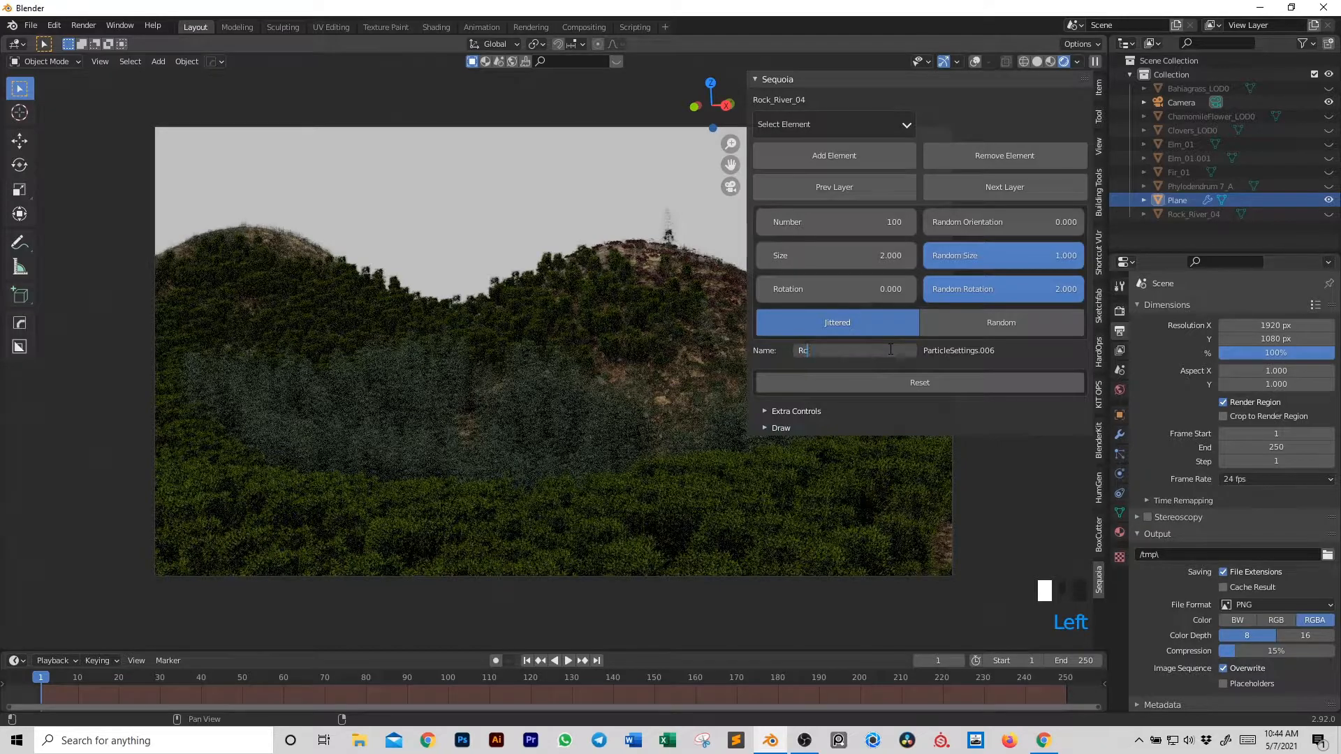
key(BackSpace)
text(ocks)
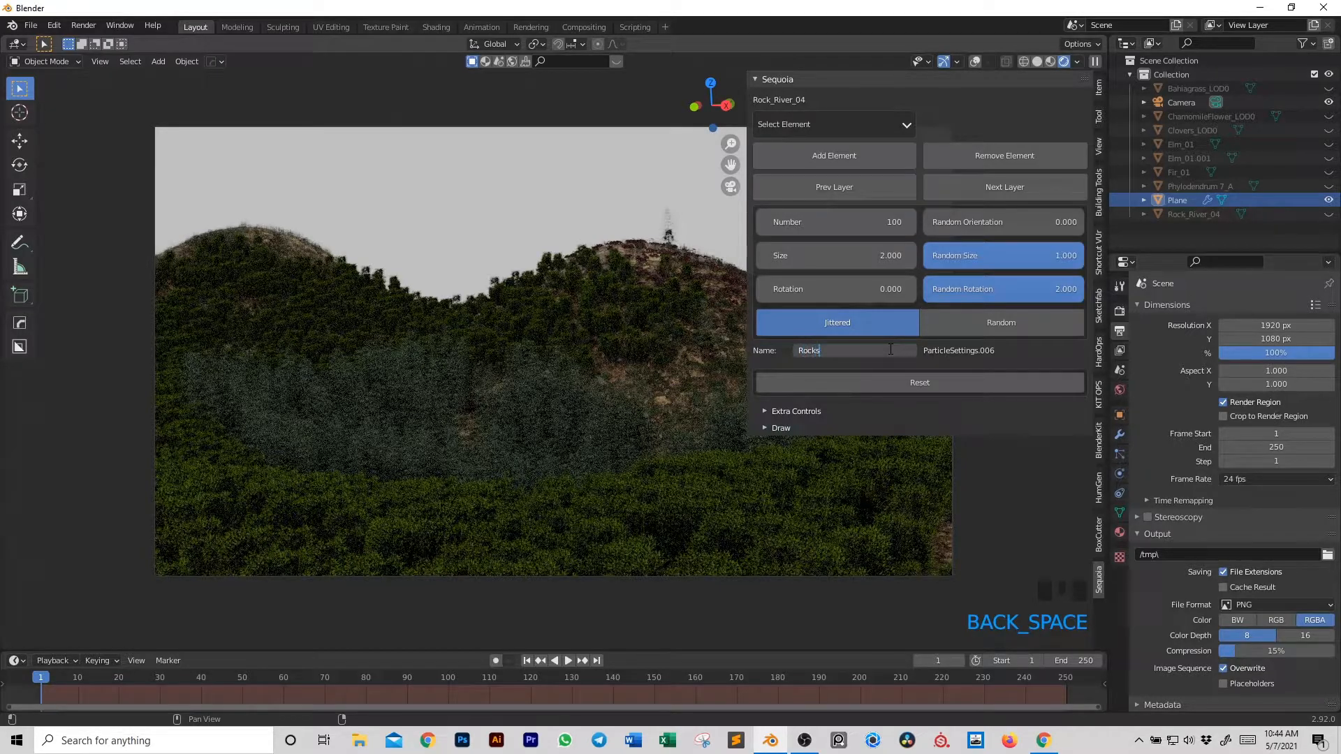
key(Return)
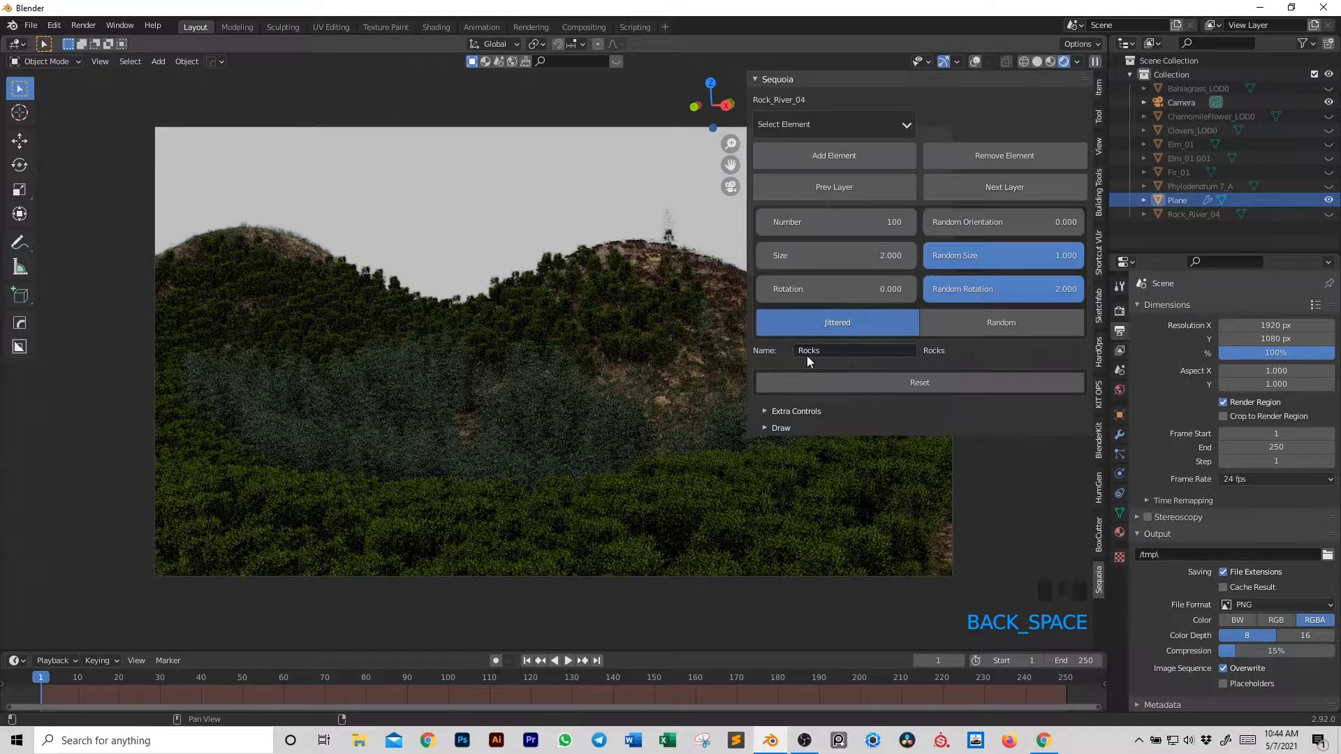
- Try a size of 5 for the Rocks layer, then set it back to 2
click(818, 260)
text(5)
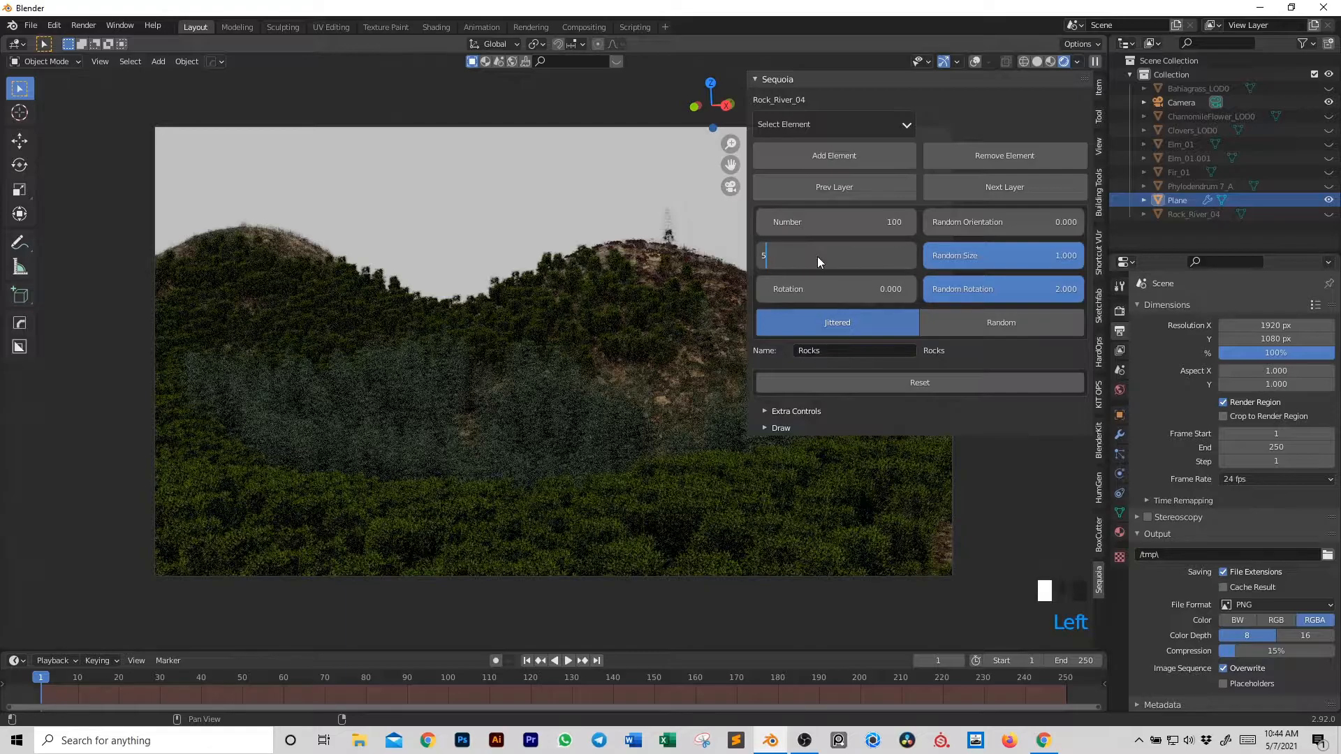
key(Return)
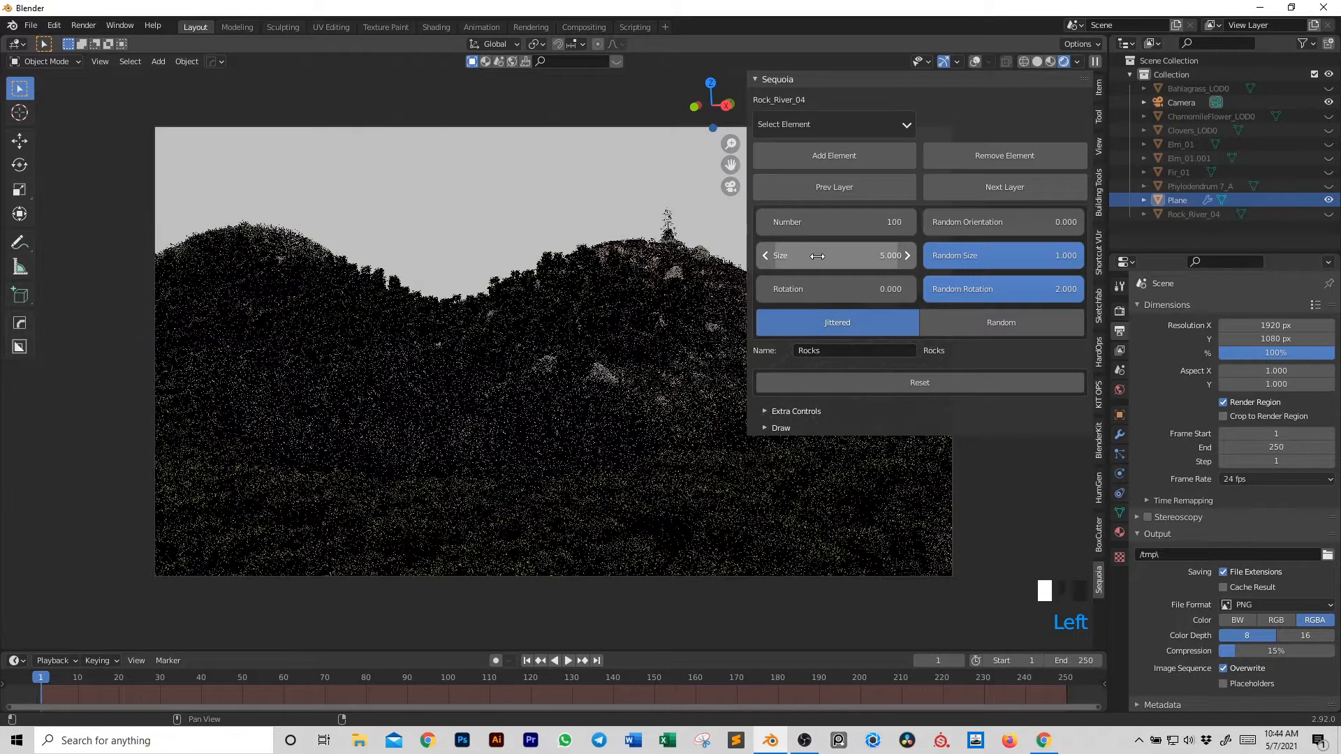
click(818, 256)
text(2)
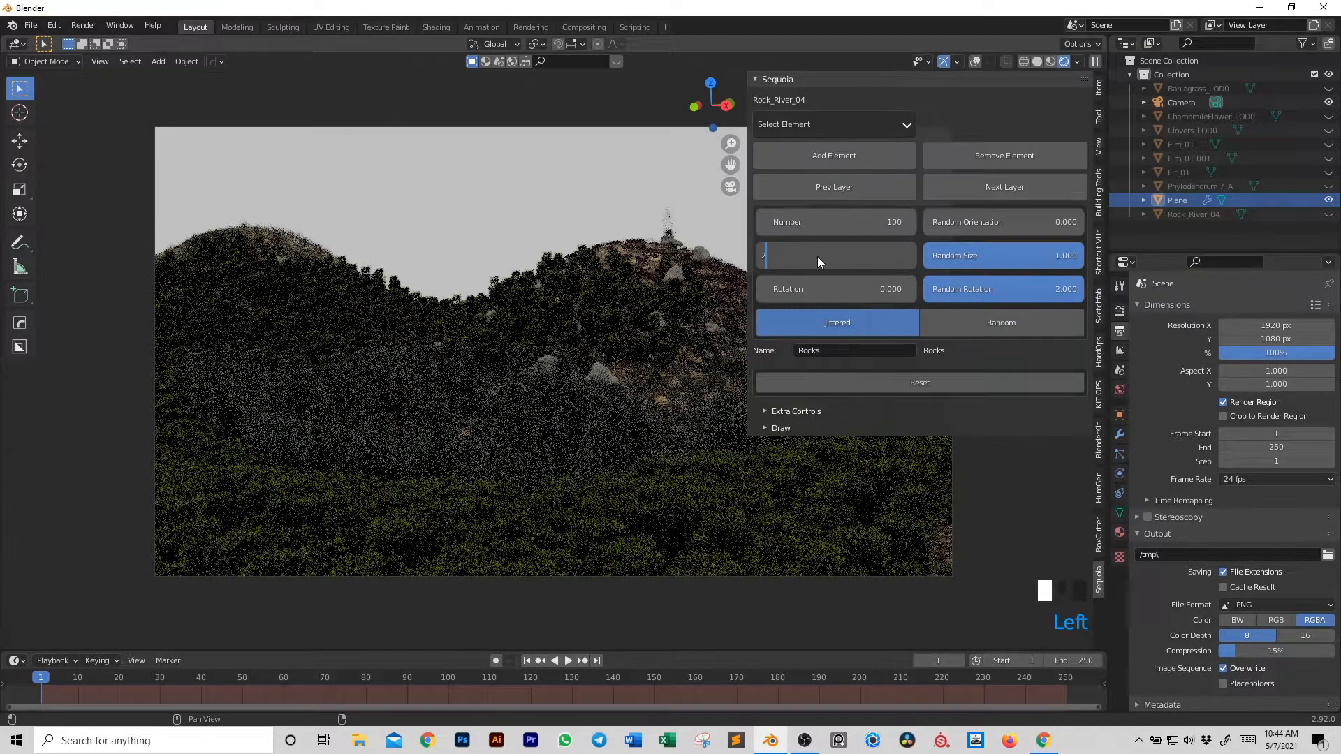
- Switch back to the Phylodendrum layer and hide the sidebar to clear the camera view
click(835, 193)
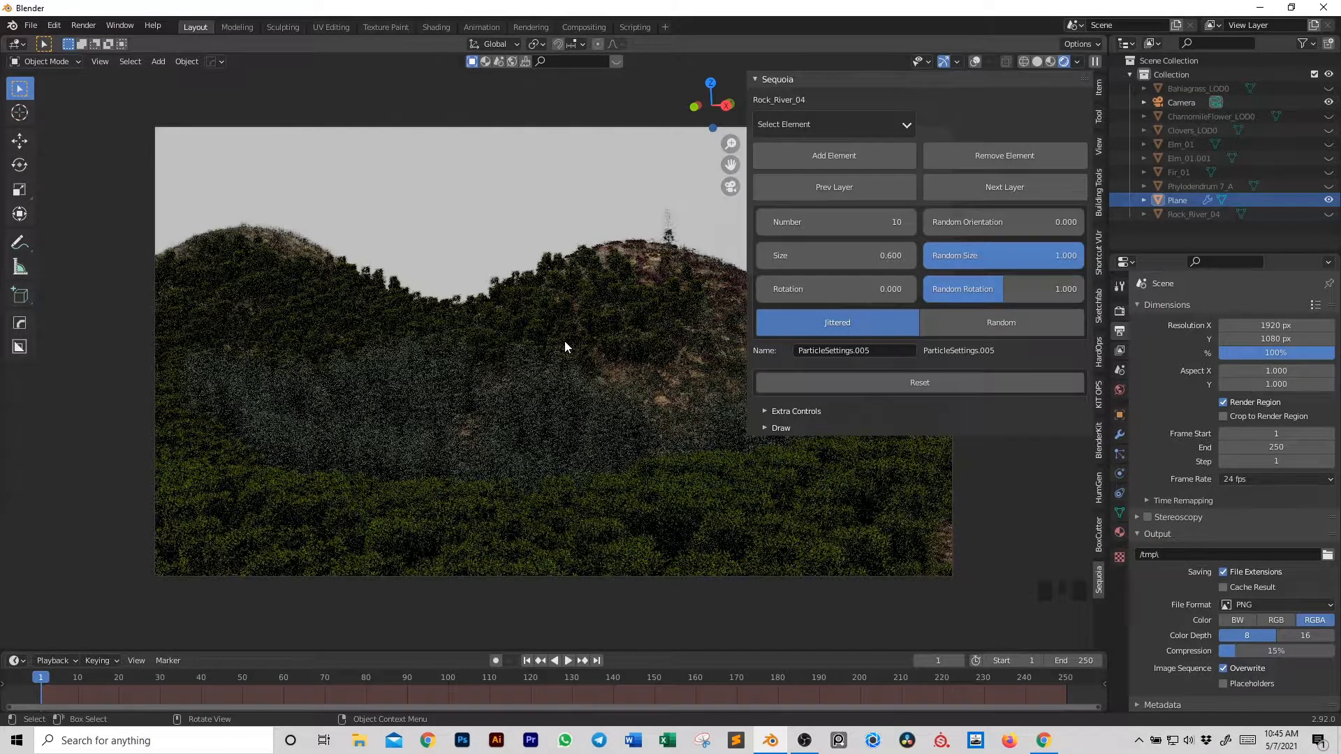
key(n)
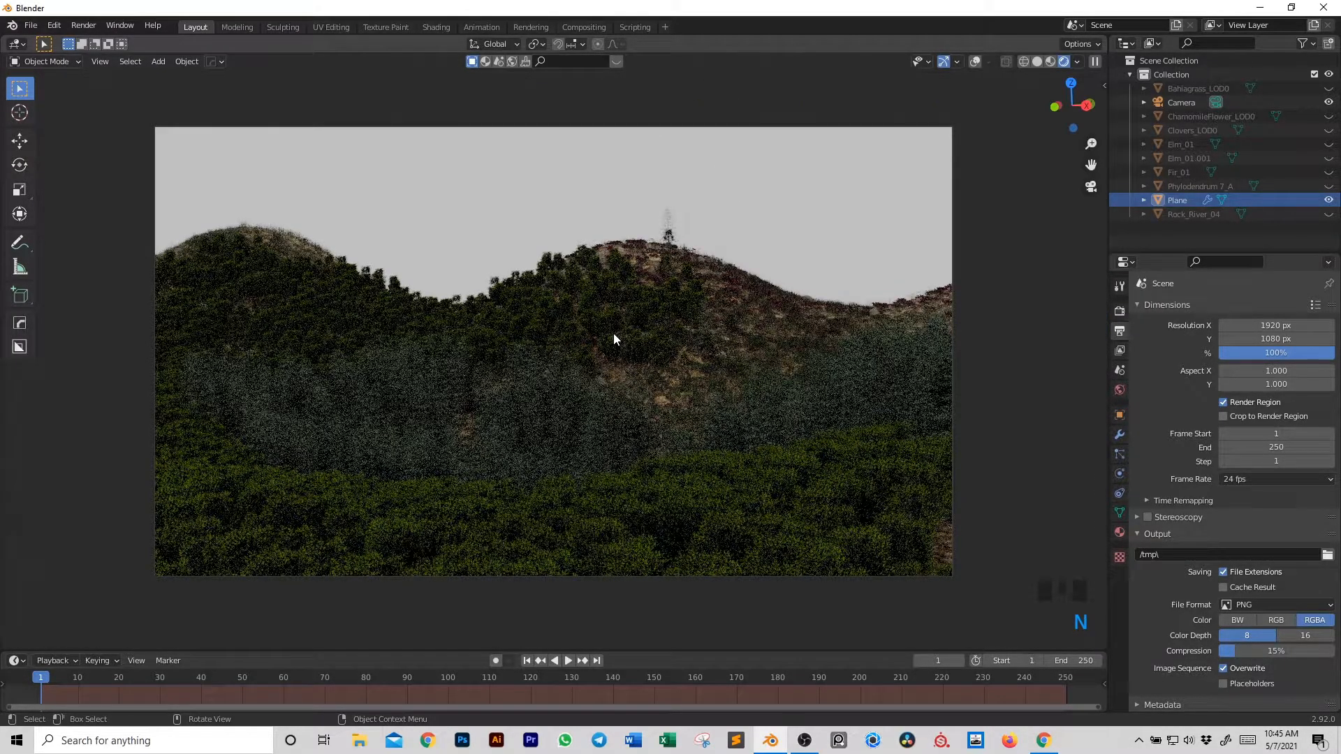